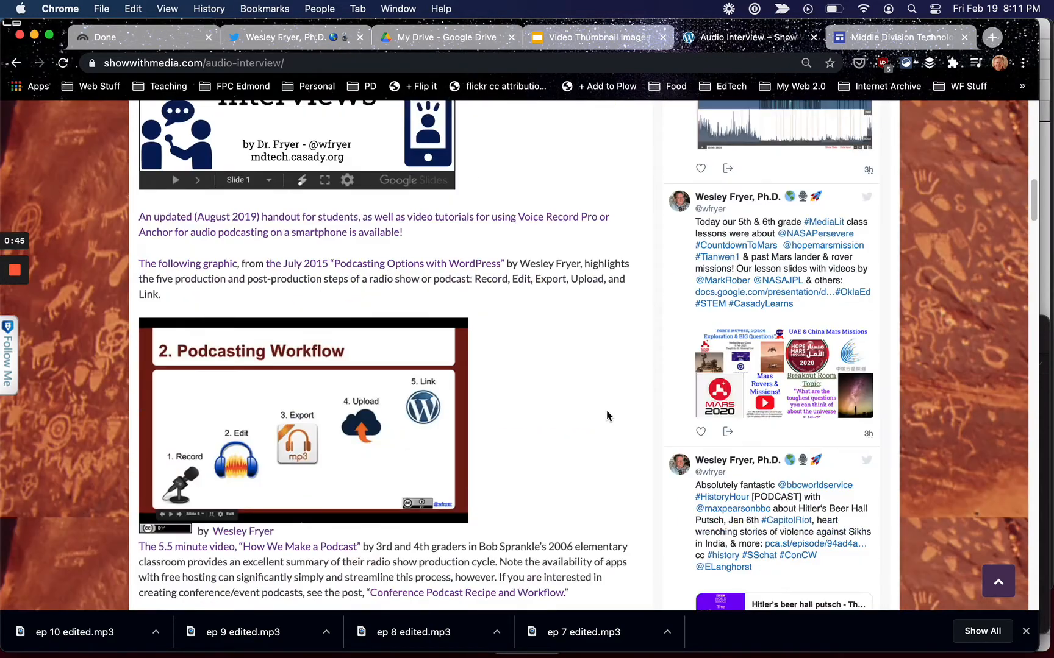
# - Look through the Audio Interview page and return to the site's home page showing the media project types
pyautogui.scroll(-5, 606, 411)
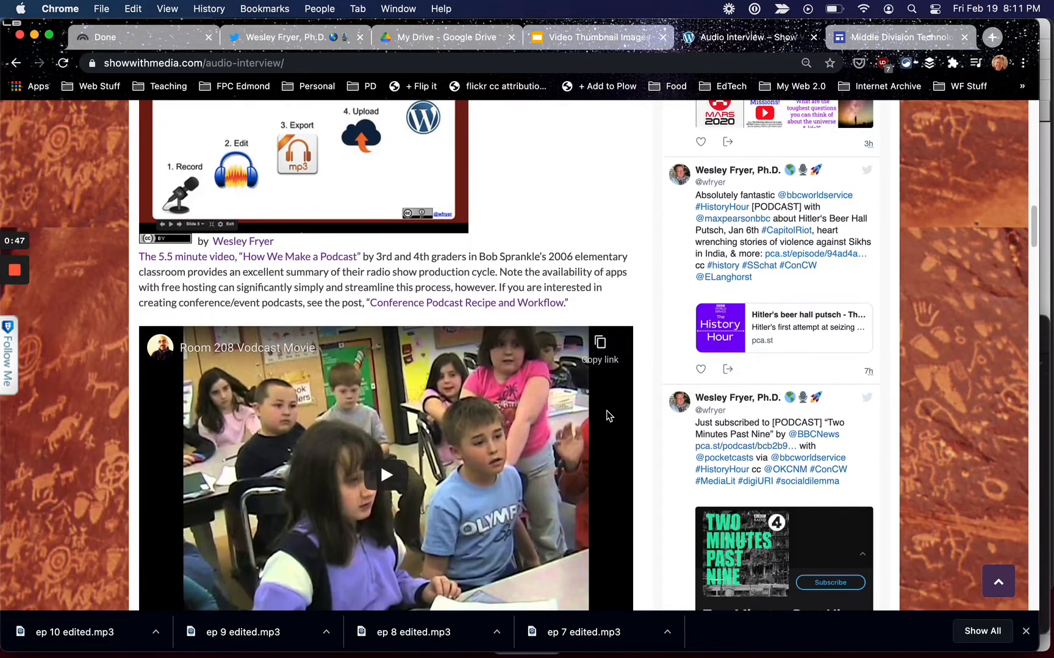
pyautogui.scroll(-13, 608, 417)
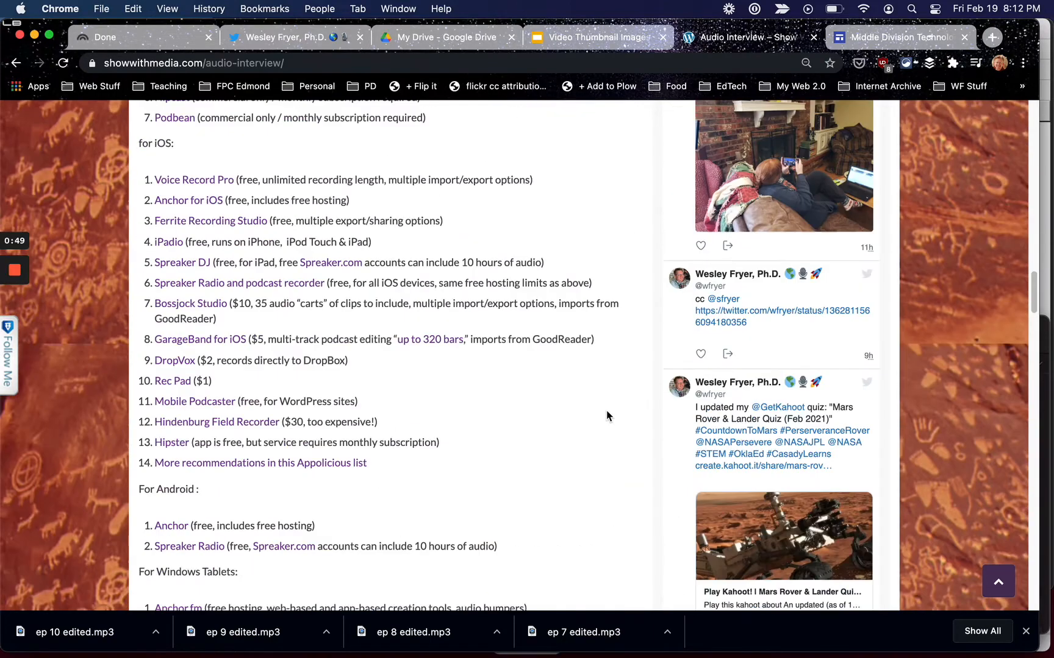
pyautogui.scroll(20, 606, 411)
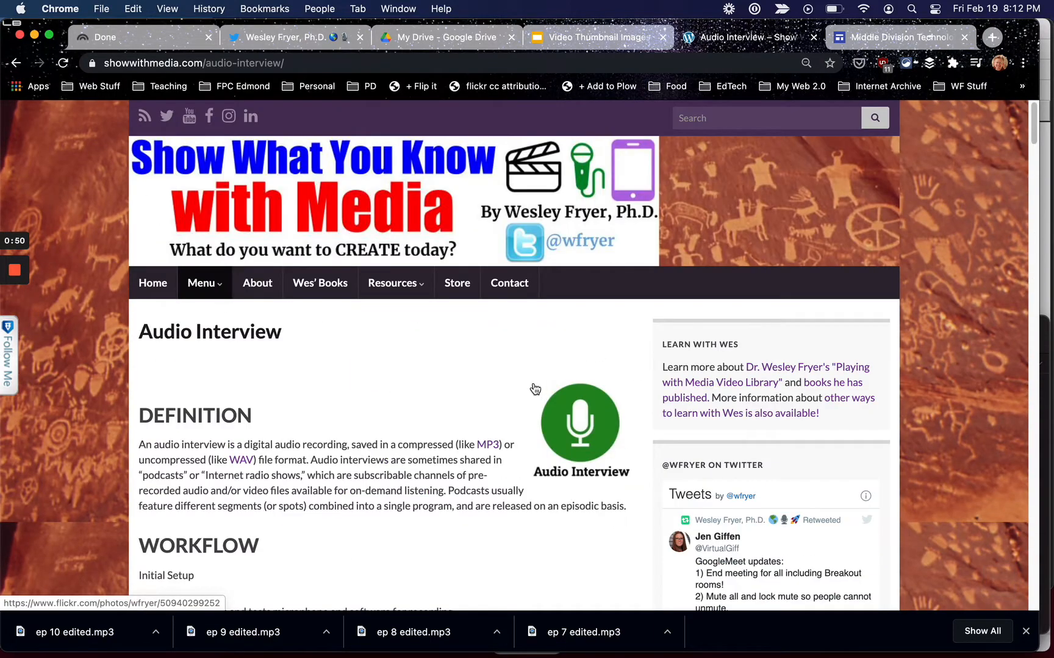
pyautogui.click(162, 292)
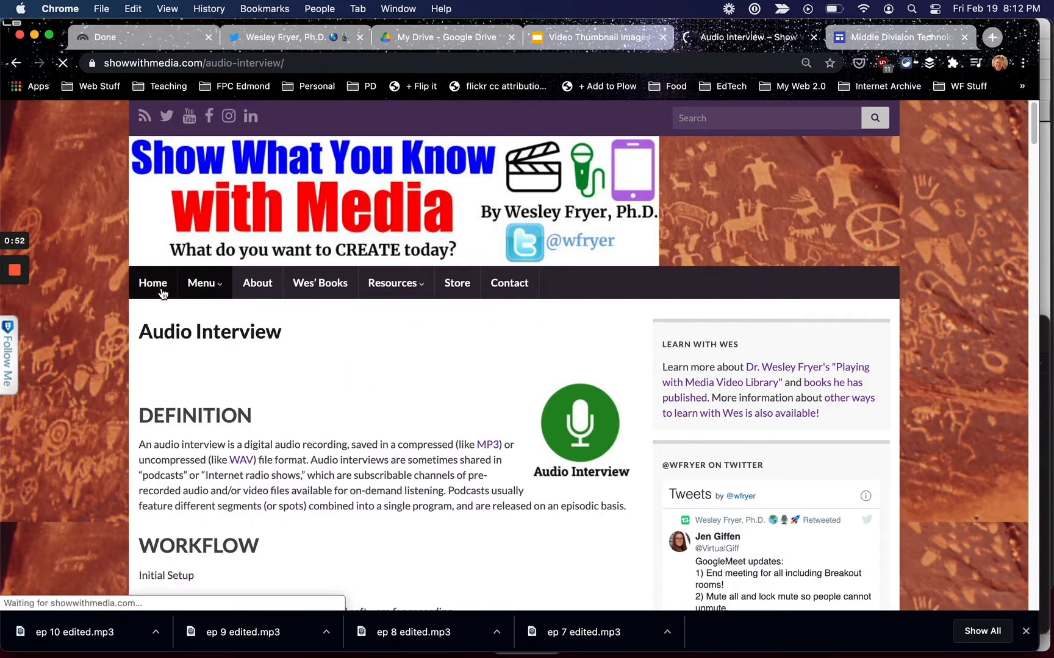
pyautogui.scroll(-4, 803, 414)
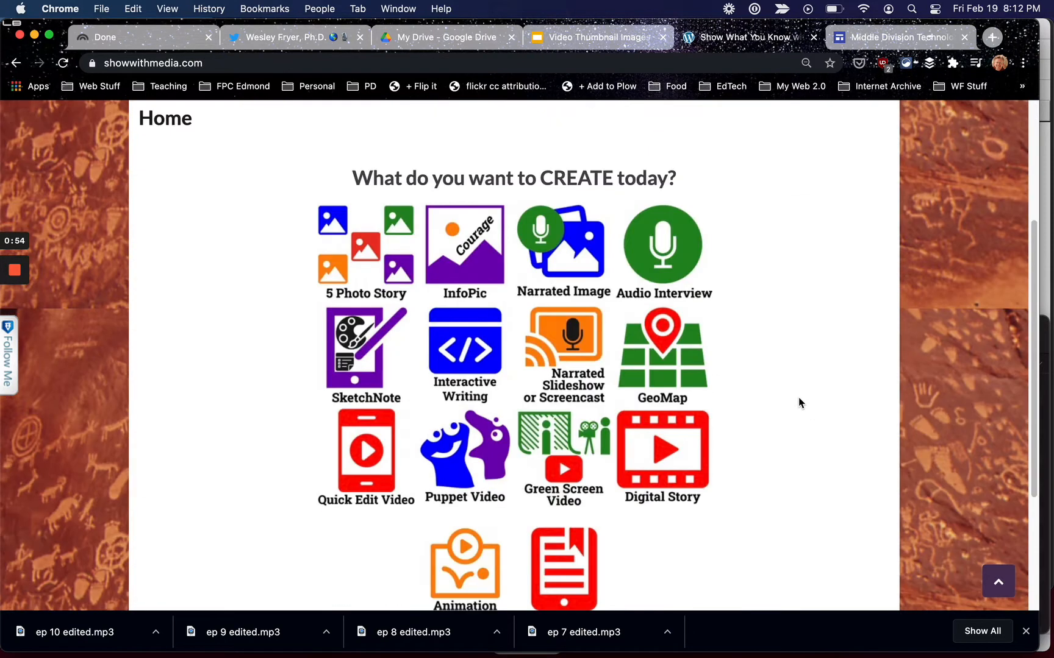
# - Switch to the Middle Division Technology site and open the Family Oral History Interview lesson
pyautogui.click(894, 37)
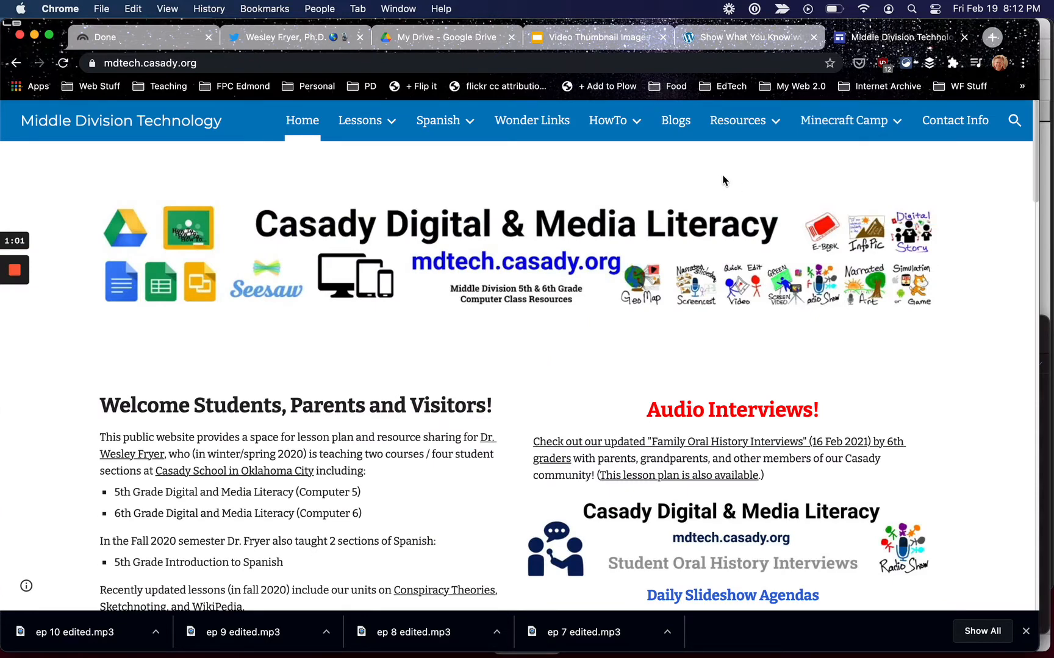
pyautogui.moveTo(382, 133)
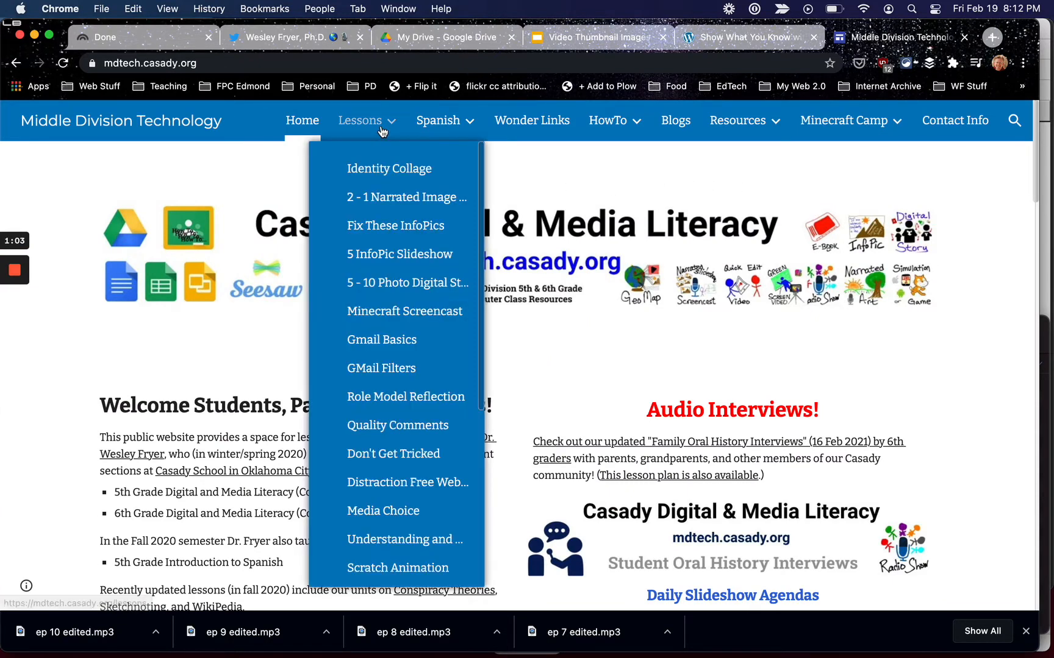
pyautogui.scroll(-5, 415, 415)
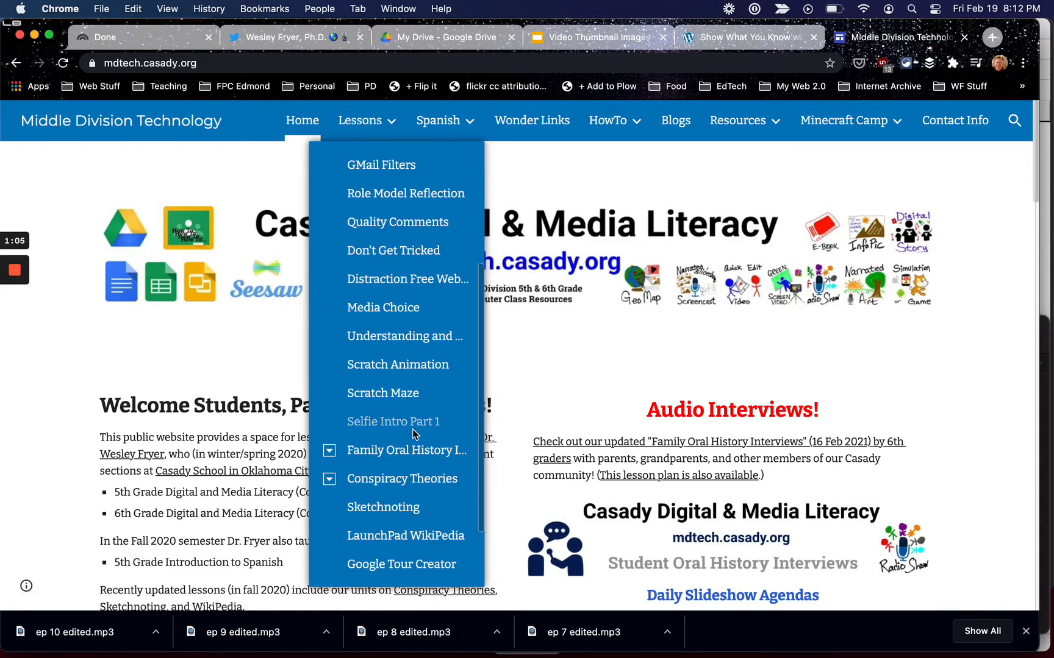
pyautogui.click(395, 454)
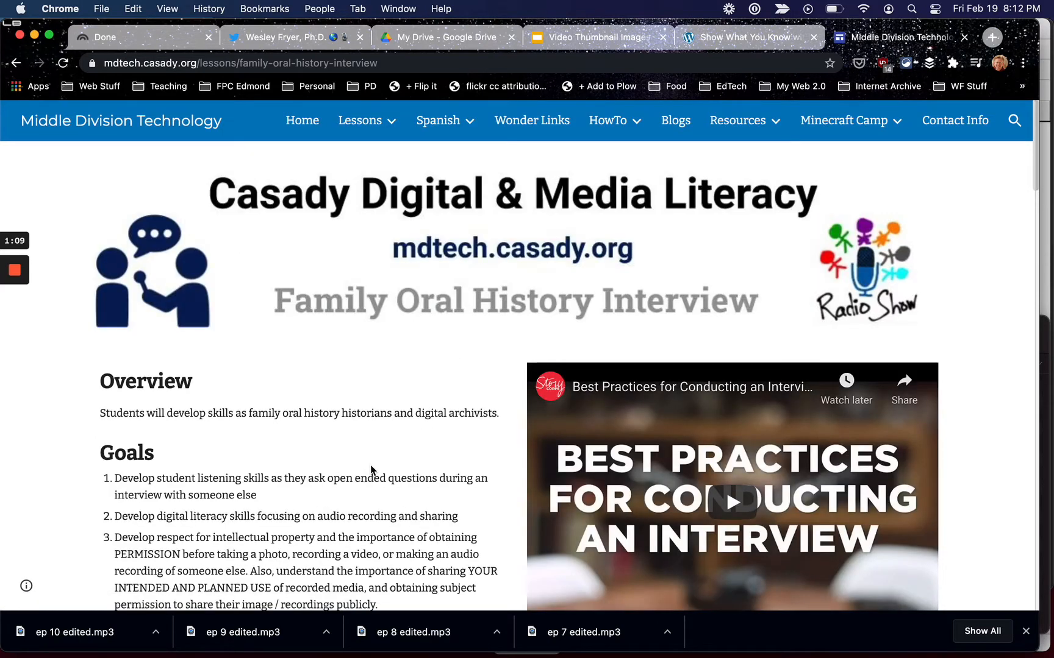
# - Review the Family Oral History Interview lesson from its goals and preparation through the procedures, extensions and interview script
pyautogui.scroll(-3, 371, 469)
pyautogui.scroll(-9, 371, 470)
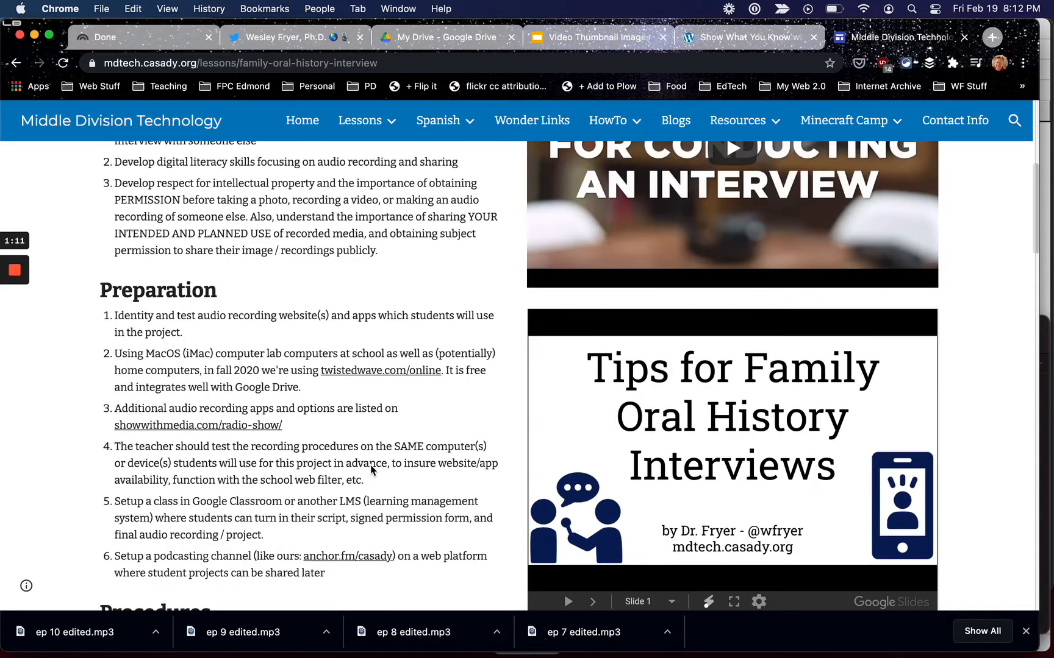
pyautogui.scroll(-8, 371, 470)
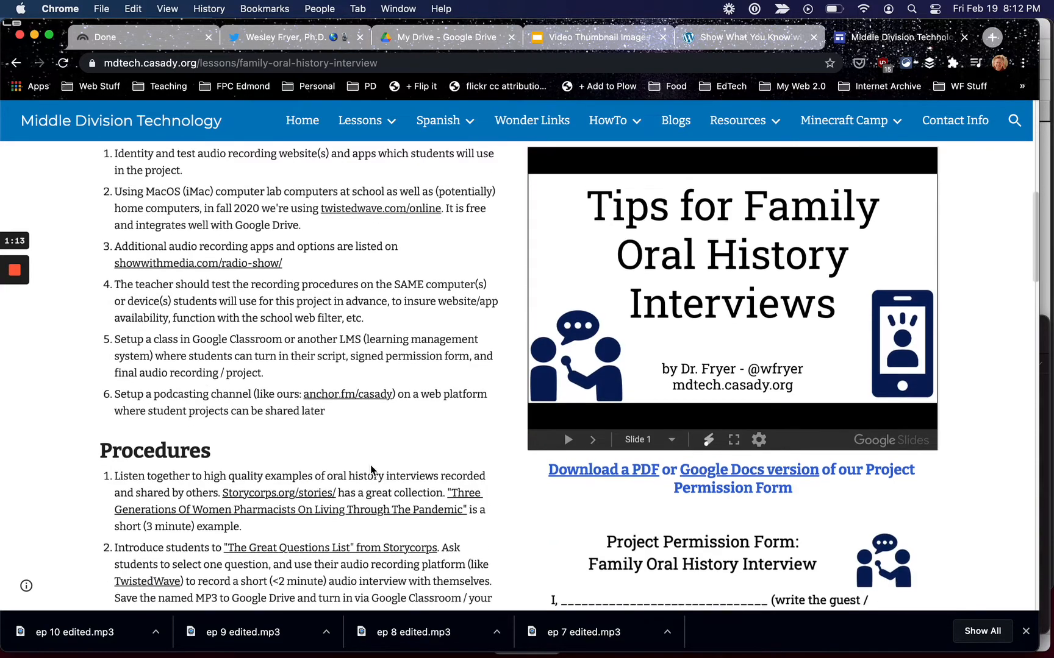
pyautogui.scroll(-19, 371, 469)
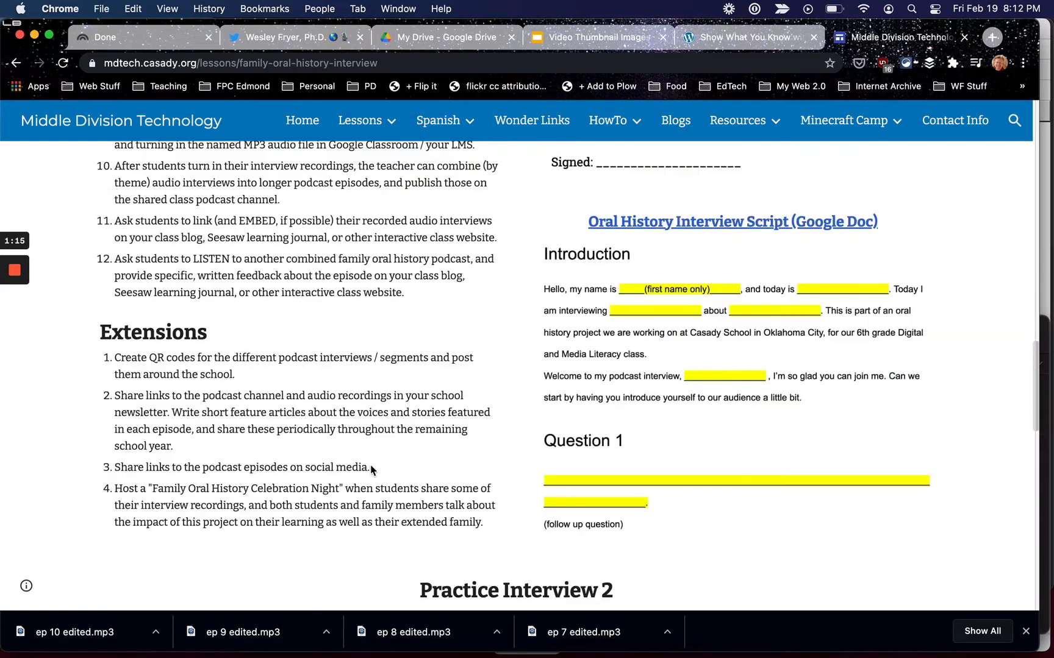
pyautogui.scroll(20, 371, 469)
pyautogui.scroll(11, 370, 470)
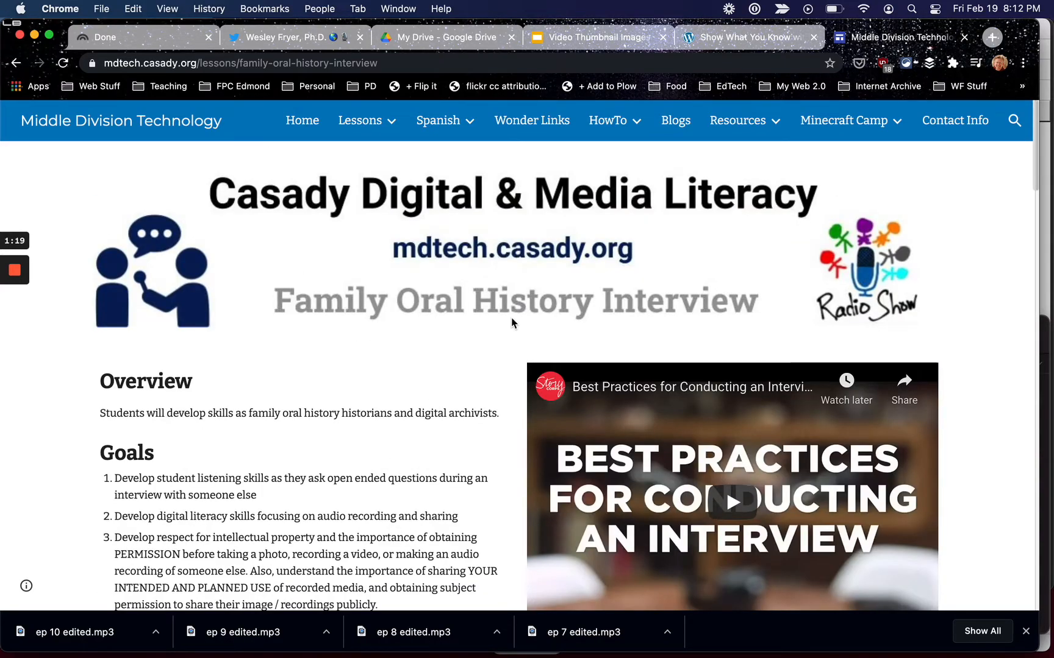
# - View the video thumbnail slide, minimise the browser window and bring the ep 10 edited project forward in Audacity
pyautogui.click(599, 39)
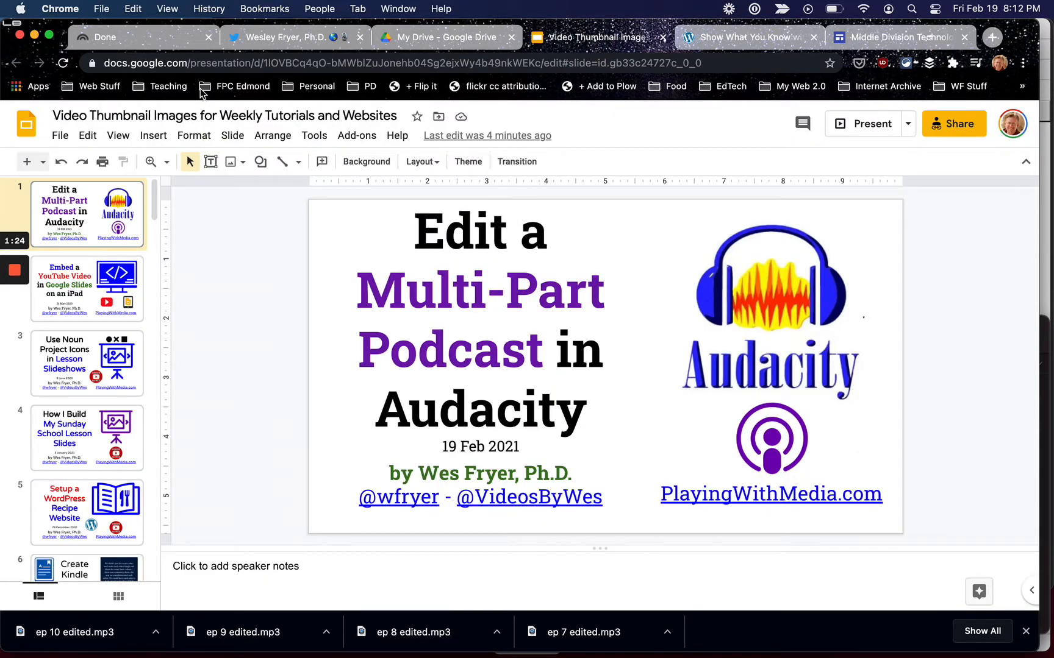
pyautogui.click(34, 36)
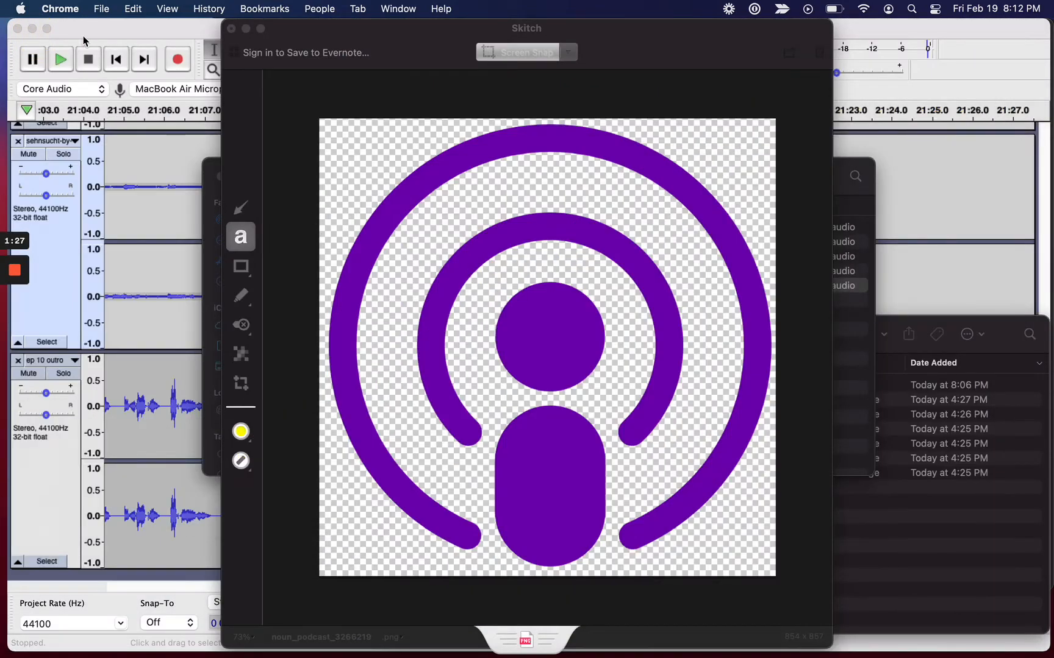
pyautogui.click(129, 30)
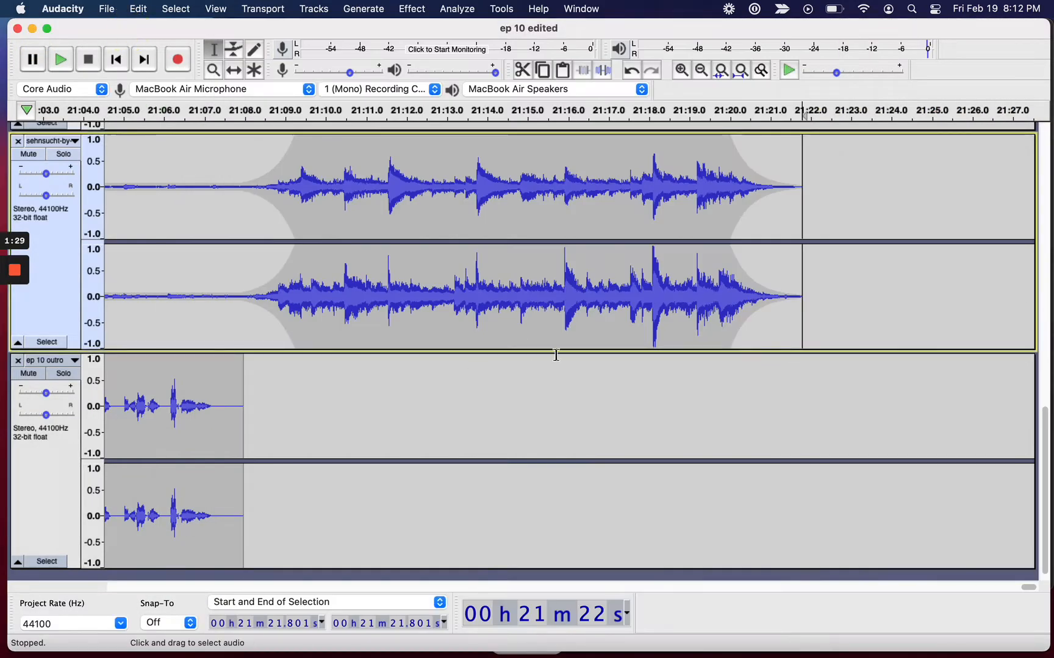
# - Go back to the start of the ep 10 edited timeline and look at the intro and music tracks there
pyautogui.scroll(10, 555, 355)
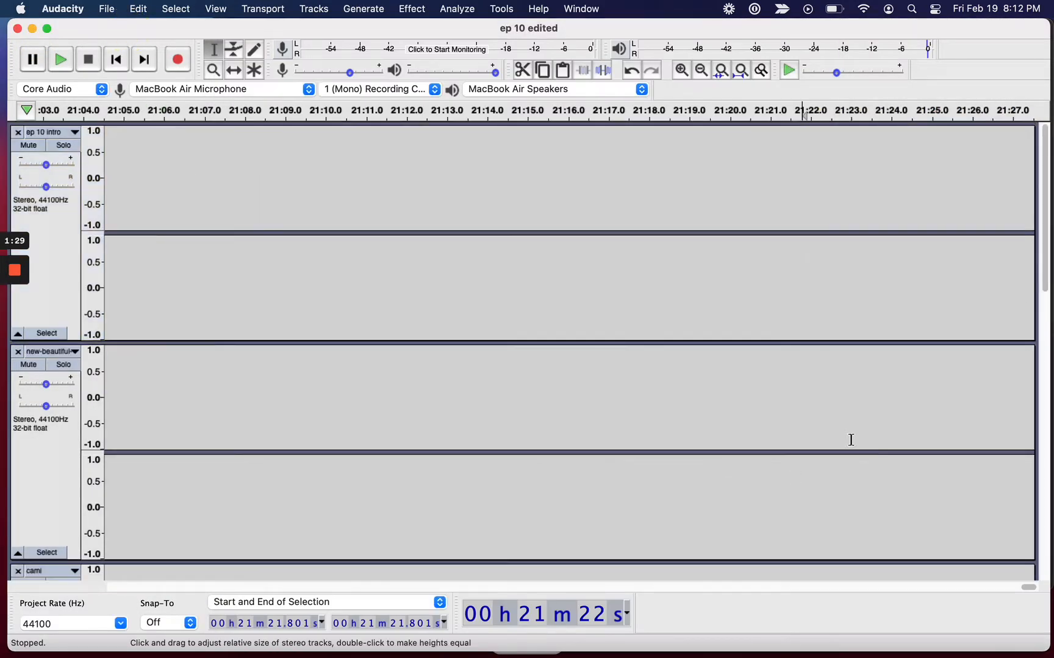
pyautogui.click(135, 586)
pyautogui.click(135, 586)
pyautogui.click(136, 587)
pyautogui.click(135, 587)
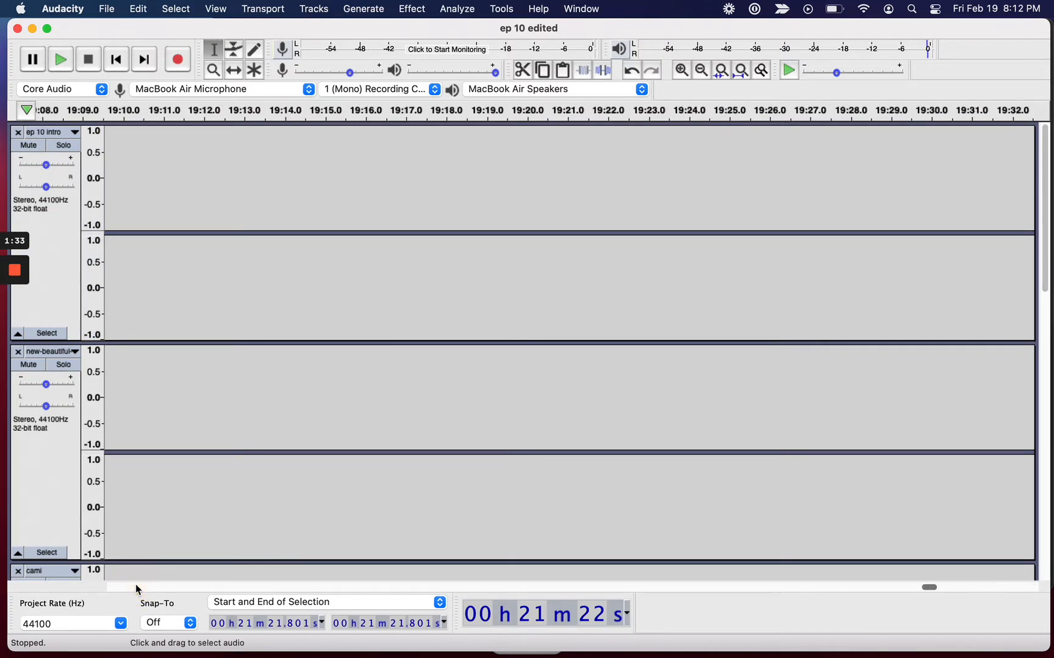
pyautogui.click(135, 584)
pyautogui.click(134, 585)
pyautogui.click(135, 585)
pyautogui.click(135, 585)
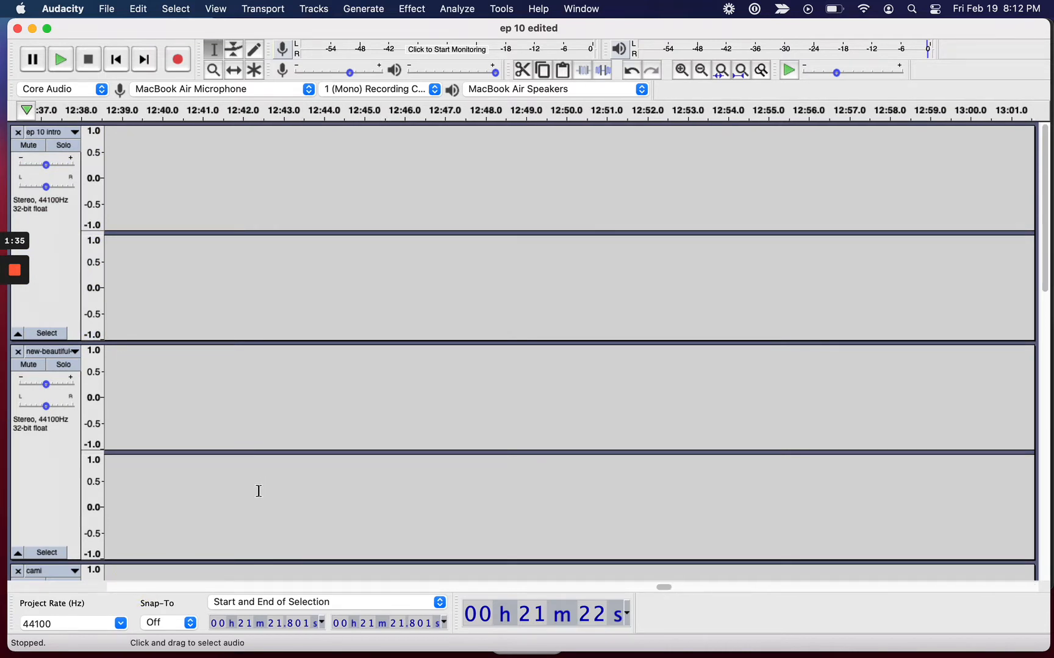
pyautogui.click(216, 9)
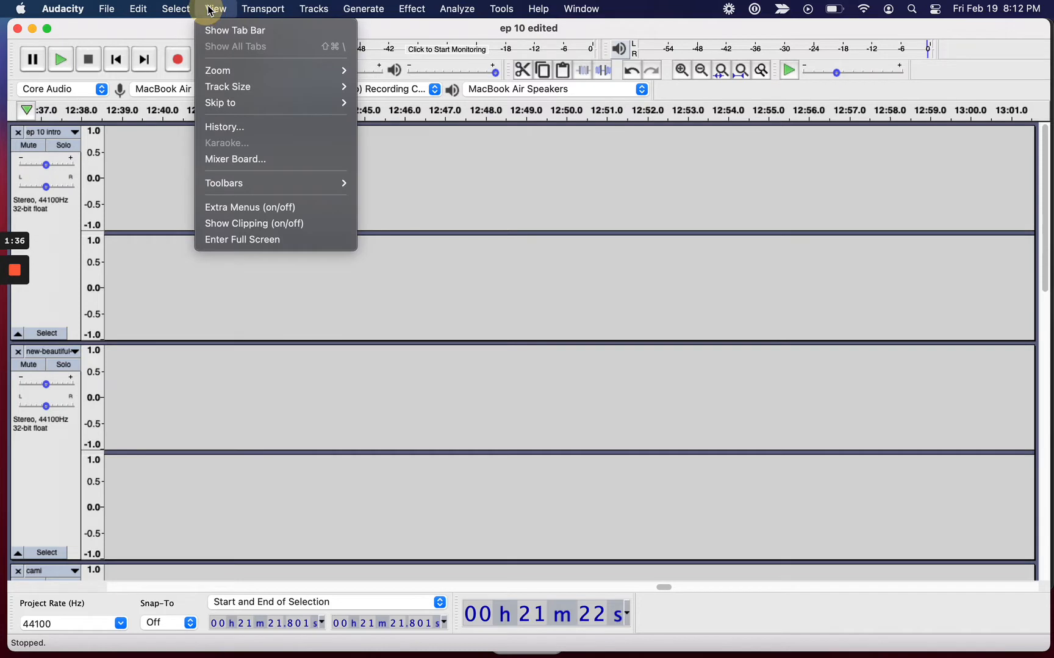
pyautogui.click(224, 207)
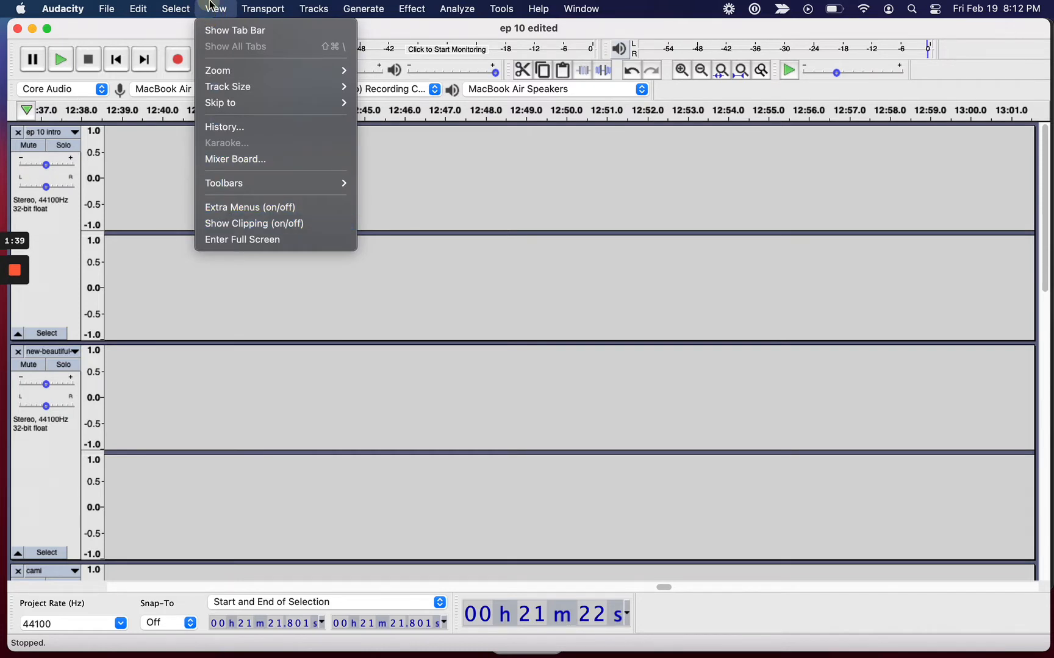
pyautogui.click(152, 588)
pyautogui.click(152, 588)
pyautogui.click(152, 588)
pyautogui.click(151, 587)
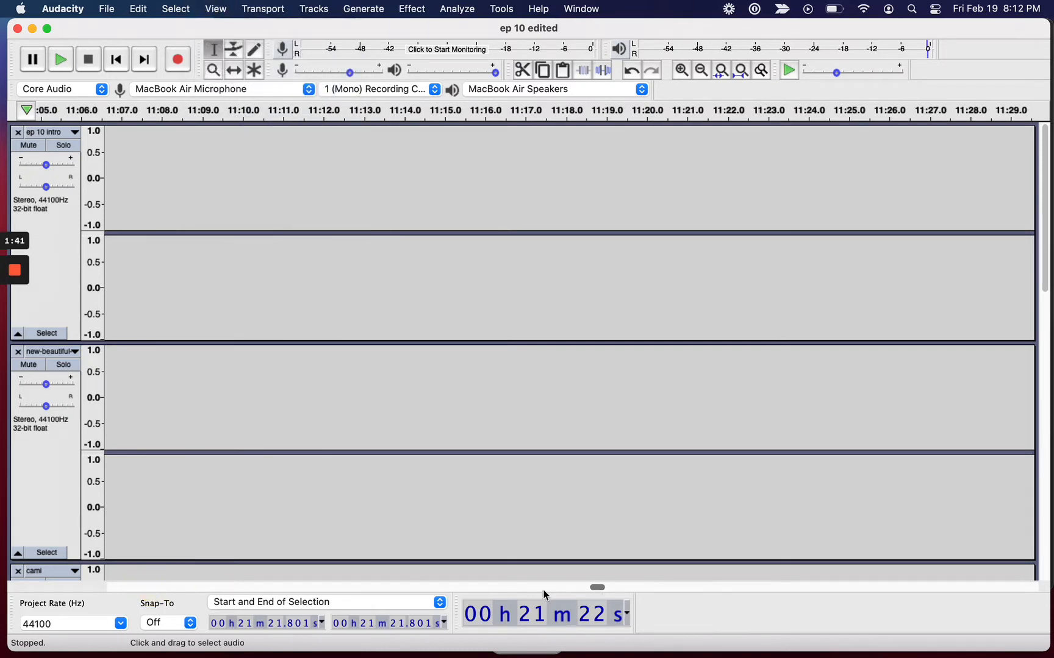
pyautogui.moveTo(597, 589); pyautogui.dragTo(88, 587)
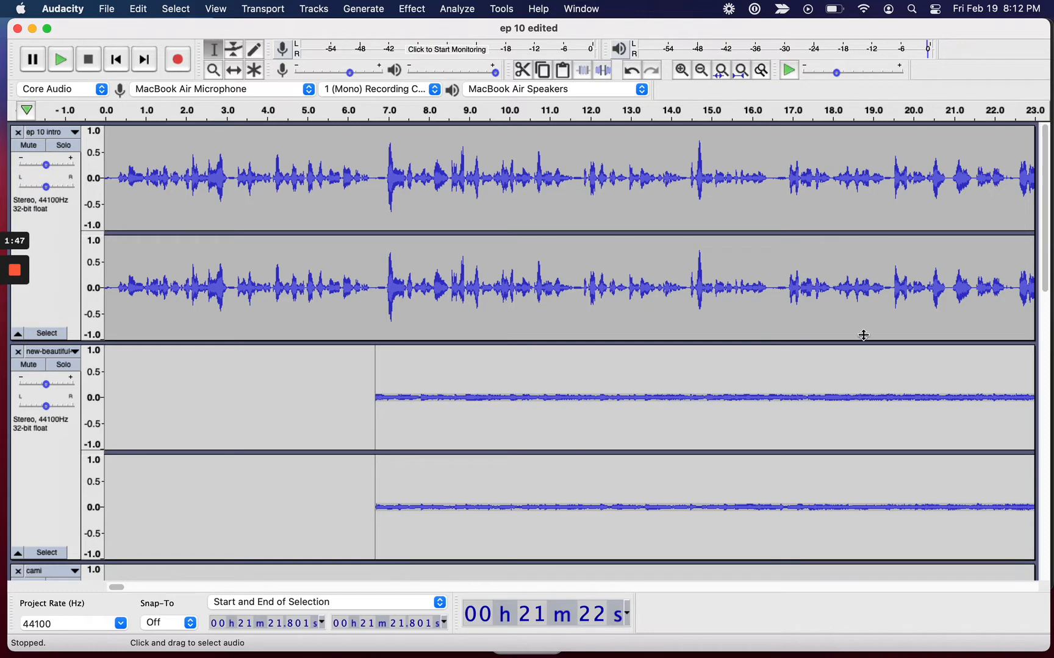
pyautogui.moveTo(1045, 240); pyautogui.dragTo(1046, 283)
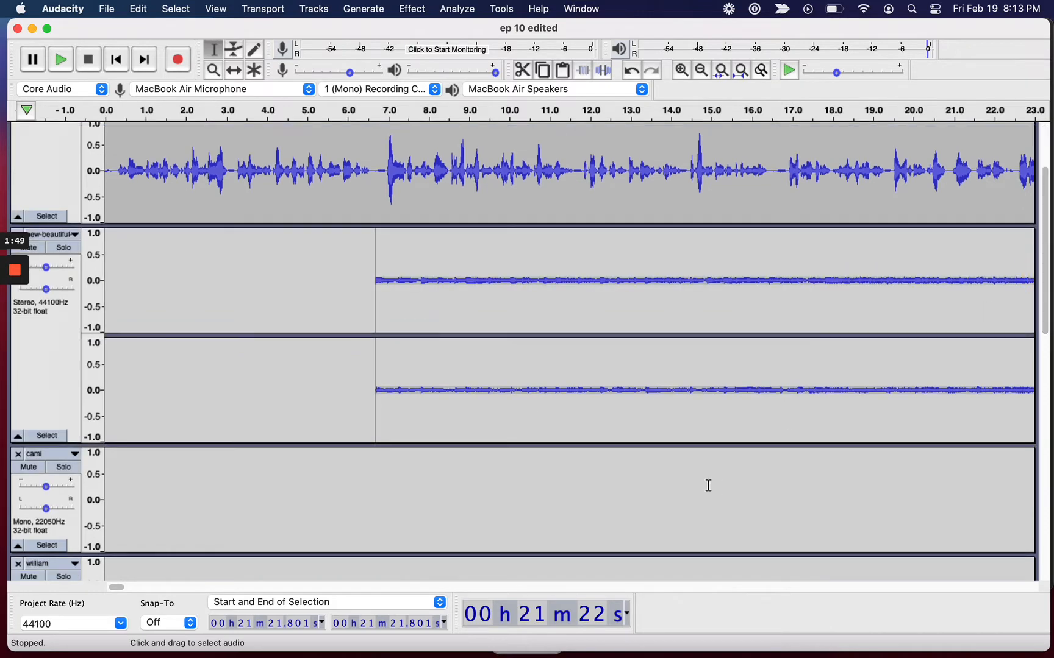
# - Fit the whole ep 10 edited project on the timeline and examine how its tracks follow each other
pyautogui.click(701, 71)
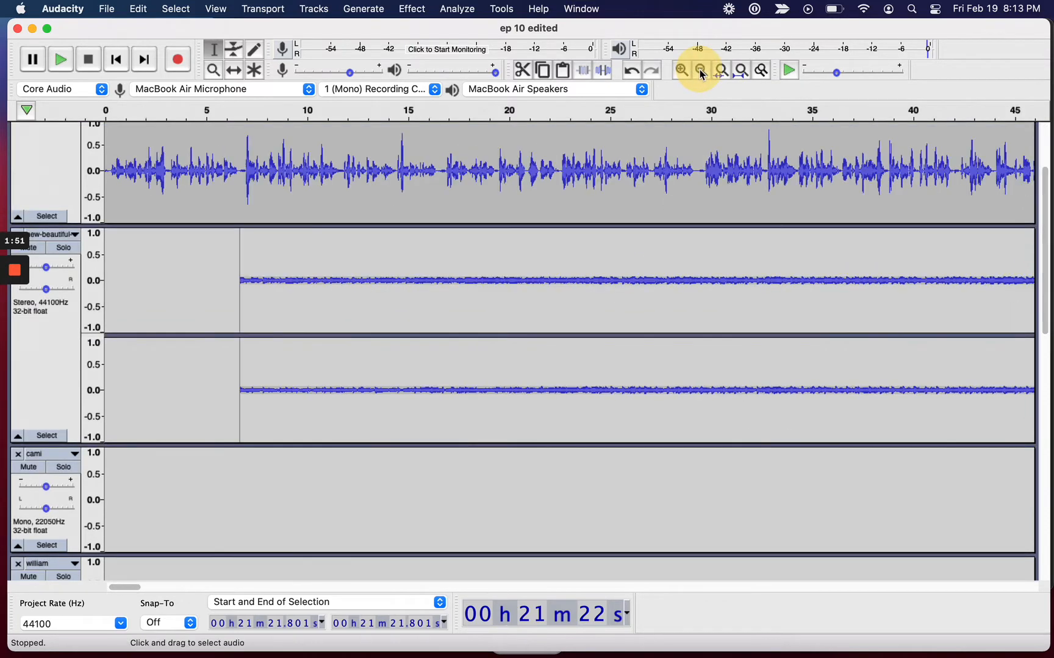
pyautogui.click(701, 71)
pyautogui.click(702, 72)
pyautogui.click(702, 71)
pyautogui.click(701, 71)
pyautogui.click(701, 72)
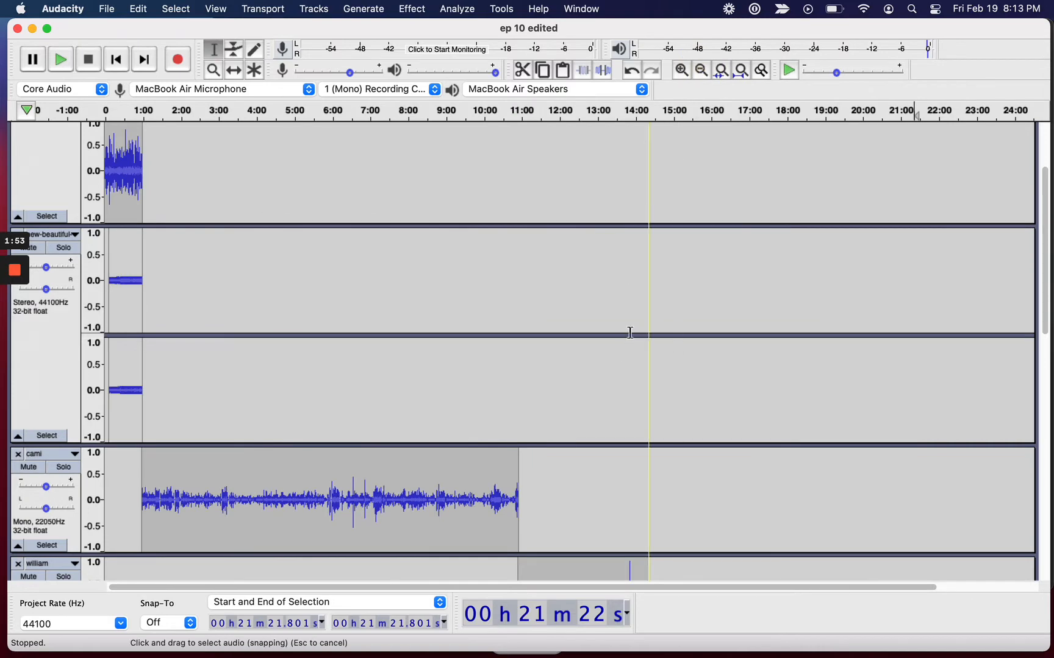
pyautogui.scroll(-10, 631, 336)
pyautogui.scroll(10, 636, 329)
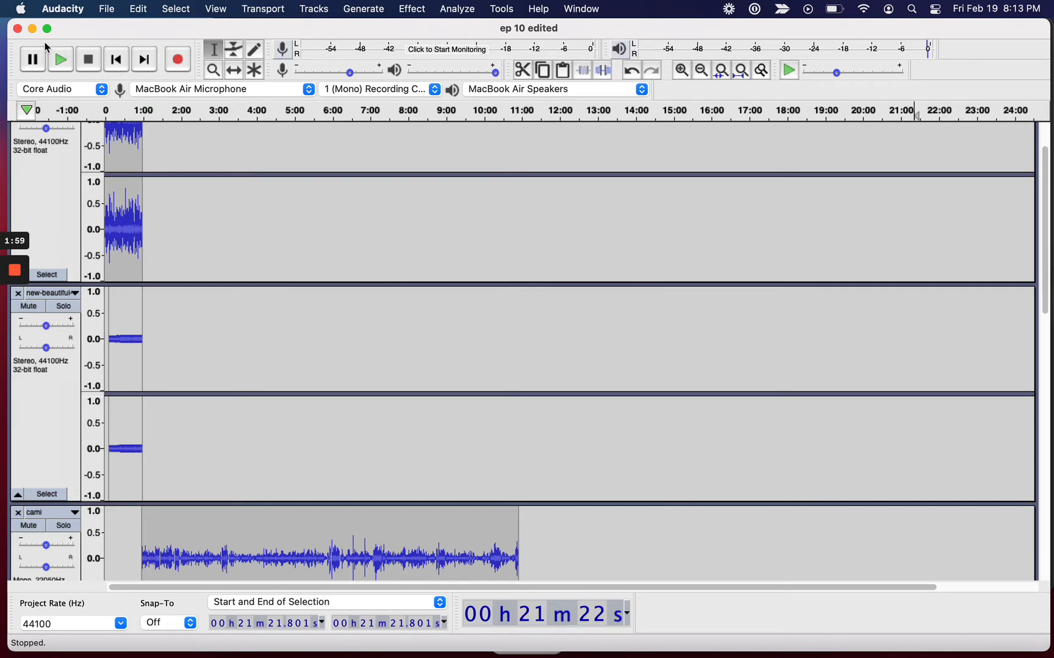
# - In Finder, go through the ep11 folder's intro, outro and three interview recordings, and go up to the winter 2021 folder
pyautogui.moveTo(3, 122)
pyautogui.click(31, 143)
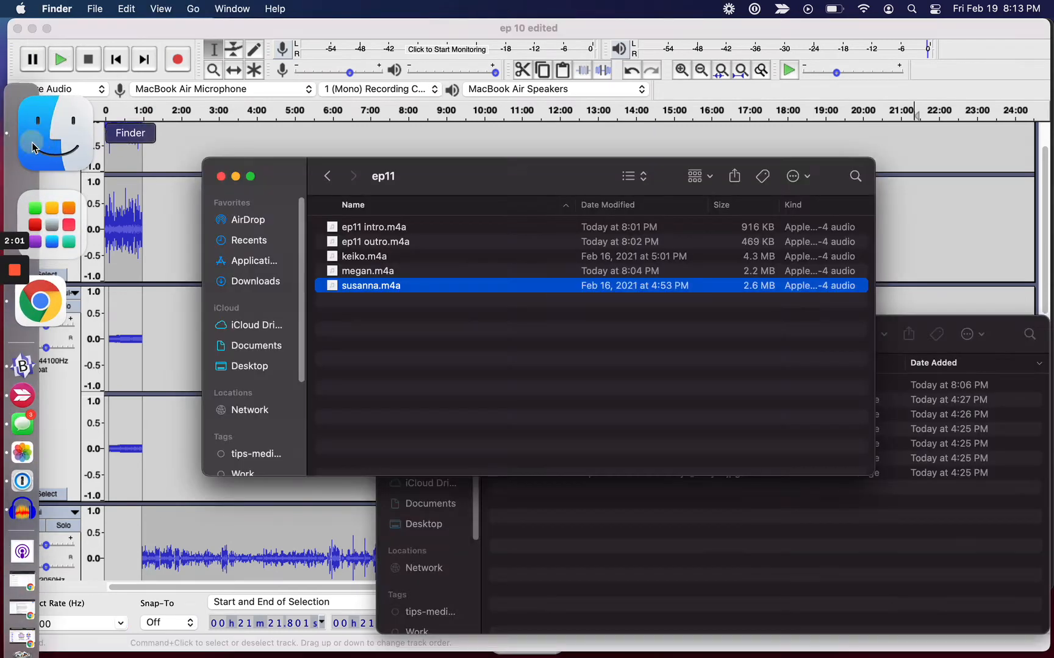
pyautogui.moveTo(456, 181); pyautogui.dragTo(397, 174)
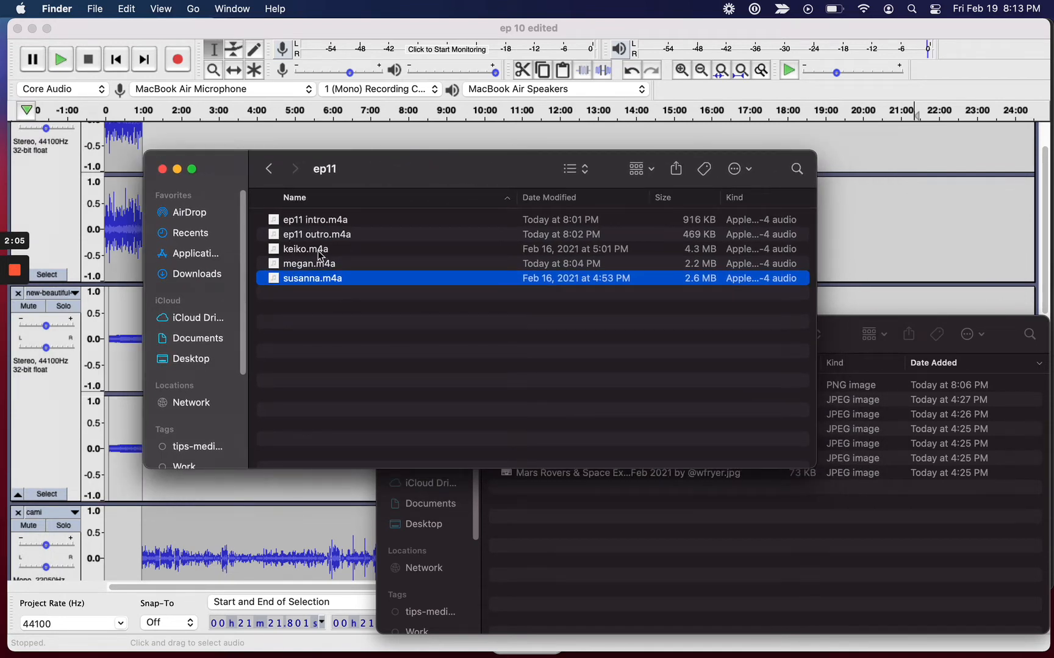
pyautogui.click(311, 221)
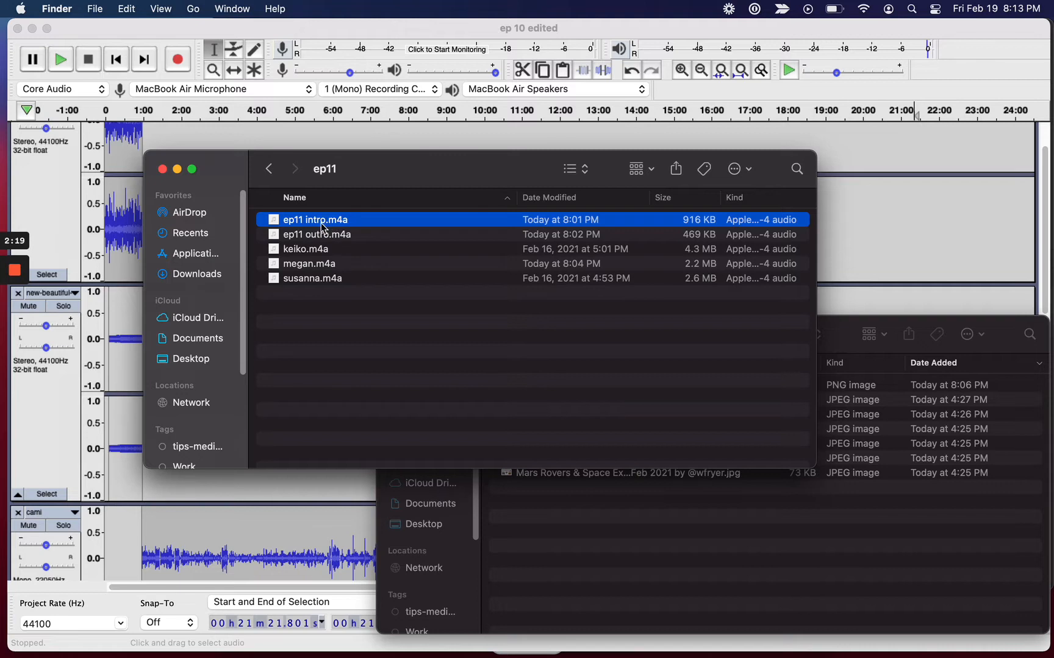
pyautogui.click(323, 240)
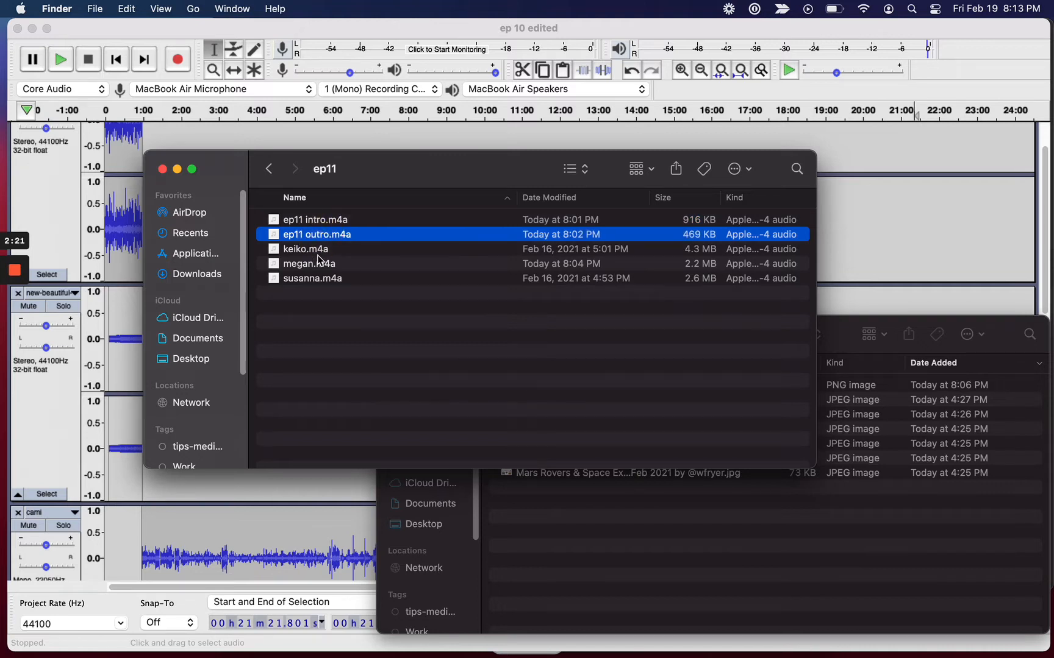
pyautogui.click(314, 251)
pyautogui.click(314, 265)
pyautogui.click(315, 280)
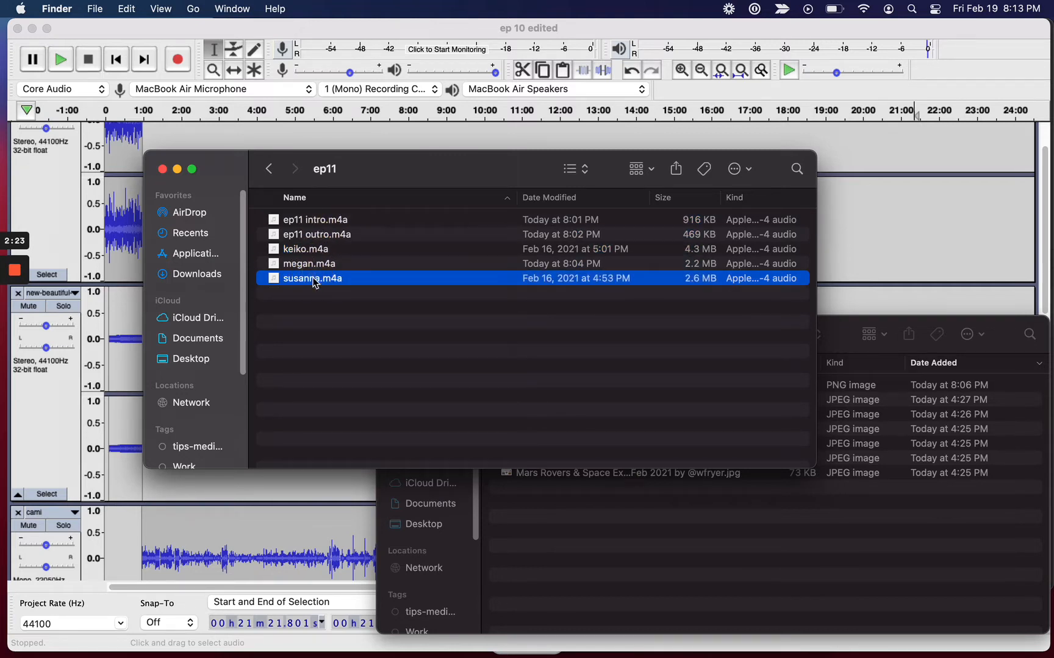
pyautogui.click(268, 171)
pyautogui.click(268, 172)
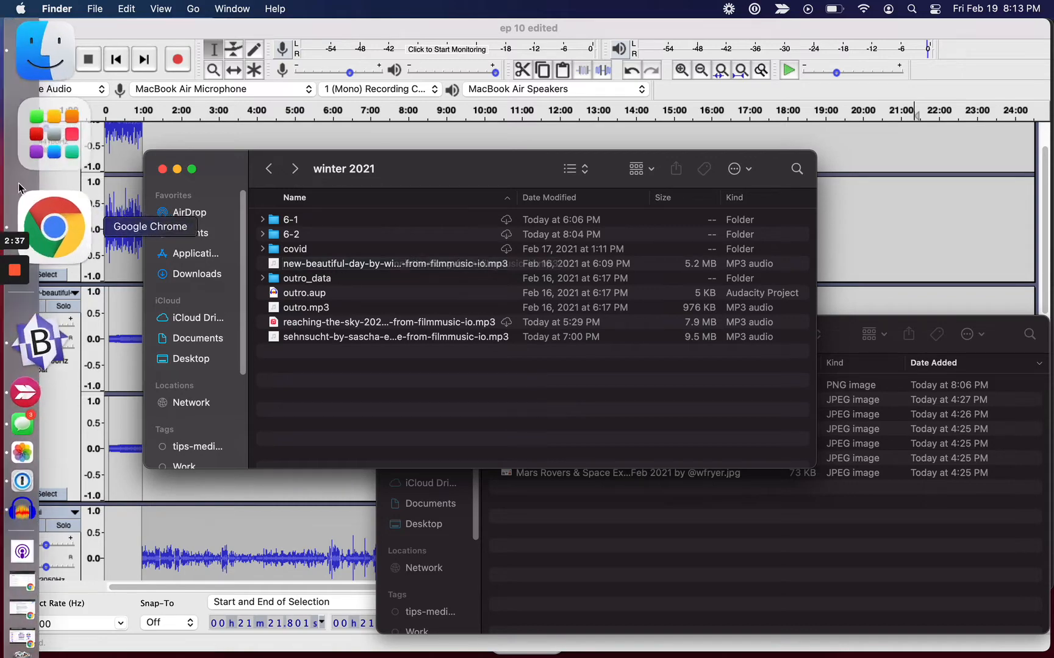
# - Switch to Chrome and examine the music credits and outro text in the Winter 2021 Family Oral History Interviews script
pyautogui.click(49, 200)
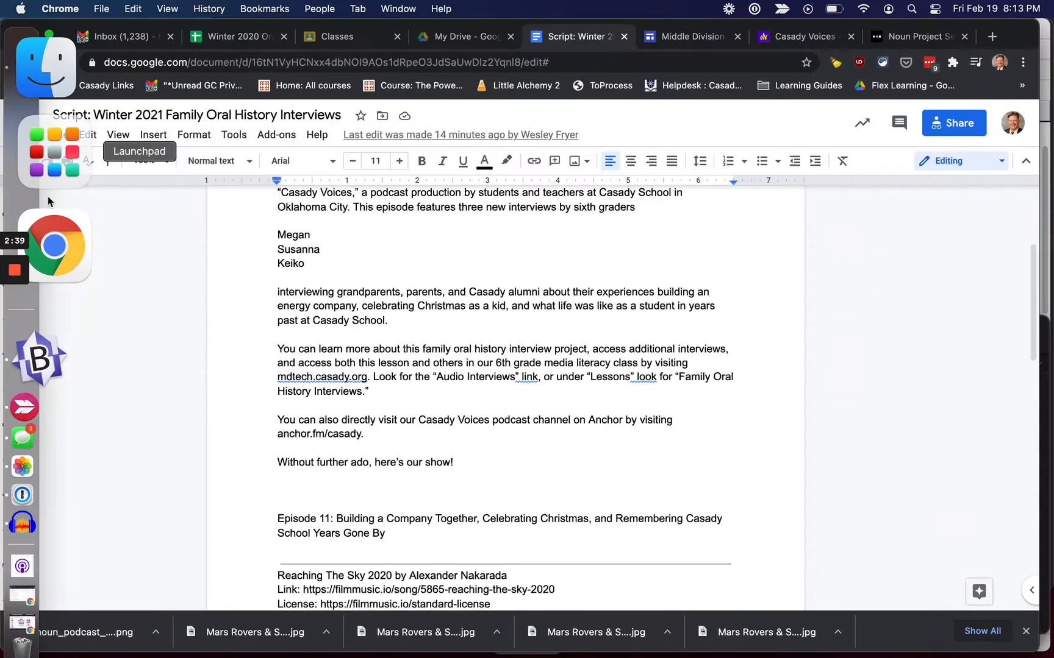
pyautogui.scroll(-6, 419, 353)
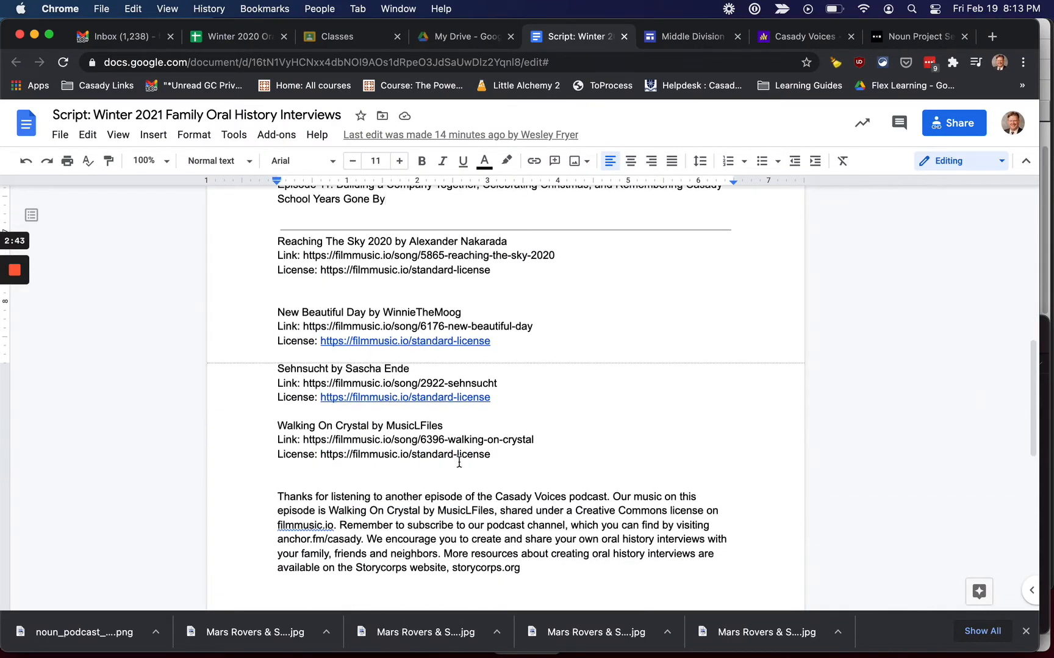
# - Copy the Walking On Crystal link line from the script and search for it in a new tab of the other Chrome window
pyautogui.moveTo(545, 440); pyautogui.dragTo(277, 440)
pyautogui.press('super+c')
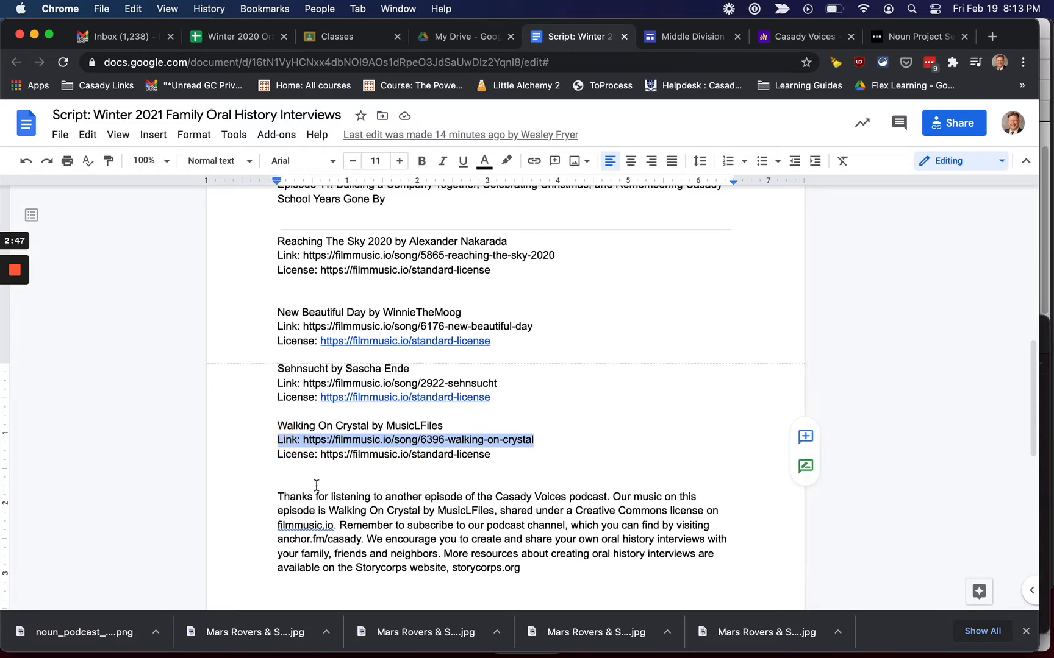
pyautogui.click(1000, 64)
pyautogui.click(936, 376)
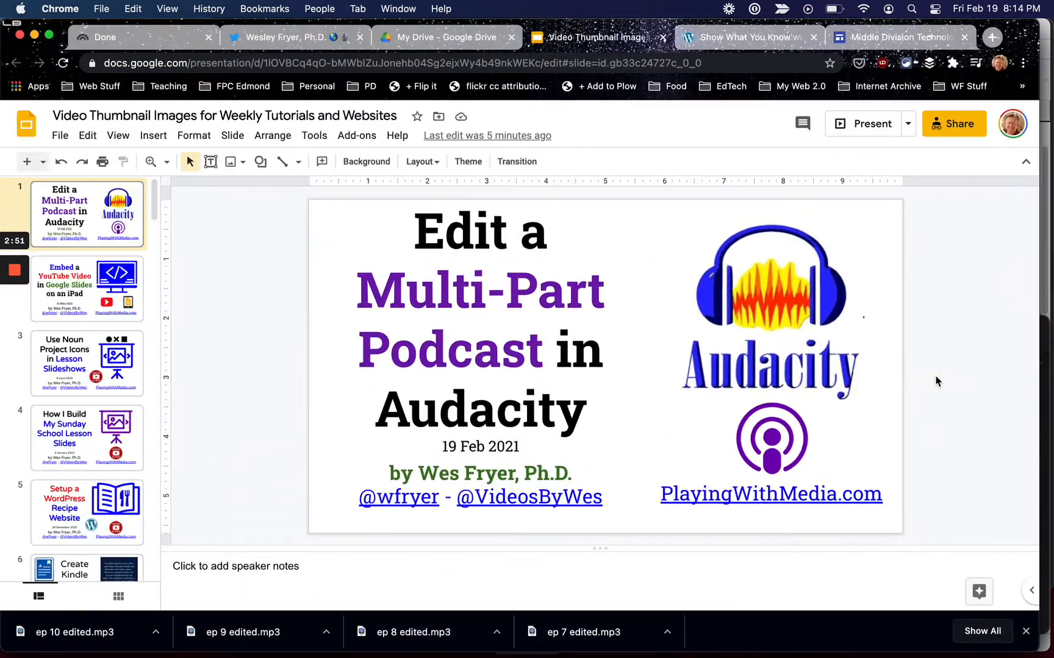
pyautogui.press('super+t')
pyautogui.press('super+v')
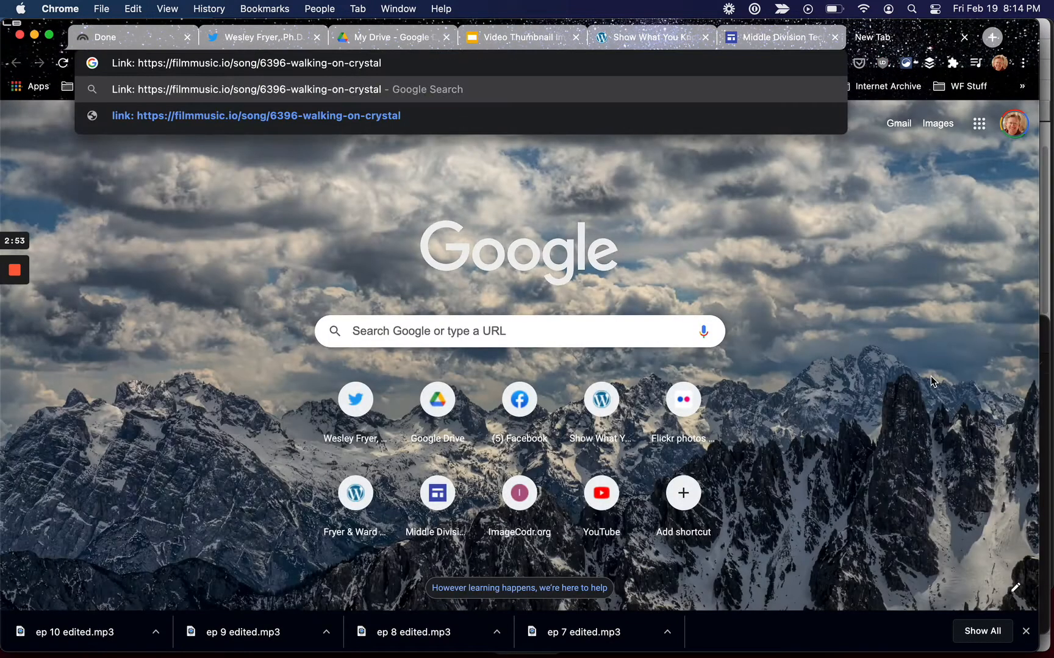
pyautogui.press('Return')
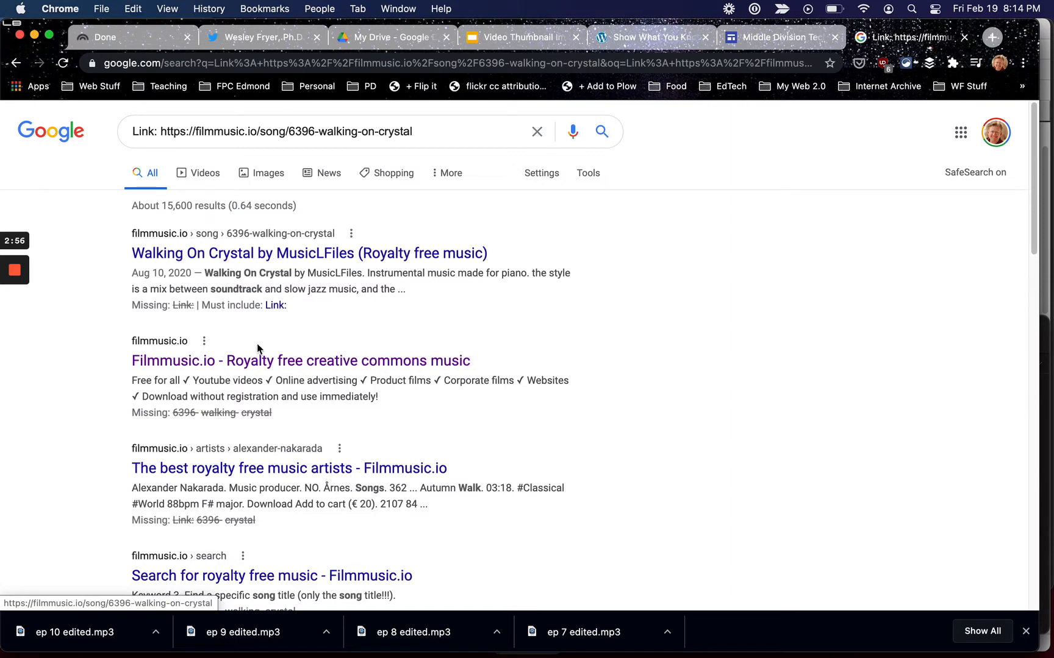
# - Open the Filmmusic.io home page from the search results and log in with the saved account credentials
pyautogui.click(260, 364)
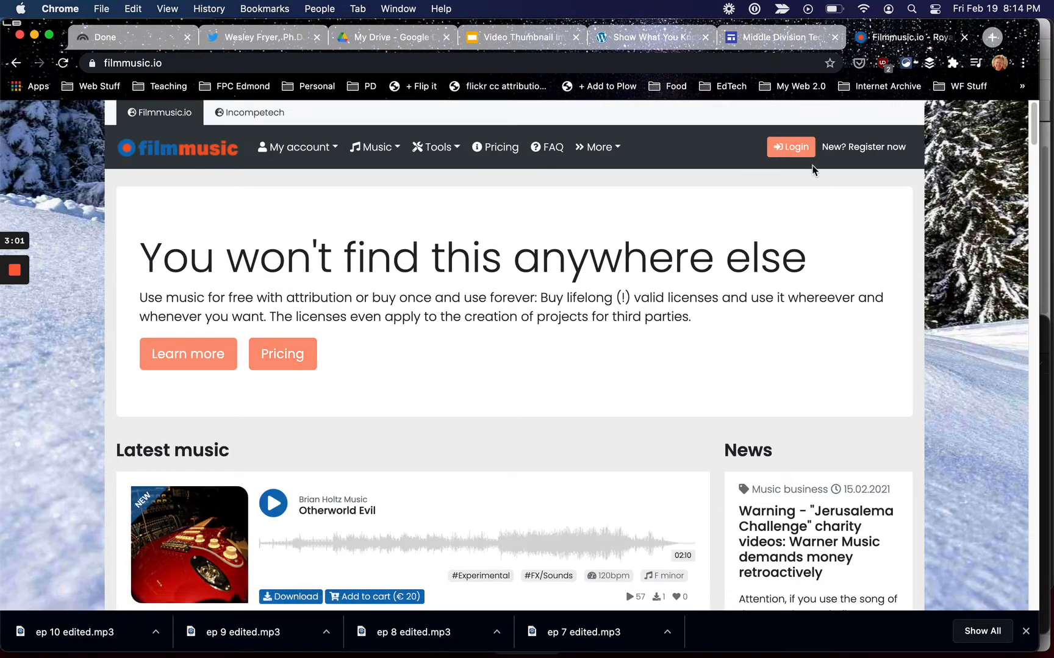
pyautogui.click(800, 150)
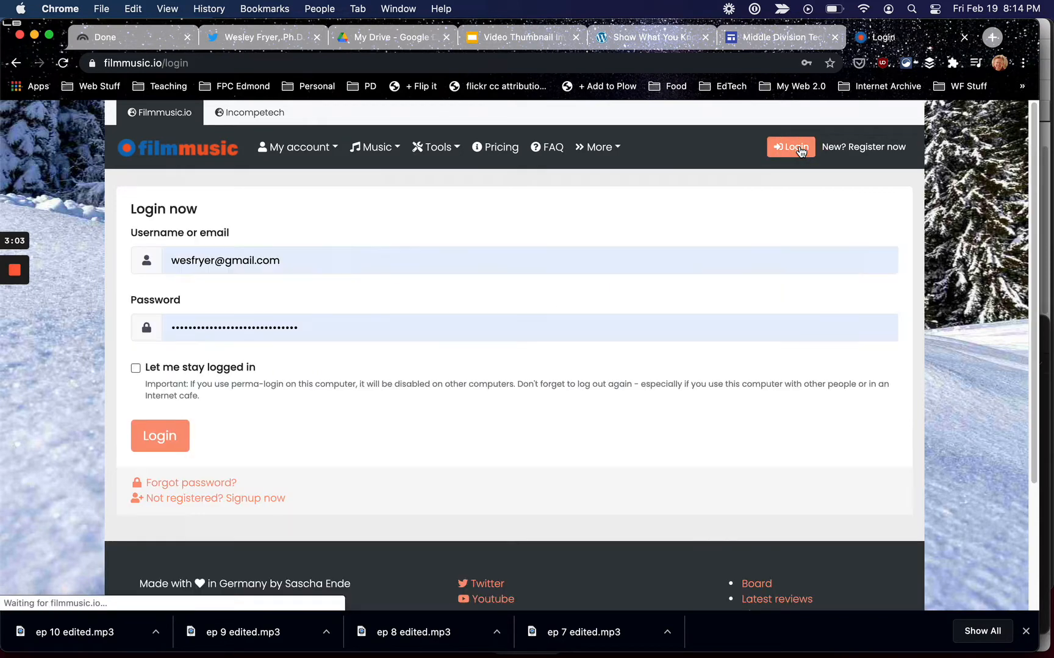
pyautogui.click(172, 437)
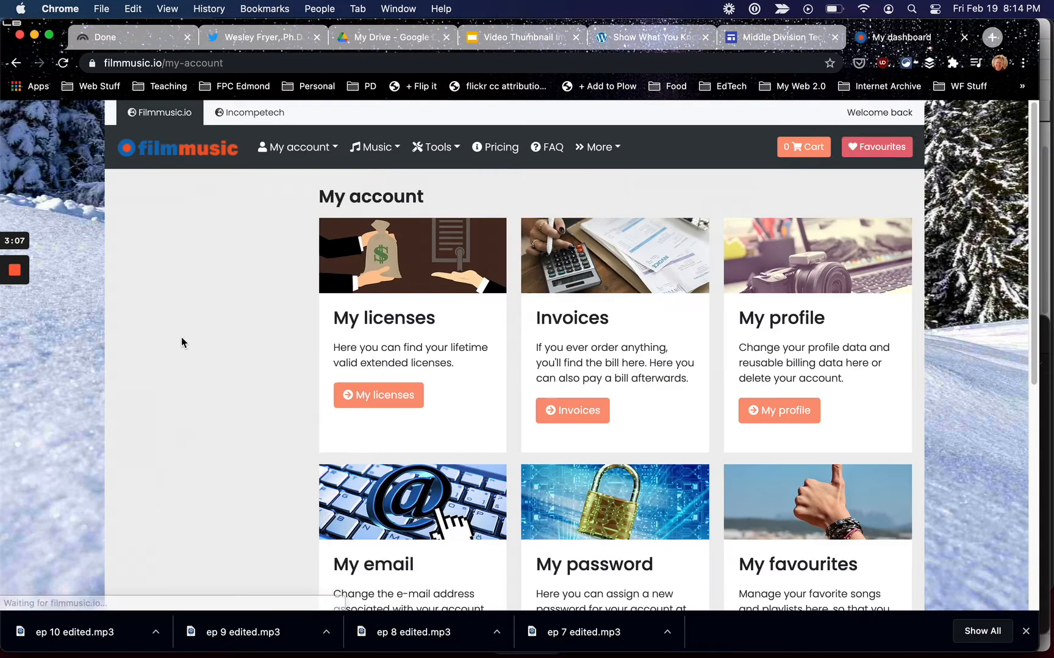
# - Search again for the copied link and open the Walking On Crystal by MusicLFiles song page
pyautogui.click(252, 62)
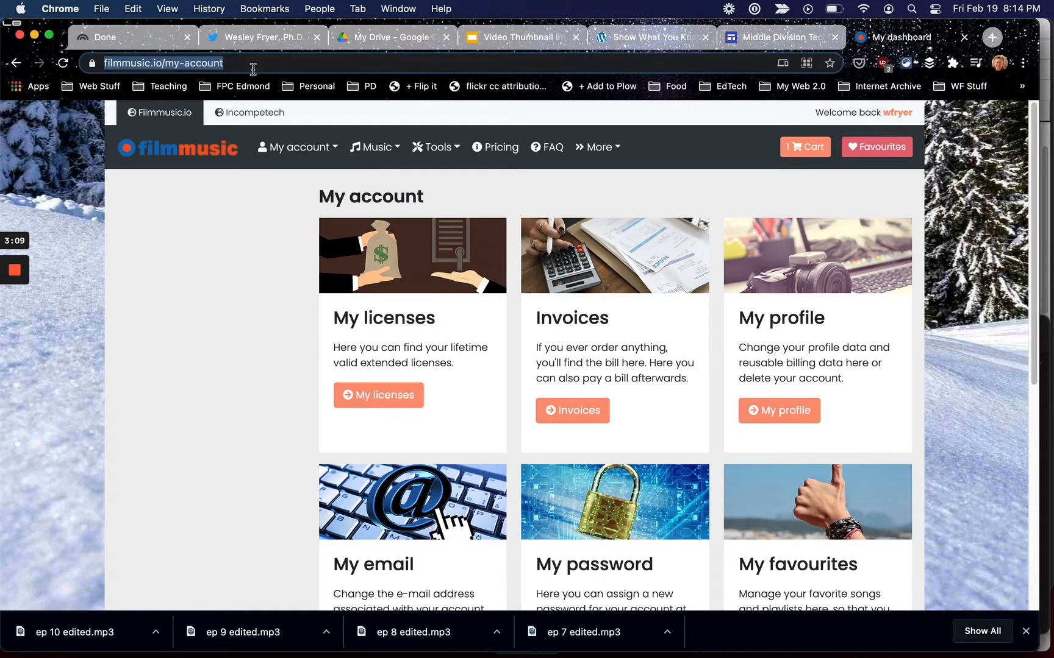
pyautogui.press('super+v')
pyautogui.press('Return')
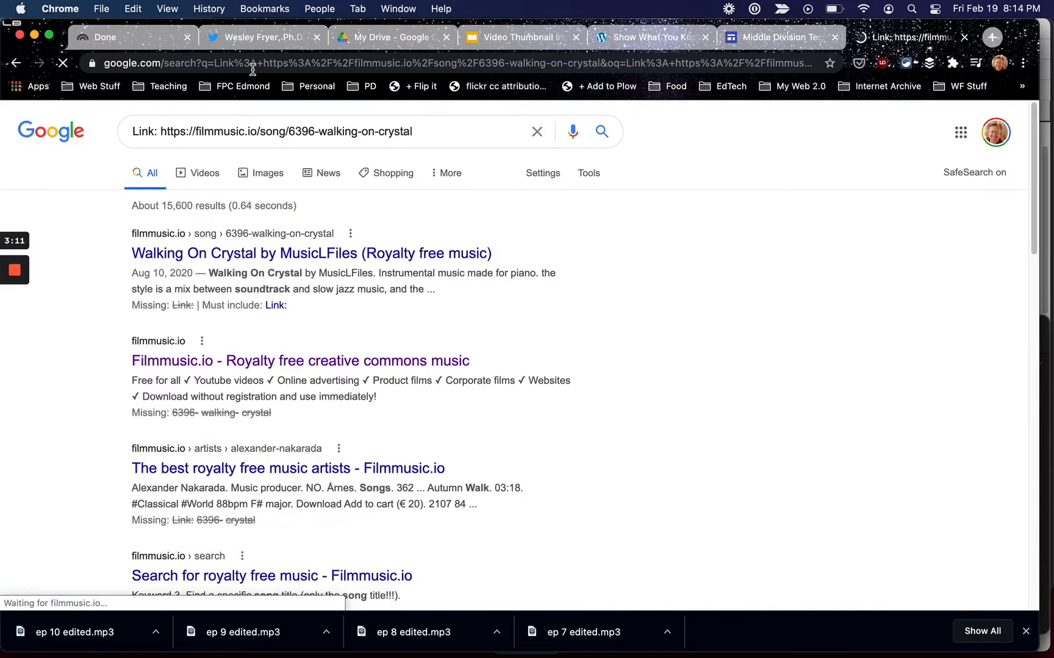
pyautogui.click(273, 253)
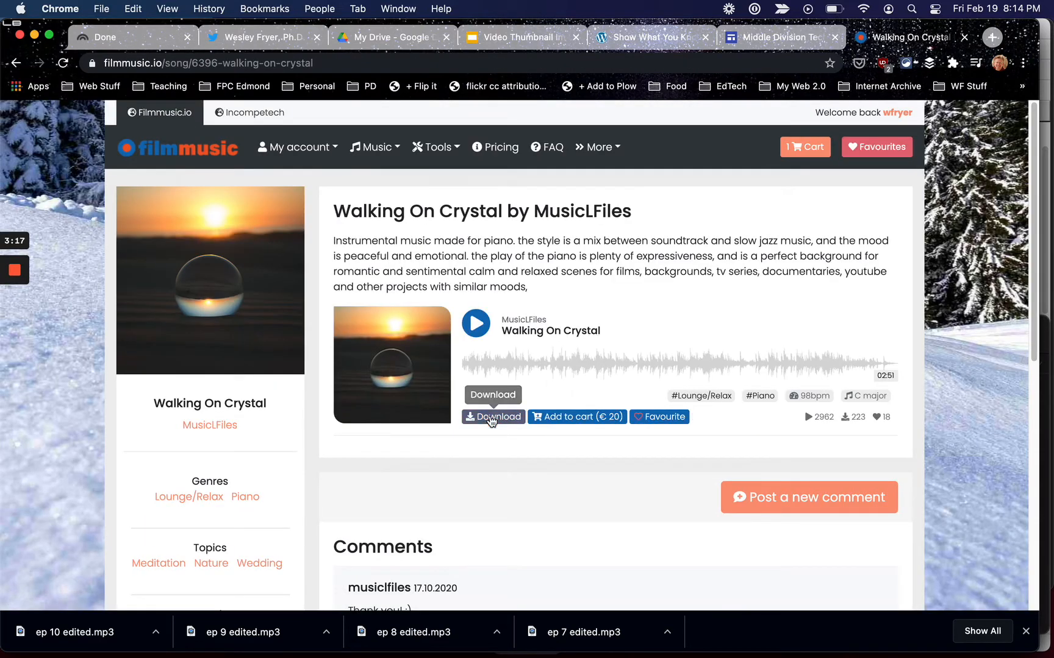
# - Download Walking On Crystal under the free license, accept the Filmmusic.io Standard License terms, and highlight the required attribution text
pyautogui.click(518, 417)
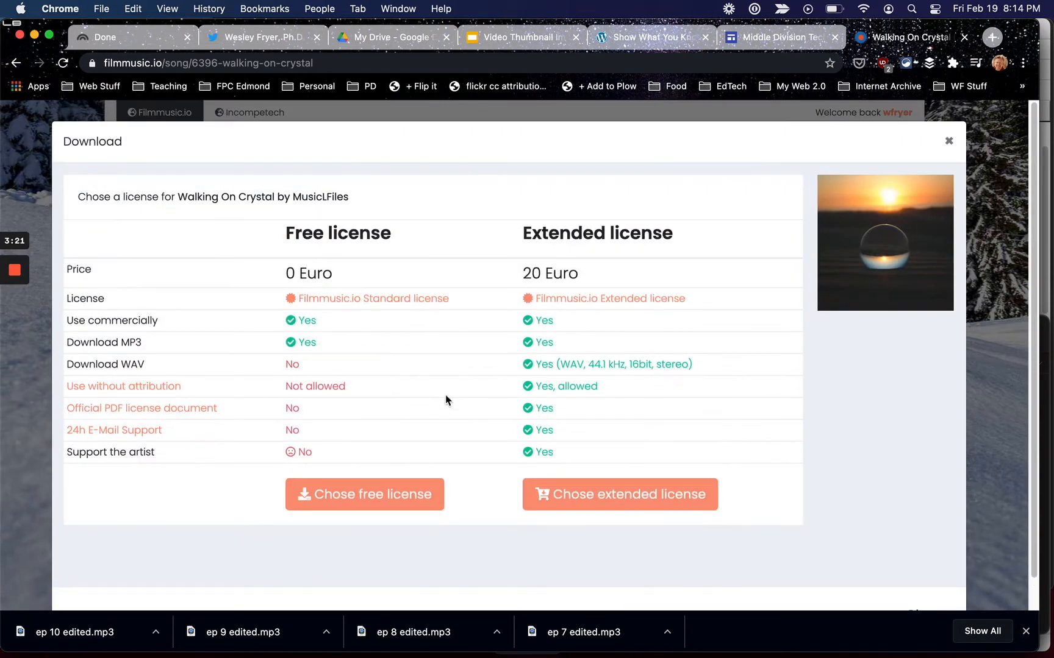
pyautogui.click(369, 494)
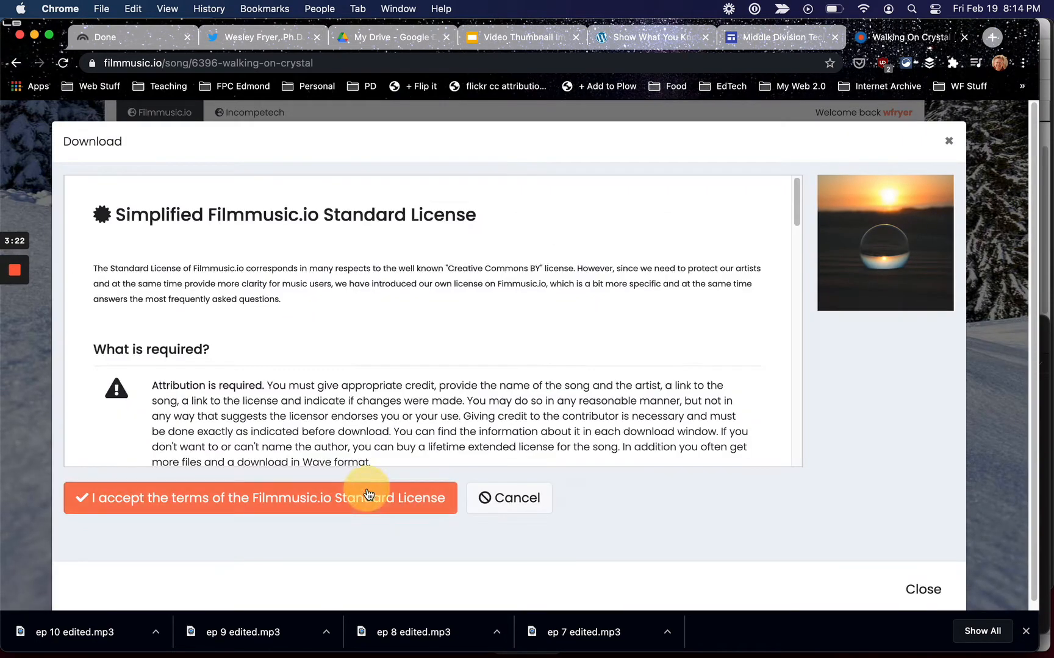
pyautogui.click(322, 497)
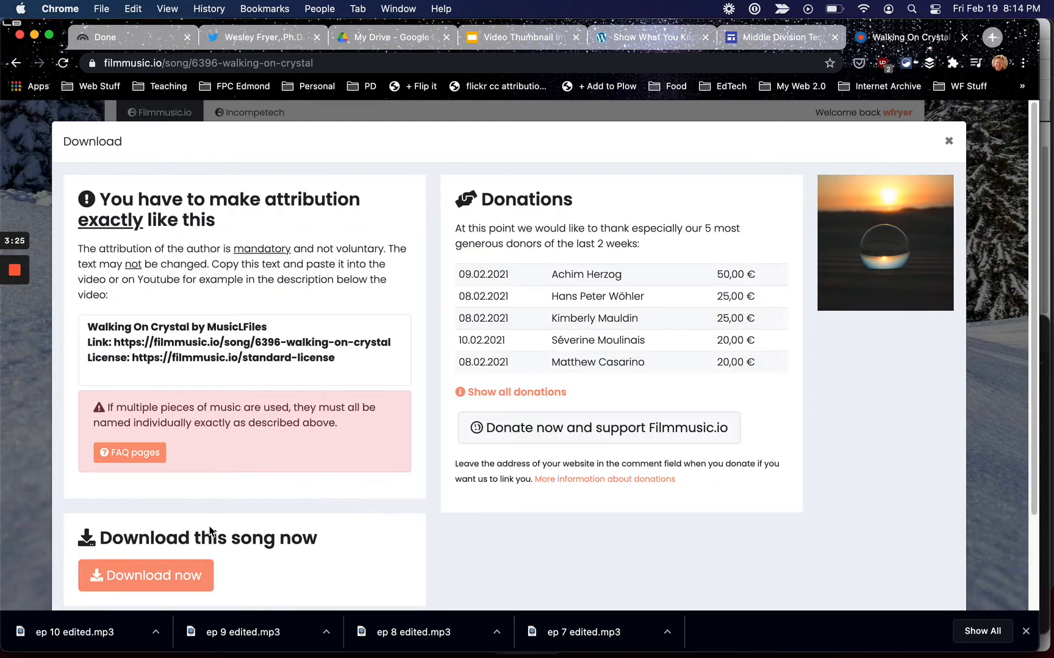
pyautogui.click(155, 583)
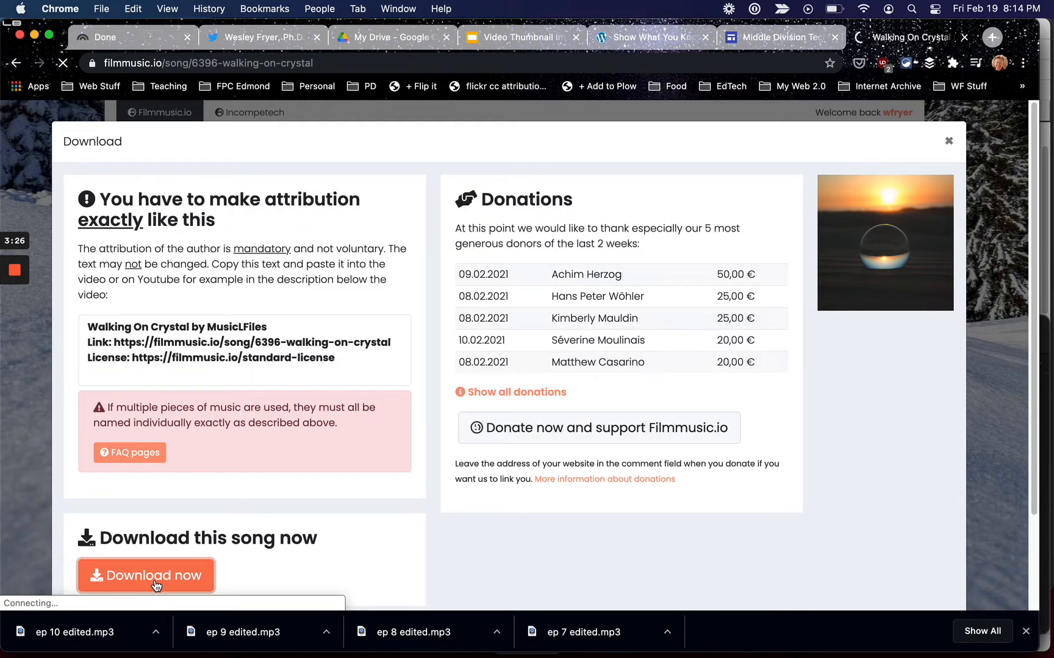
pyautogui.moveTo(346, 361); pyautogui.dragTo(86, 324)
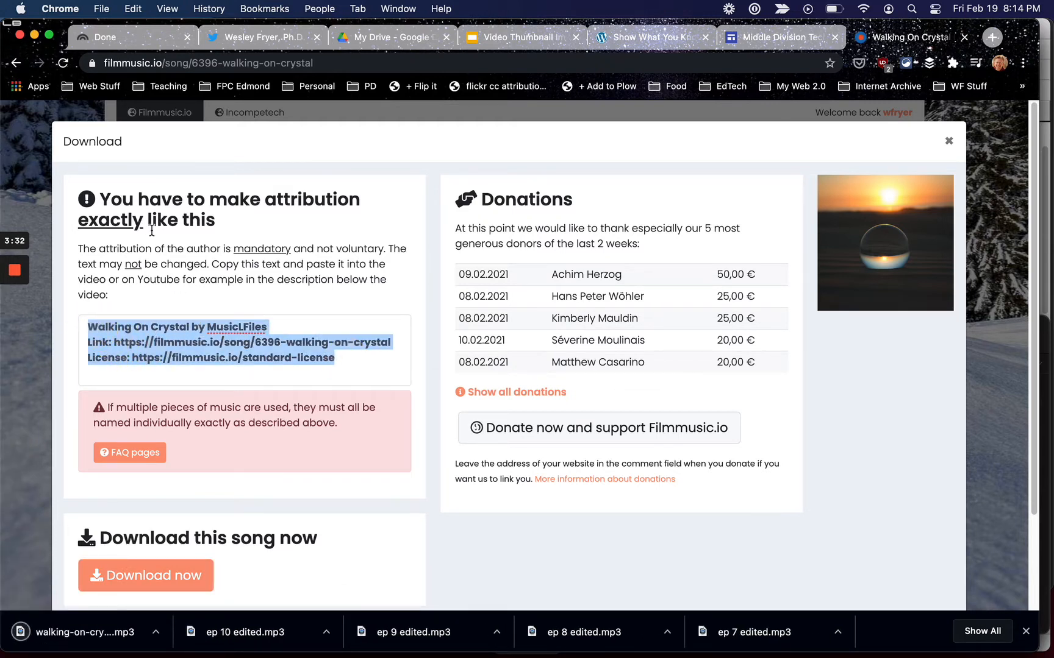
# - In Finder, move the downloaded walking-on-crystal MP3 into the winter 2021 folder, and open the ep11 folder inside 6-2
pyautogui.click(154, 633)
pyautogui.click(190, 620)
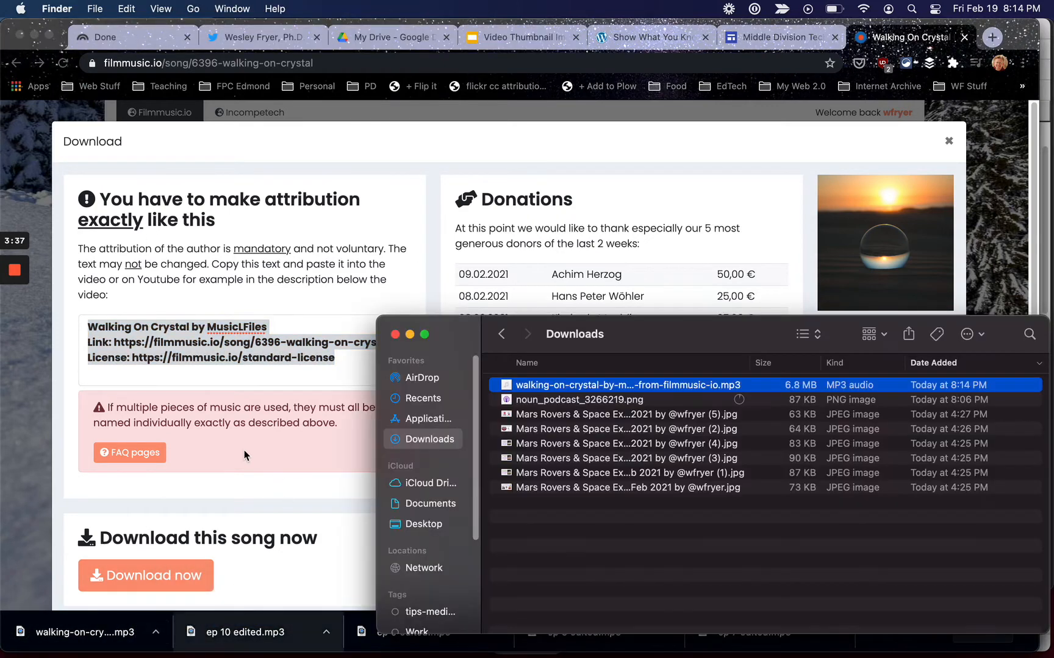
pyautogui.moveTo(67, 325)
pyautogui.click(46, 172)
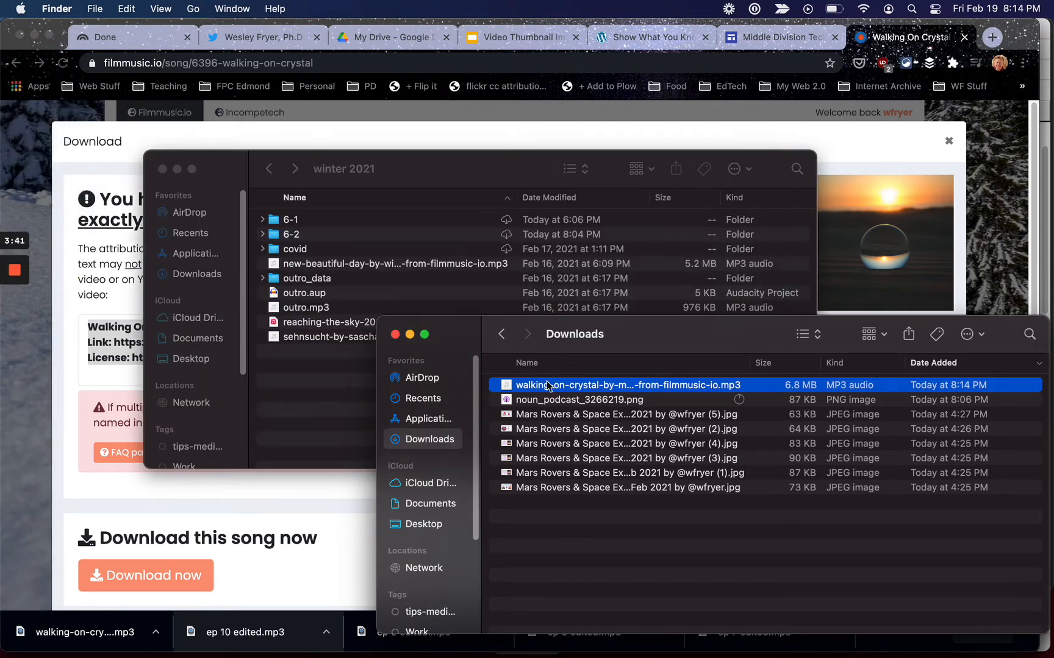
pyautogui.moveTo(547, 389); pyautogui.dragTo(335, 402)
pyautogui.click(337, 412)
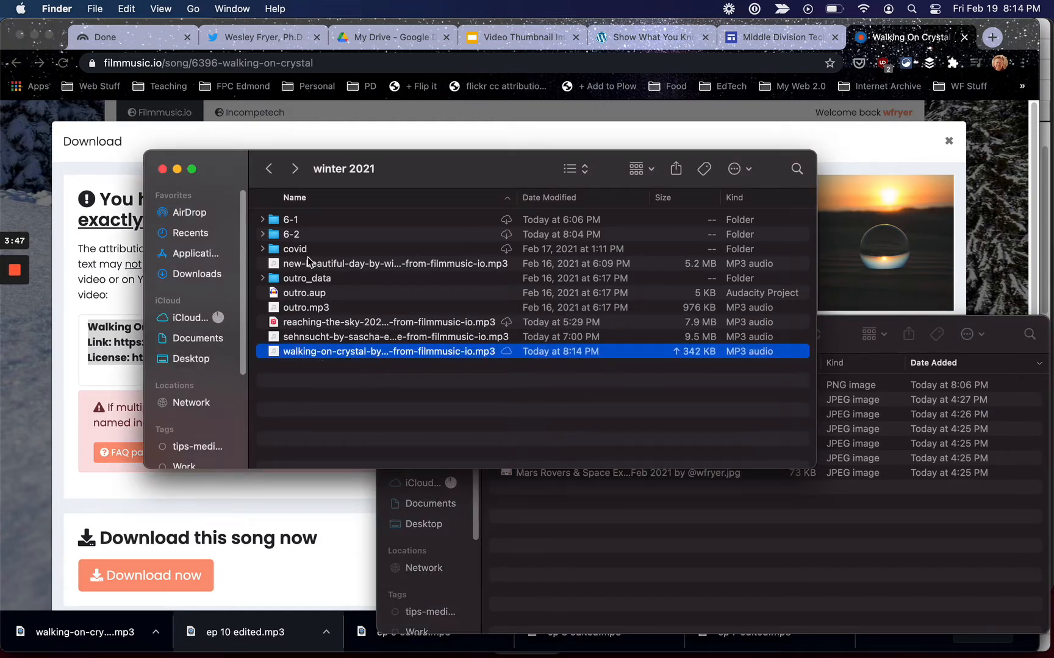
pyautogui.doubleClick(279, 237)
pyautogui.doubleClick(280, 248)
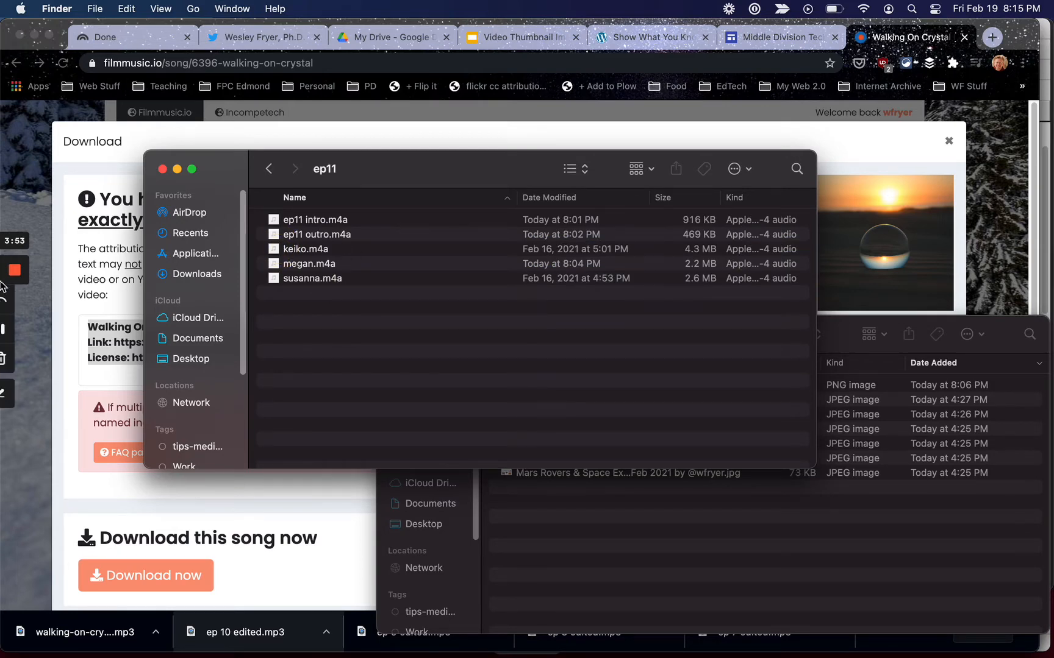
# - Switch to Audacity, close the ep 10 edited project and create a new empty project
pyautogui.moveTo(4, 302)
pyautogui.click(45, 416)
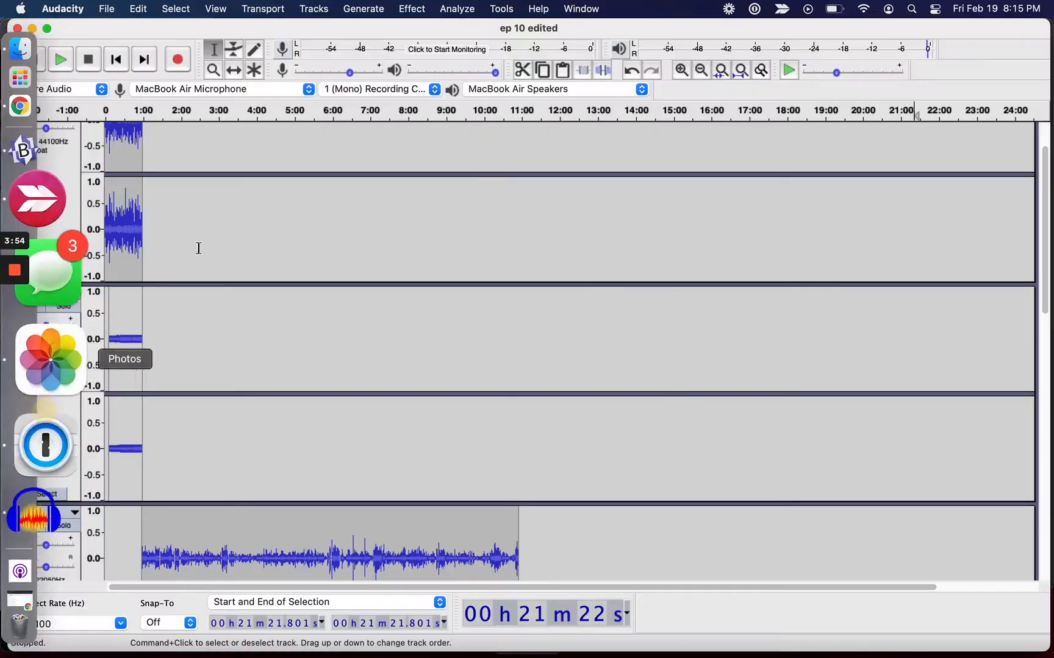
pyautogui.click(17, 30)
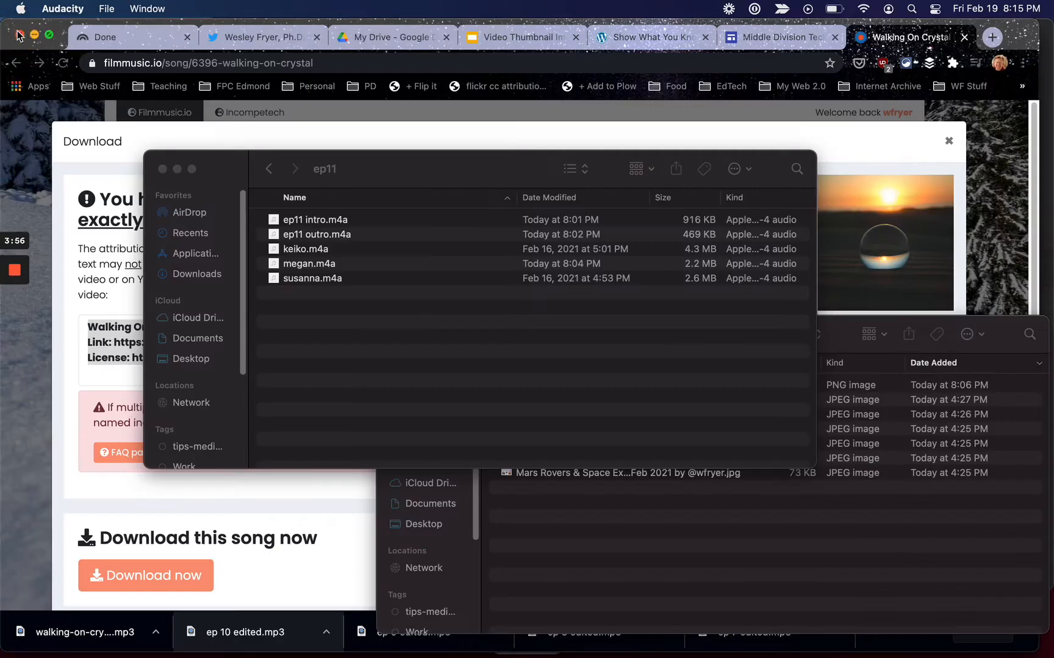
pyautogui.click(107, 9)
pyautogui.click(115, 30)
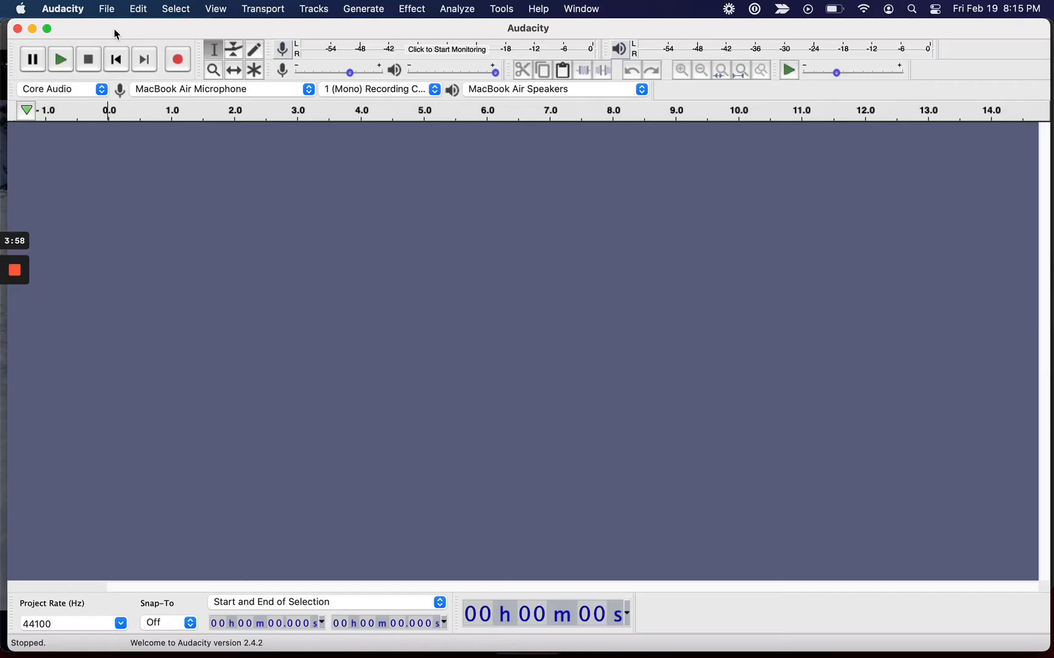
# - Import ep11 intro.m4a from the ep11 folder in 6-2 and delete about 0.97 s of silence at the track's beginning
pyautogui.click(107, 8)
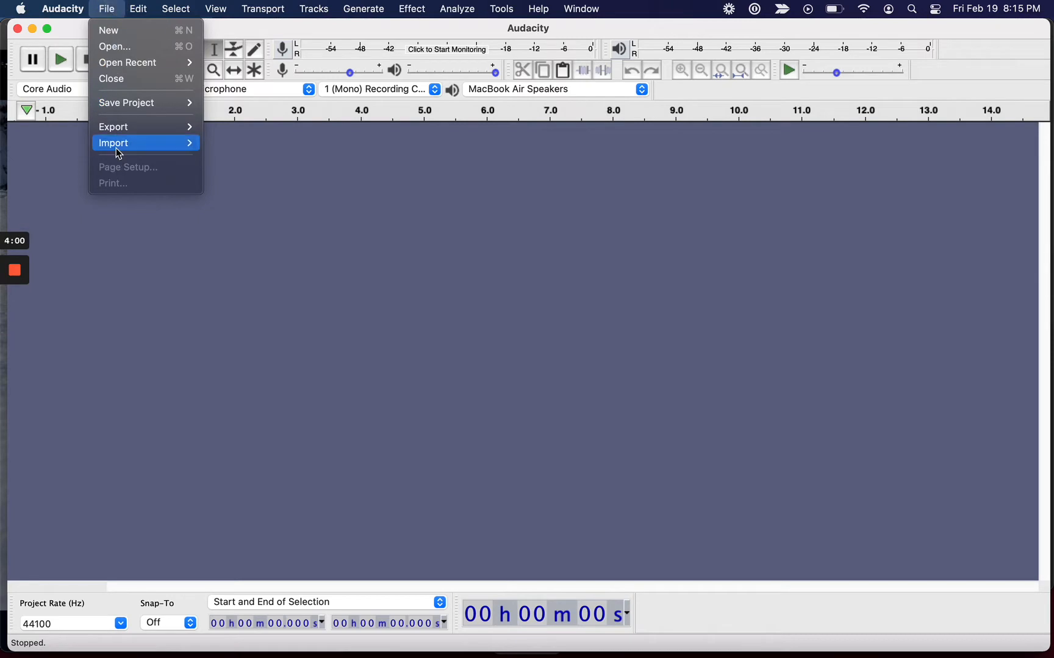
pyautogui.moveTo(119, 145)
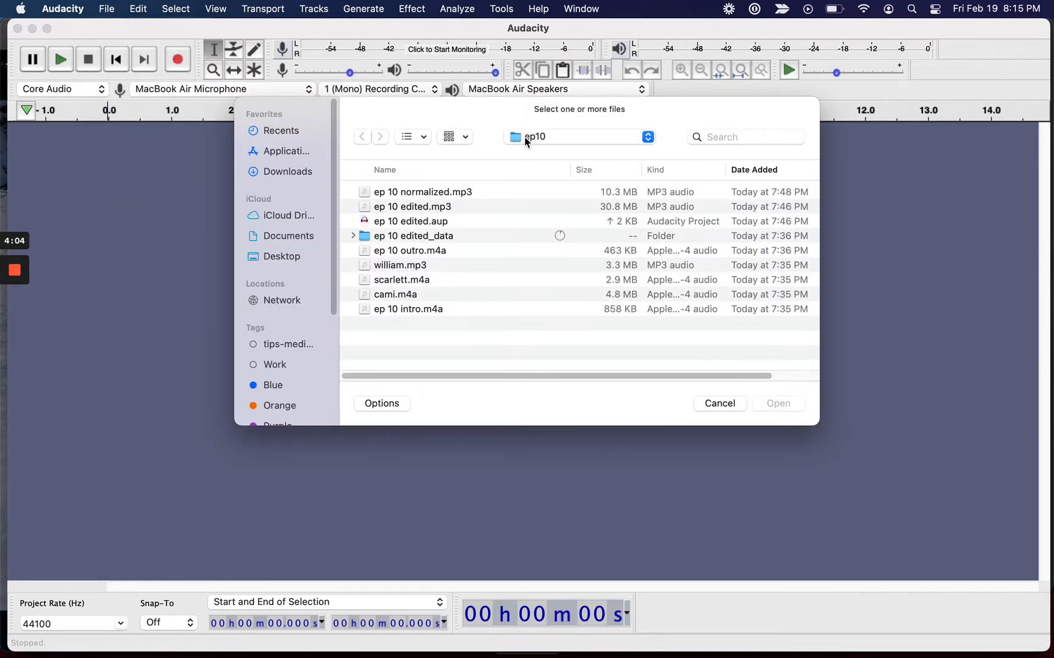
pyautogui.click(524, 136)
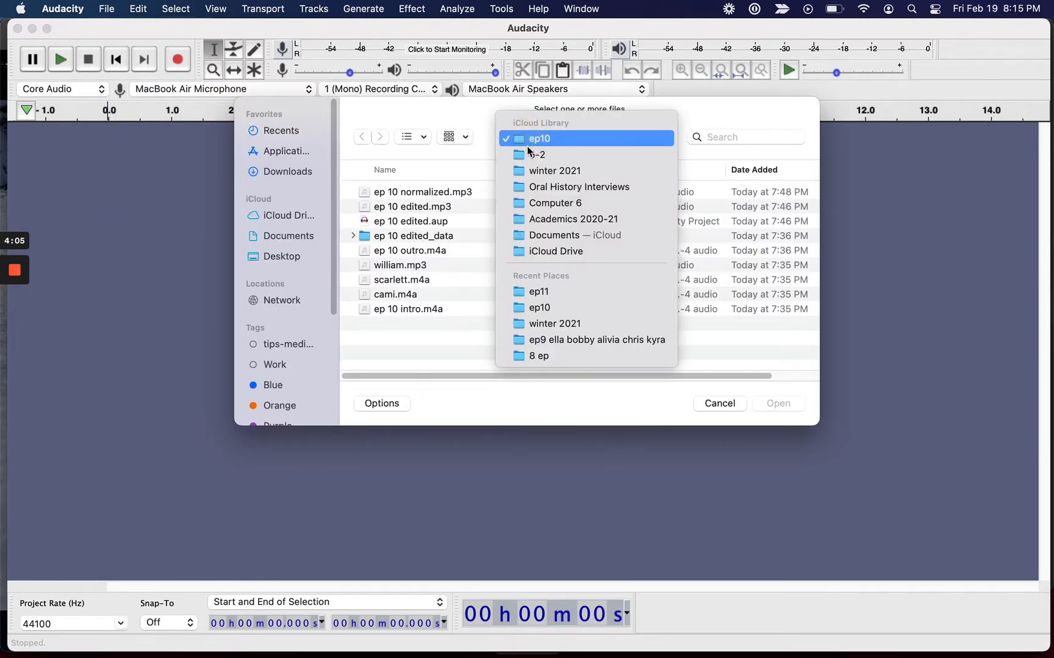
pyautogui.click(529, 160)
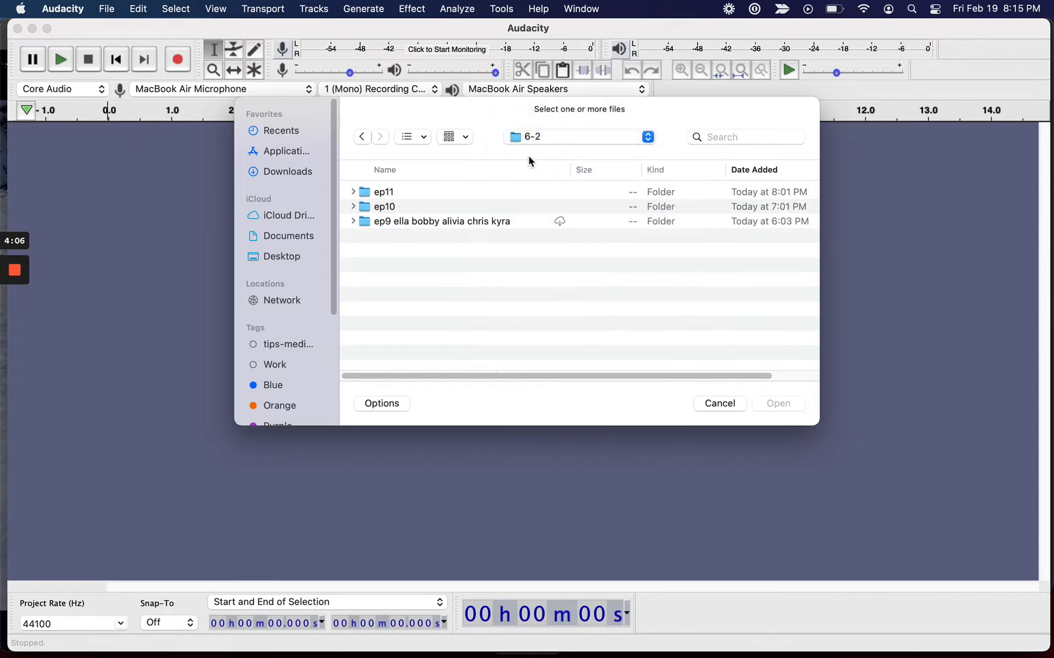
pyautogui.doubleClick(385, 192)
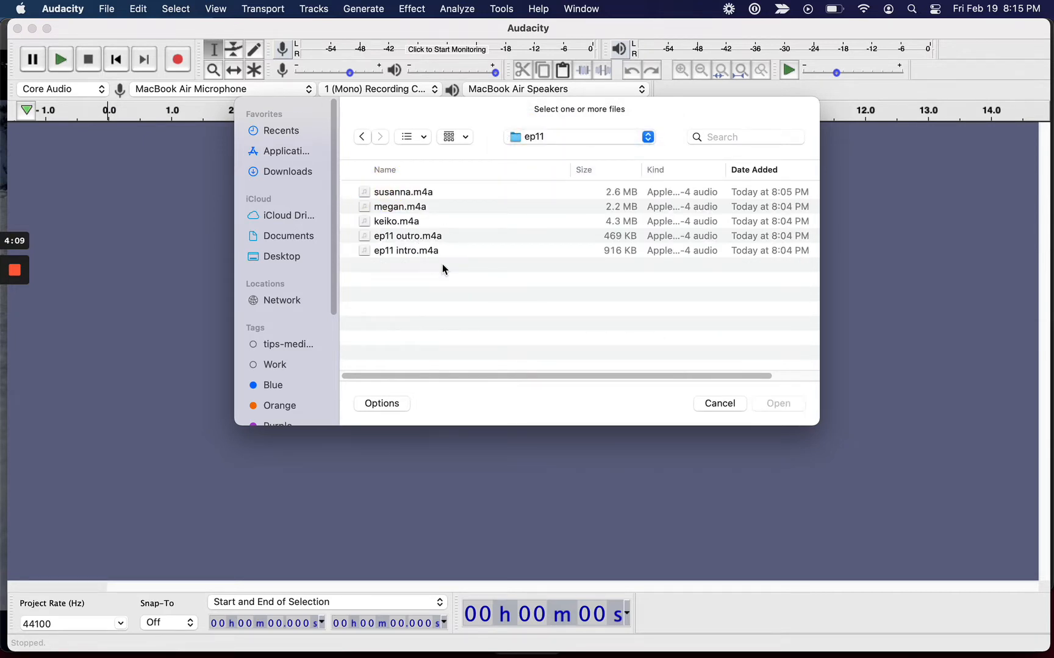
pyautogui.doubleClick(404, 251)
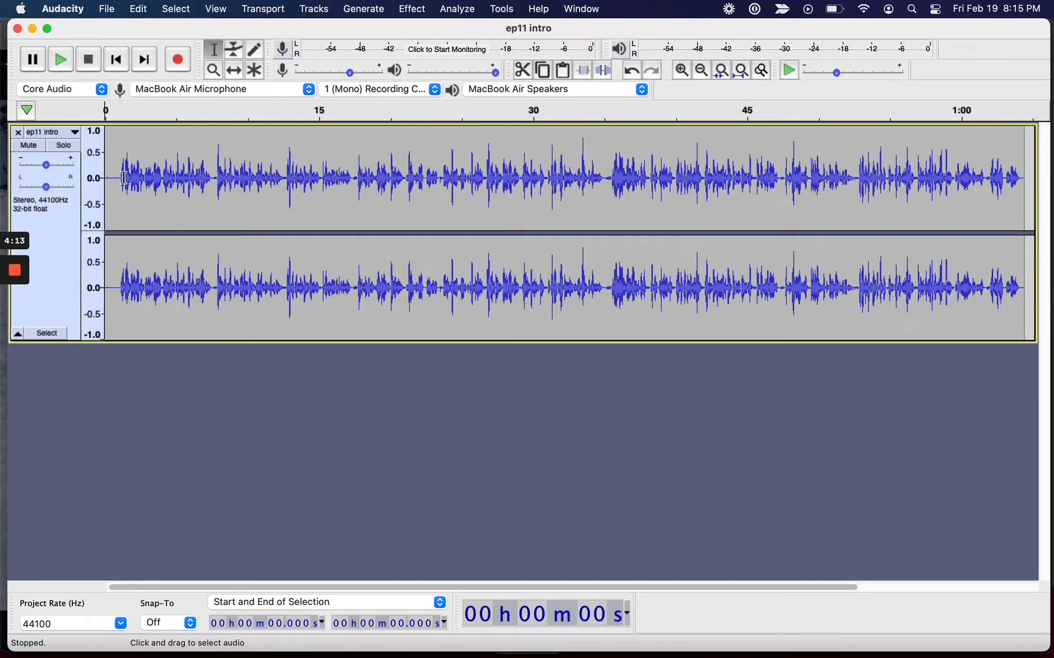
pyautogui.moveTo(119, 176); pyautogui.dragTo(88, 180)
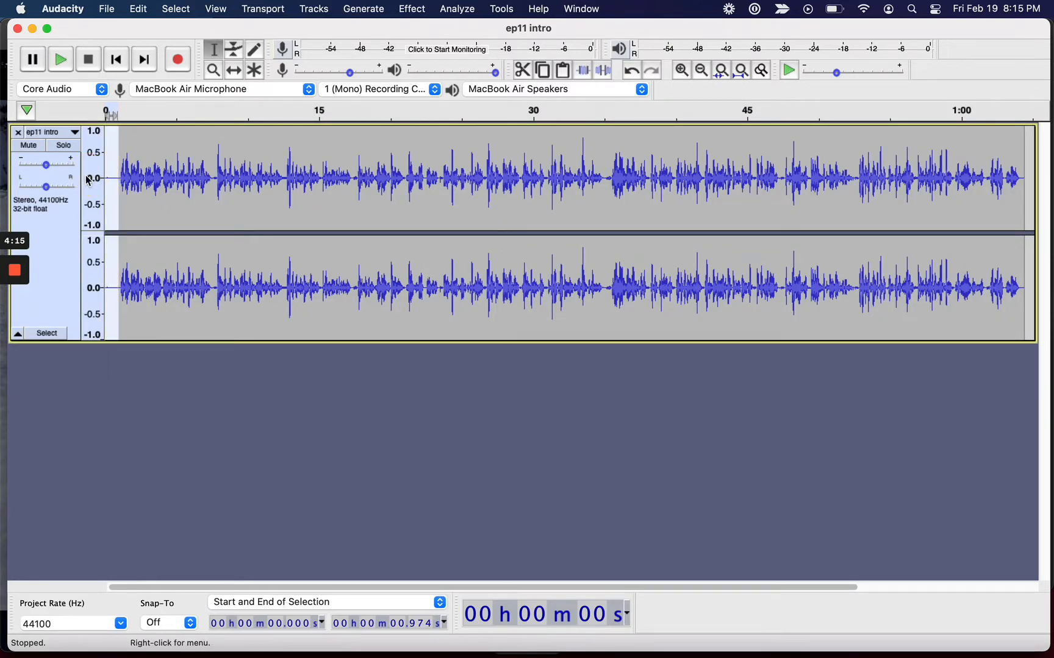
pyautogui.press('BackSpace')
# - Examine the LAME and FFmpeg entries in the Libraries preferences, leaving the settings as they are
pyautogui.click(76, 9)
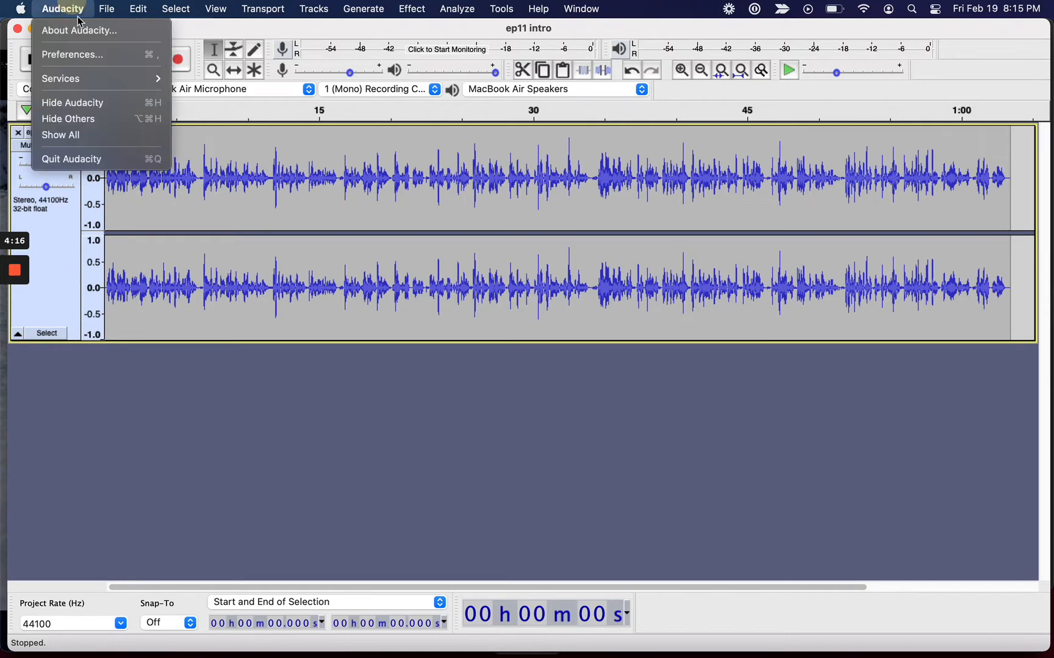
pyautogui.click(76, 54)
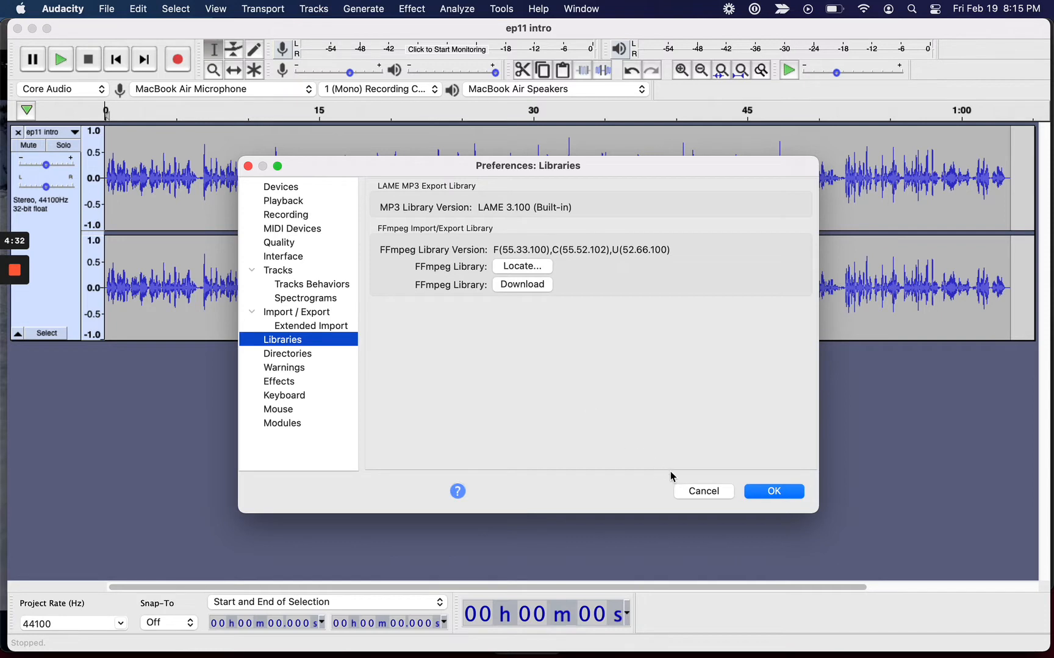
pyautogui.click(707, 496)
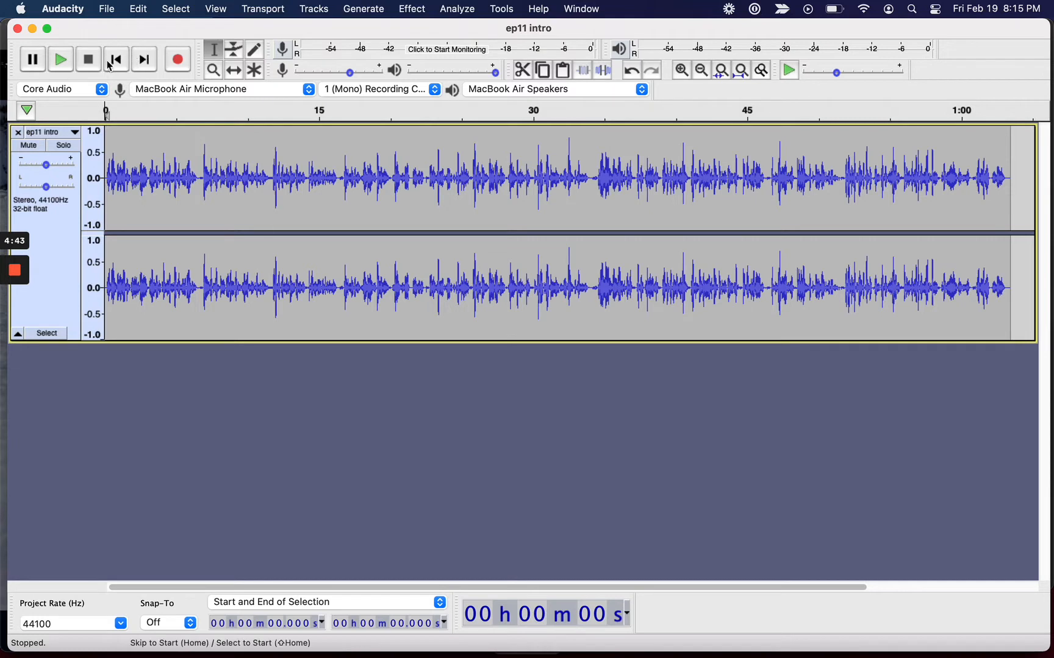
# - Play the first moments of the trimmed ep11 intro and place the cursor in the pause at about 6.5 s
pyautogui.click(75, 63)
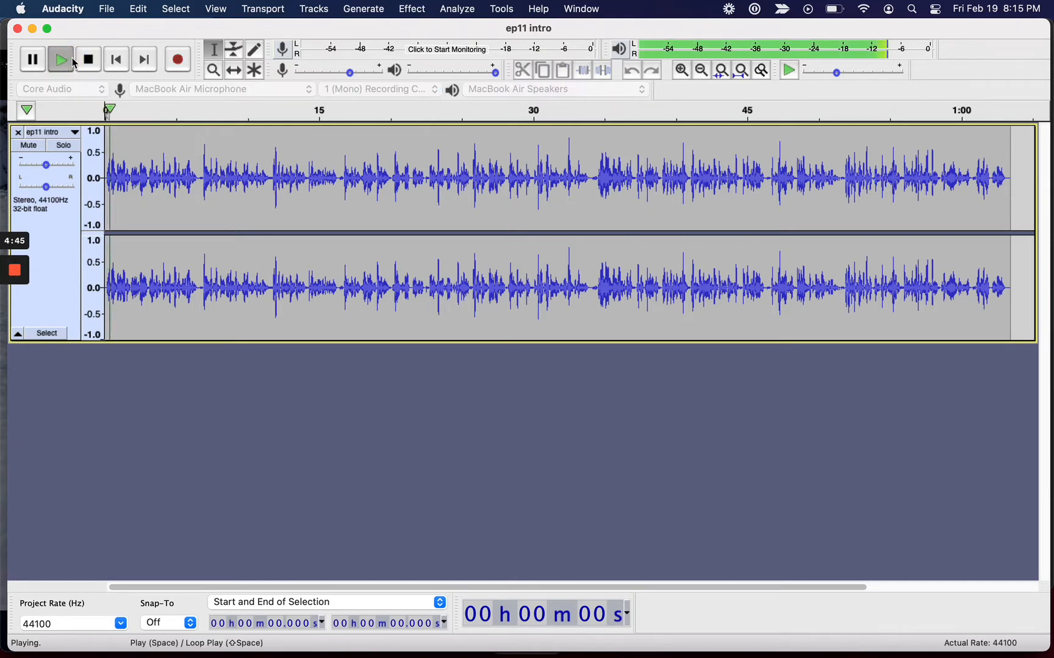
pyautogui.click(88, 59)
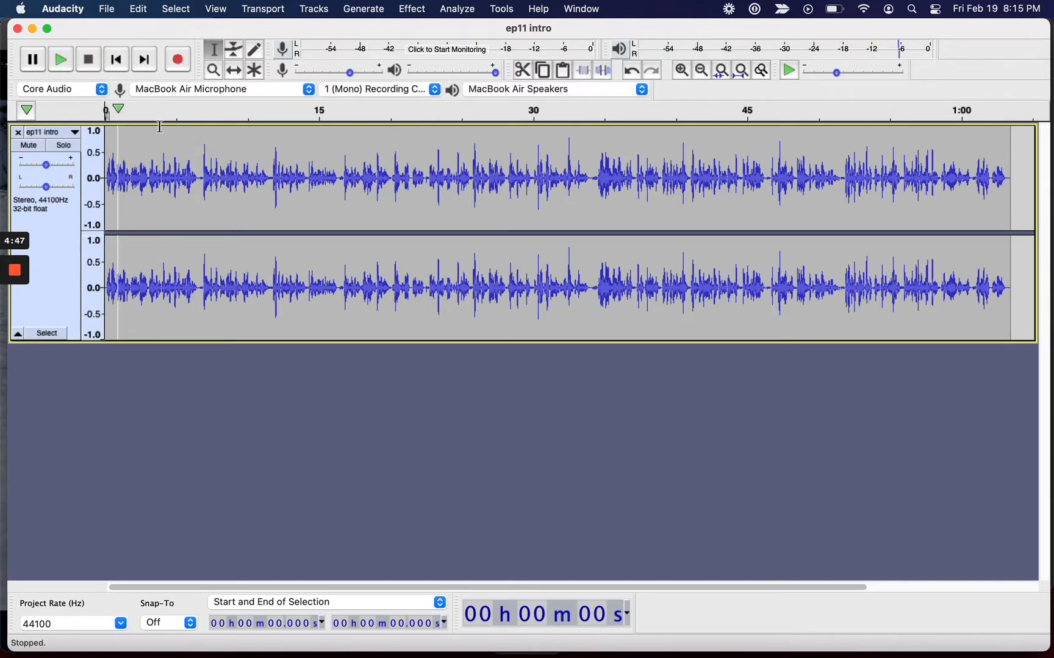
pyautogui.click(197, 168)
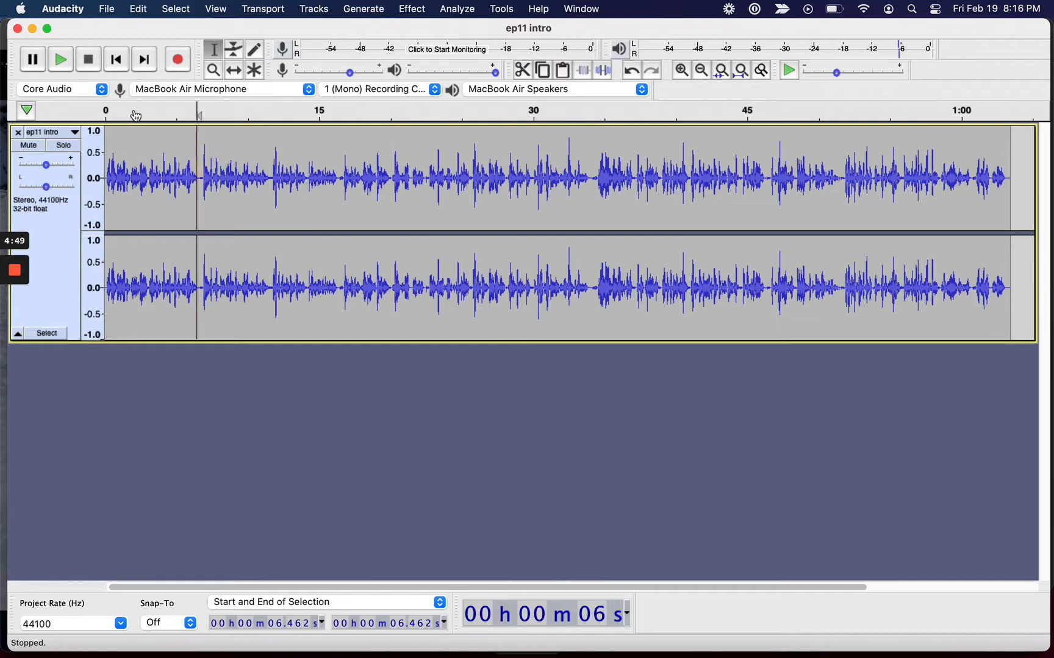
# - Play briefly from the pause at about 6.5 s, then import the walking-on-crystal Filmmusic.io MP3 from the winter 2021 folder
pyautogui.click(62, 60)
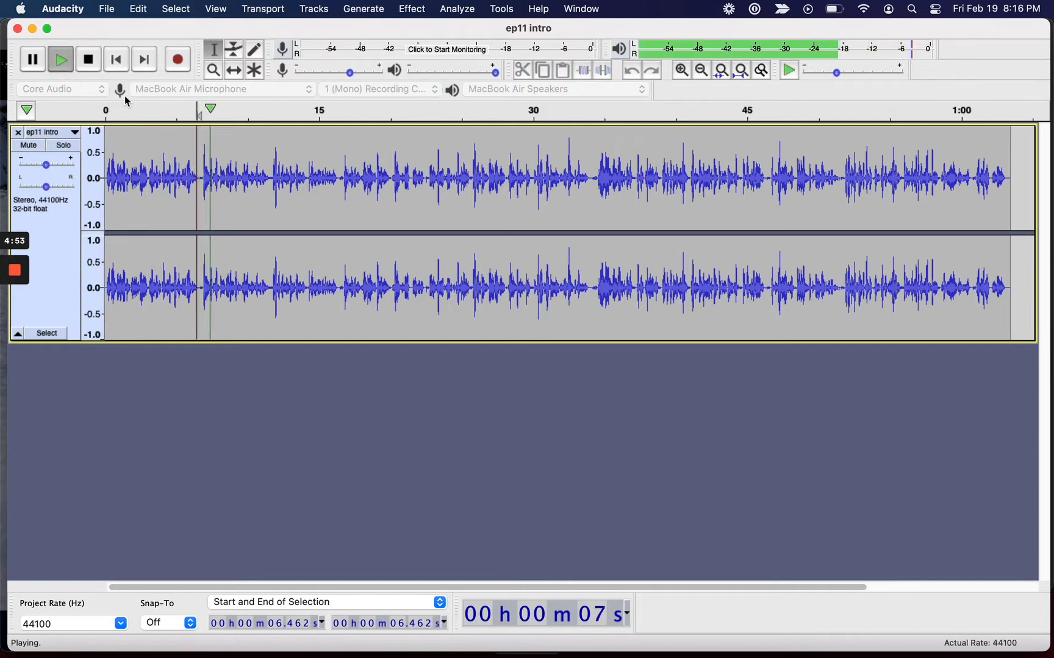
pyautogui.click(89, 59)
pyautogui.click(106, 9)
pyautogui.moveTo(125, 146)
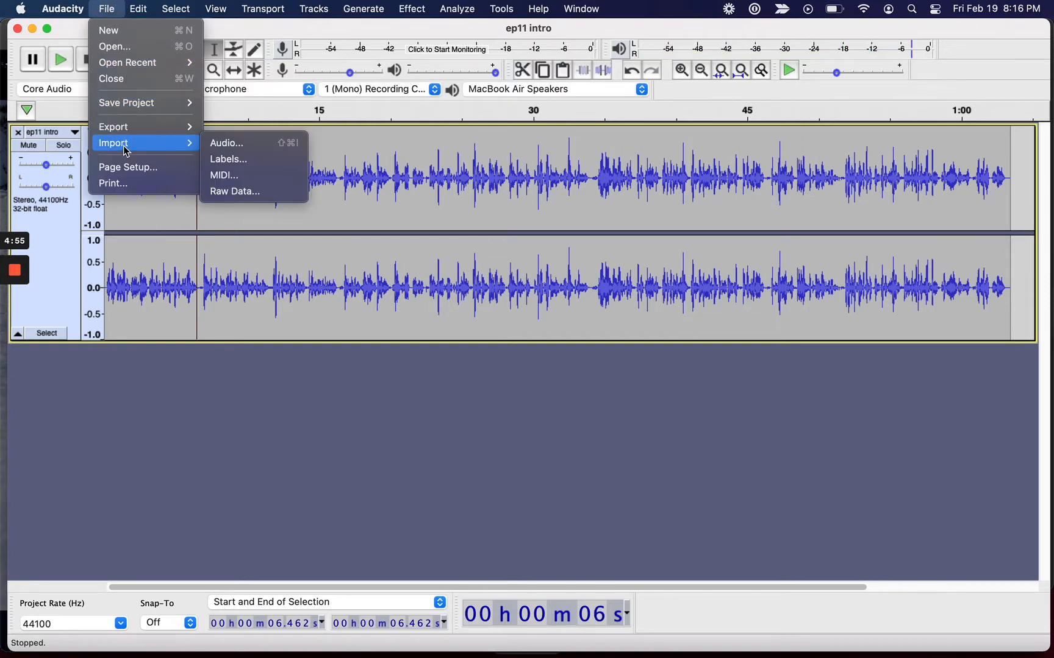
pyautogui.click(220, 145)
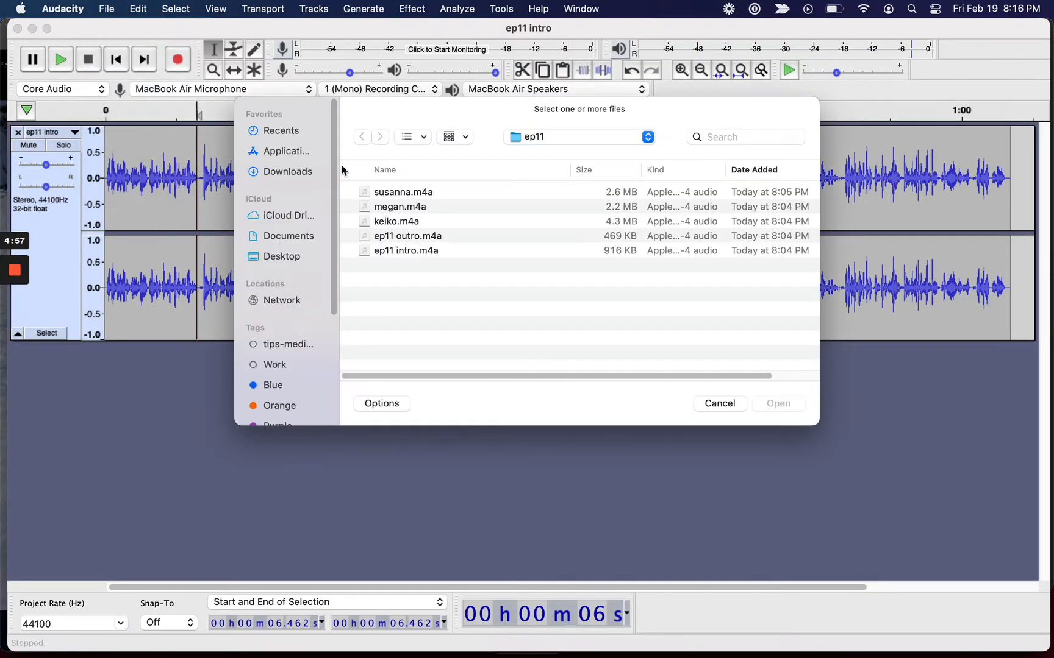
pyautogui.click(536, 138)
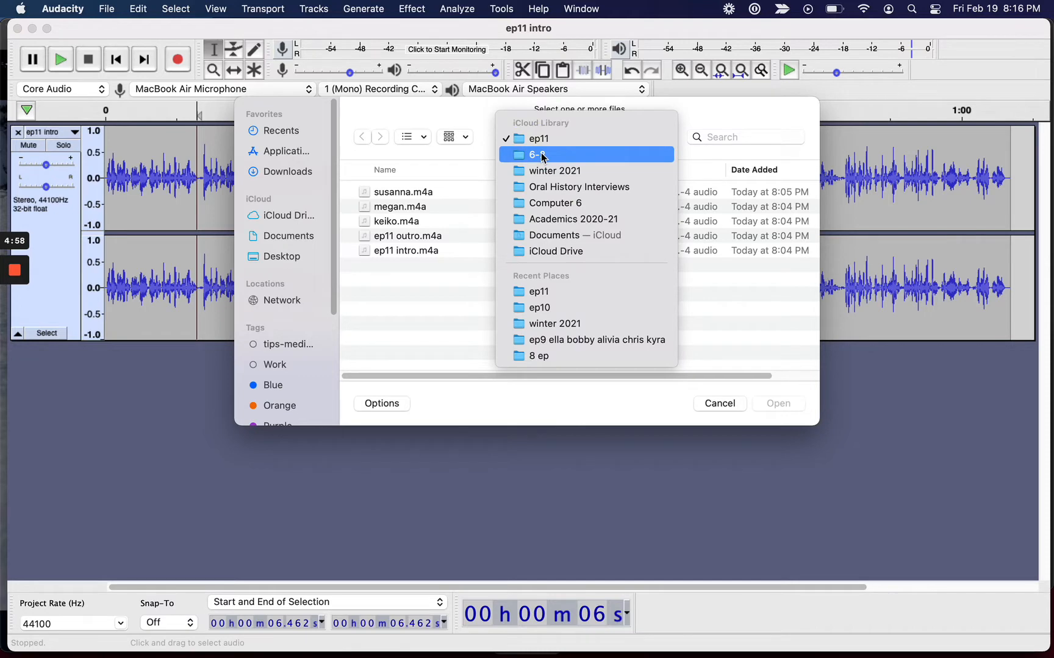
pyautogui.click(537, 171)
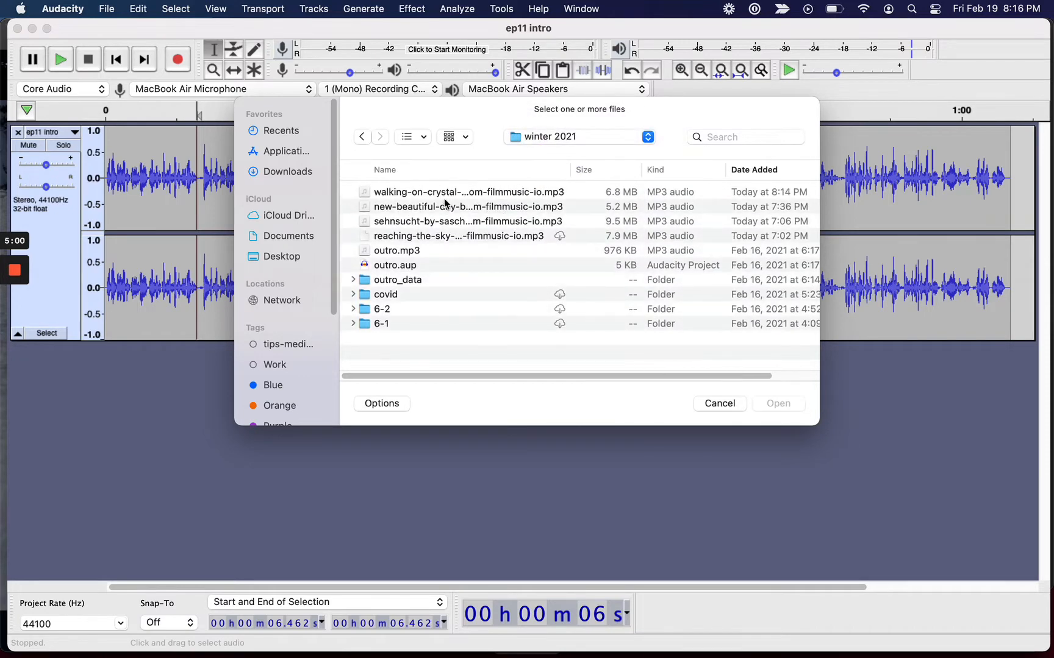
pyautogui.doubleClick(434, 193)
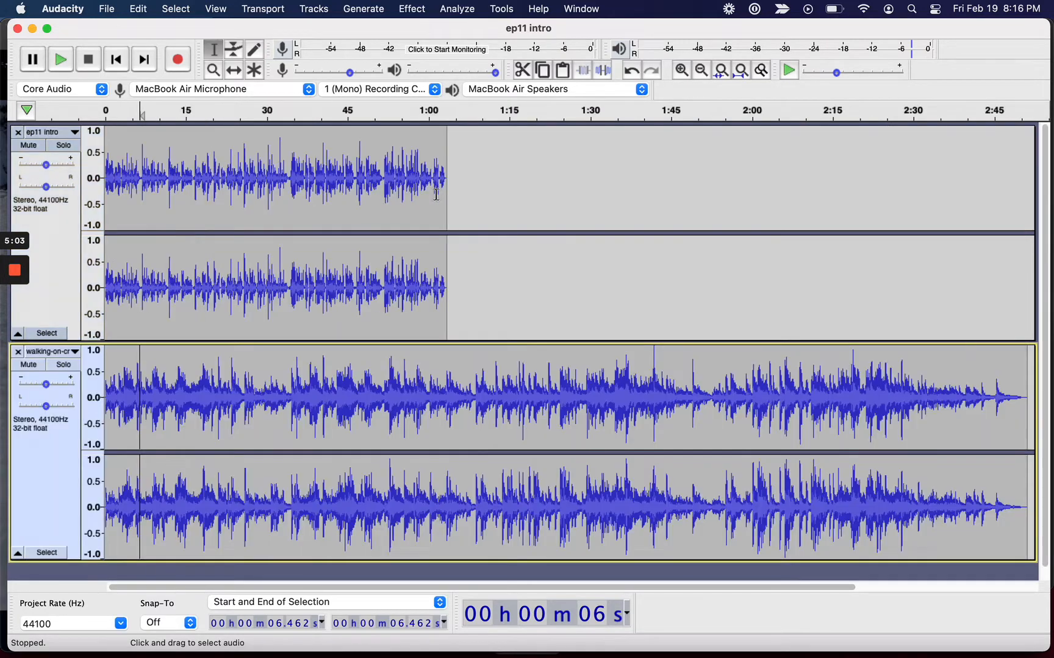
# - Time-shift the walking-on-crystal music clip so it starts at about 6.7 s, in the pause of the intro narration
pyautogui.click(234, 70)
pyautogui.moveTo(137, 395); pyautogui.dragTo(171, 395)
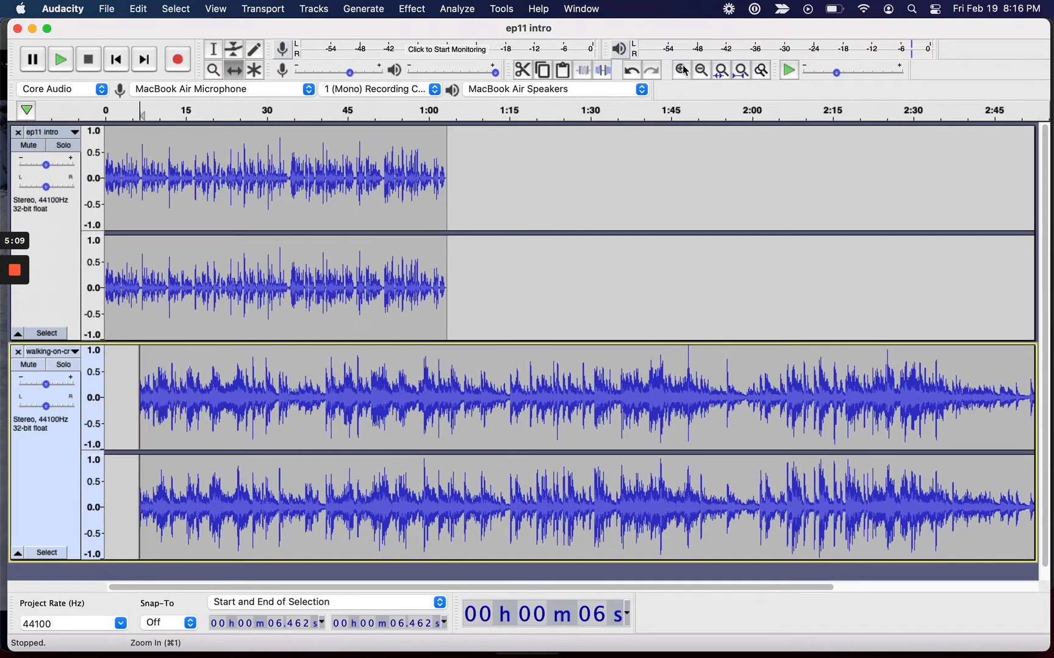
pyautogui.click(683, 71)
pyautogui.click(684, 70)
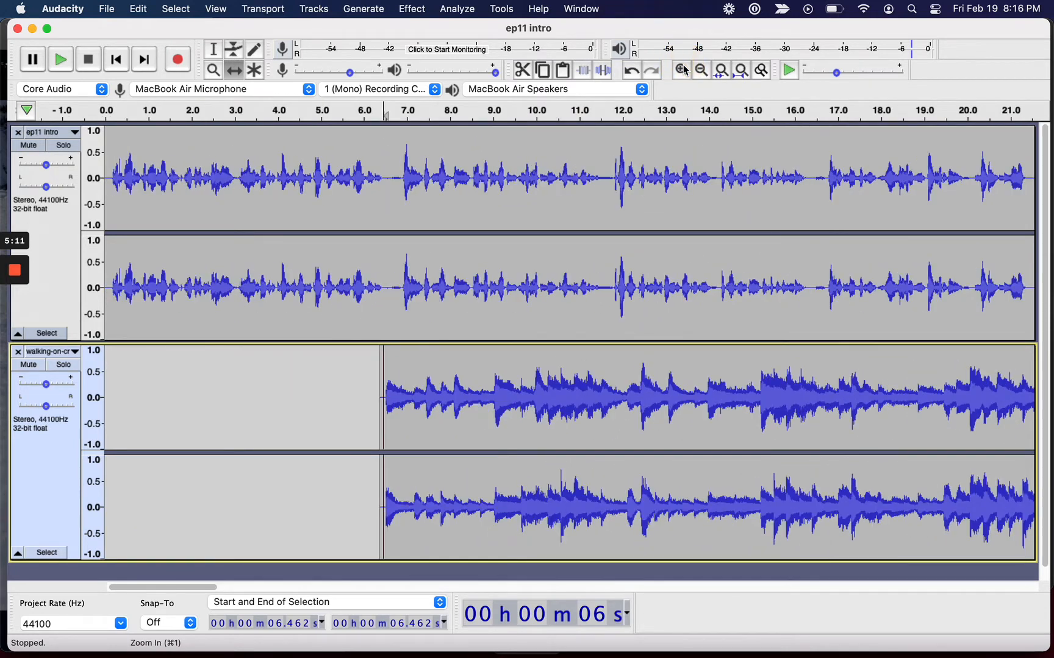
pyautogui.click(686, 70)
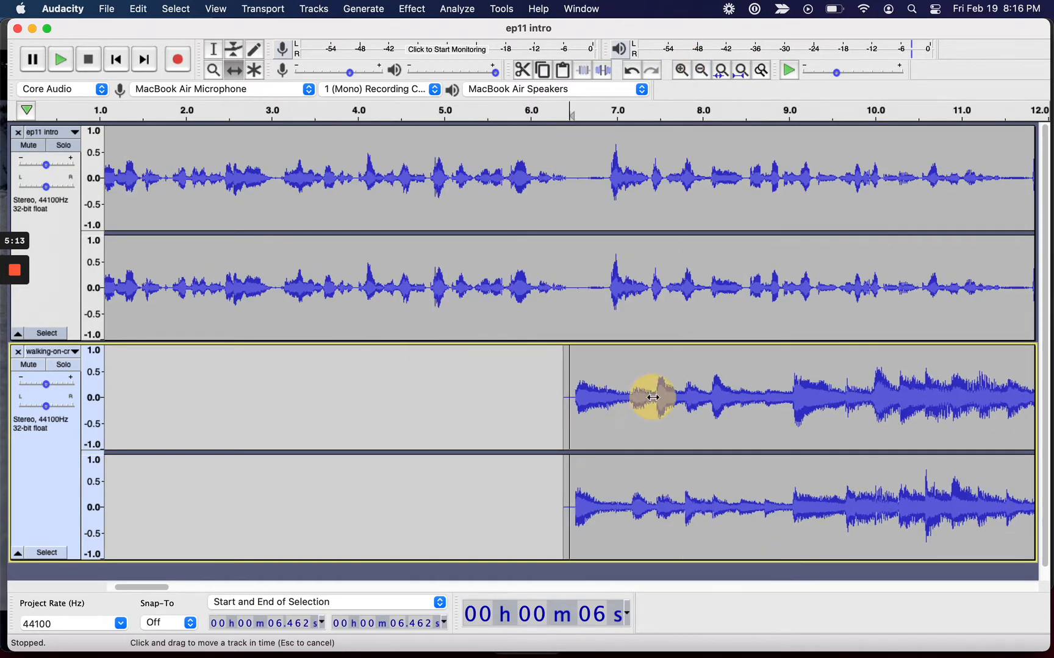
pyautogui.moveTo(652, 397); pyautogui.dragTo(671, 398)
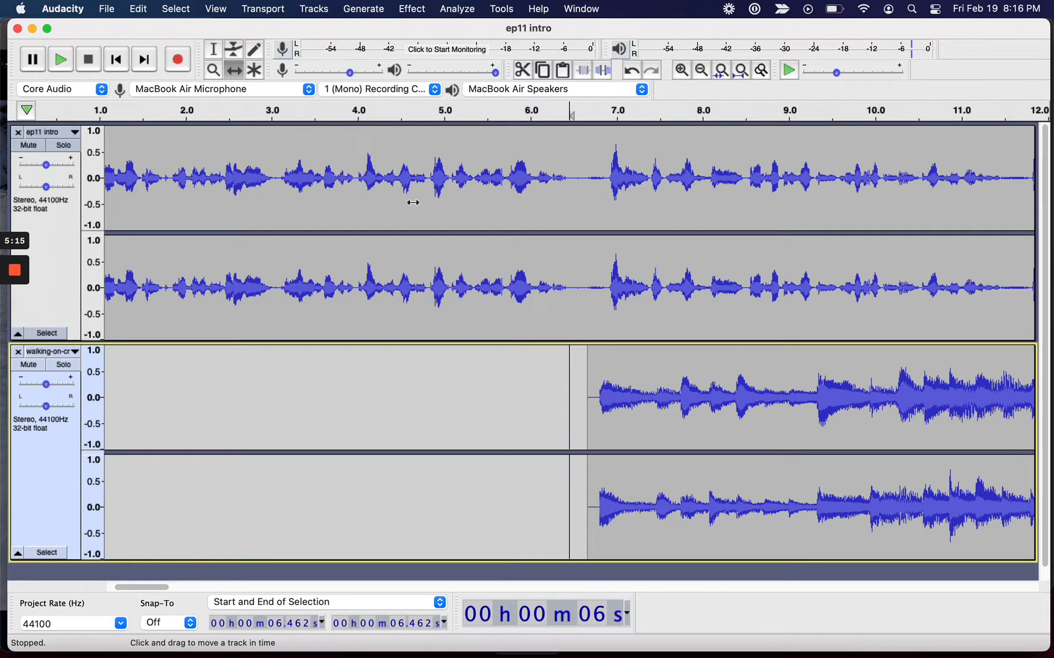
# - Lower the whole music clip's amplitude envelope to about 0.2 and play the transition from about 5.5 s
pyautogui.click(234, 48)
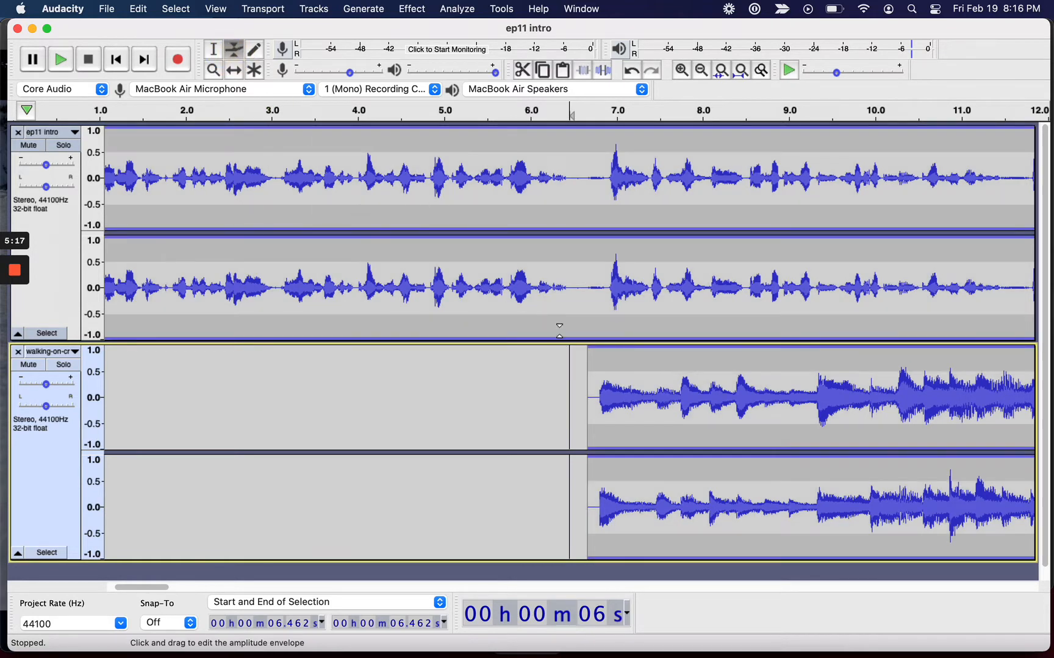
pyautogui.moveTo(590, 348); pyautogui.dragTo(593, 387)
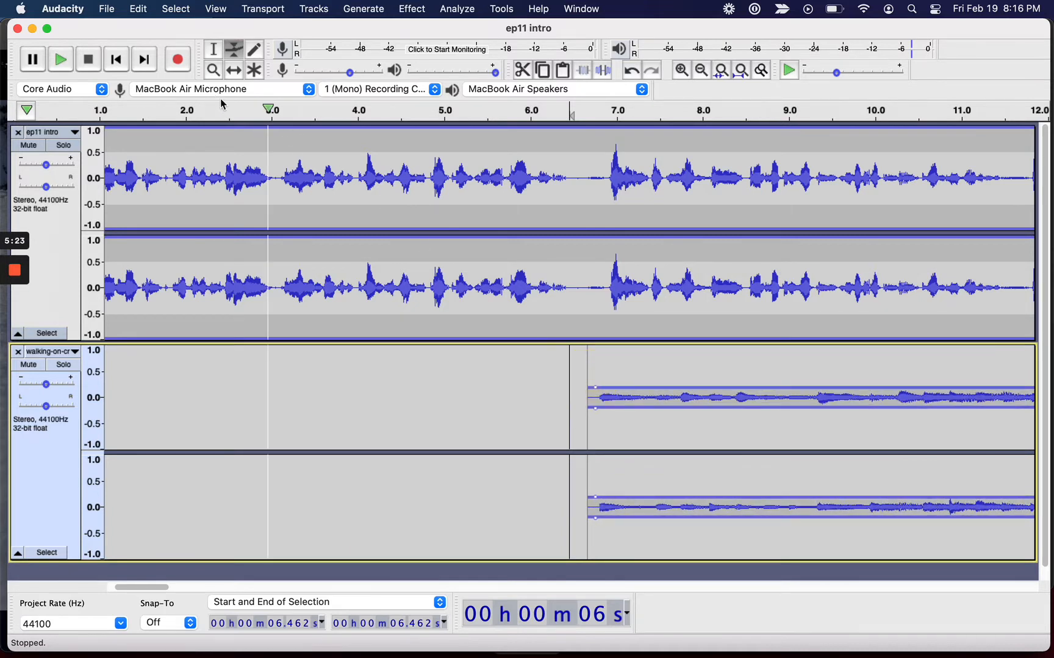
pyautogui.click(213, 49)
pyautogui.click(487, 381)
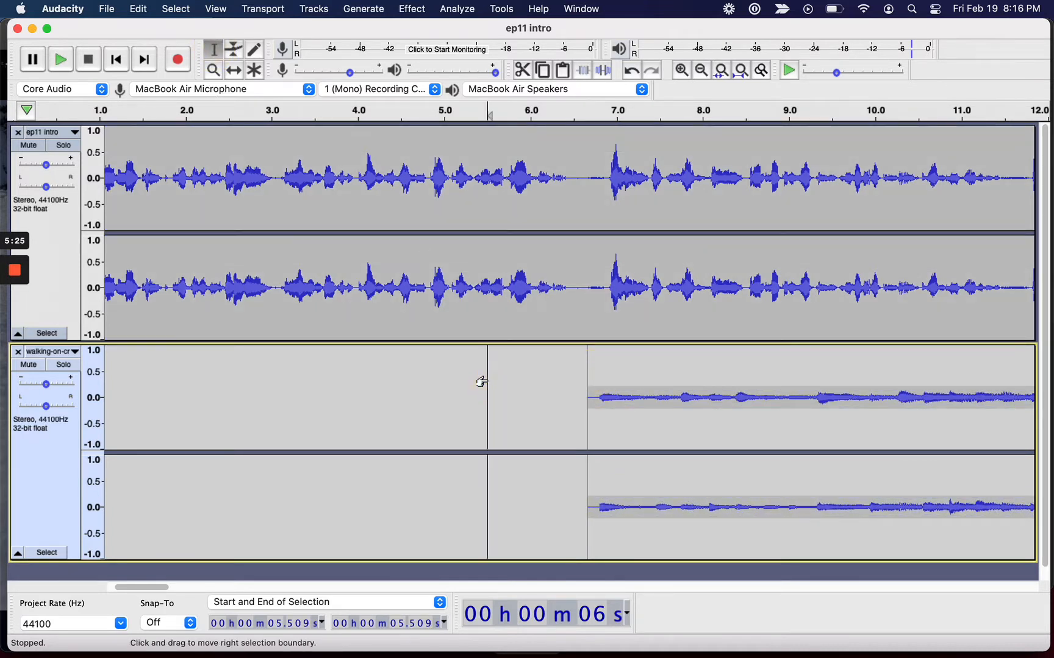
pyautogui.press('space')
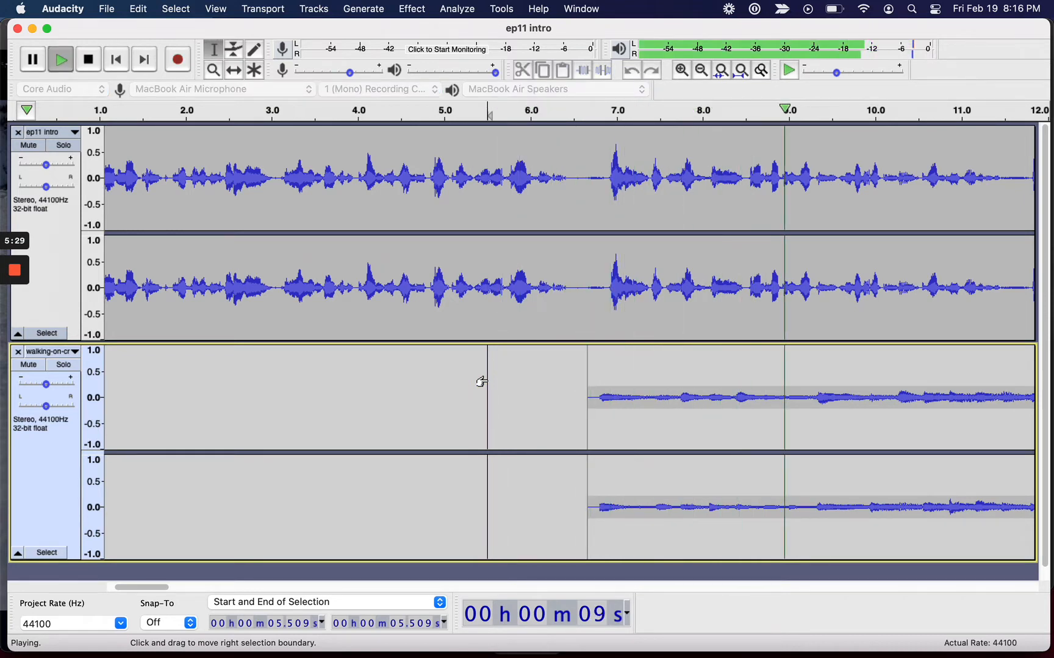
pyautogui.click(93, 62)
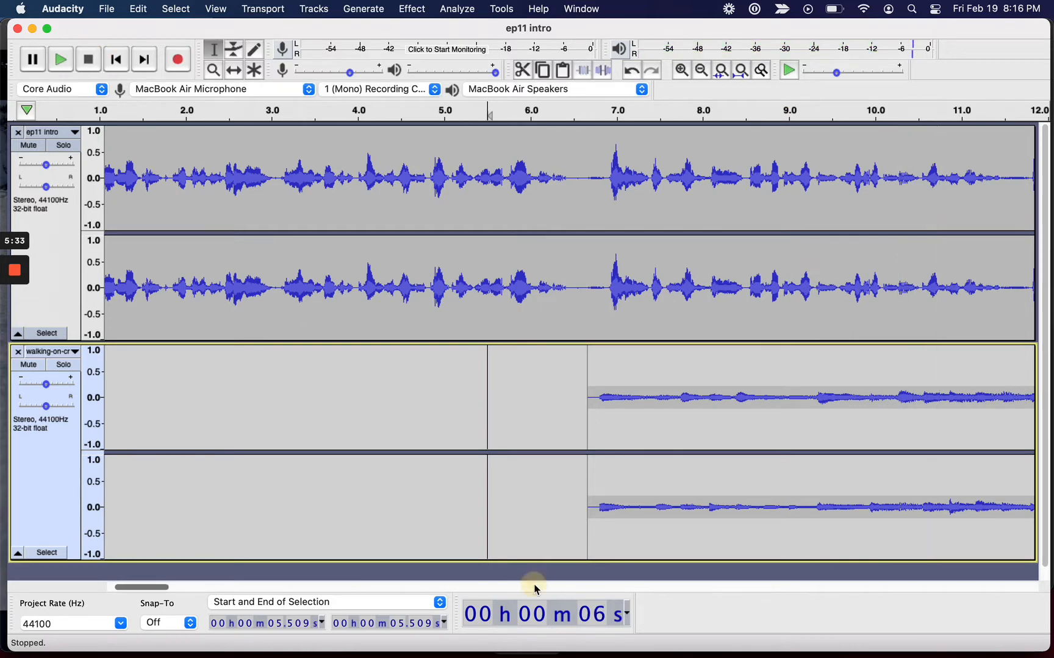
# - Delete the part of the music track that runs past the end of the intro narration, from about 1:03.4 onward
pyautogui.hscroll(20, 535, 588)
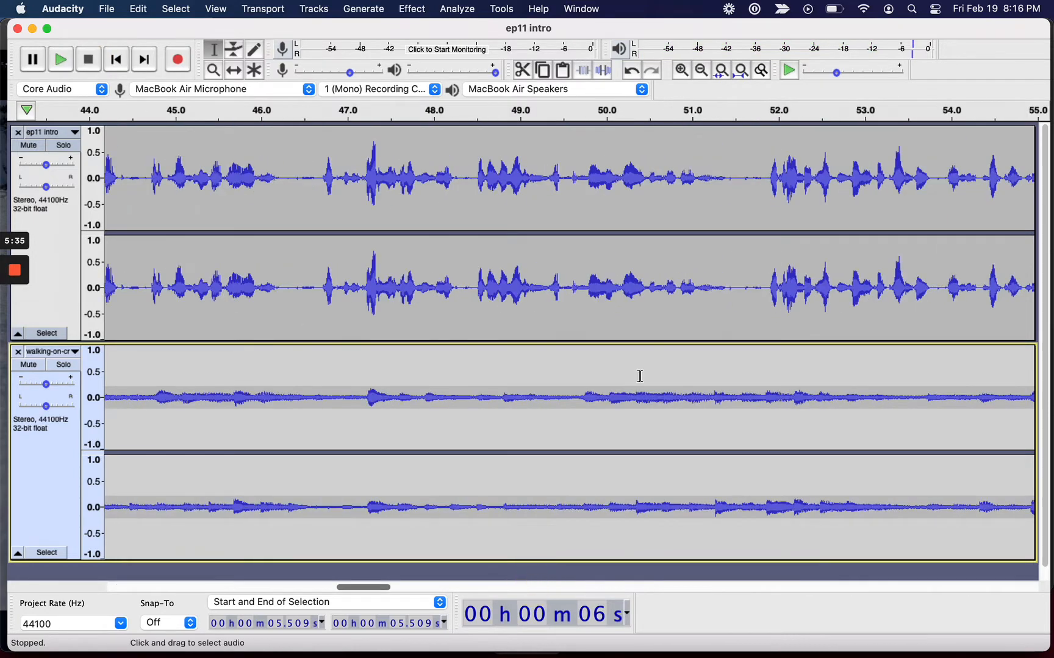
pyautogui.click(701, 72)
pyautogui.click(701, 73)
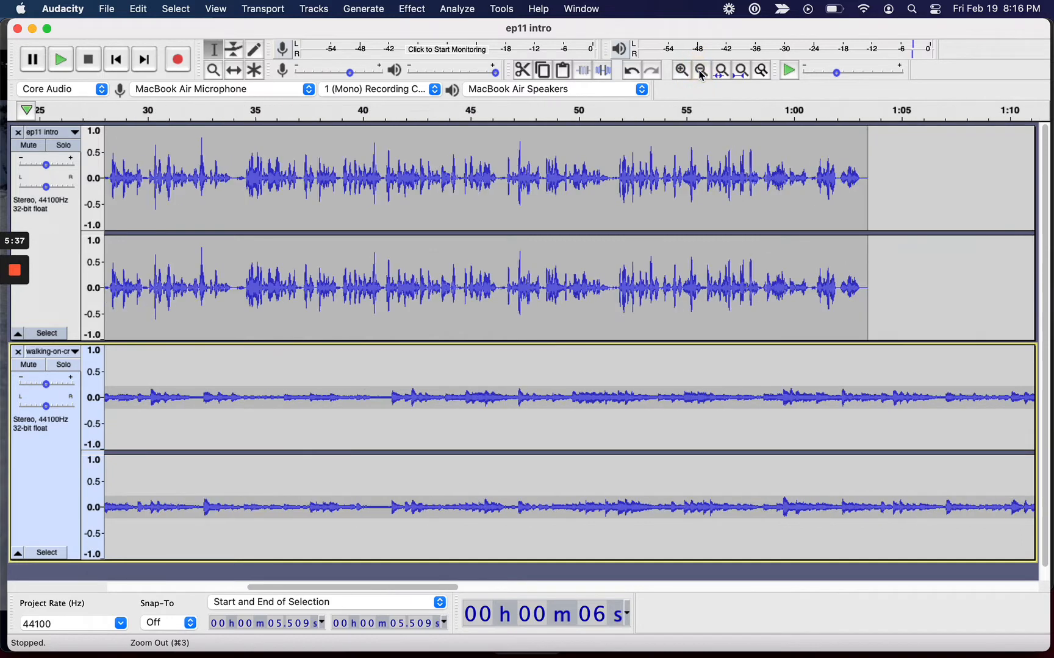
pyautogui.click(701, 72)
pyautogui.click(701, 72)
pyautogui.click(702, 72)
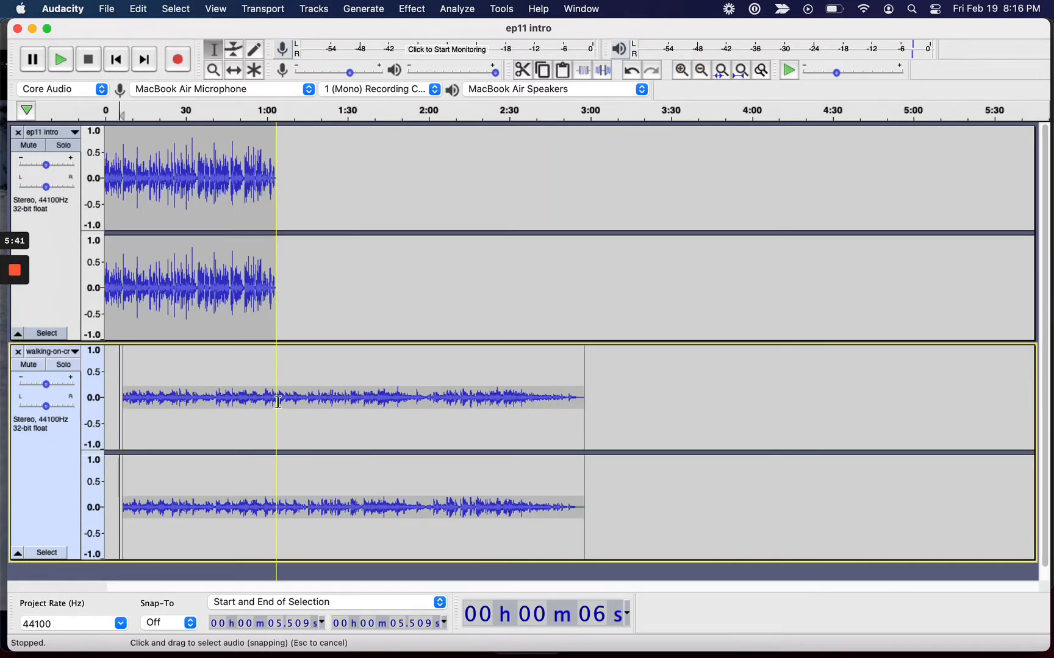
pyautogui.moveTo(277, 402); pyautogui.dragTo(619, 408)
pyautogui.press('Delete')
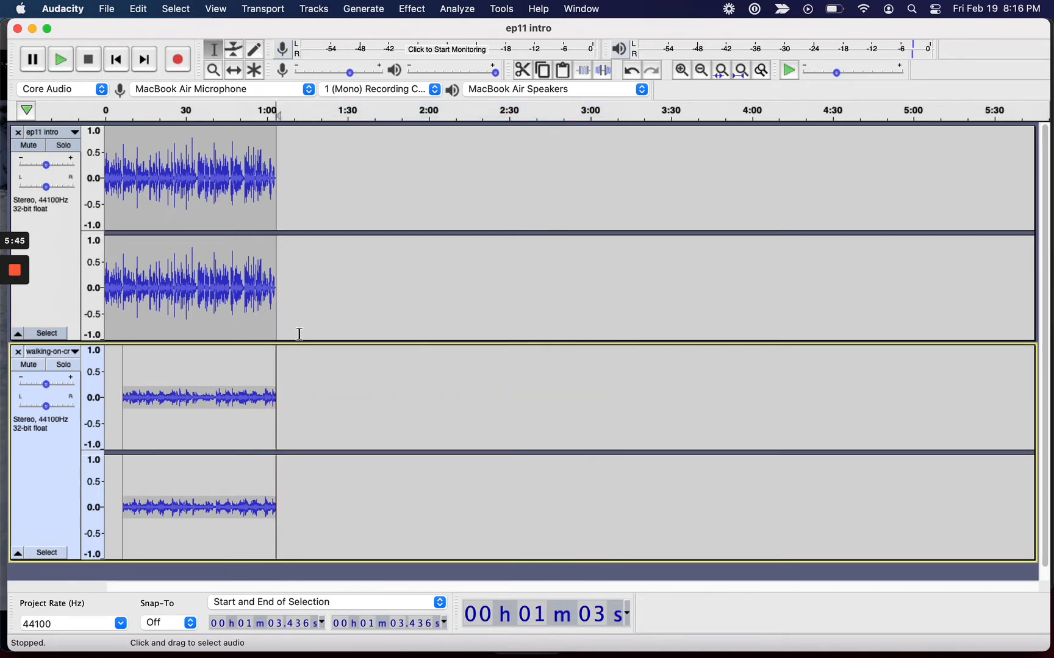
# - Fade out the music with envelope points from about 1:02.9 to the clip's end and play the ending from about 1:01.8
pyautogui.click(677, 72)
pyautogui.click(677, 72)
pyautogui.click(677, 72)
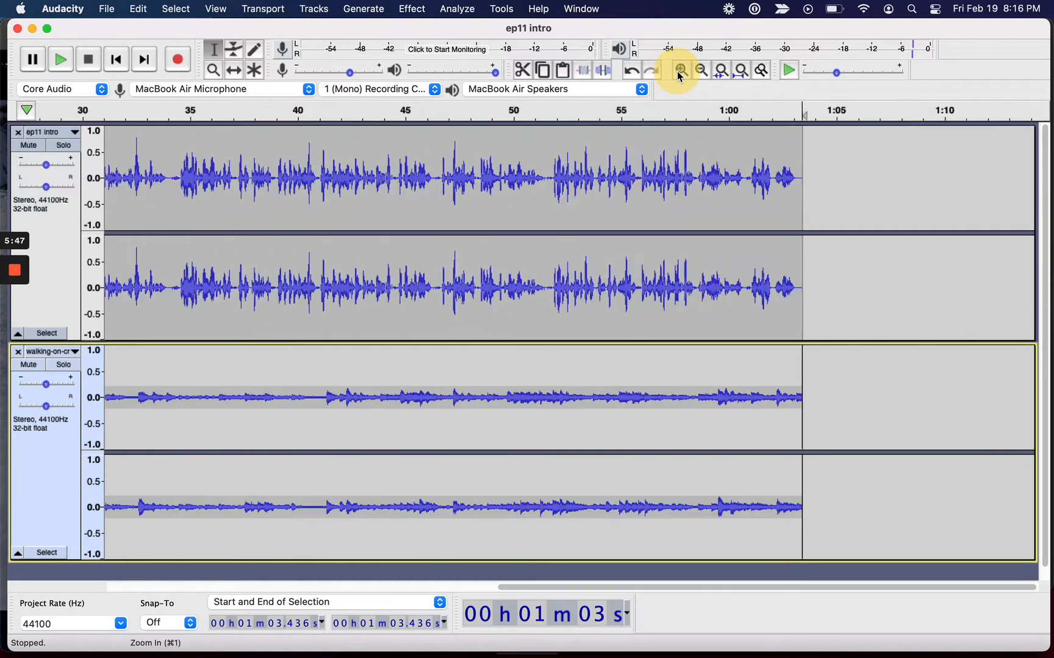
pyautogui.click(677, 72)
pyautogui.click(678, 72)
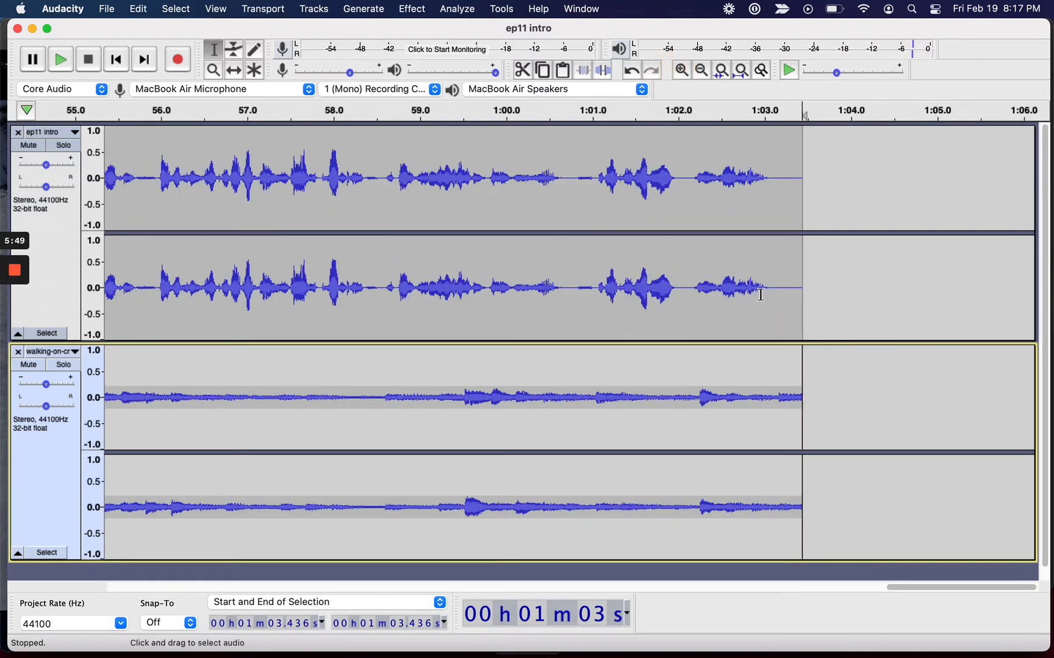
pyautogui.click(235, 49)
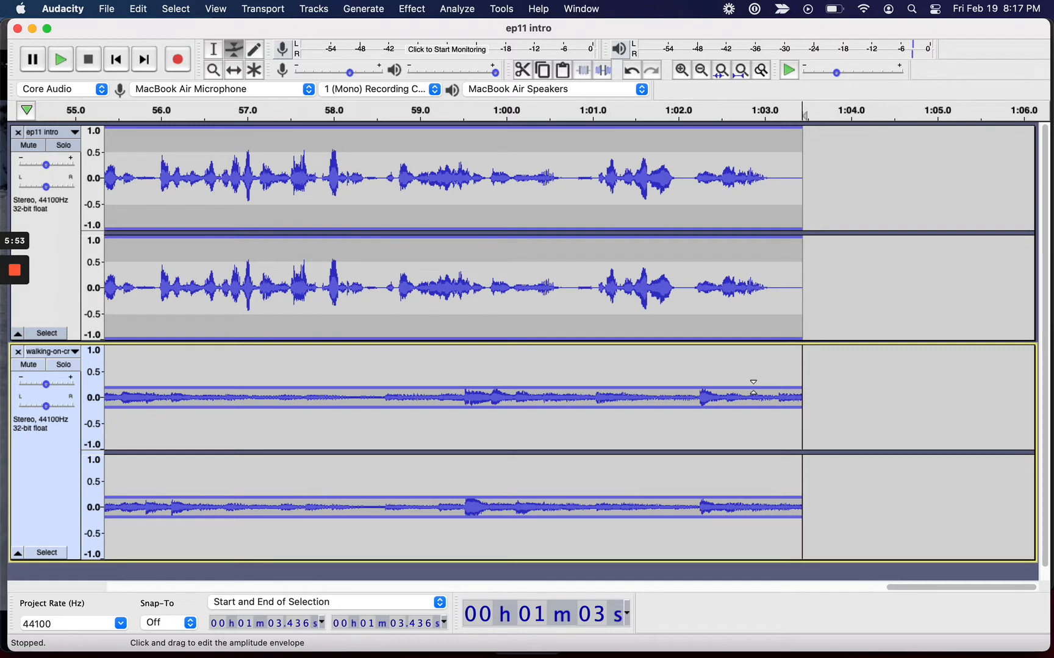
pyautogui.click(755, 387)
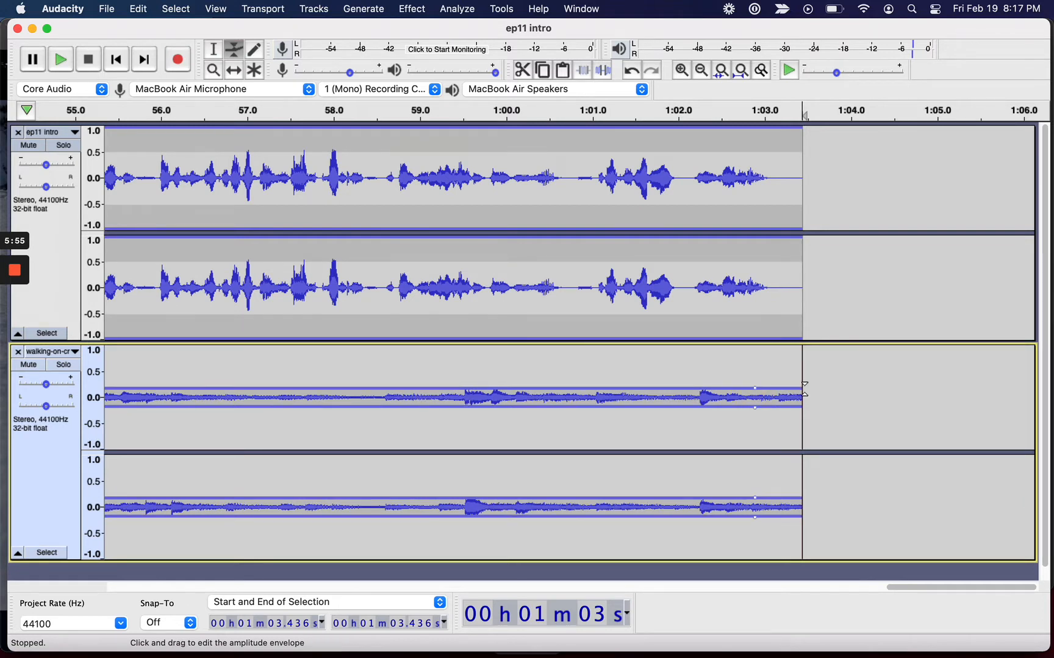
pyautogui.moveTo(801, 387); pyautogui.dragTo(803, 397)
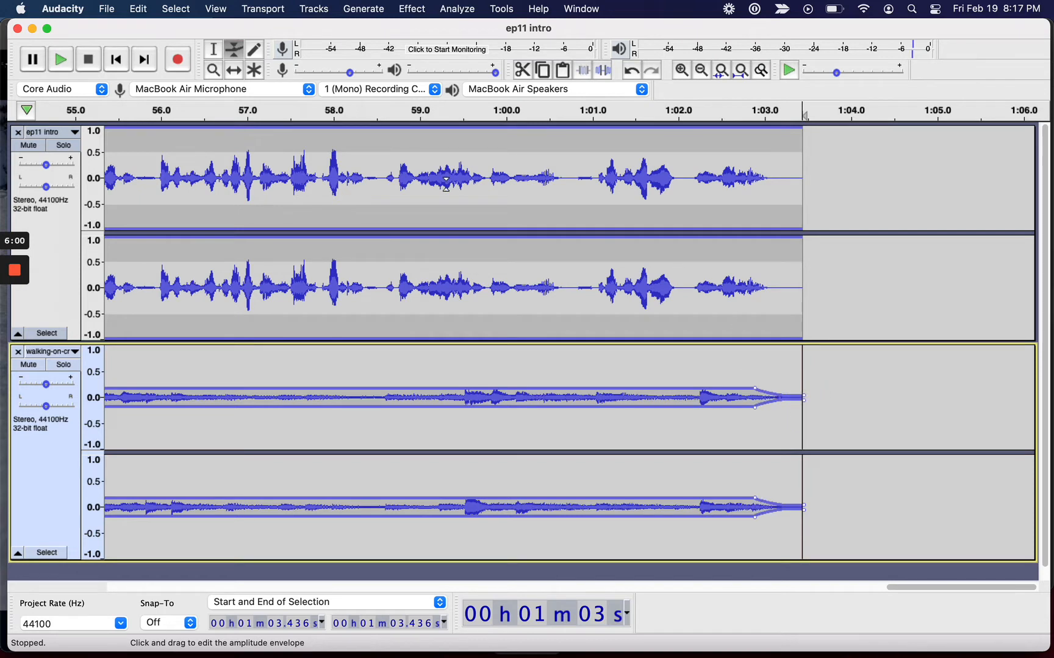
pyautogui.click(213, 49)
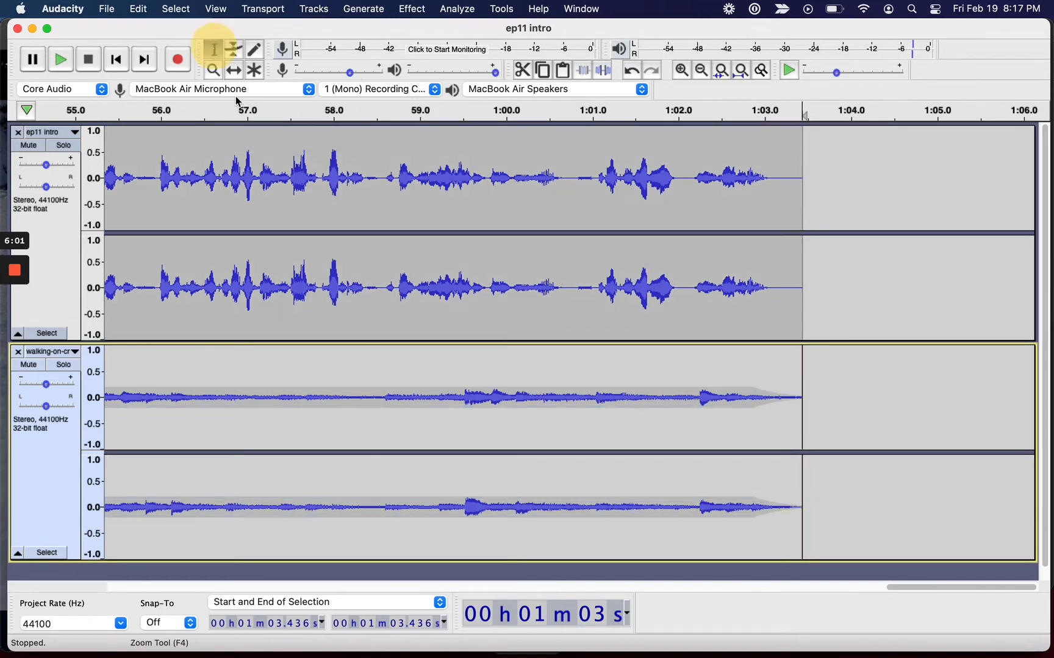
pyautogui.click(659, 388)
pyautogui.press('space')
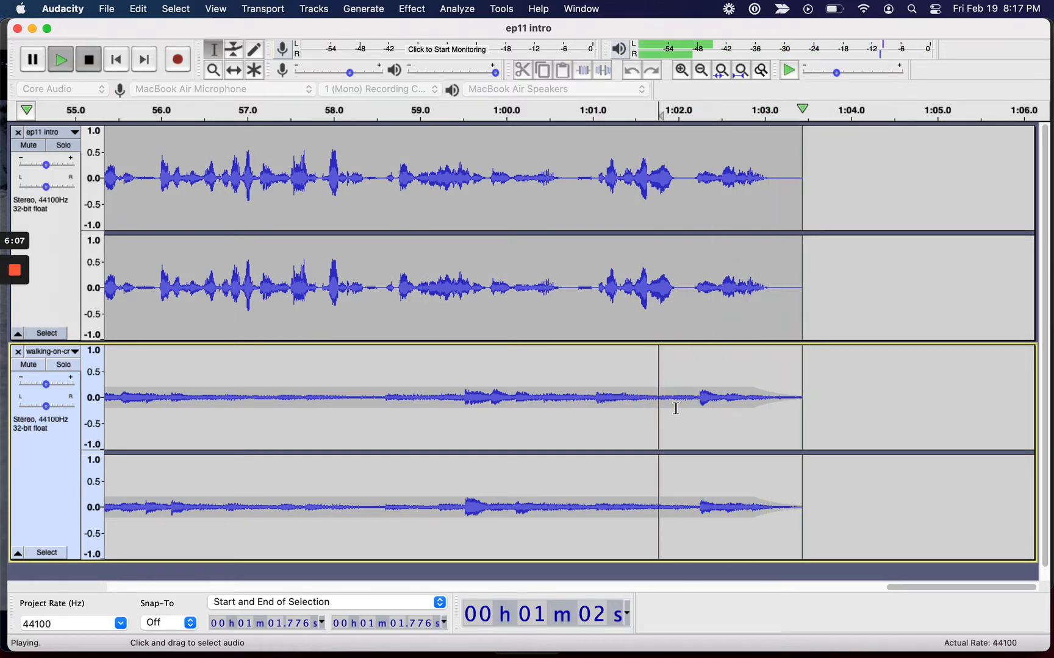
# - Save the project as "ep11 edited.aup" in the ep11 folder
pyautogui.press('super+s')
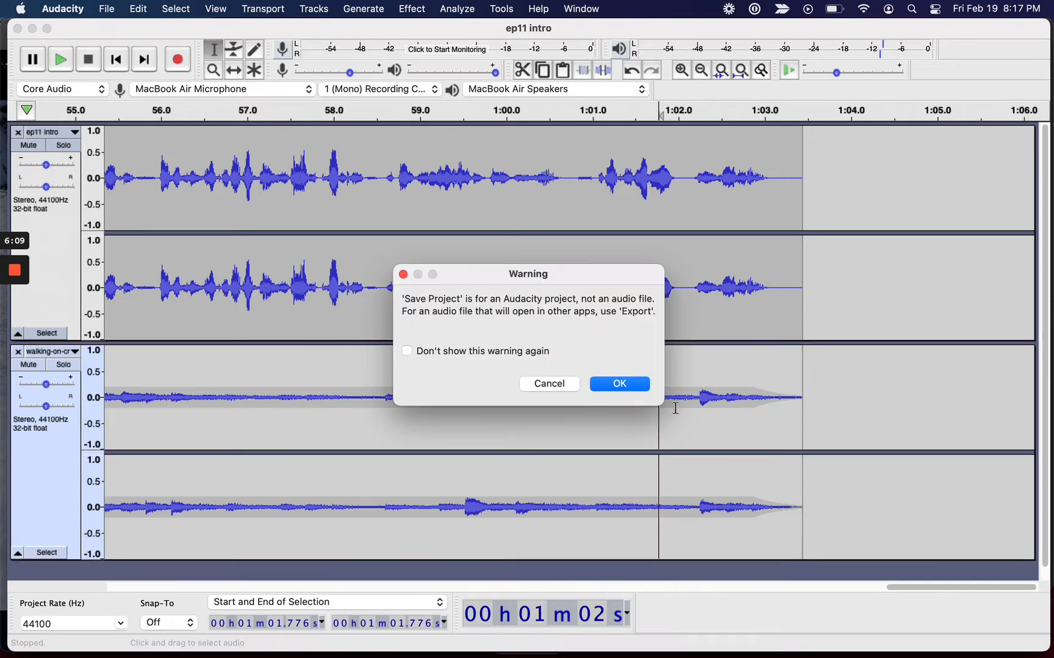
pyautogui.click(613, 389)
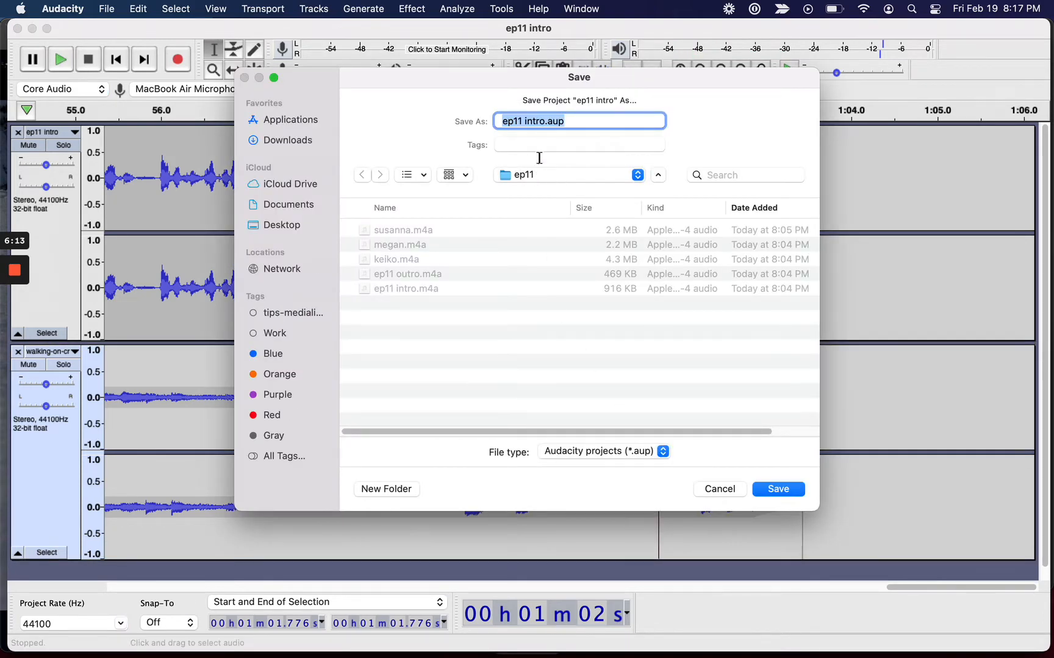
pyautogui.click(536, 127)
pyautogui.doubleClick(536, 127)
pyautogui.write('e')
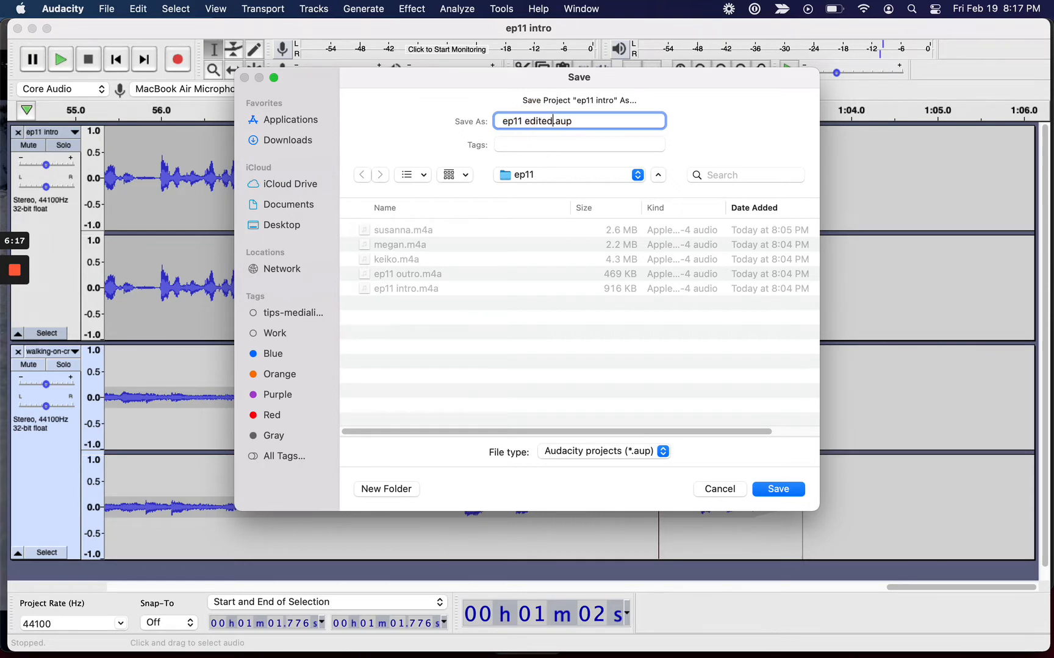
pyautogui.write('dited')
pyautogui.press('Return')
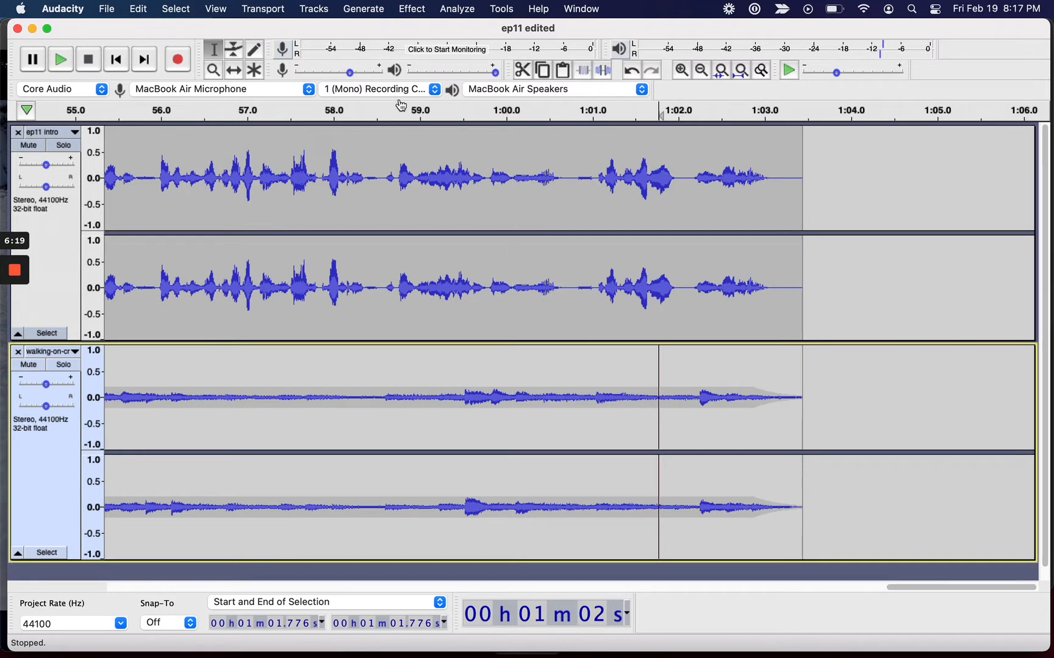
pyautogui.click(107, 8)
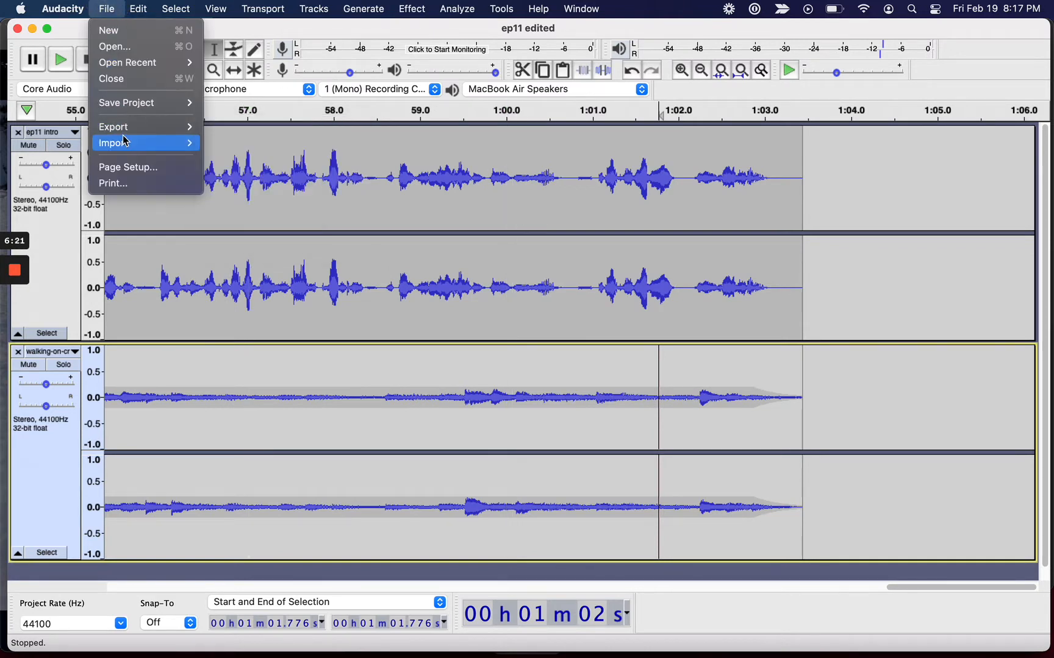
pyautogui.moveTo(203, 144)
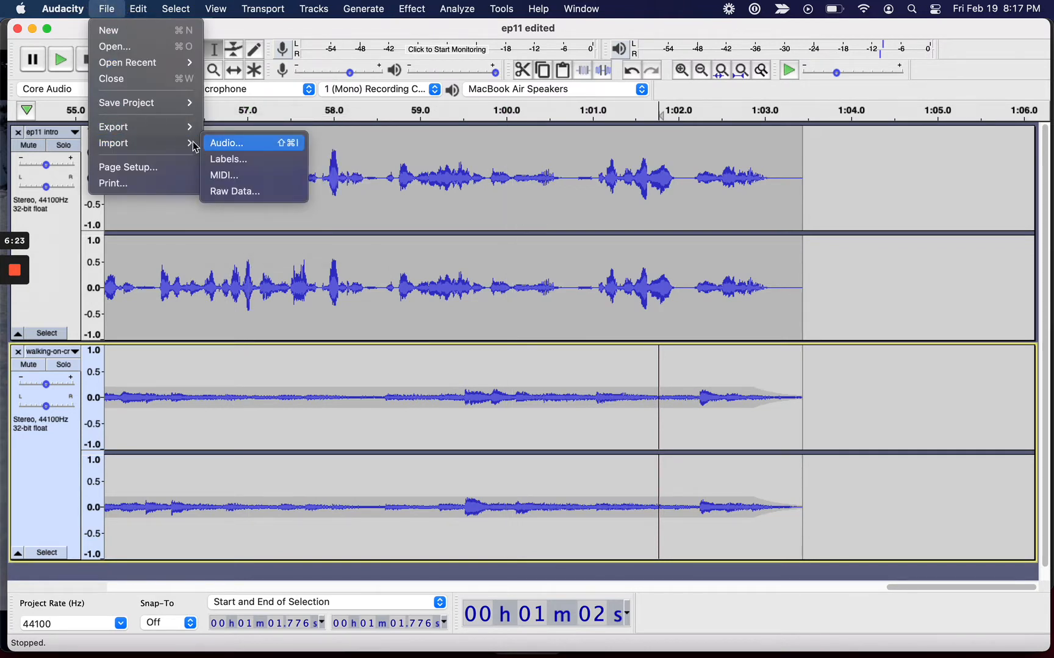
pyautogui.click(107, 9)
# - Switch to Chrome, minimize the Filmmusic.io window and view the "Script: Winter 2021 Family Oral History Interviews" document
pyautogui.moveTo(2, 134)
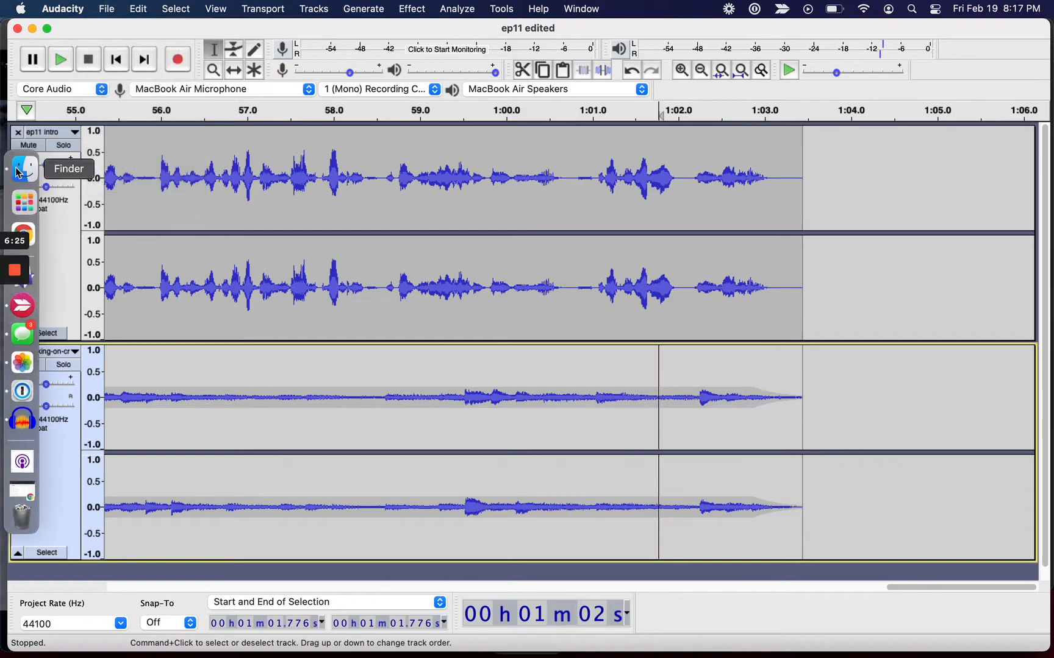
pyautogui.click(50, 225)
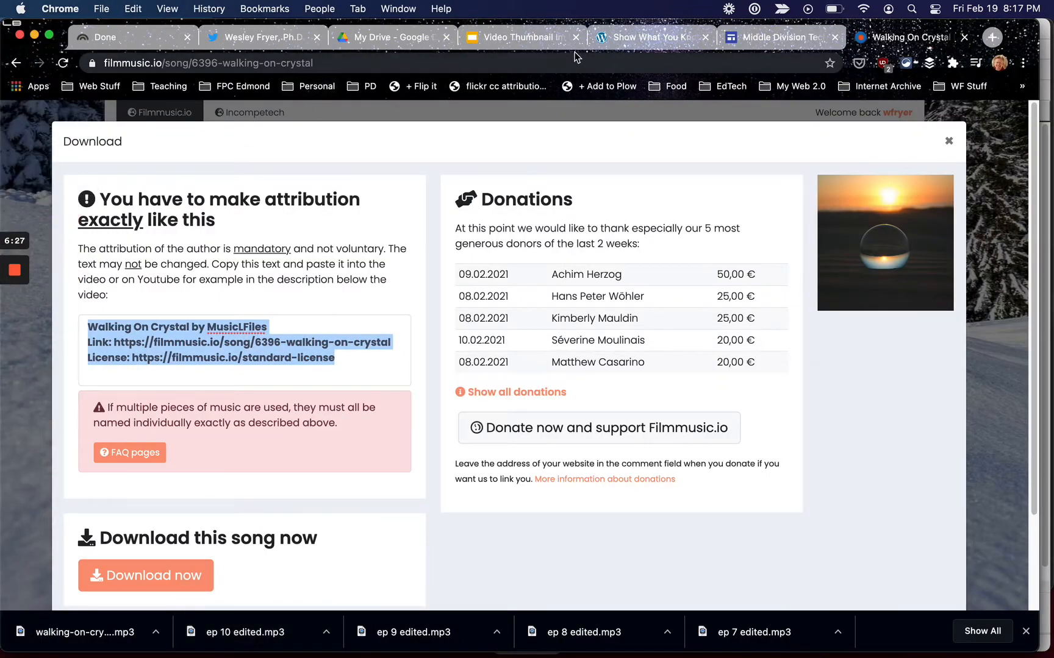
pyautogui.click(34, 35)
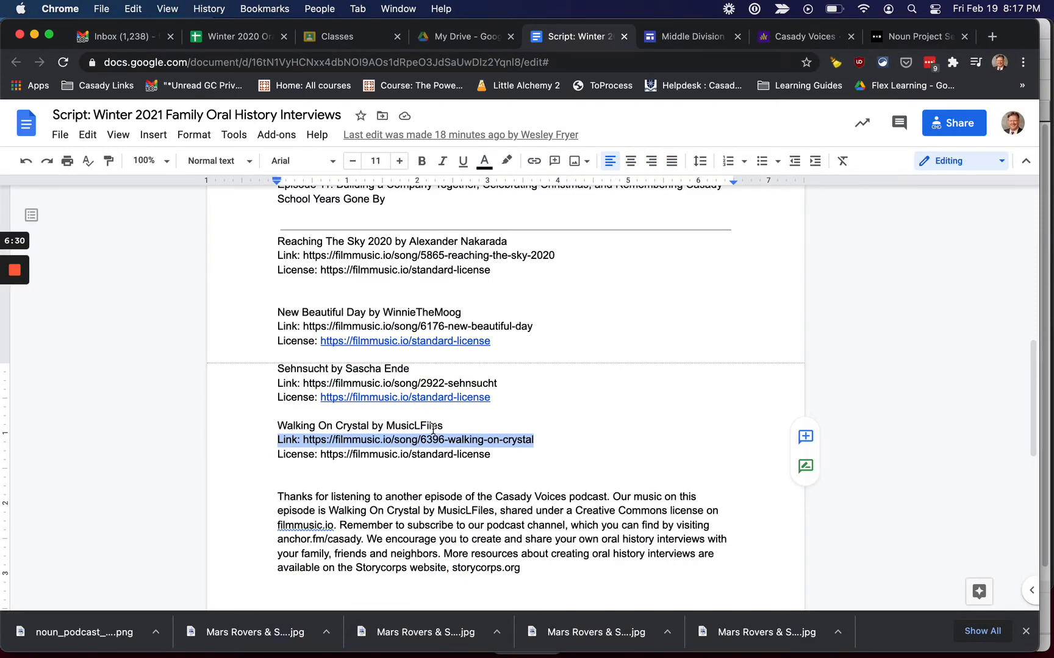
# - Check the order of the three student interviews in the script's opening section and switch back to Audacity
pyautogui.scroll(7, 433, 429)
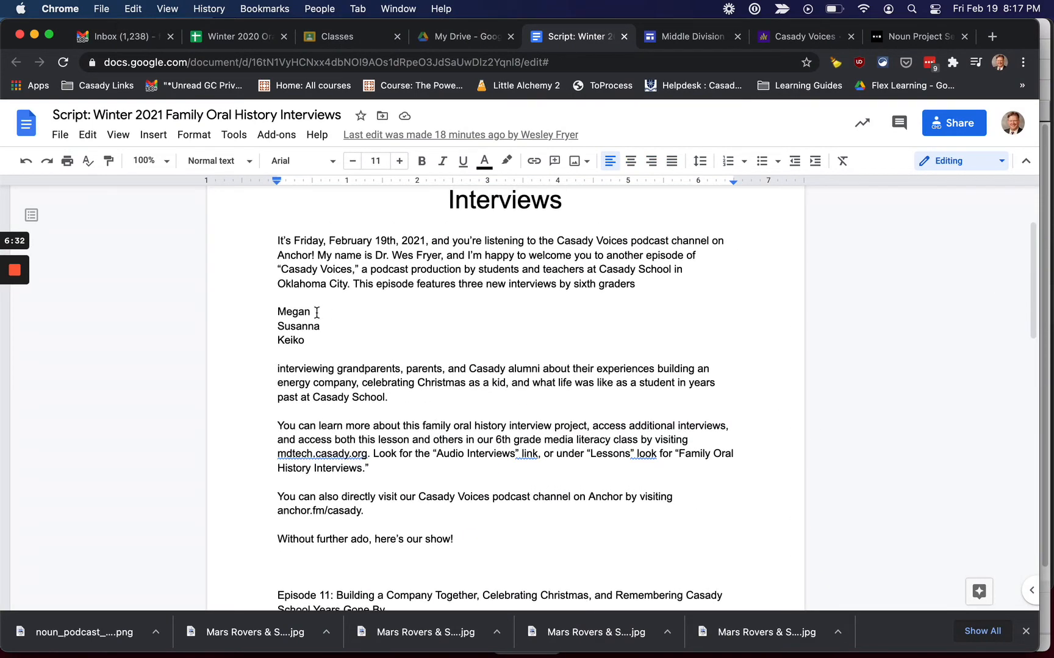
pyautogui.click(317, 312)
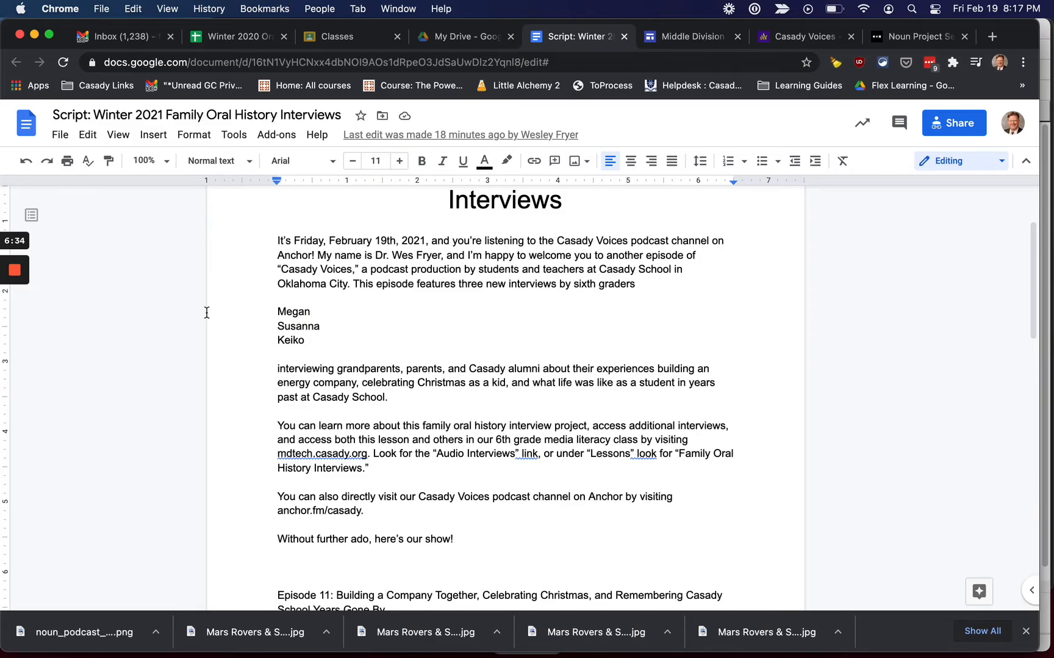
pyautogui.press('super+Tab')
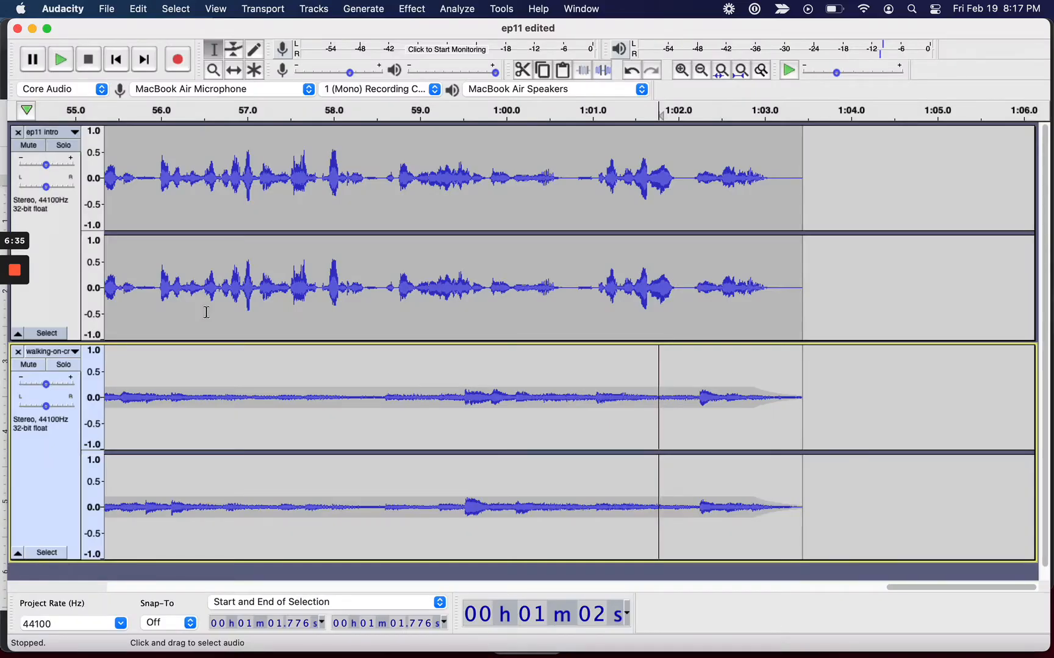
# - Import the first student's interview, the 2.2 MB .m4a file in the 6-2 folder's ep11 subfolder
pyautogui.click(119, 6)
pyautogui.moveTo(179, 144)
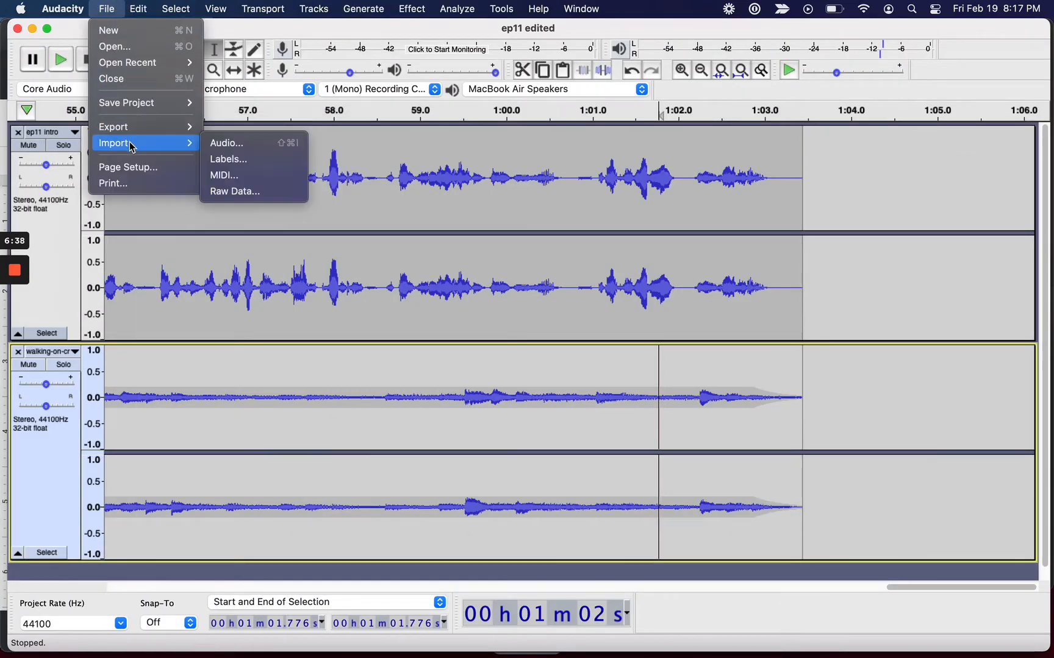
pyautogui.click(242, 150)
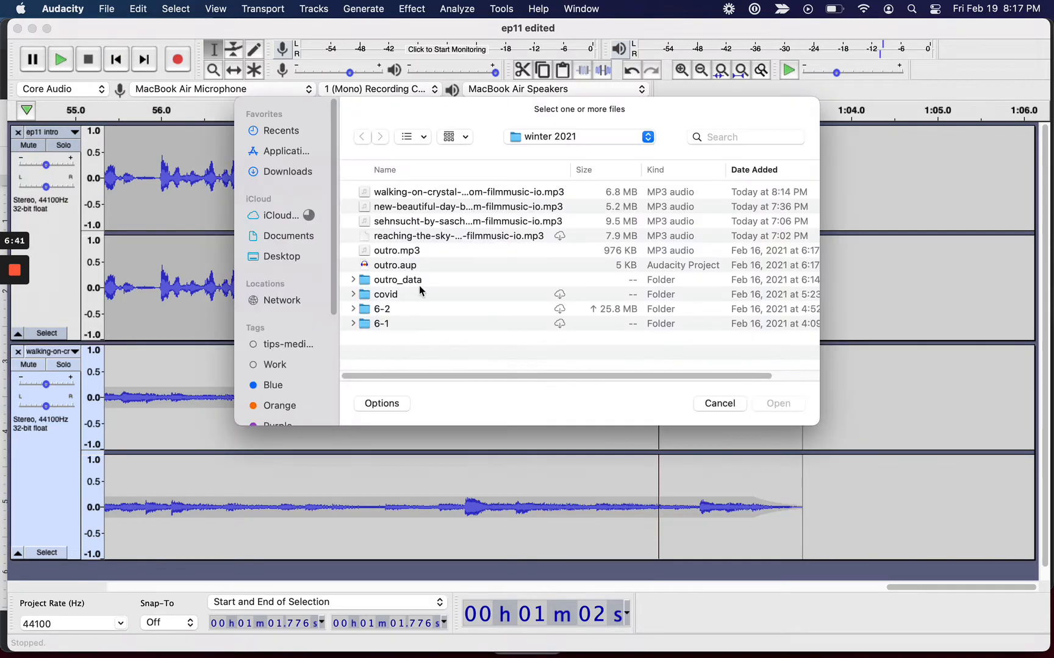
pyautogui.doubleClick(380, 311)
pyautogui.doubleClick(380, 193)
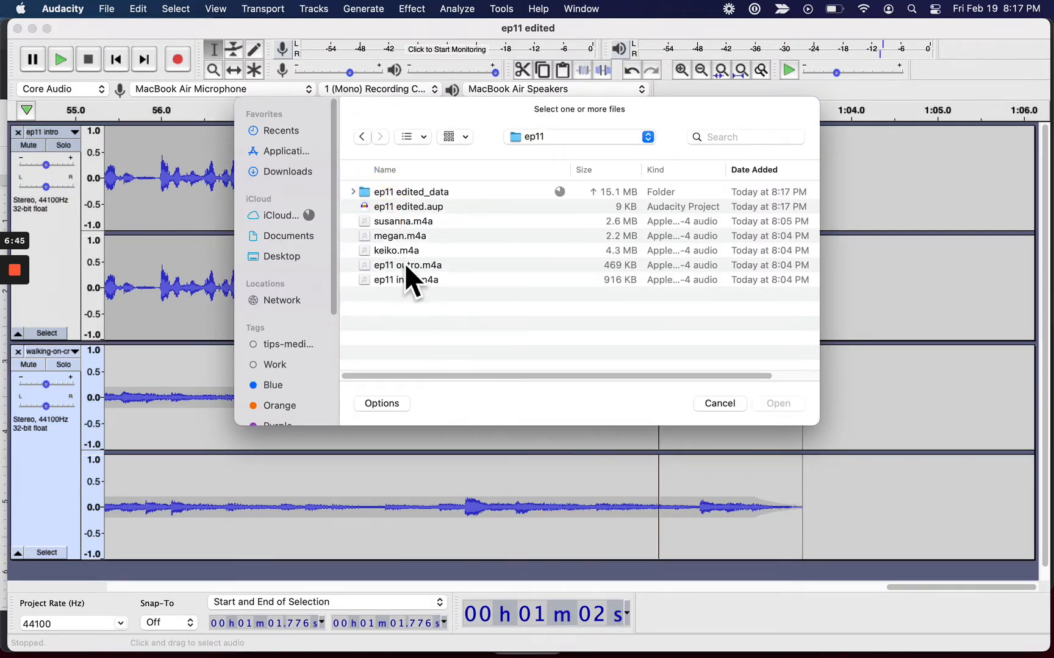
pyautogui.doubleClick(401, 237)
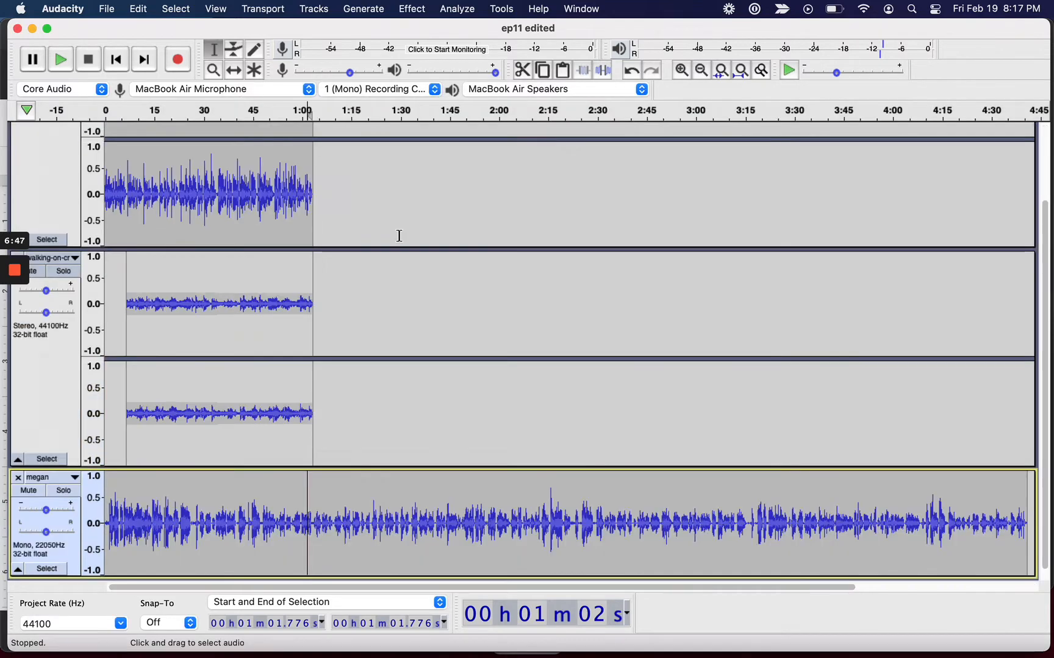
# - Move the first interview clip to about 1:02.4 near the intro's end and delete its opening silence up to about 1:03.7
pyautogui.click(235, 70)
pyautogui.moveTo(155, 516); pyautogui.dragTo(323, 504)
pyautogui.click(680, 71)
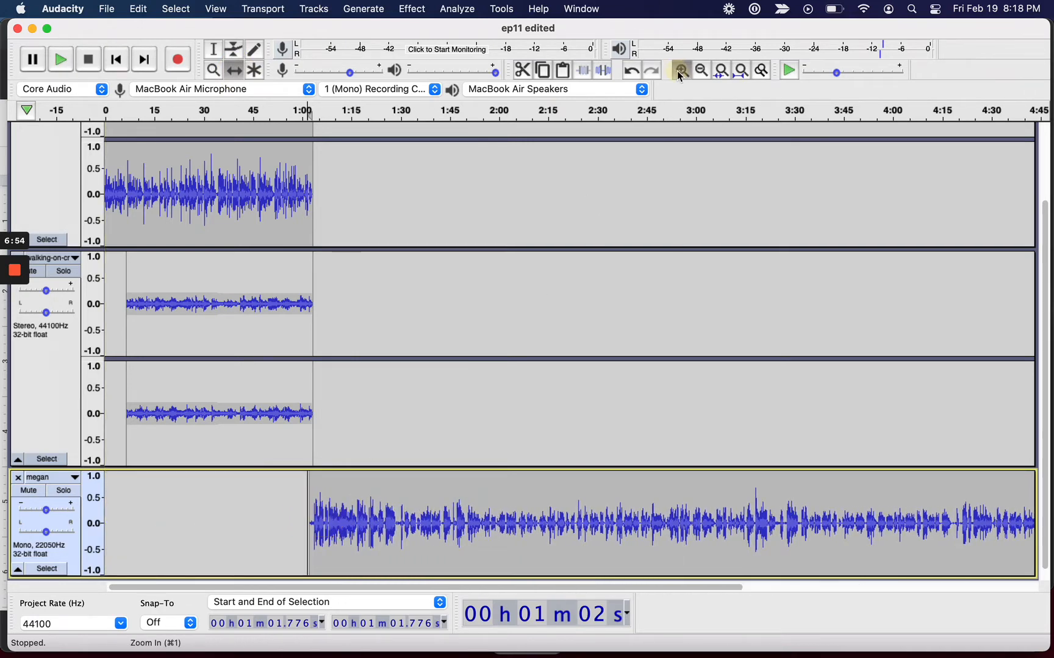
pyautogui.click(680, 71)
pyautogui.click(680, 71)
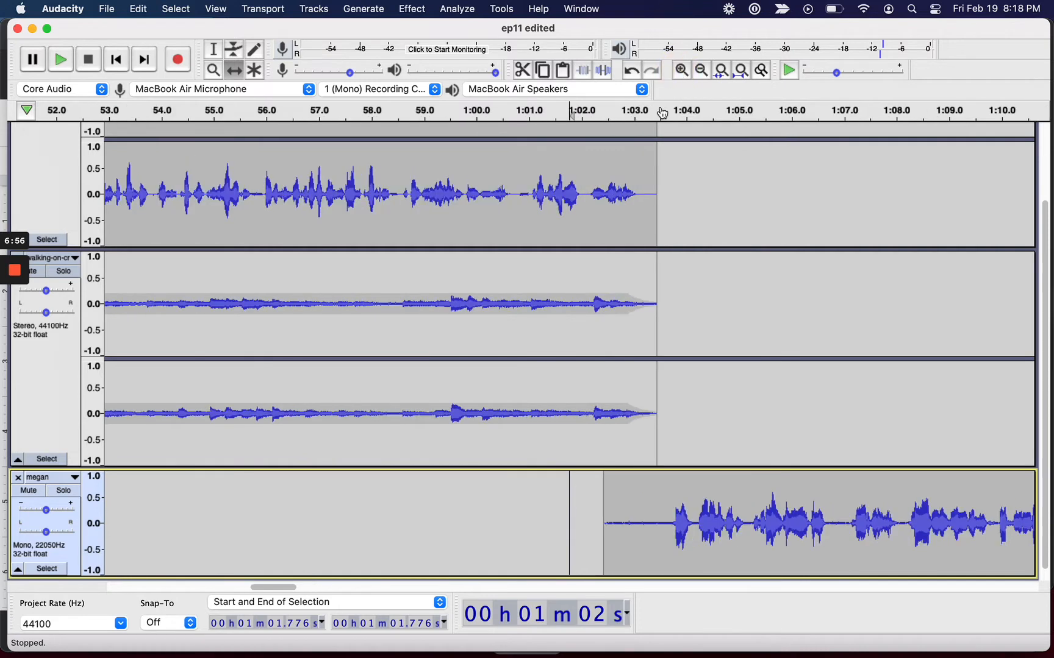
pyautogui.click(213, 49)
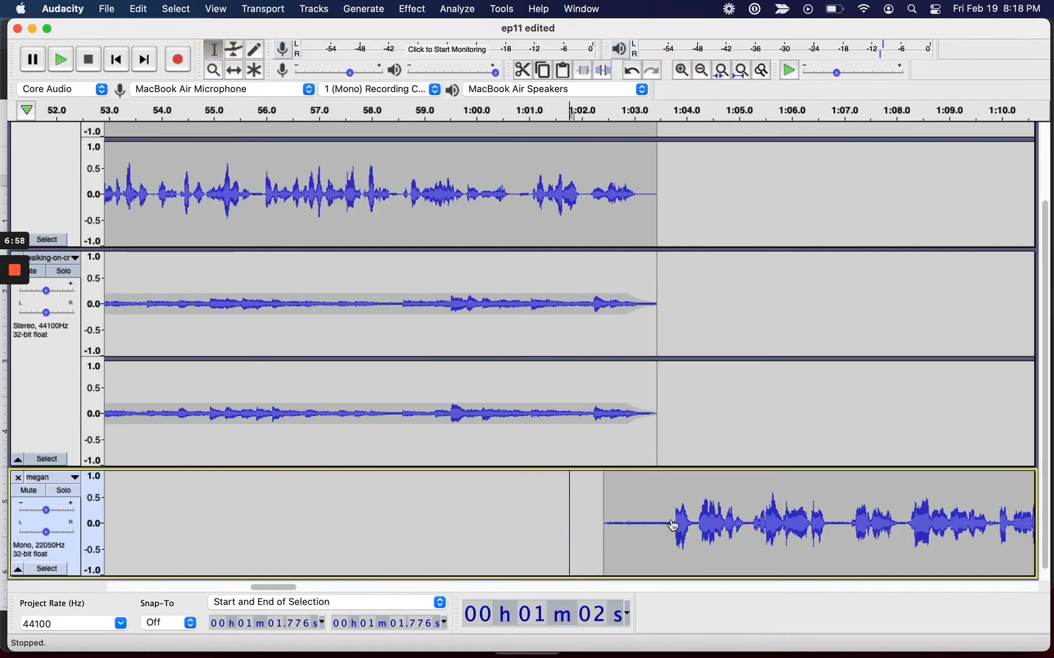
pyautogui.moveTo(668, 526); pyautogui.dragTo(593, 525)
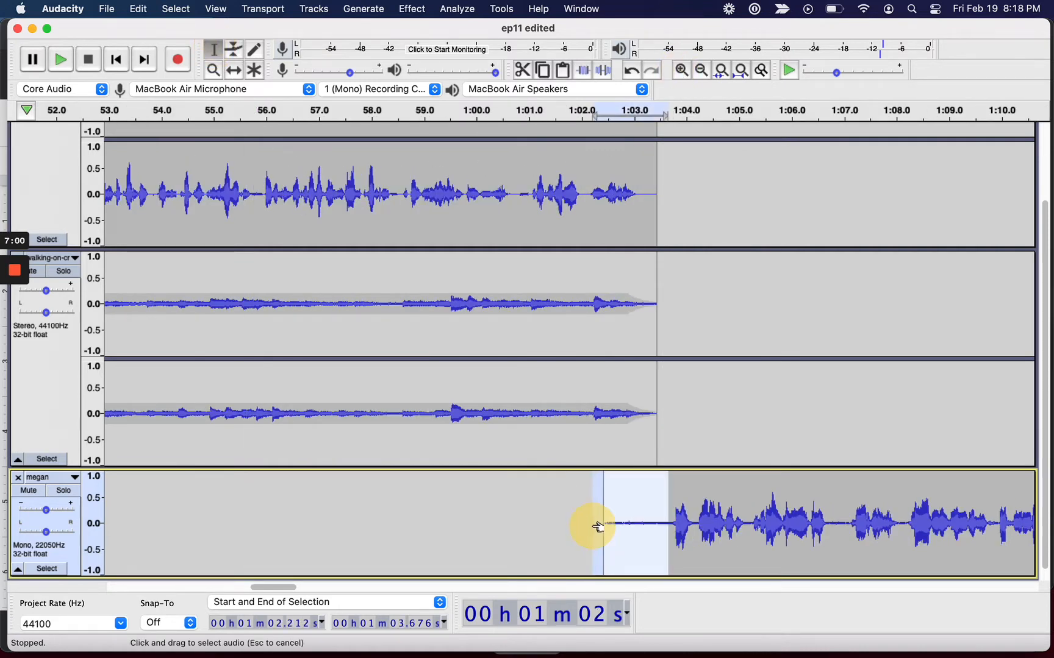
pyautogui.press('Delete')
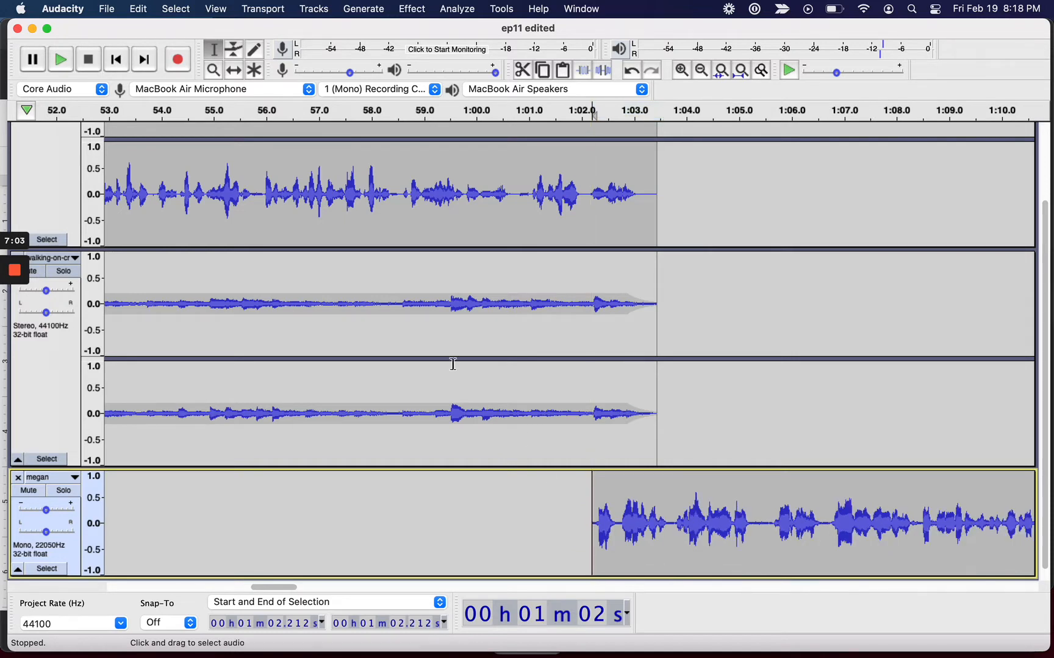
# - Shift the first interview clip to start at about 1:03.0 and play the transition from about 1:01.6
pyautogui.click(234, 70)
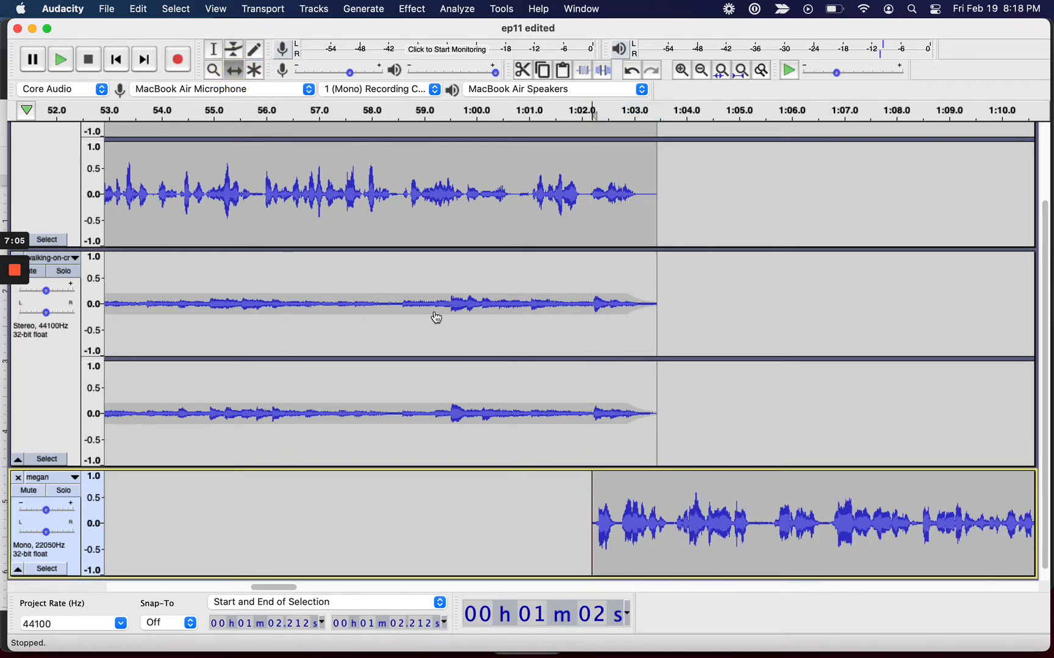
pyautogui.moveTo(645, 511); pyautogui.dragTo(690, 509)
pyautogui.click(215, 48)
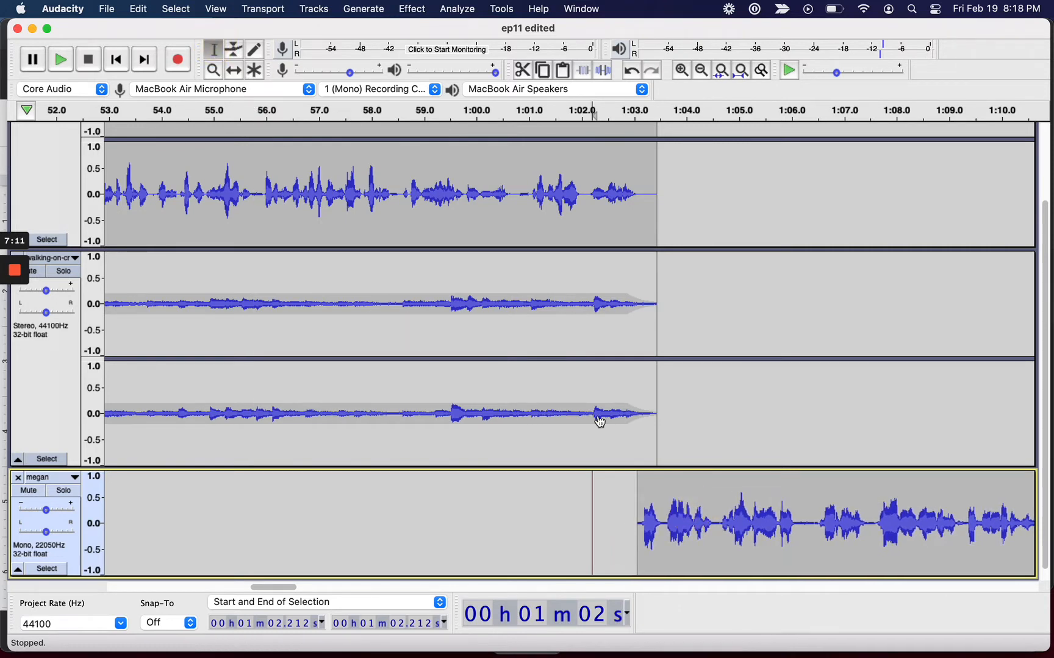
pyautogui.click(561, 509)
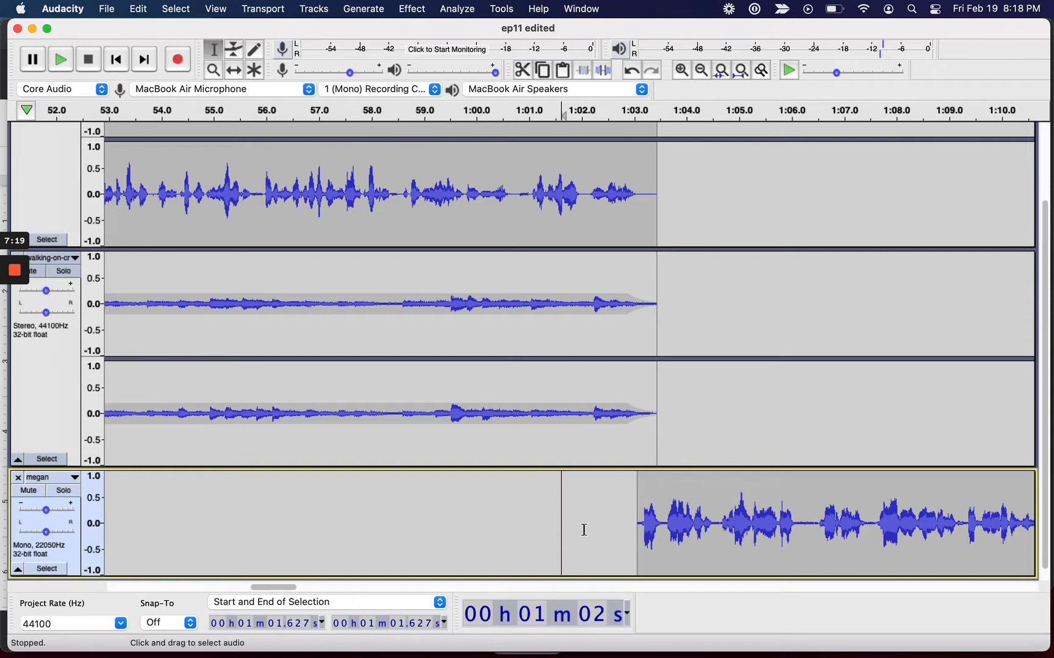
pyautogui.press('space')
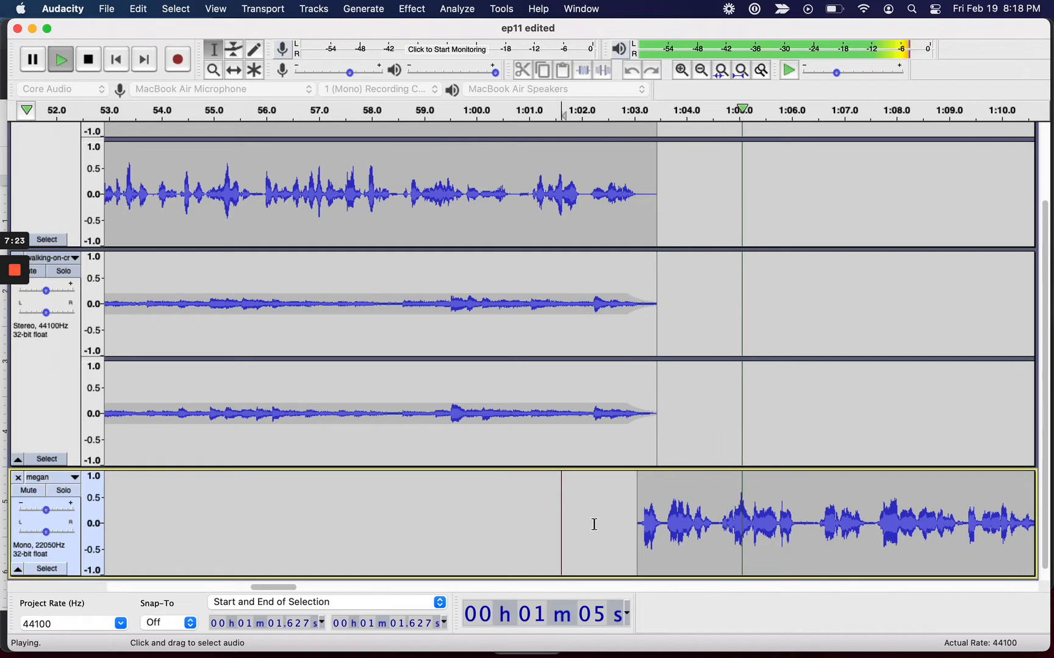
pyautogui.press('space')
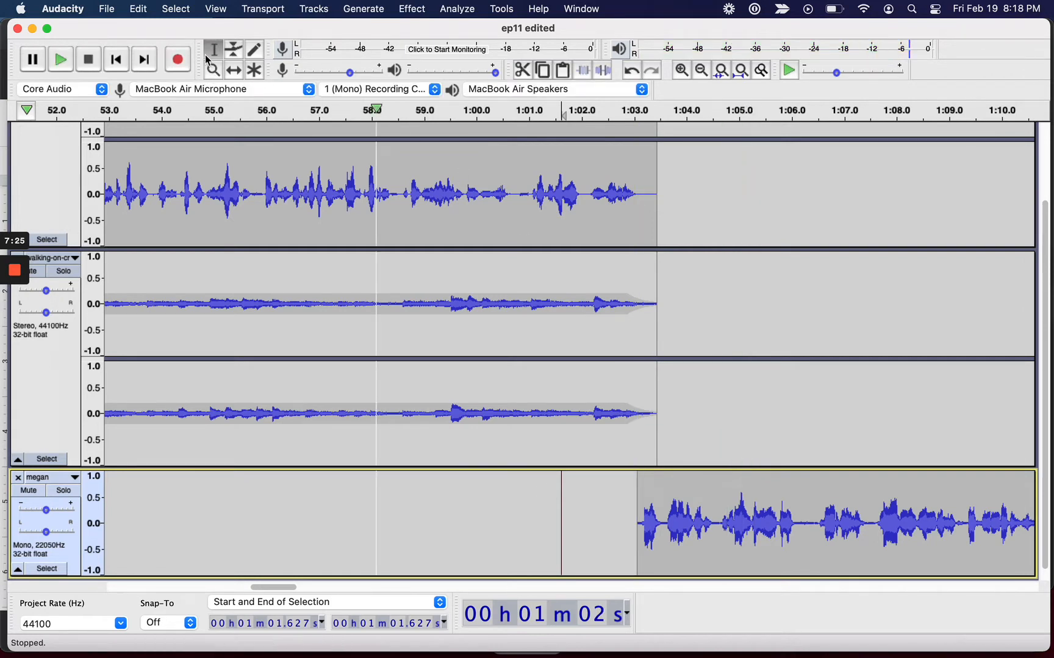
# - Play the end of the first interview and delete the silence after its last word, from about 5:42.3 onward
pyautogui.click(146, 62)
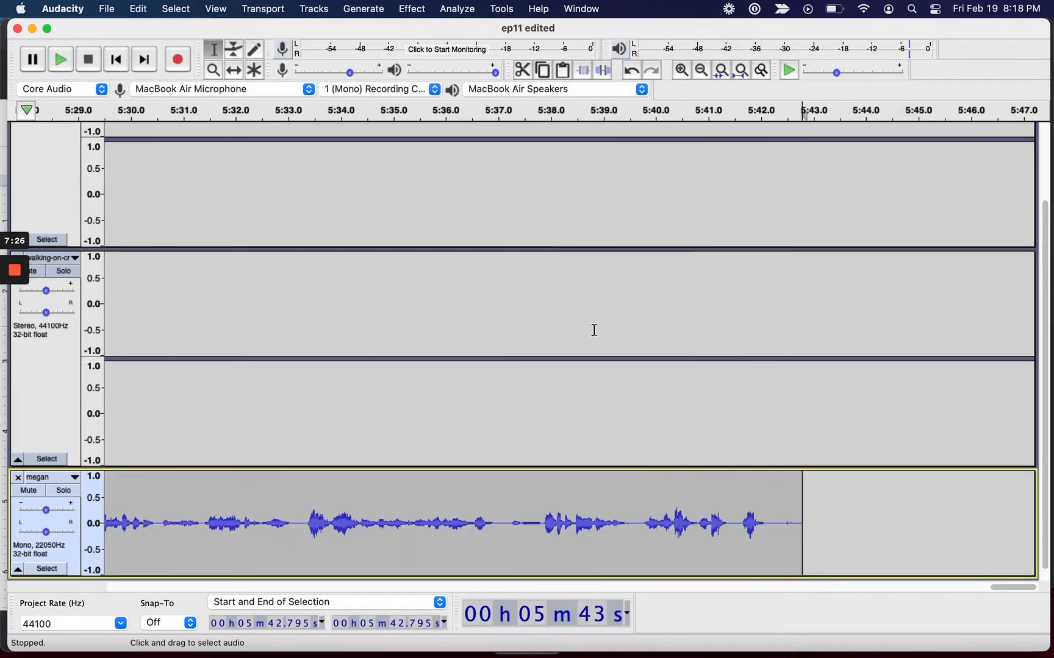
pyautogui.click(706, 513)
pyautogui.press('space')
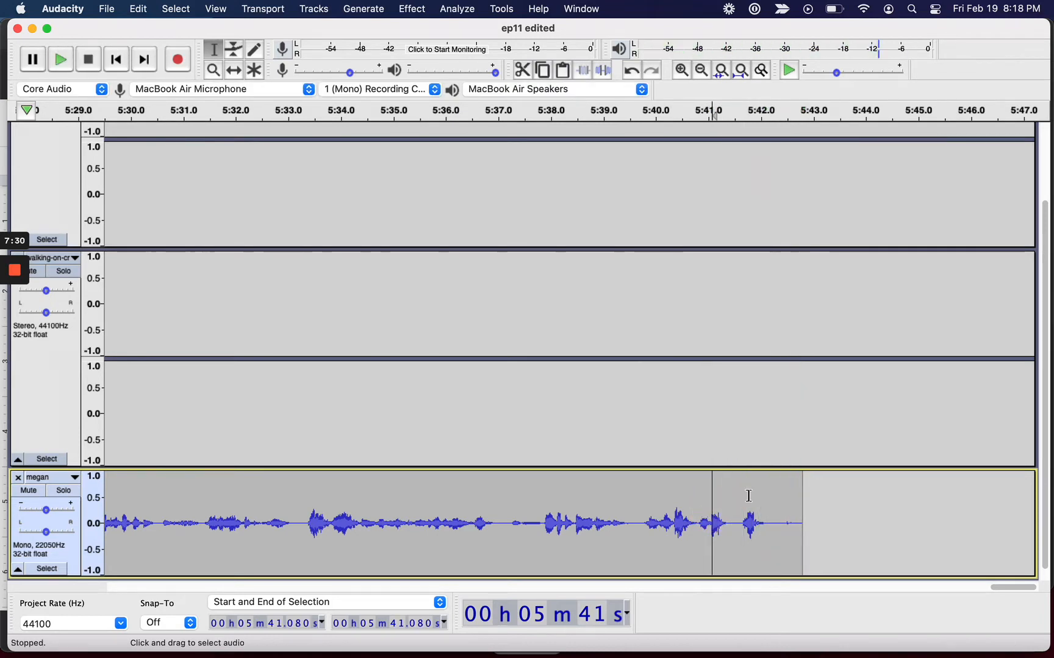
pyautogui.moveTo(775, 516); pyautogui.dragTo(814, 515)
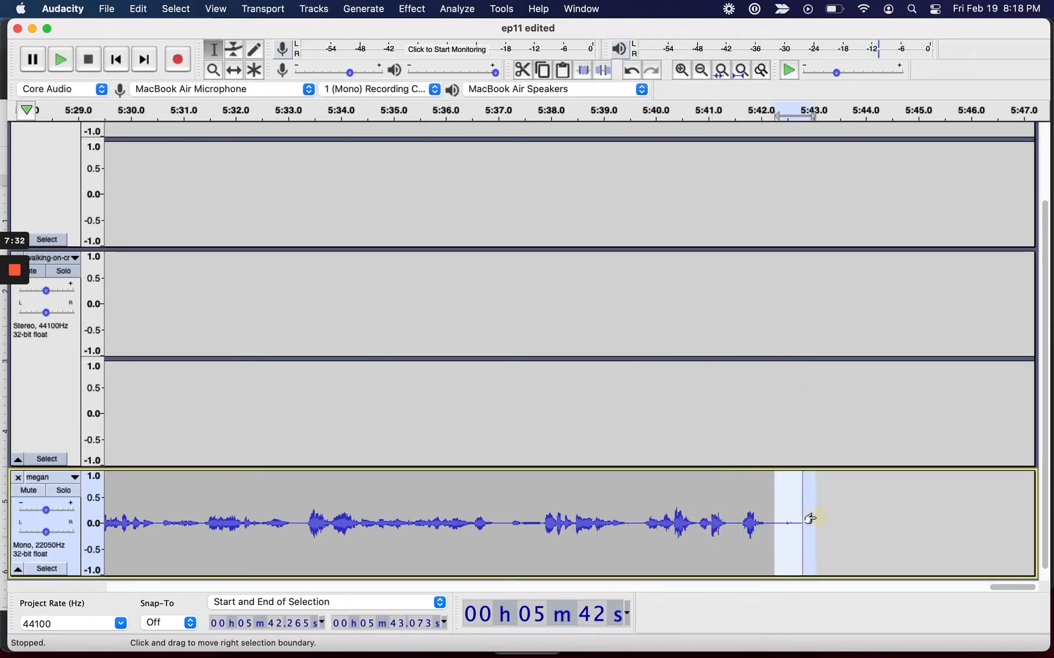
pyautogui.press('Delete')
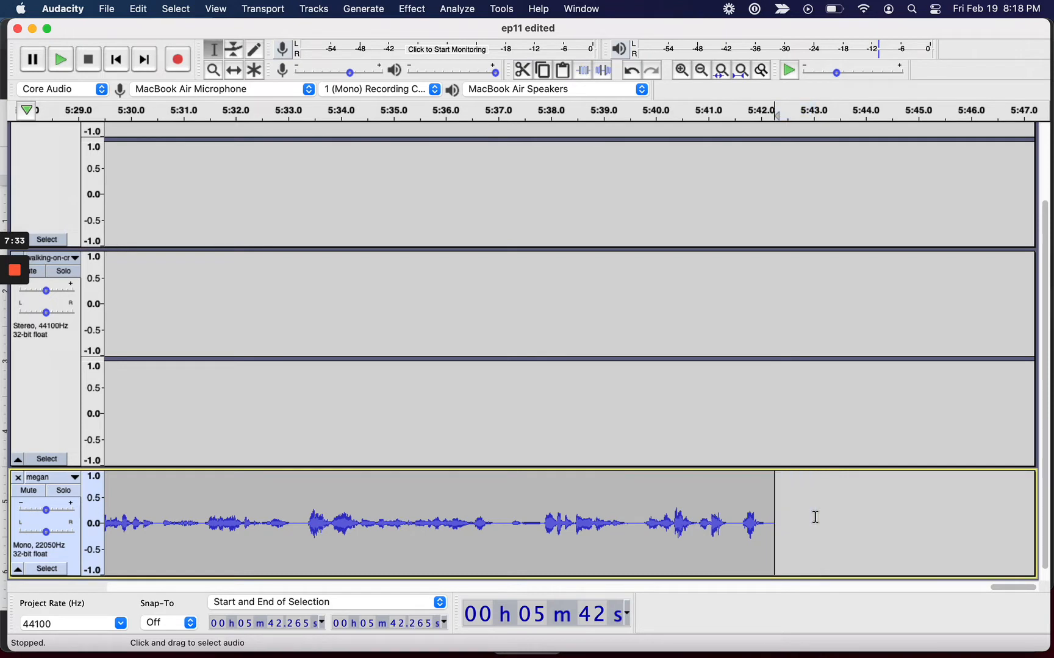
# - Check the interview order in the Chrome script document and import the second student's interview, the 2.6 MB .m4a file in the ep11 folder
pyautogui.click(106, 9)
pyautogui.moveTo(114, 143)
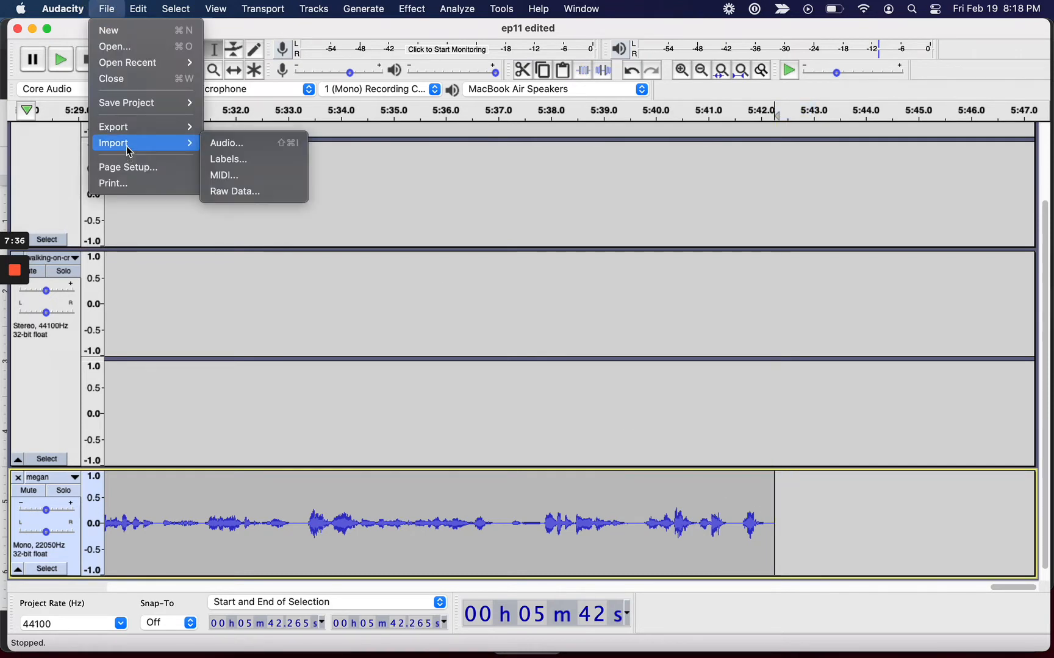
pyautogui.click(227, 143)
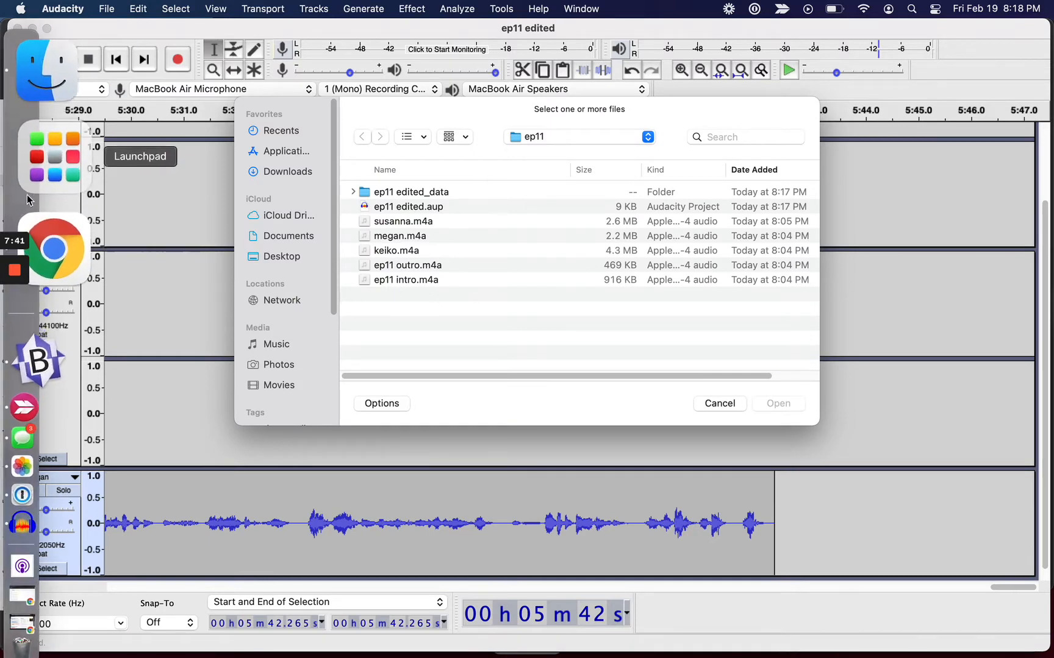
pyautogui.click(51, 211)
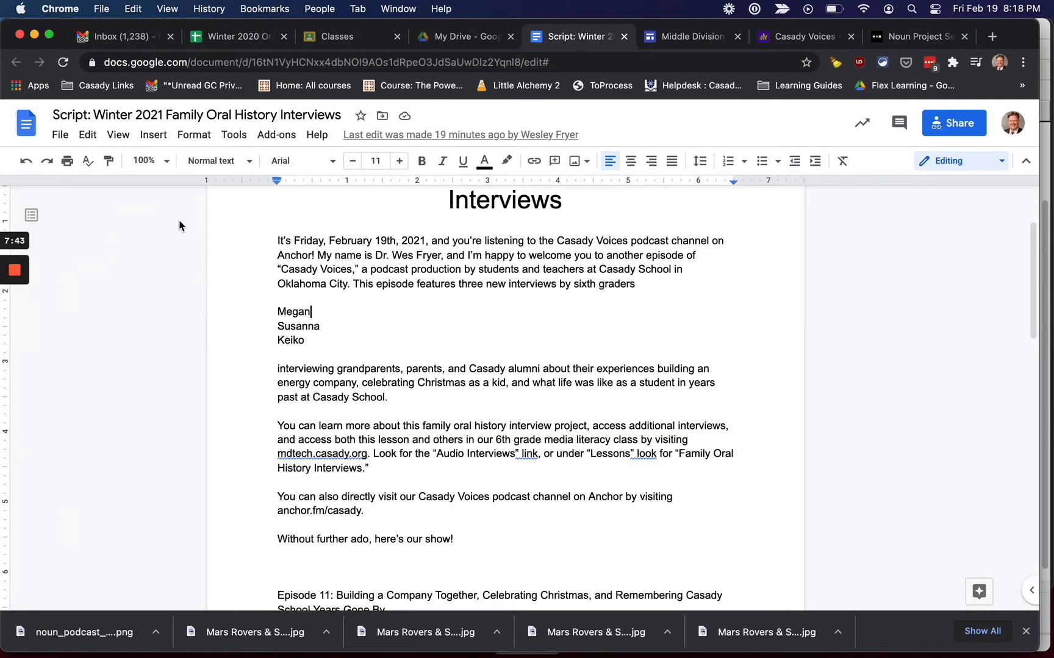
pyautogui.click(35, 35)
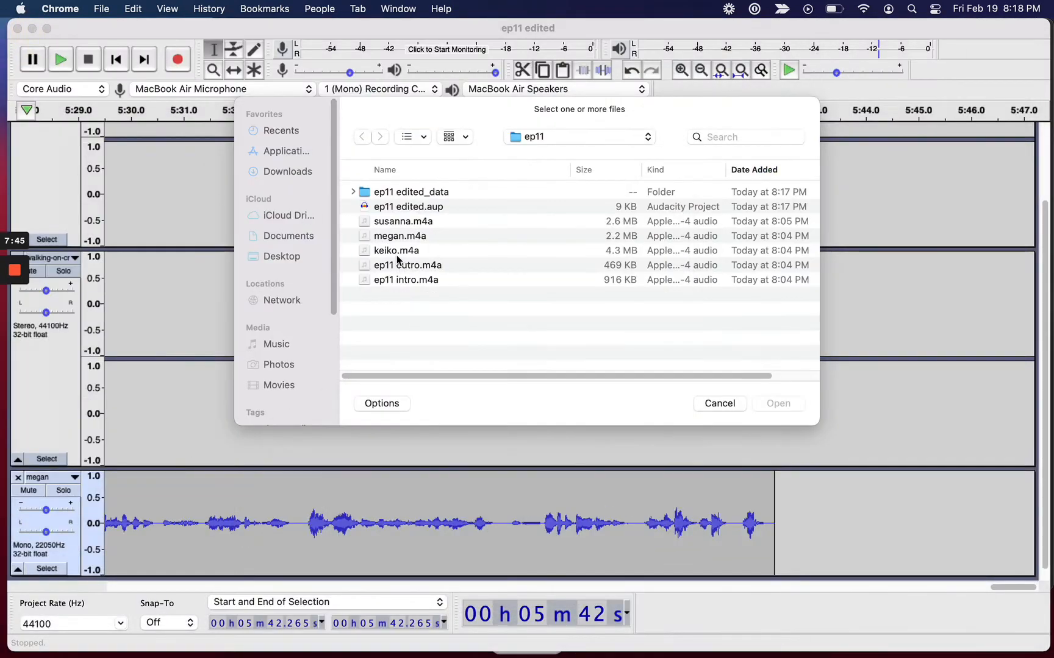
pyautogui.click(405, 227)
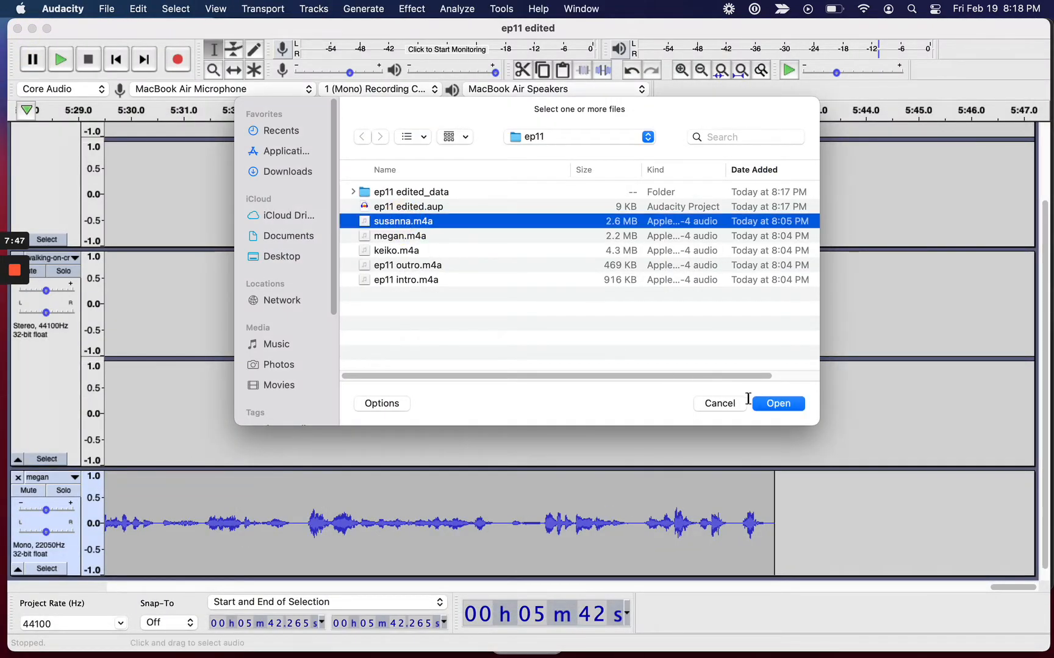
pyautogui.click(780, 404)
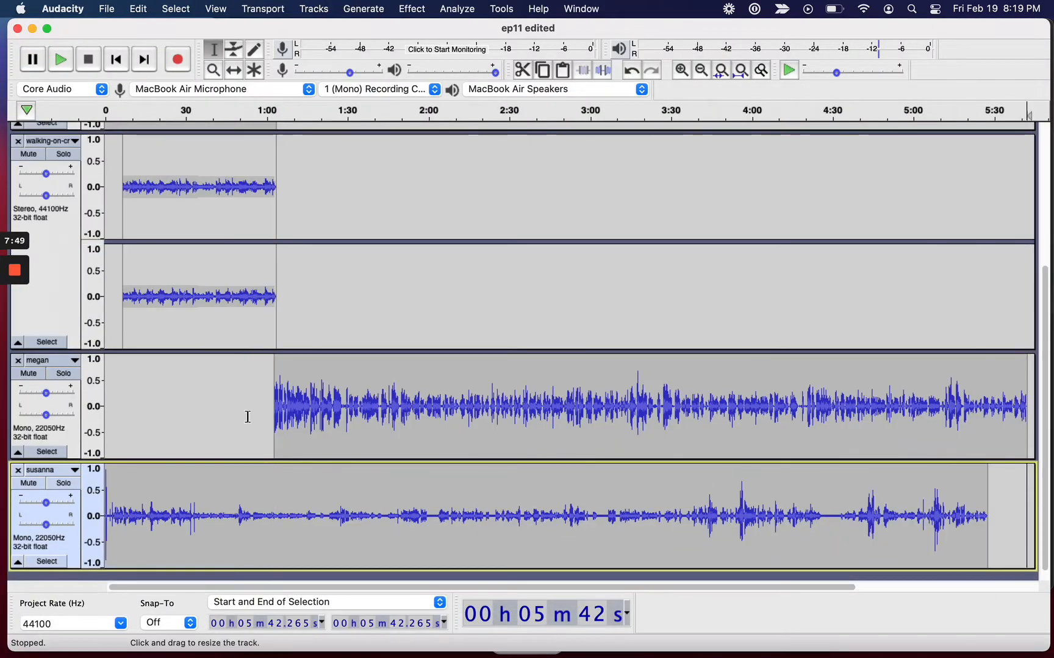
# - Move the second interview clip to start at about 5:38, near the end of the first interview
pyautogui.click(235, 70)
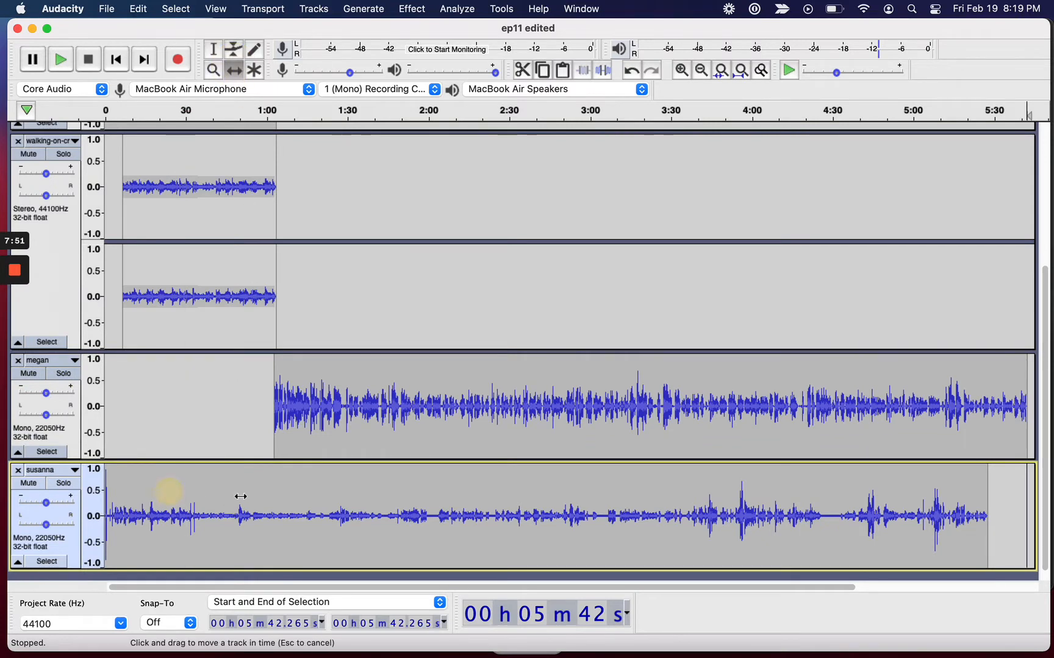
pyautogui.moveTo(240, 496); pyautogui.dragTo(1034, 499)
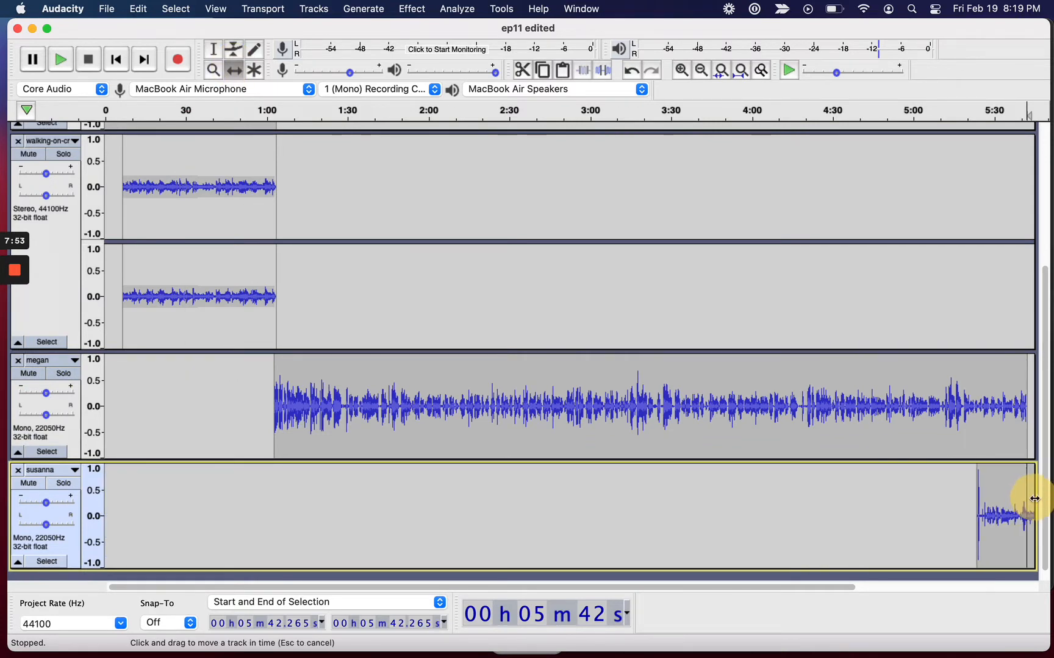
pyautogui.tripleClick(681, 70)
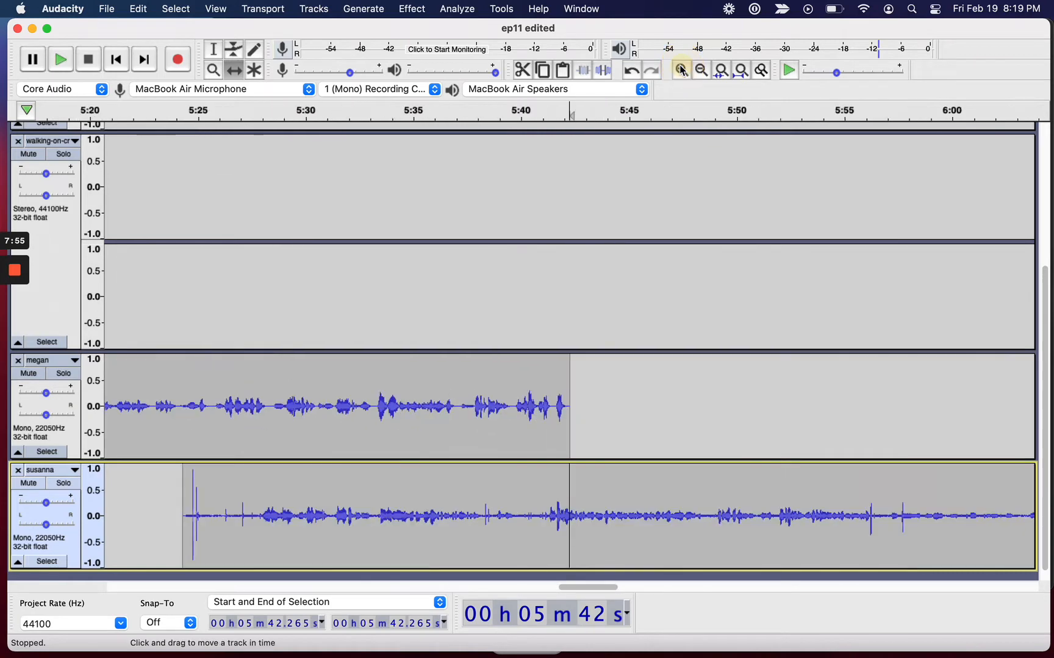
pyautogui.moveTo(373, 488); pyautogui.dragTo(537, 499)
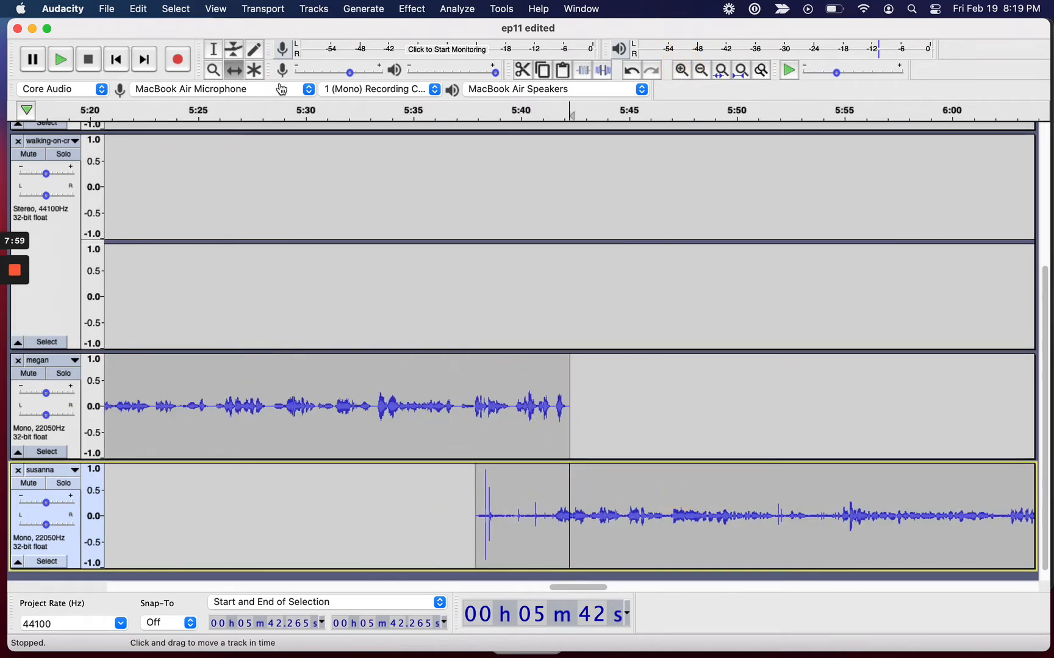
# - Delete the noise and silence before the first words of the second interview, up to about 5:41.5
pyautogui.click(212, 49)
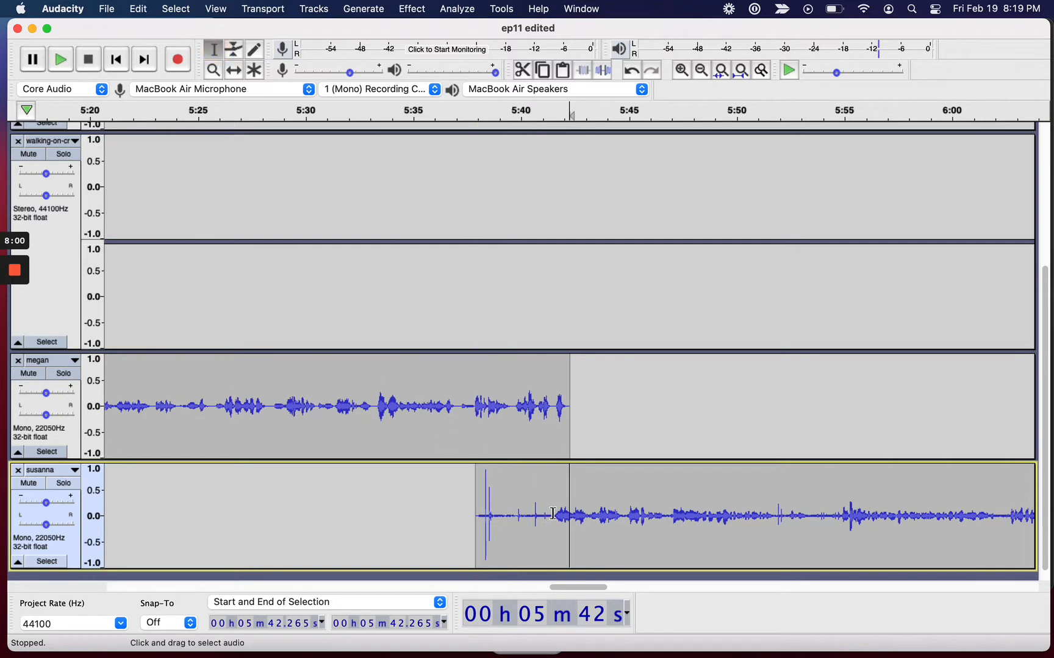
pyautogui.moveTo(553, 516); pyautogui.dragTo(447, 517)
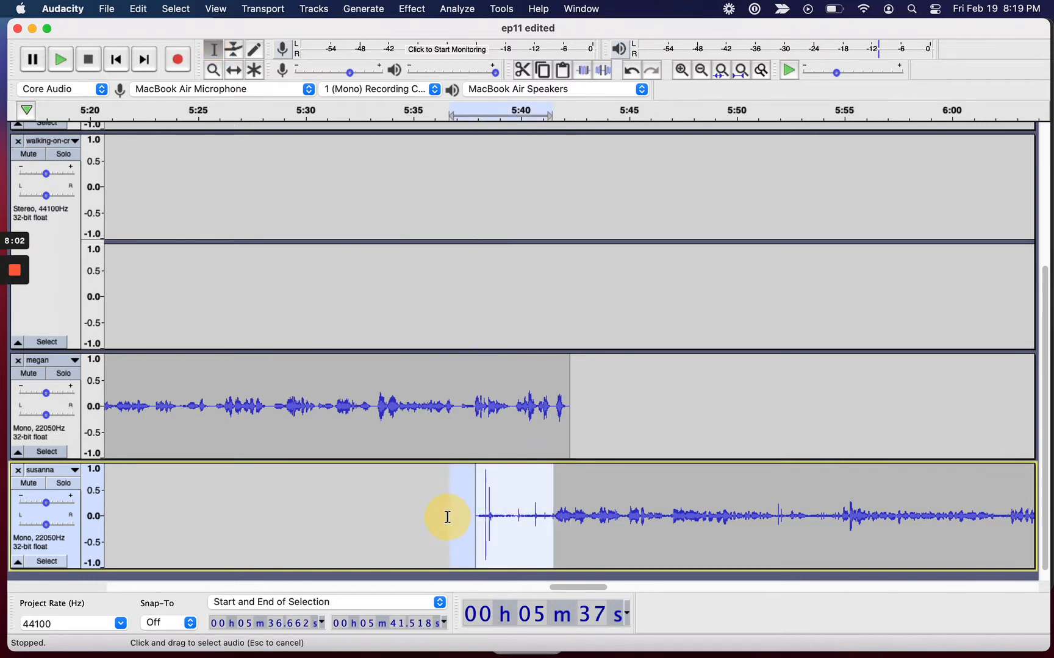
pyautogui.press('Delete')
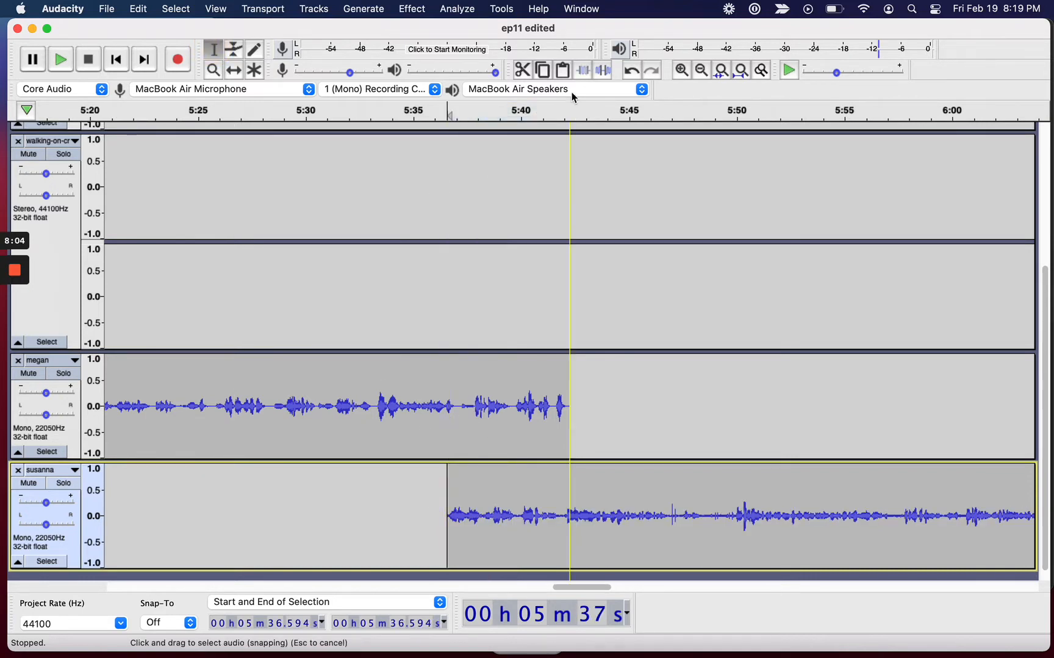
# - Move the second interview clip to start at about 5:42, right where the first interview ends, and play the transition
pyautogui.click(230, 71)
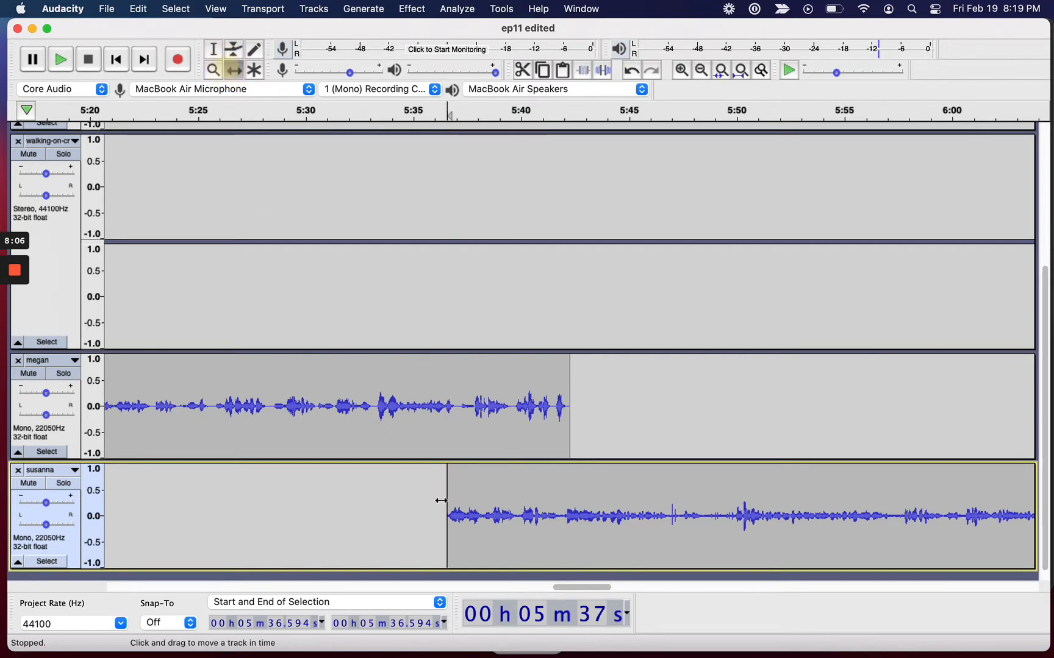
pyautogui.moveTo(490, 489); pyautogui.dragTo(611, 484)
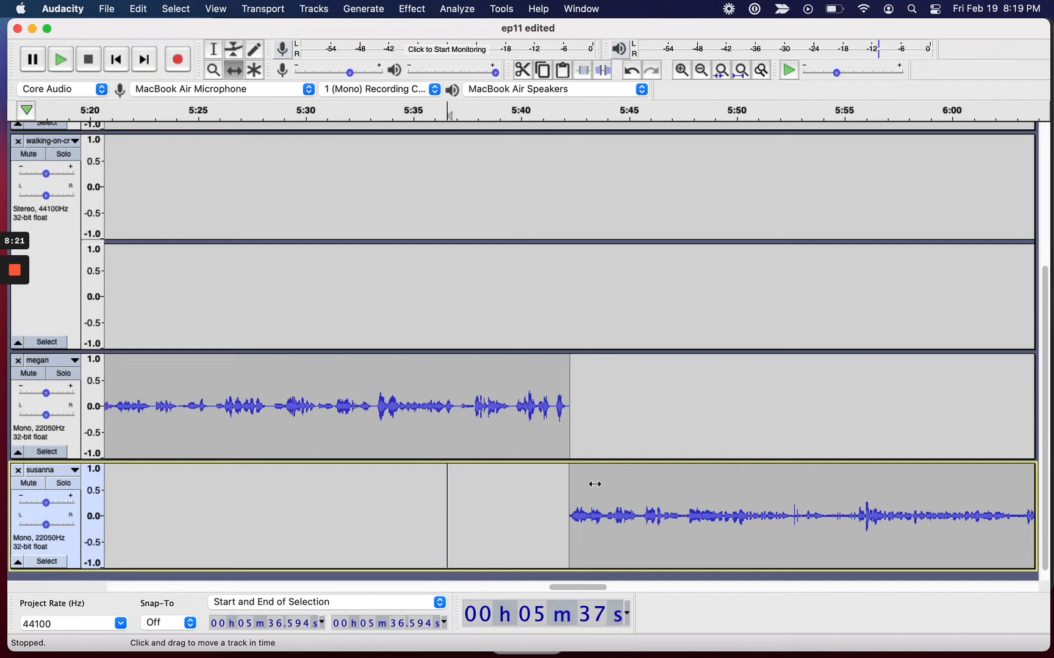
pyautogui.press('space')
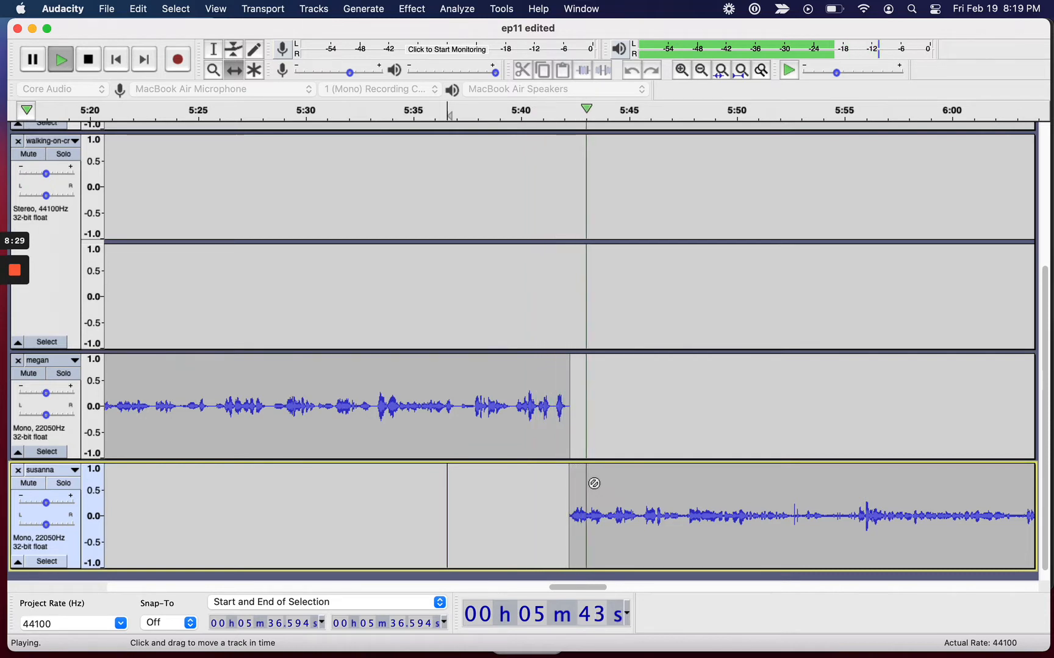
pyautogui.press('space')
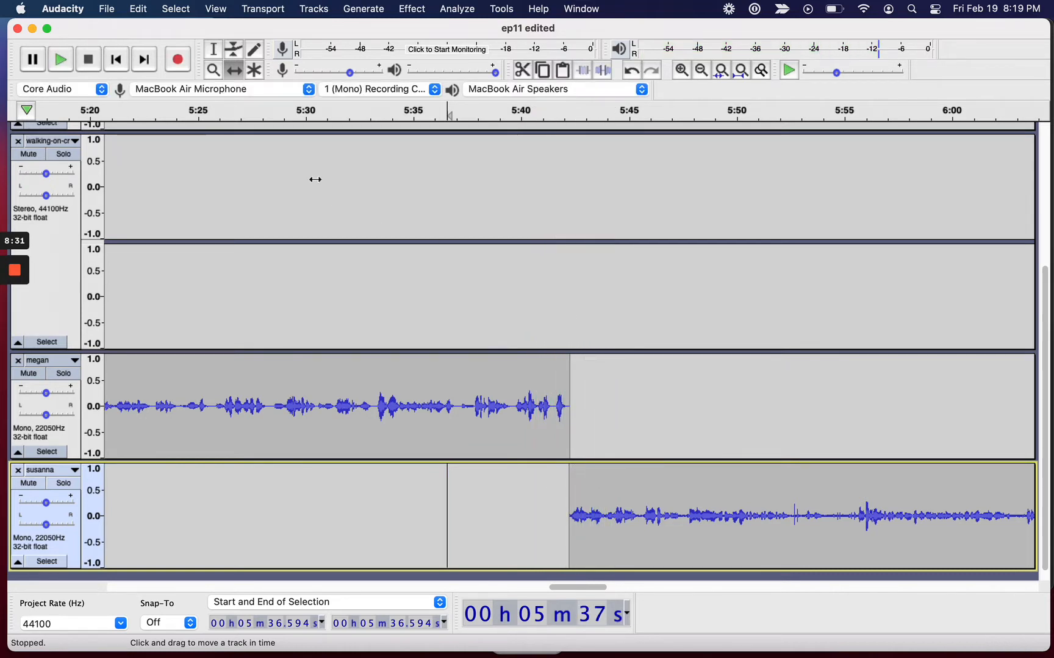
# - Play the end of the second interview from about 11:00 to check its last words
pyautogui.click(144, 59)
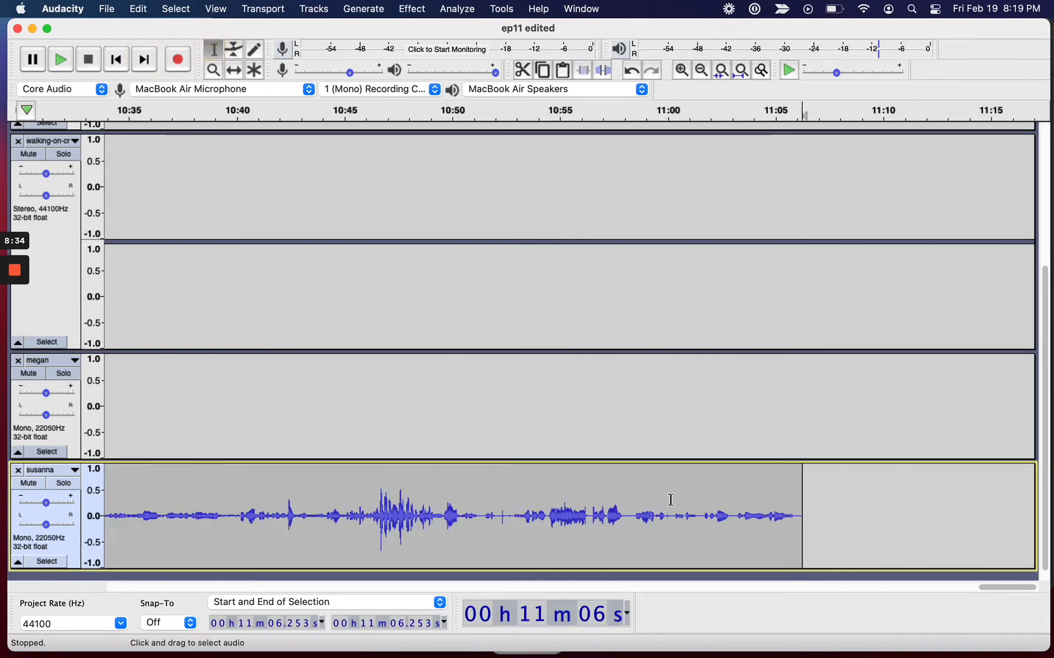
pyautogui.click(671, 504)
pyautogui.press('space')
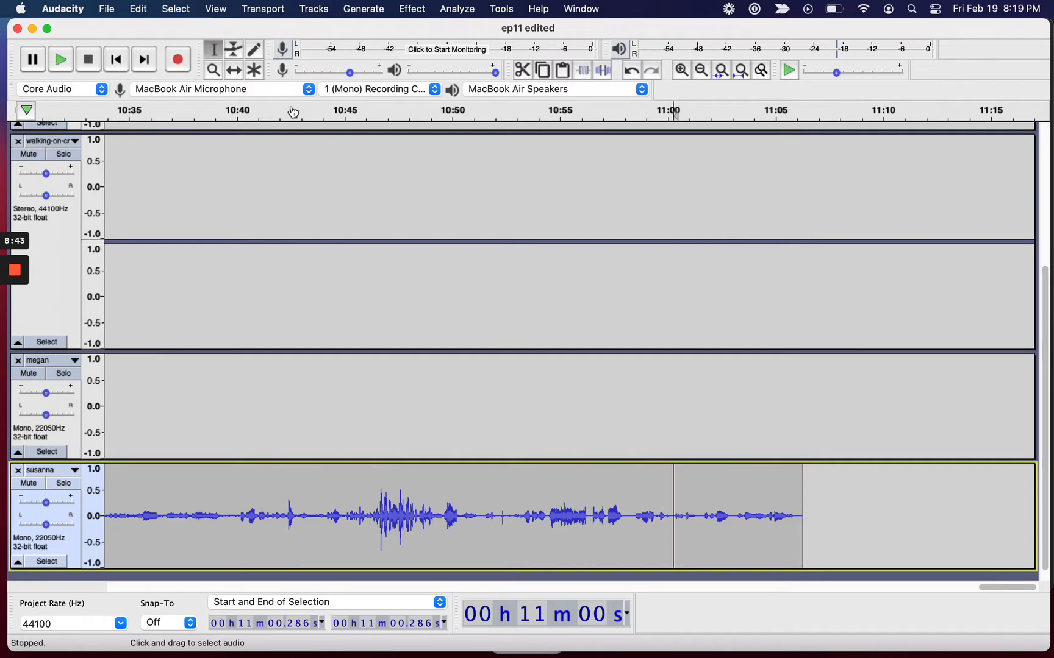
# - Import the third student's interview, the 4.3 MB .m4a file in the ep11 folder
pyautogui.click(108, 8)
pyautogui.moveTo(122, 144)
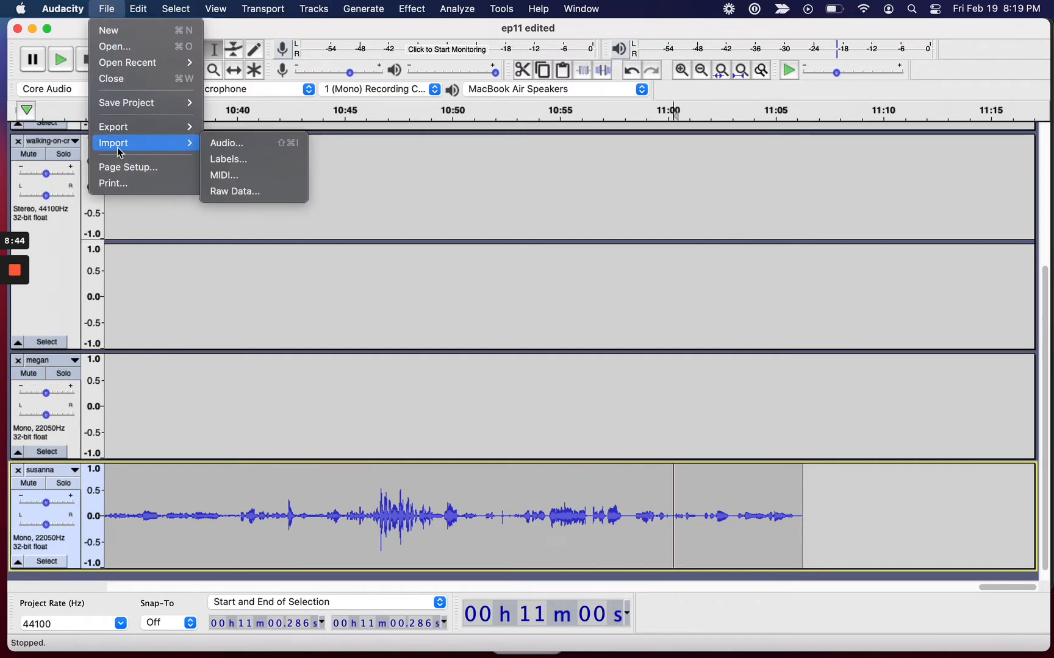
pyautogui.click(240, 148)
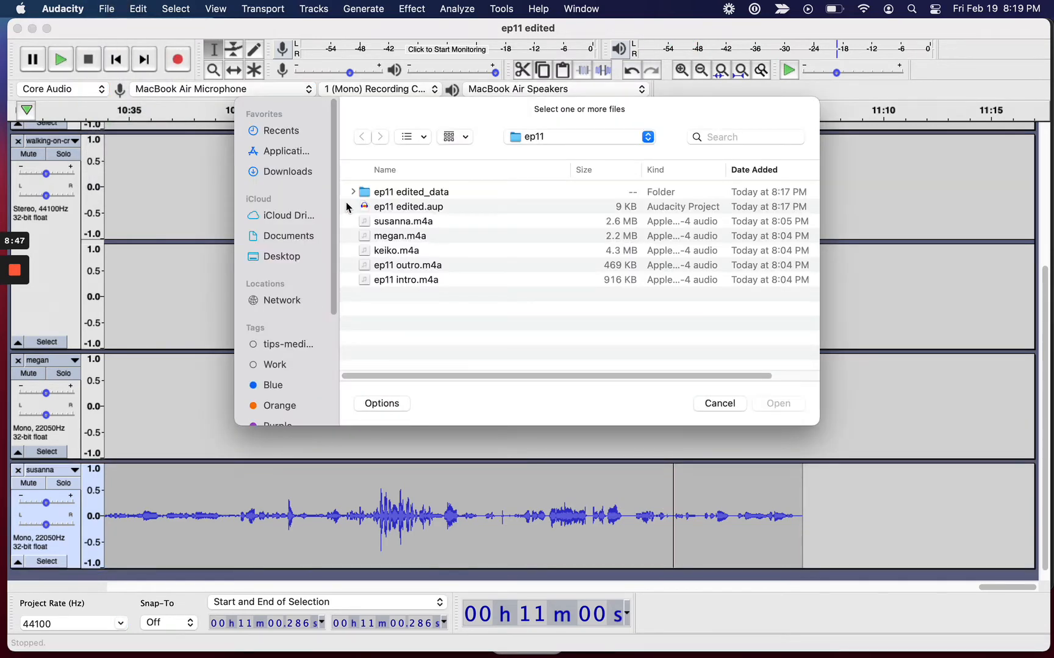
pyautogui.doubleClick(403, 252)
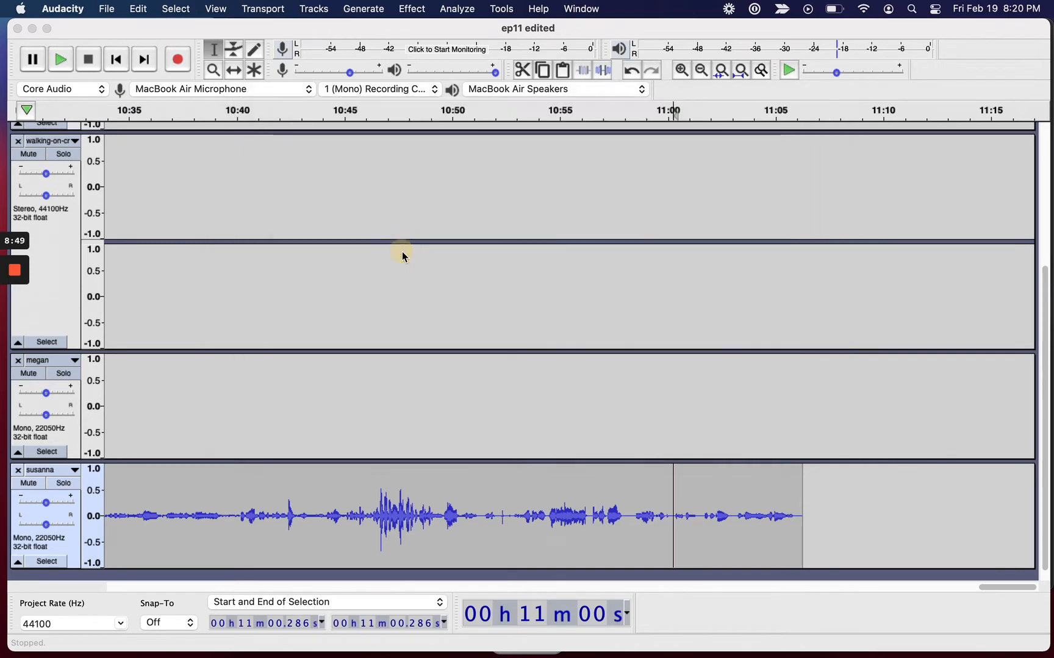
# - Move the third interview clip to start at about 11:07, just after the end of the second interview
pyautogui.click(240, 71)
pyautogui.moveTo(200, 537); pyautogui.dragTo(1036, 521)
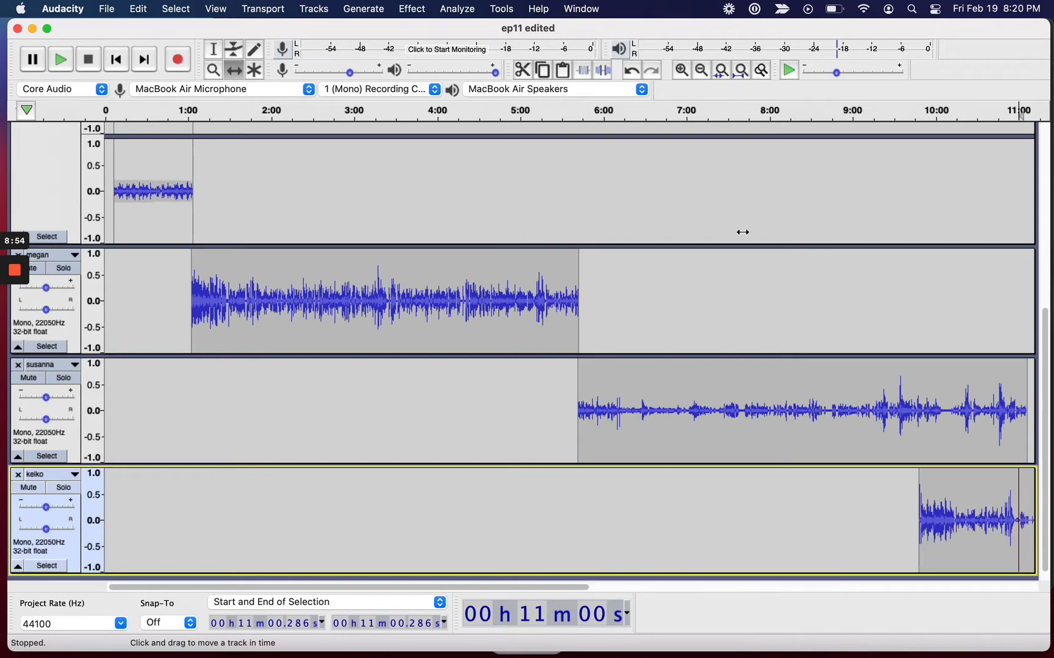
pyautogui.click(681, 70)
pyautogui.moveTo(370, 514); pyautogui.dragTo(658, 487)
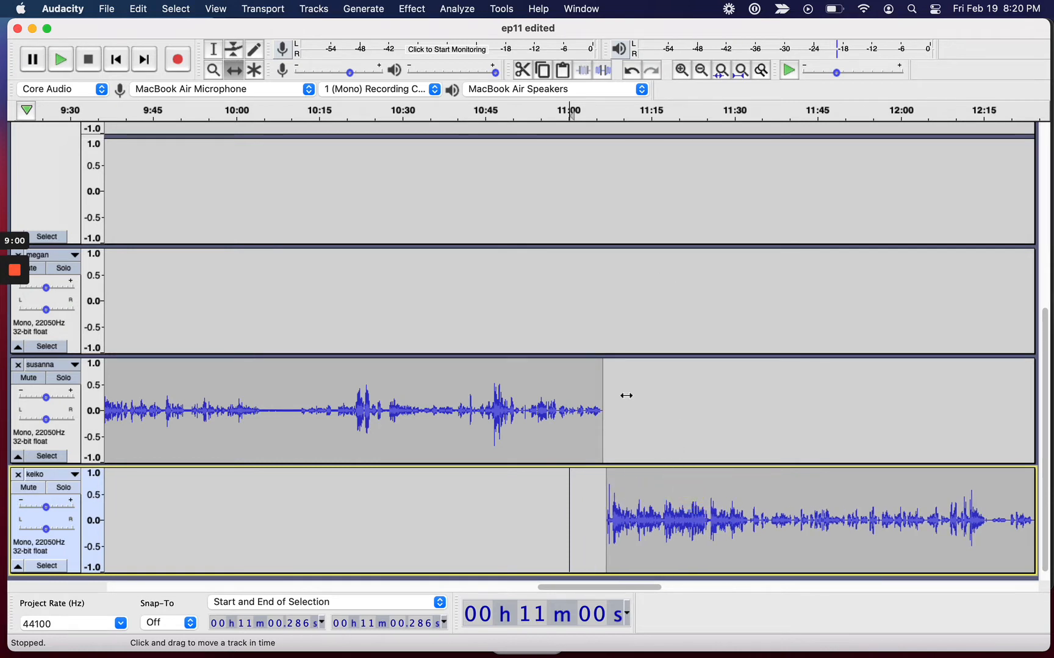
# - Play the start of the third interview and delete the noise before its first words, up to about 11:08
pyautogui.click(682, 71)
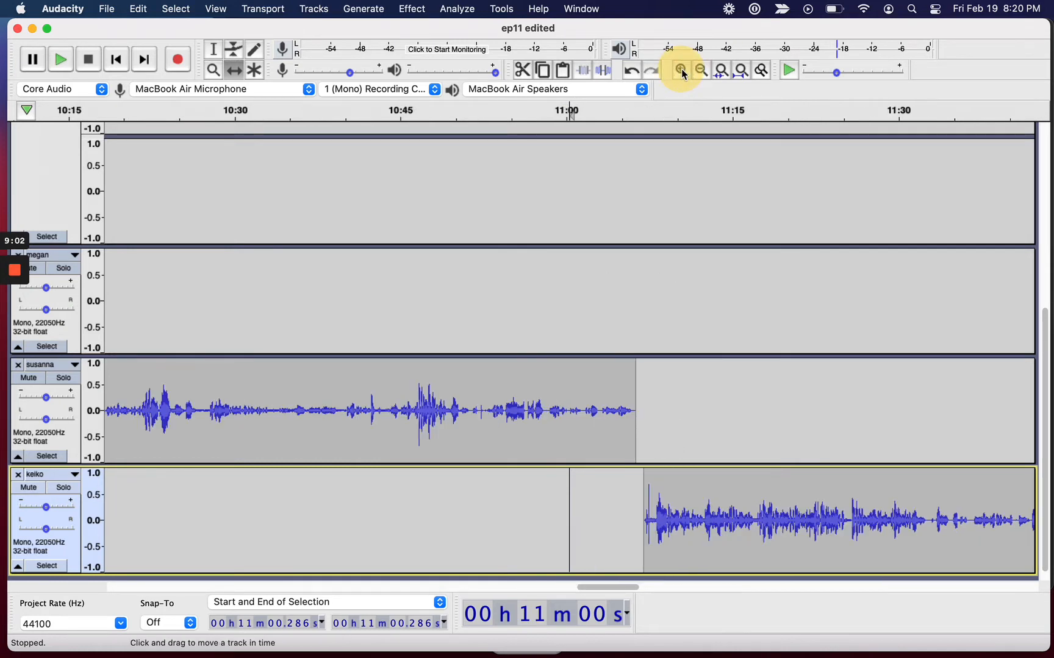
pyautogui.click(682, 72)
pyautogui.click(682, 72)
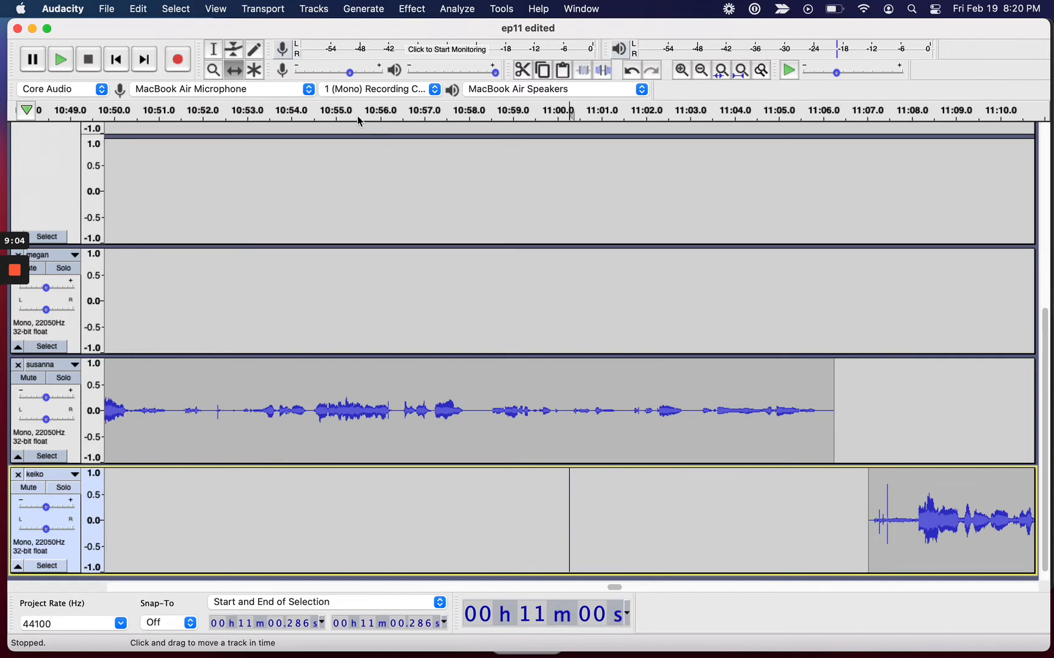
pyautogui.click(214, 50)
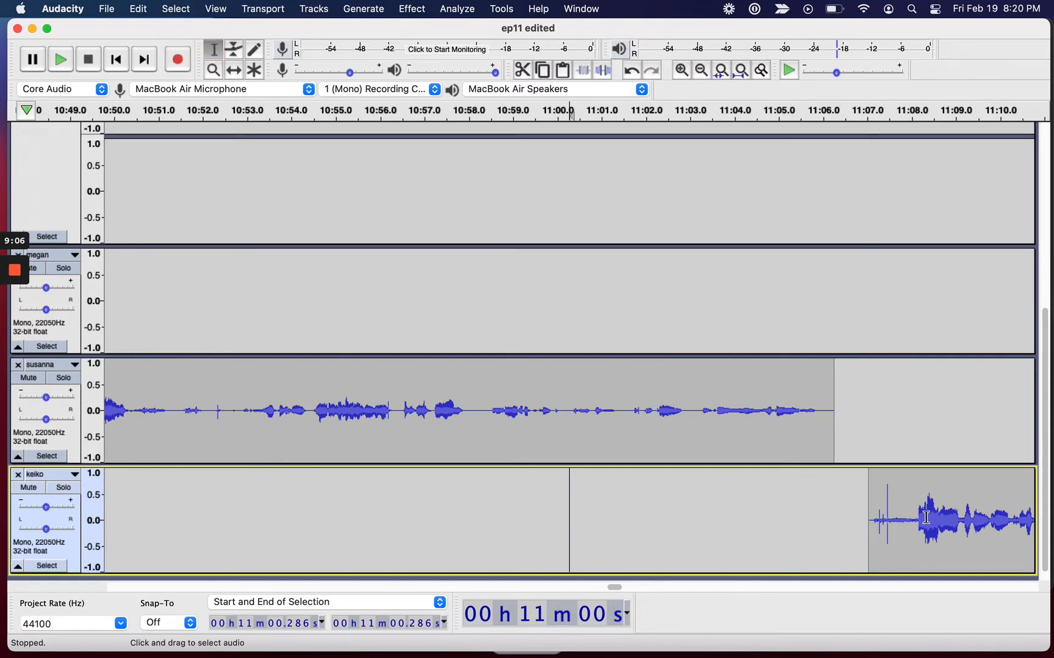
pyautogui.click(859, 521)
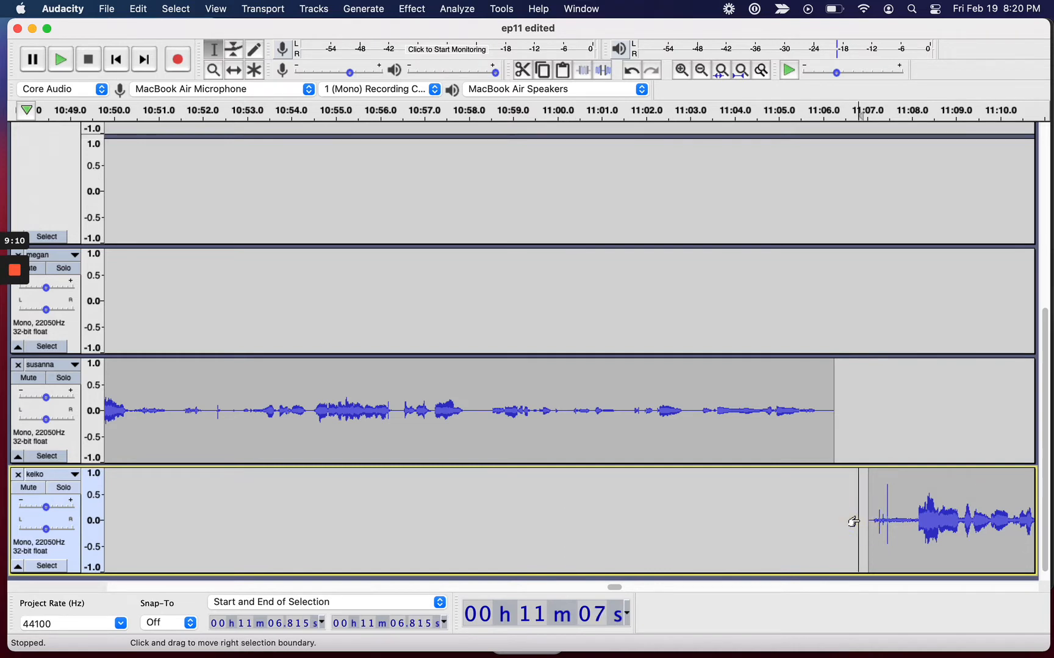
pyautogui.press('space')
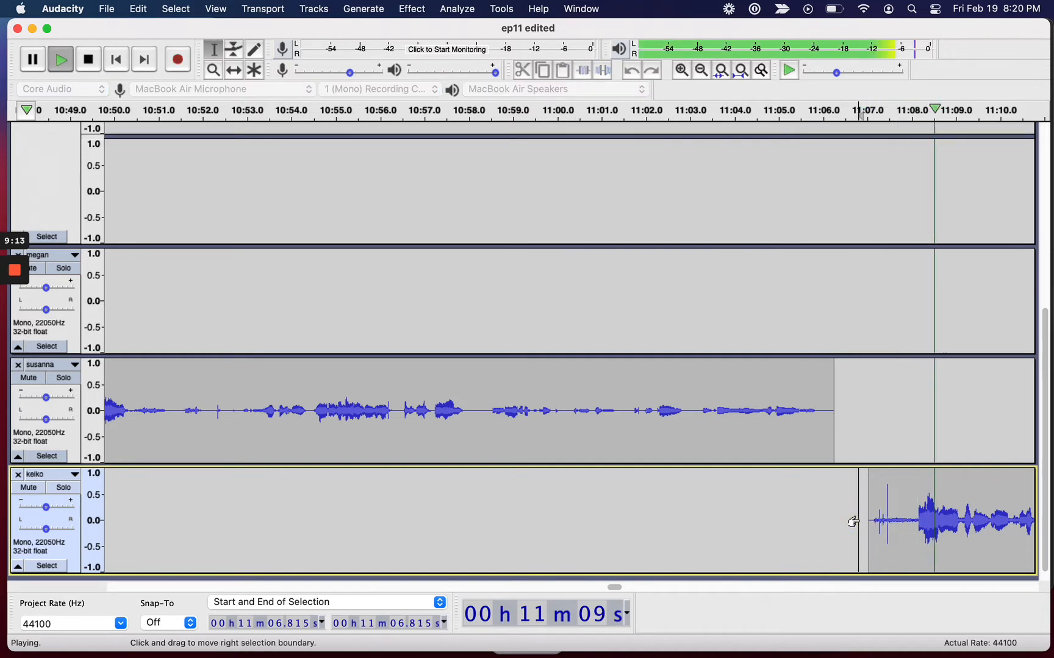
pyautogui.press('space')
pyautogui.moveTo(914, 515); pyautogui.dragTo(853, 519)
pyautogui.press('Delete')
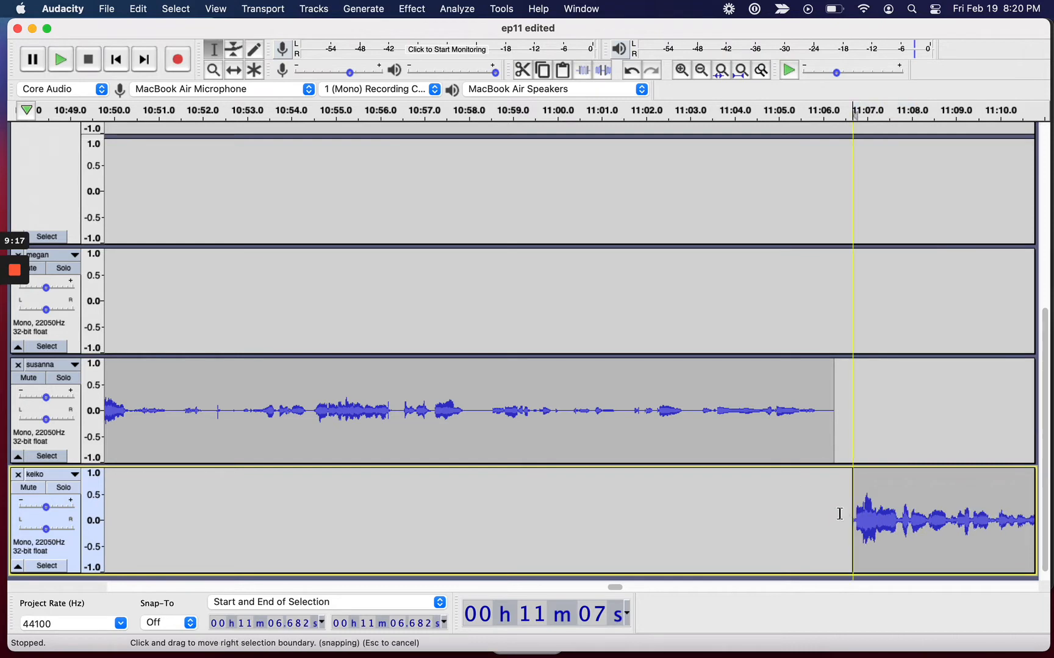
# - Move the third interview clip to start right where the second interview ends, and play the transition from about 11:04.3
pyautogui.click(236, 71)
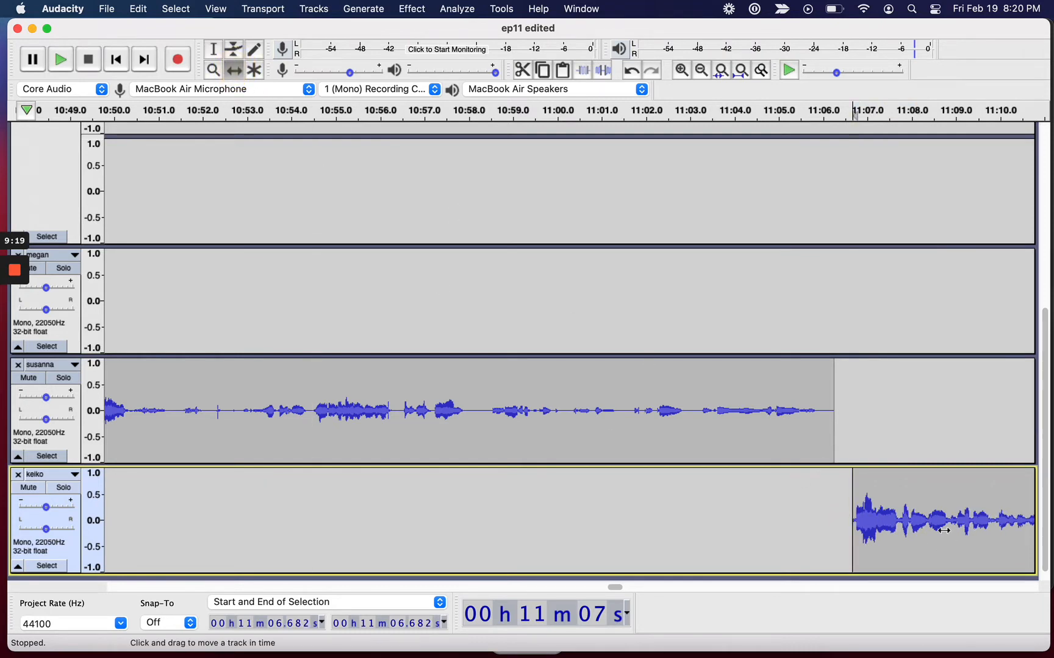
pyautogui.moveTo(946, 509); pyautogui.dragTo(931, 509)
pyautogui.click(213, 48)
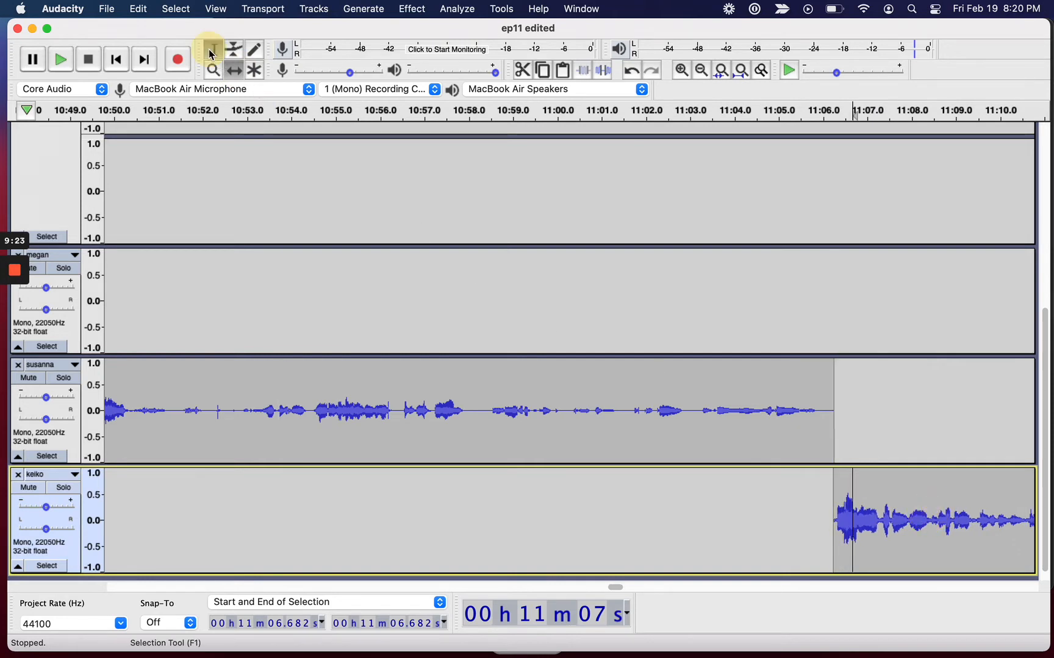
pyautogui.click(747, 492)
pyautogui.press('space')
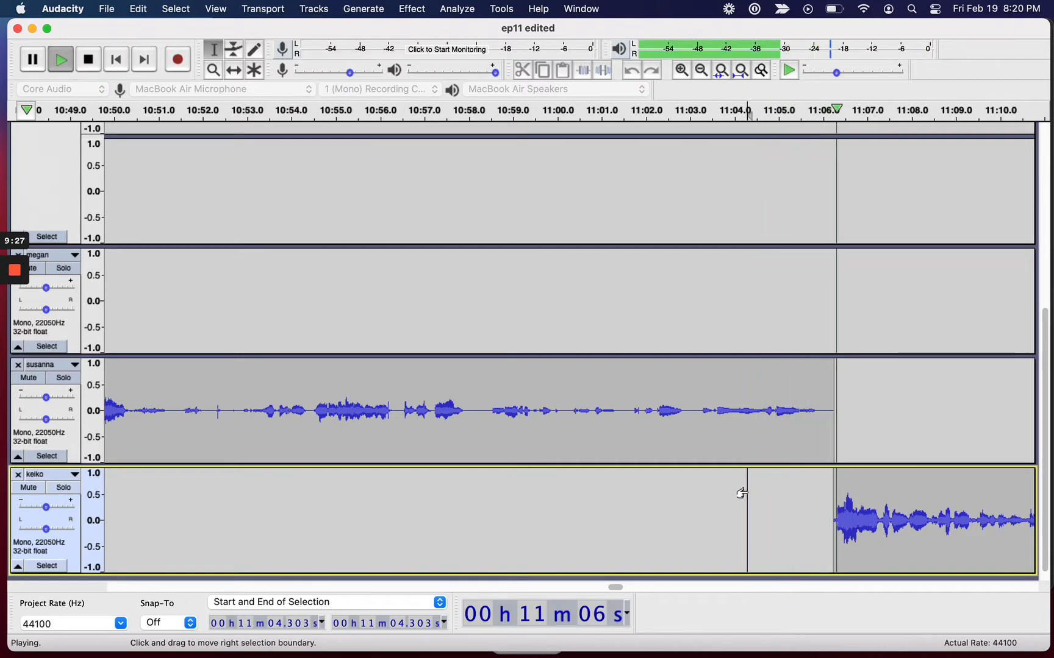
pyautogui.press('space')
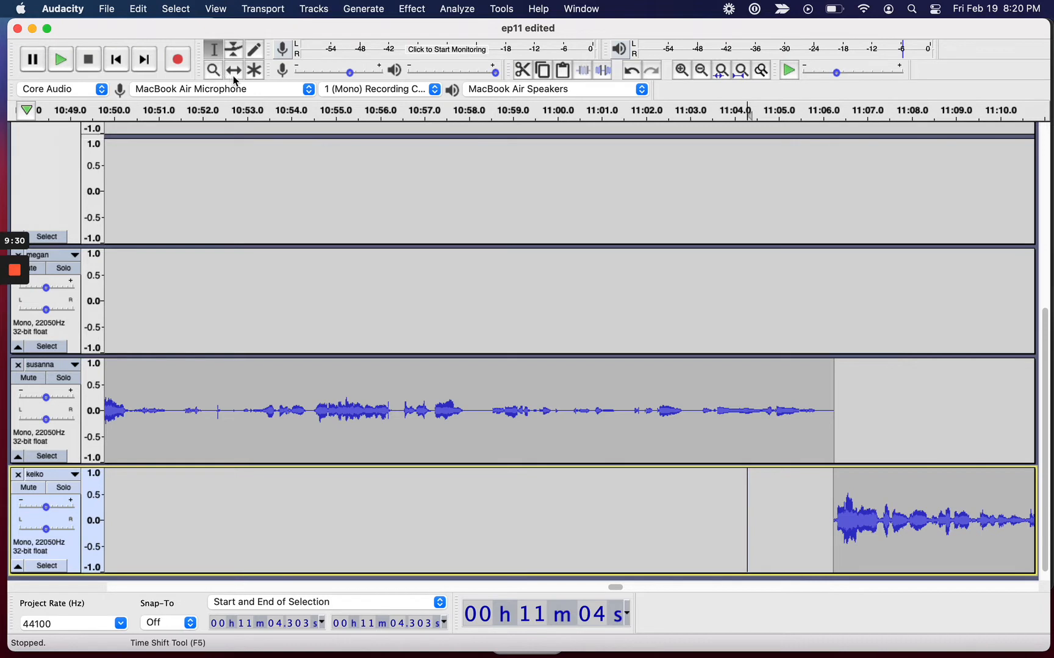
# - Play the end of the third interview, delete the leftover sound from about 20:04.1 onward, and play the new ending
pyautogui.click(144, 59)
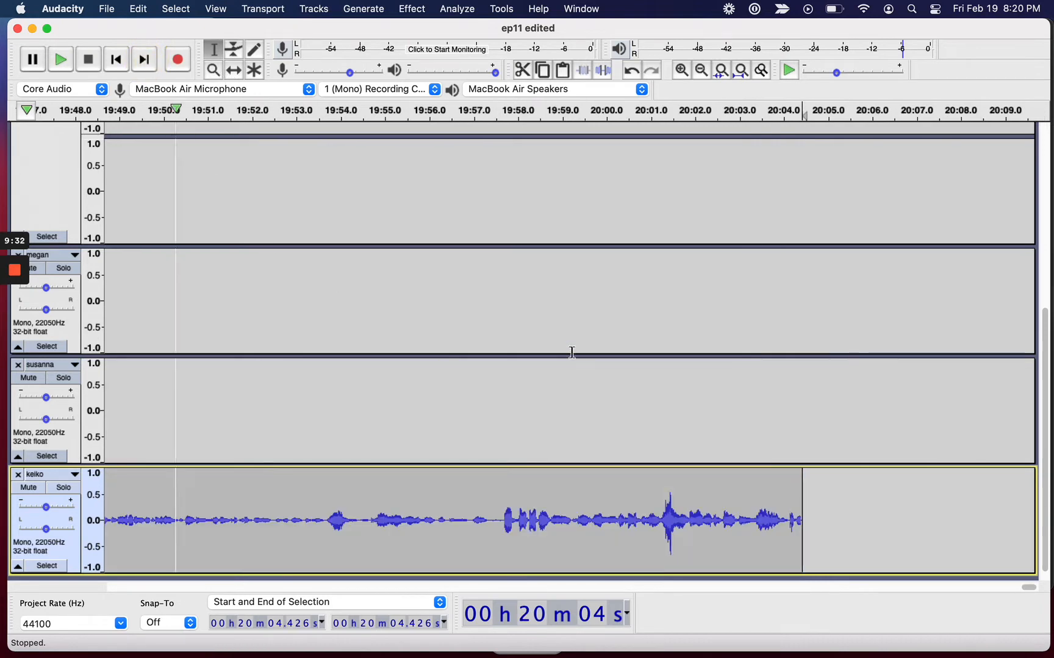
pyautogui.click(759, 506)
pyautogui.press('space')
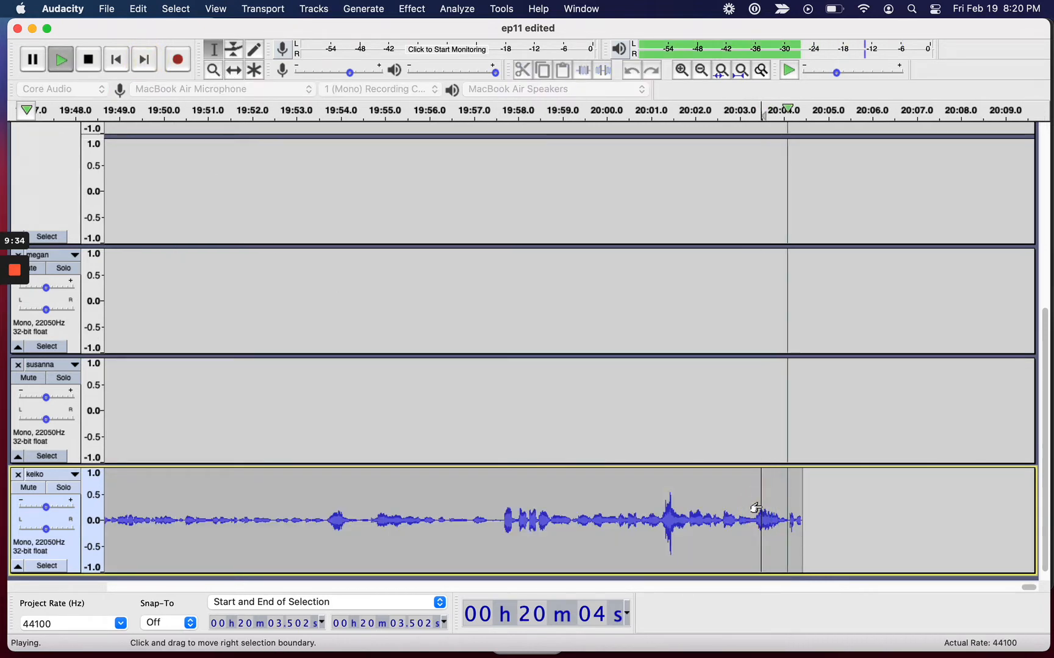
pyautogui.click(643, 512)
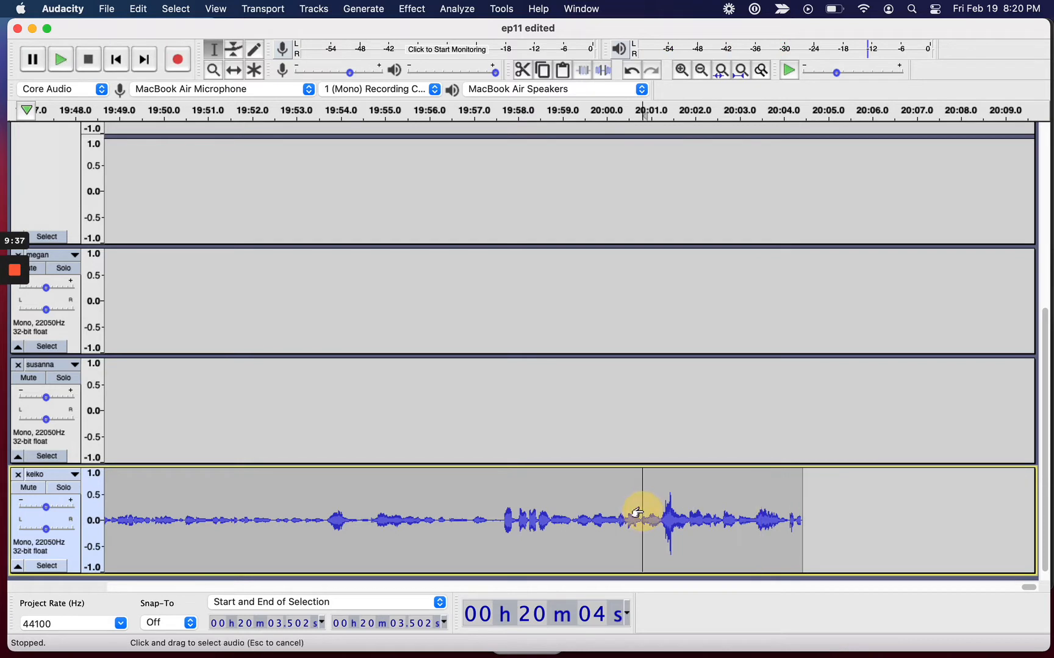
pyautogui.press('space')
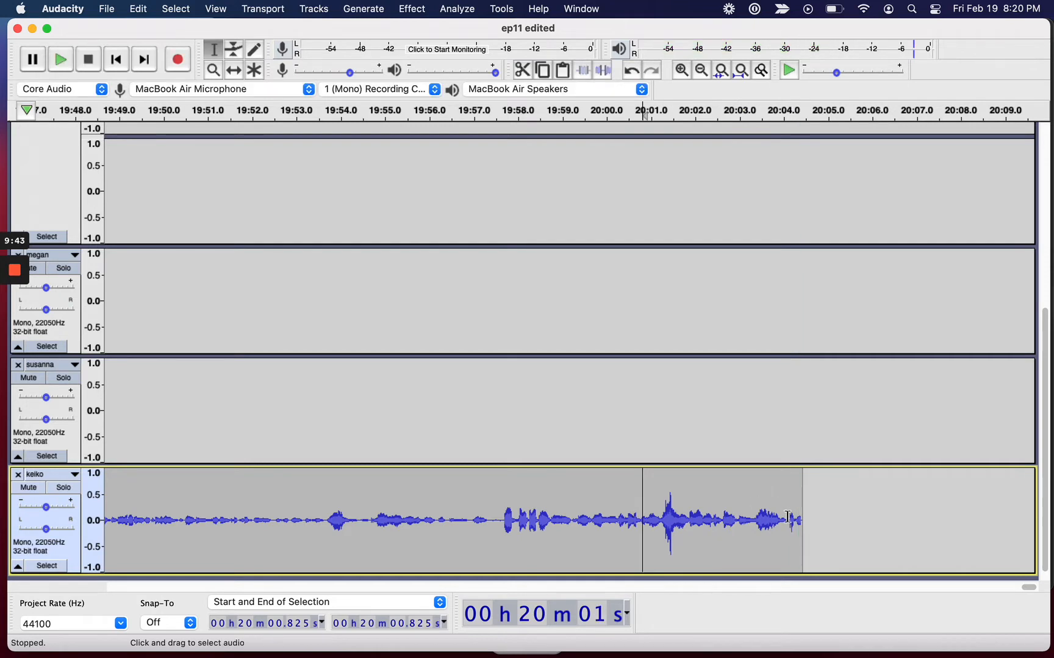
pyautogui.moveTo(788, 517); pyautogui.dragTo(819, 520)
pyautogui.press('Delete')
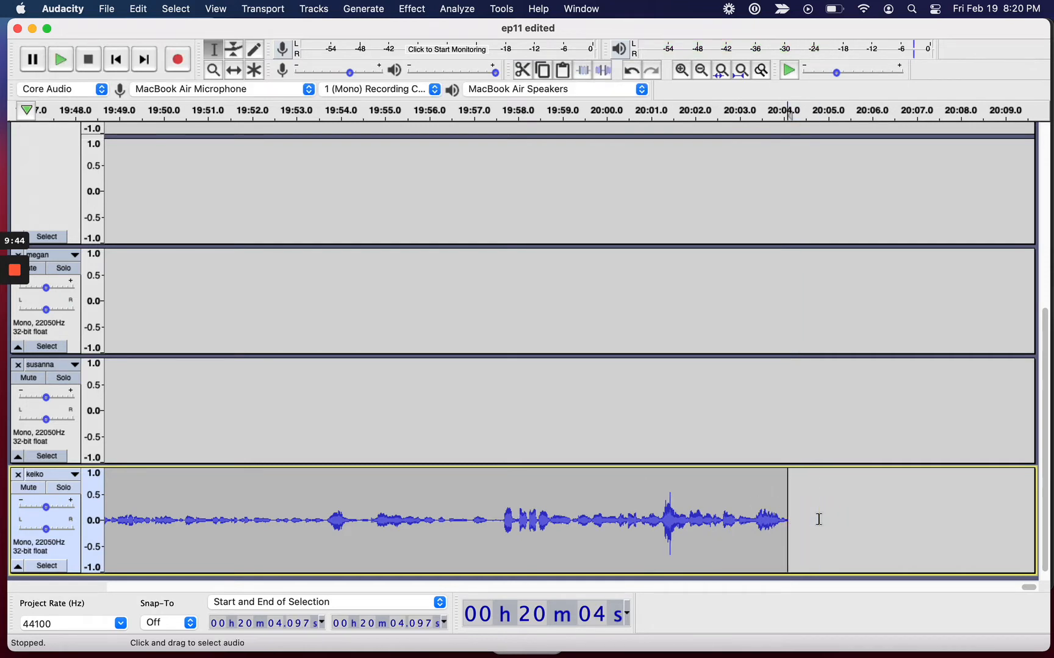
pyautogui.click(712, 519)
pyautogui.press('space')
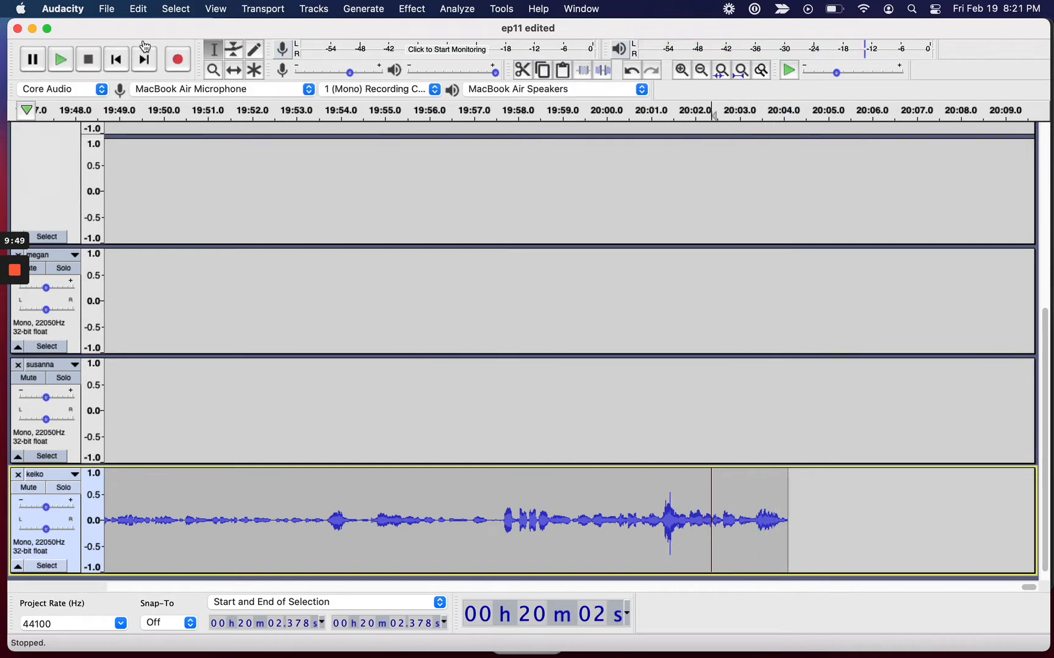
# - Save the ep11 edited project
pyautogui.click(120, 5)
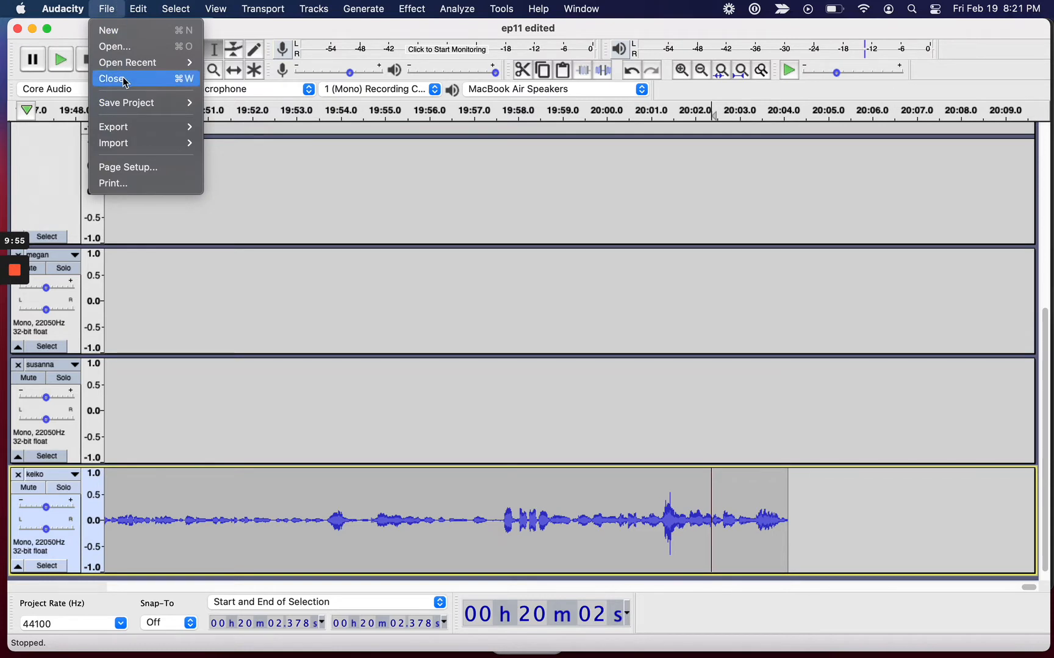
pyautogui.moveTo(122, 98)
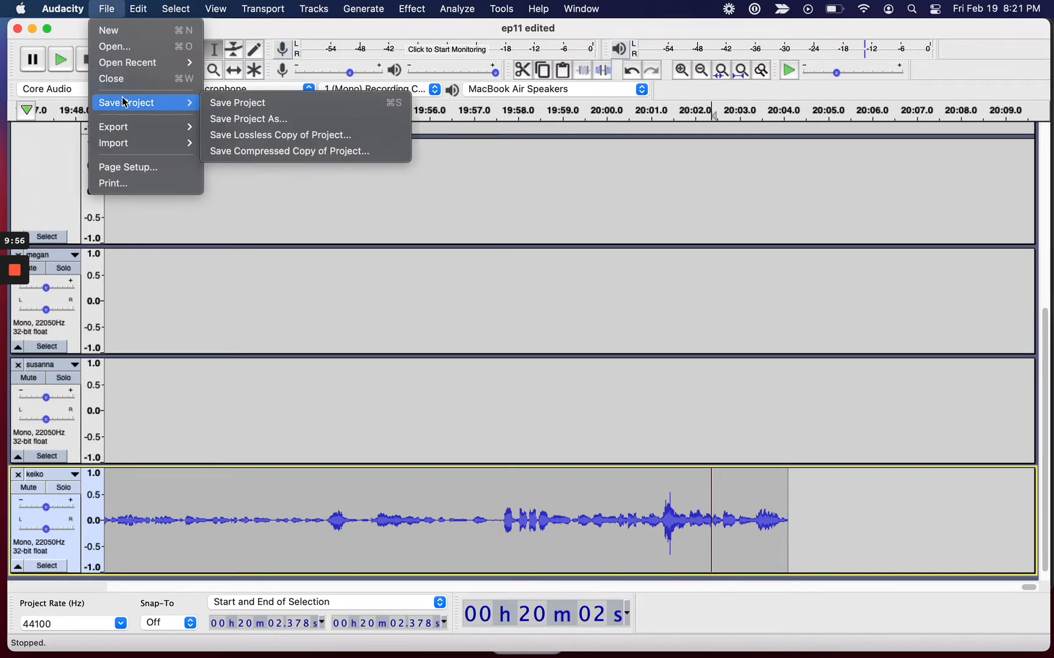
pyautogui.click(215, 104)
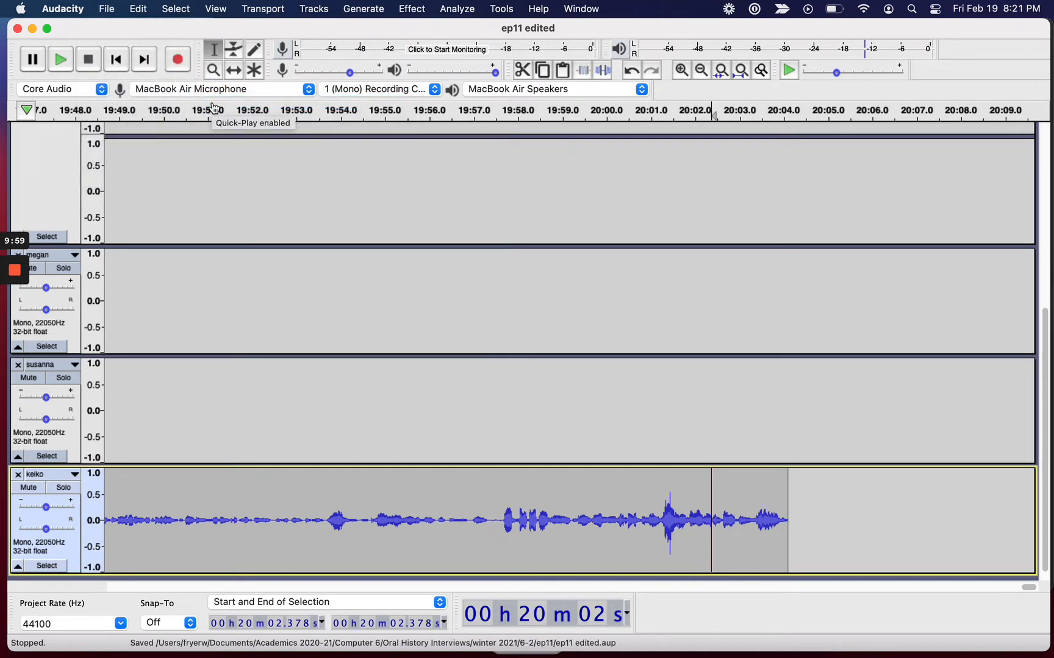
# - Import the walking-on-crystal Filmmusic.io MP3 from the winter 2021 folder into the project
pyautogui.click(102, 7)
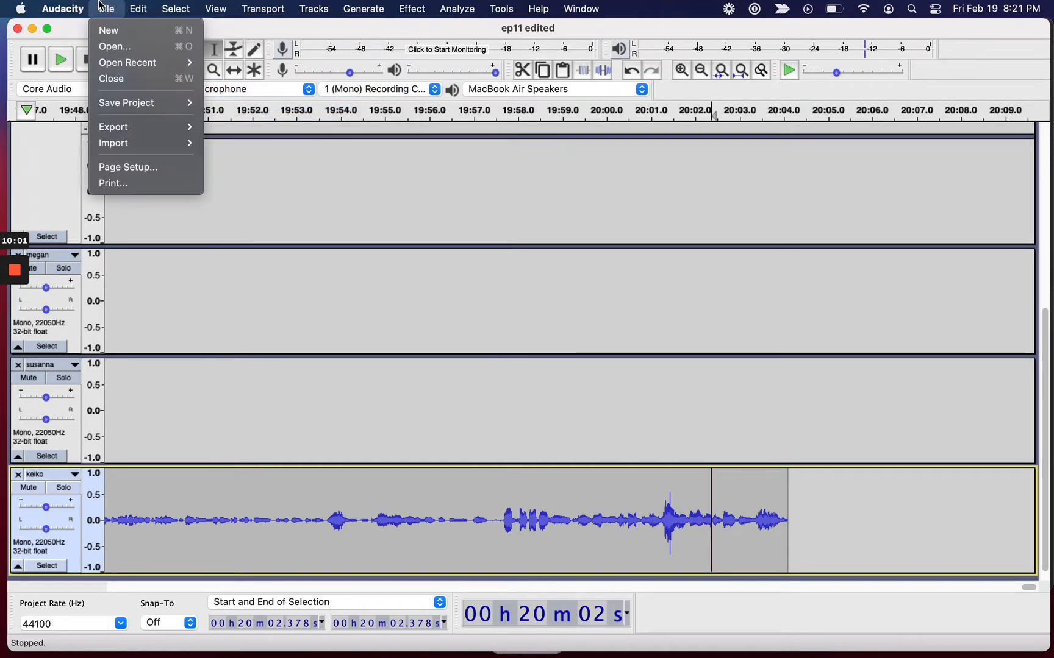
pyautogui.moveTo(113, 144)
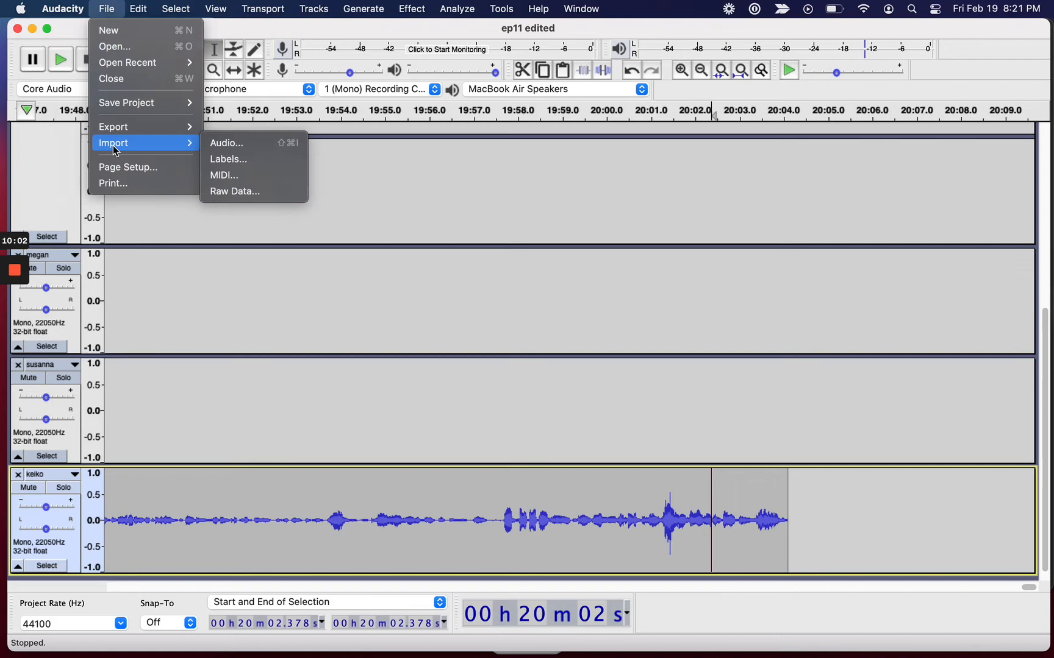
pyautogui.click(226, 150)
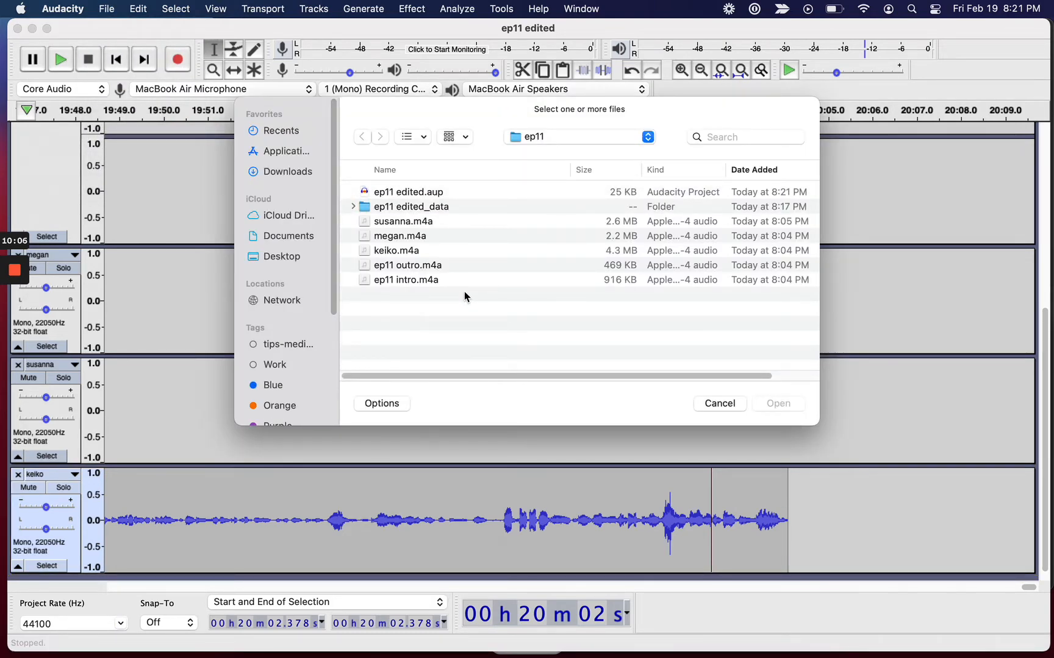
pyautogui.click(560, 143)
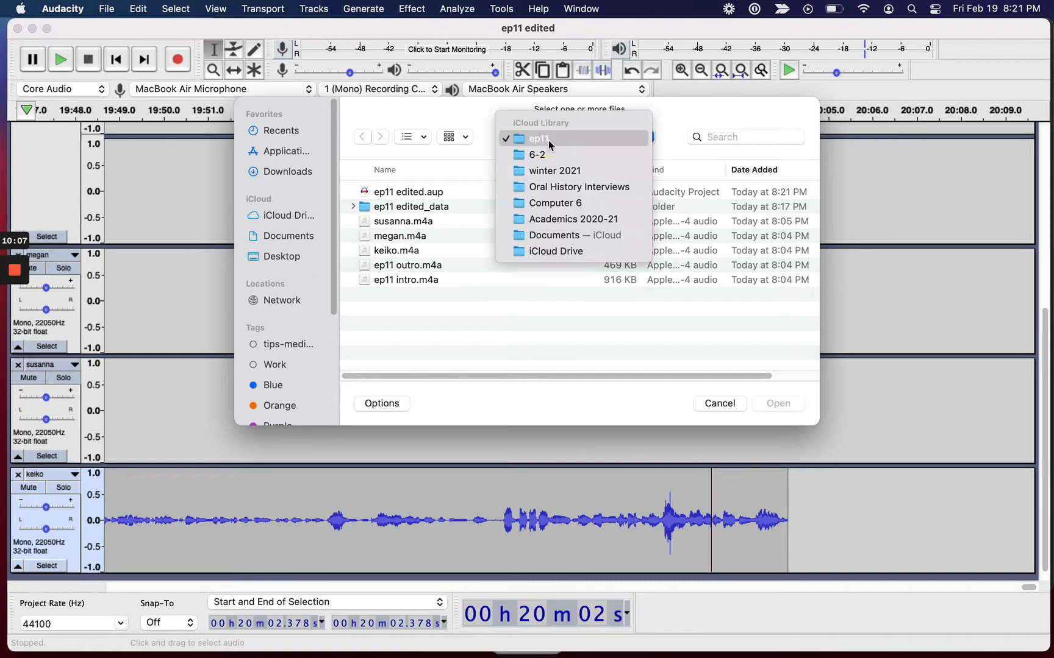
pyautogui.click(549, 175)
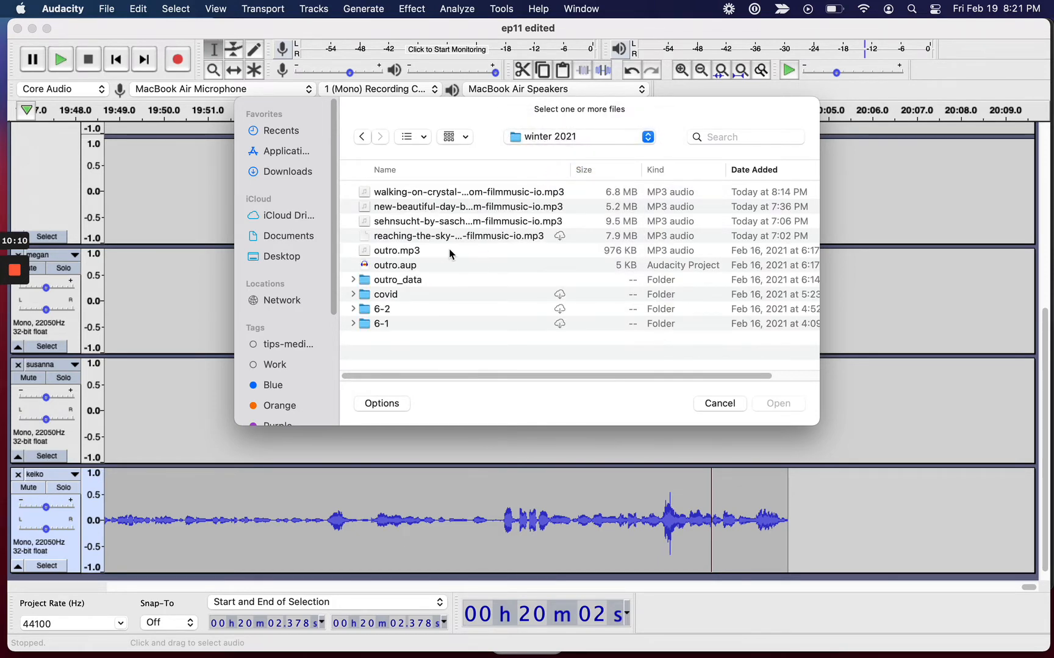
pyautogui.doubleClick(420, 191)
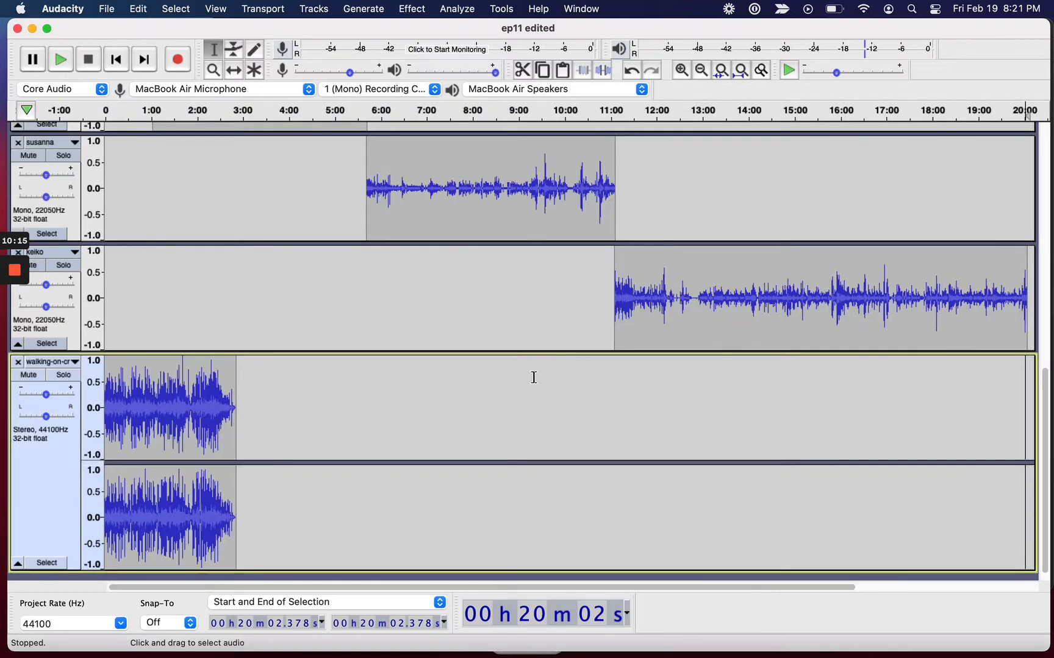
# - Move the walking-on-crystal music clip to start where the third interview ends, at about 20:04
pyautogui.click(234, 71)
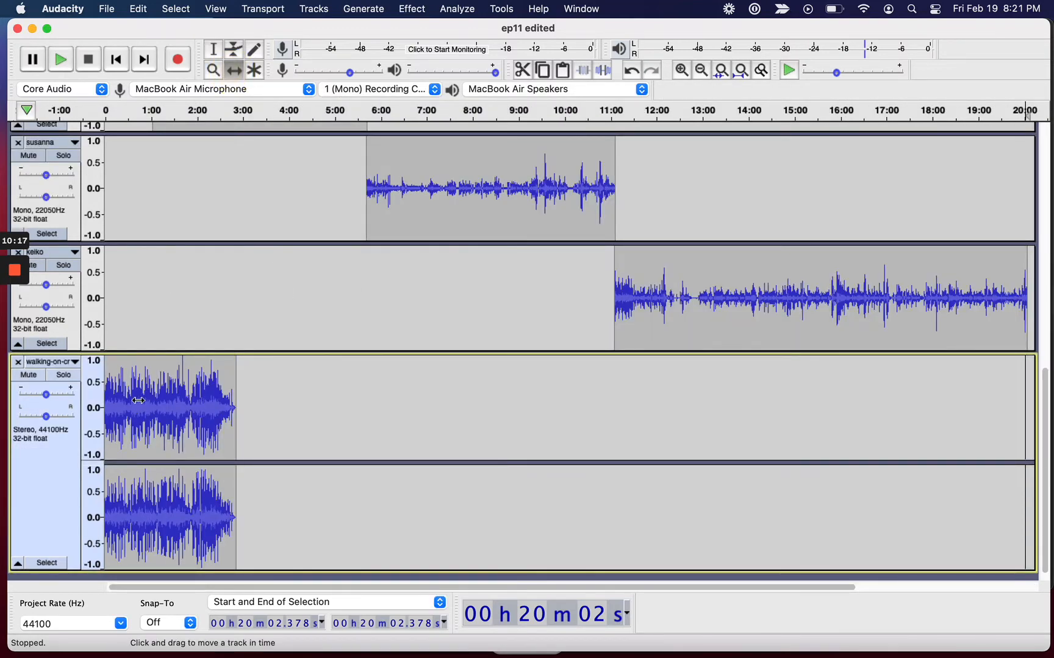
pyautogui.moveTo(606, 412); pyautogui.dragTo(1036, 409)
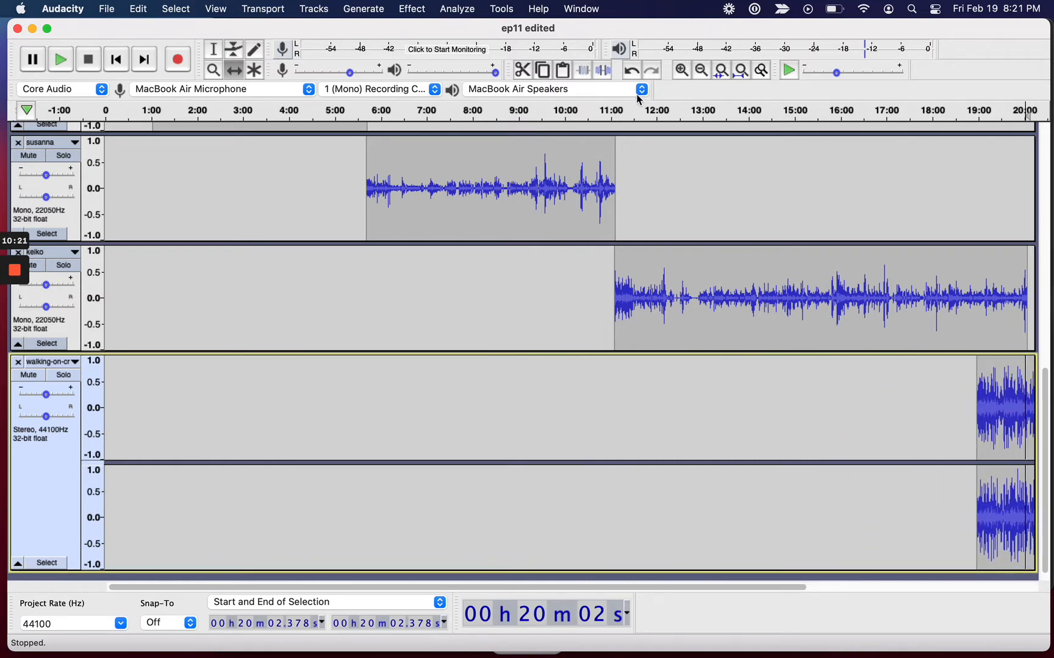
pyautogui.click(681, 70)
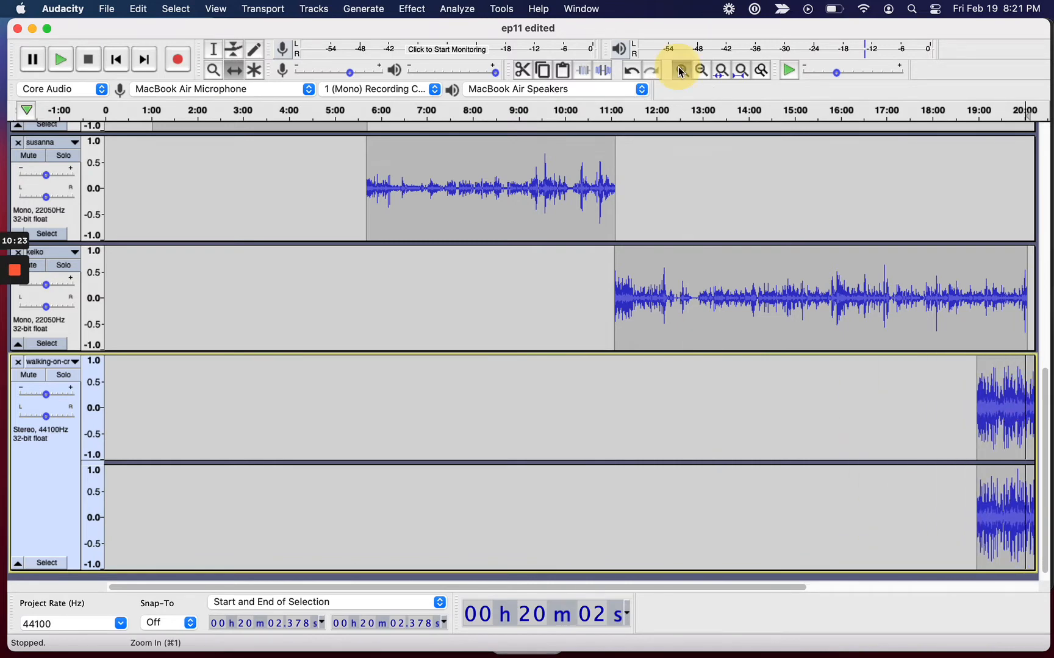
pyautogui.click(681, 70)
pyautogui.moveTo(490, 403); pyautogui.dragTo(655, 397)
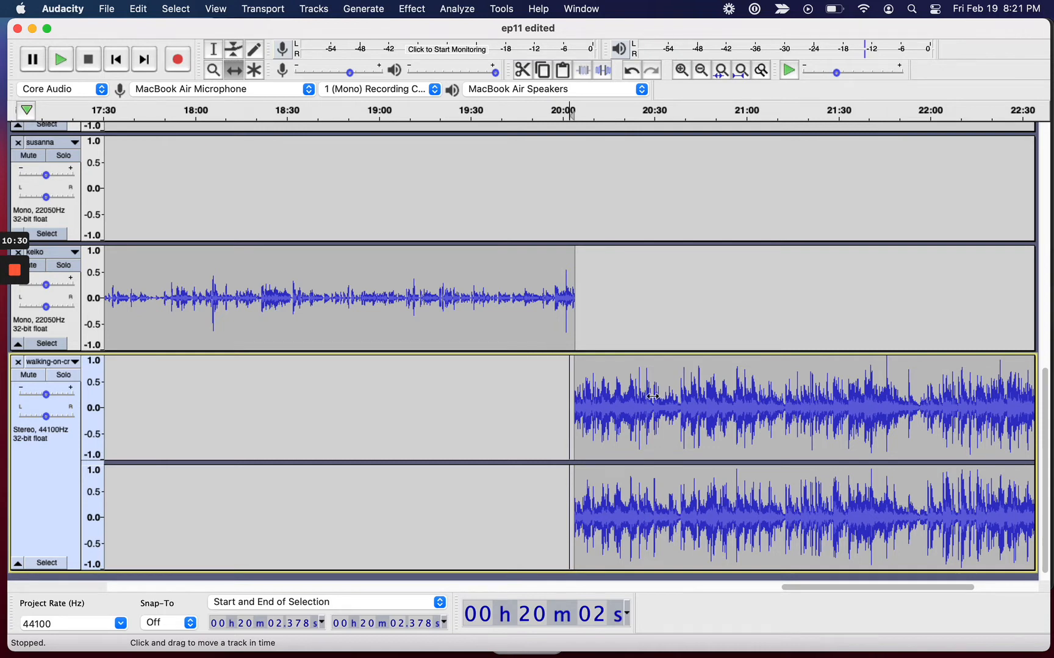
# - Fade the music in over about its first 15 seconds with the Envelope tool and shift the clip to start at about 20:00
pyautogui.click(234, 48)
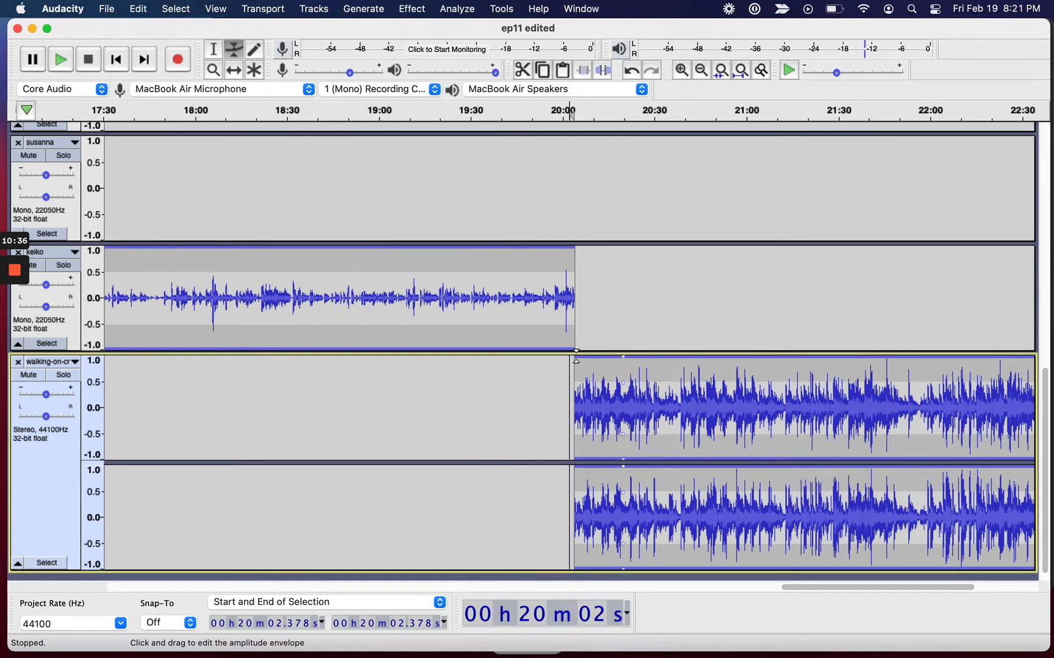
pyautogui.moveTo(576, 361); pyautogui.dragTo(577, 400)
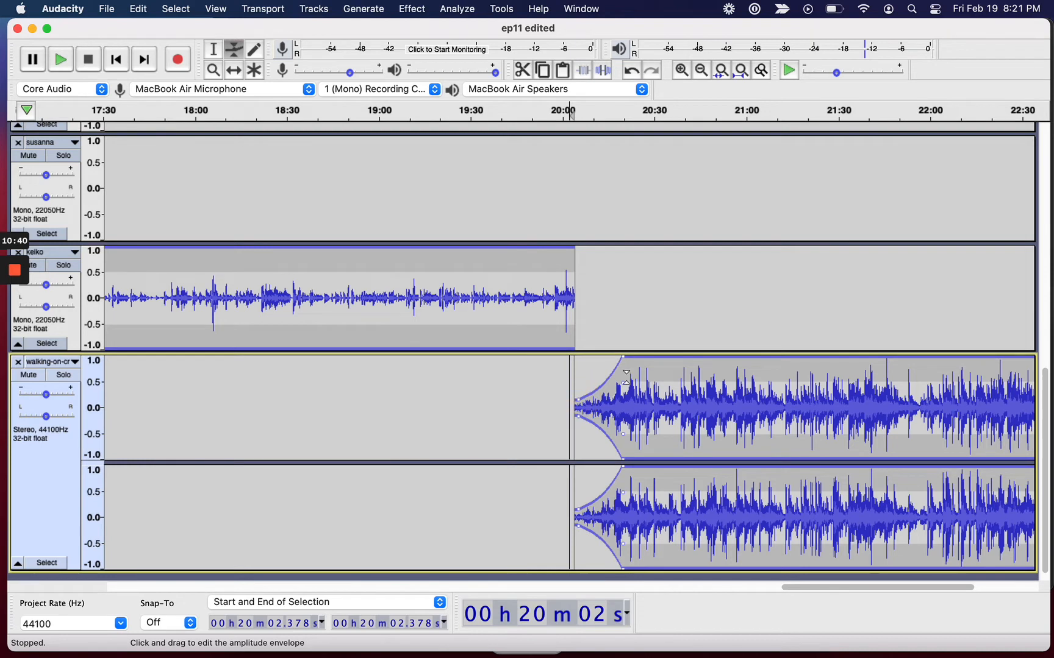
pyautogui.click(229, 66)
pyautogui.moveTo(672, 396); pyautogui.dragTo(672, 396)
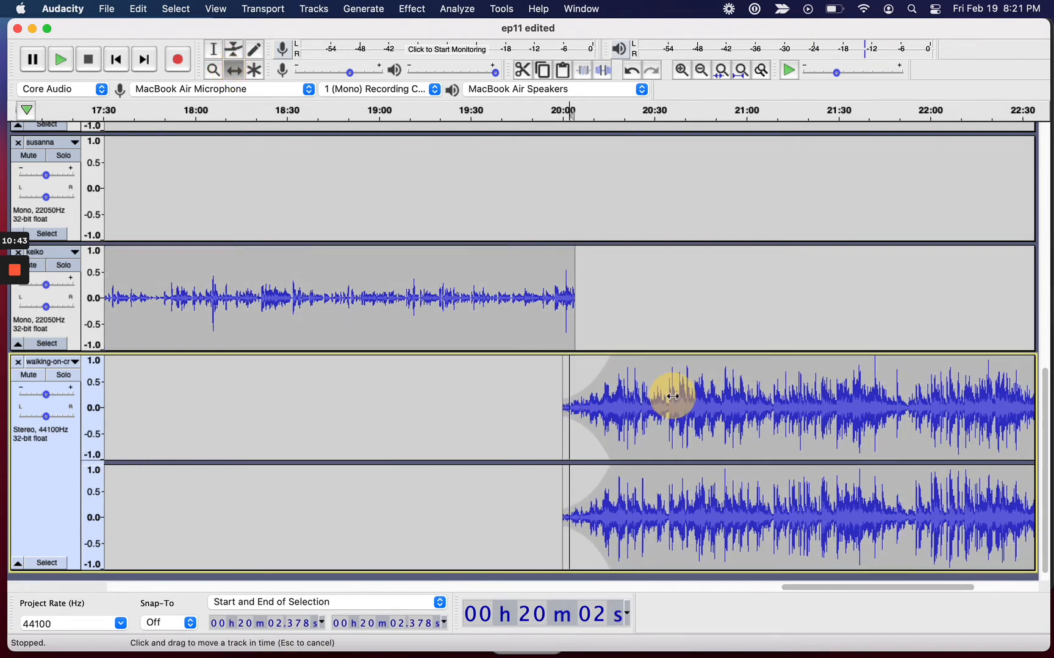
# - Play the transition from the third interview into the music, starting at about 19:45
pyautogui.click(212, 49)
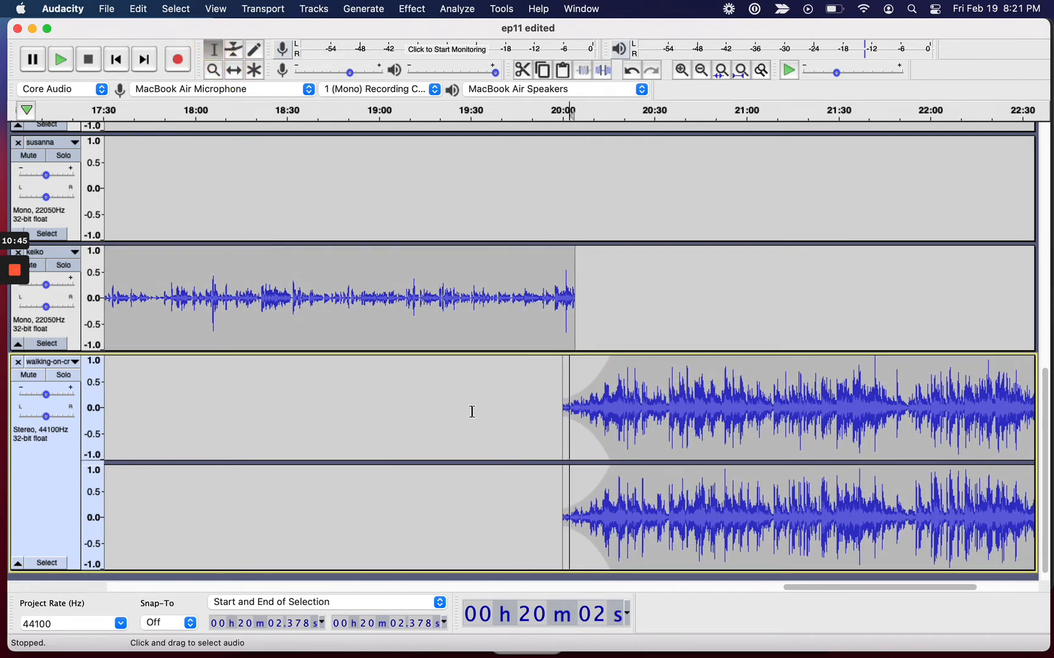
pyautogui.click(517, 391)
pyautogui.press('space')
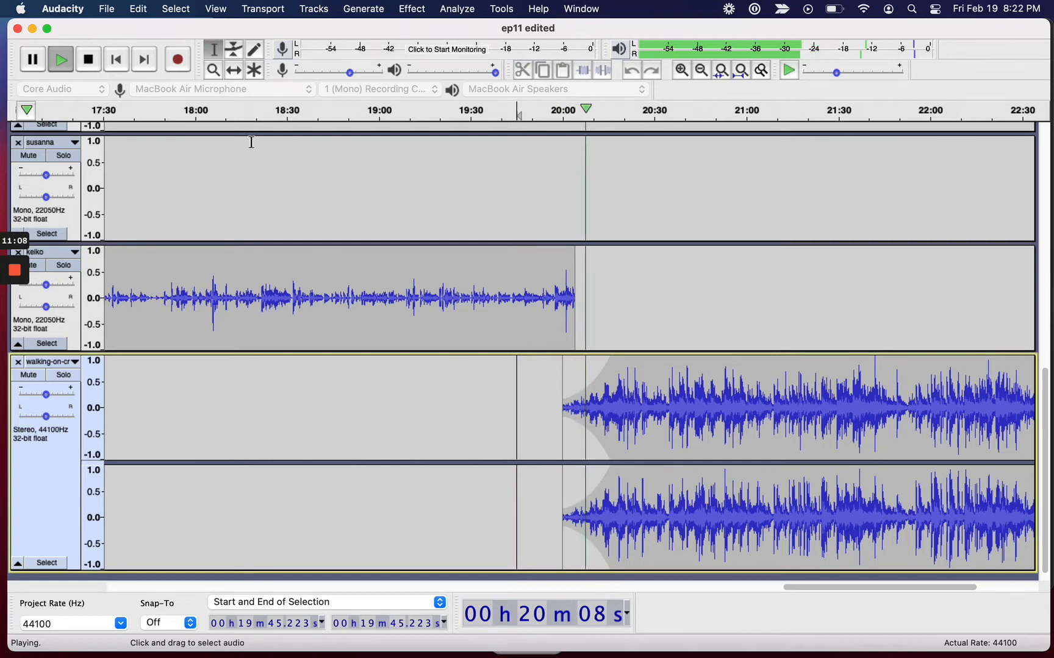
pyautogui.click(94, 62)
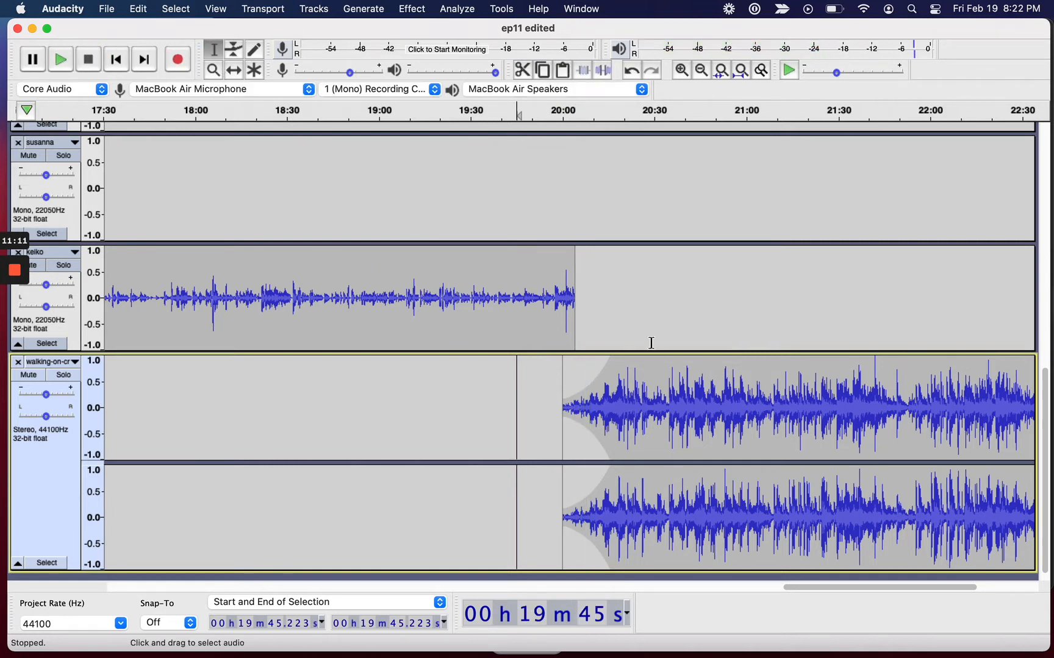
# - Shape the music's envelope to peak at about 20:10 and drop to a low background level from about 20:27
pyautogui.click(234, 48)
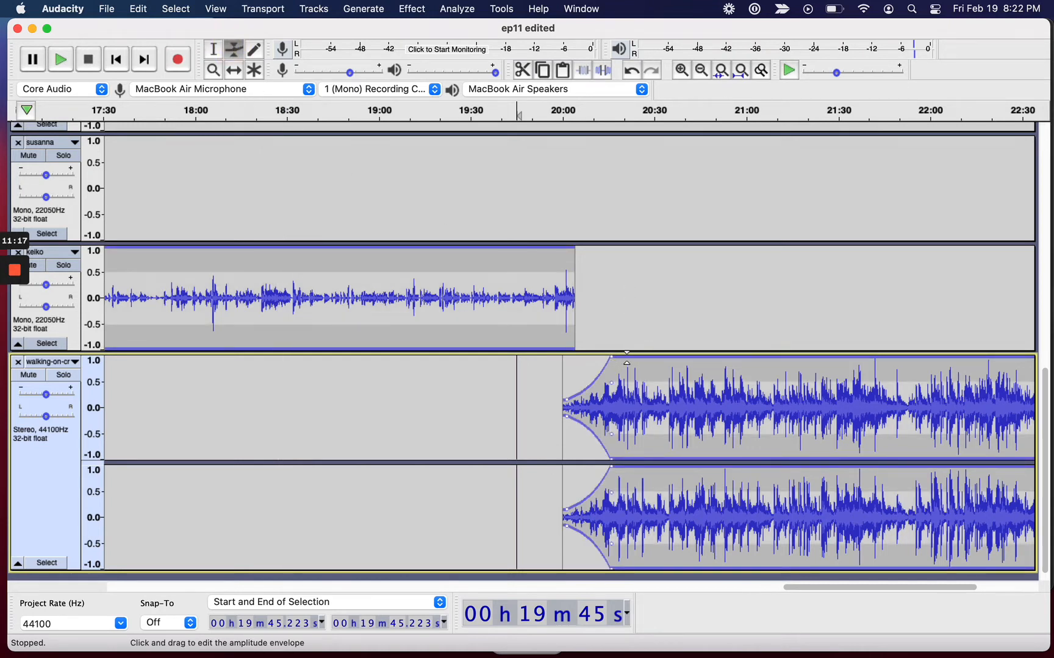
pyautogui.moveTo(626, 361); pyautogui.dragTo(643, 405)
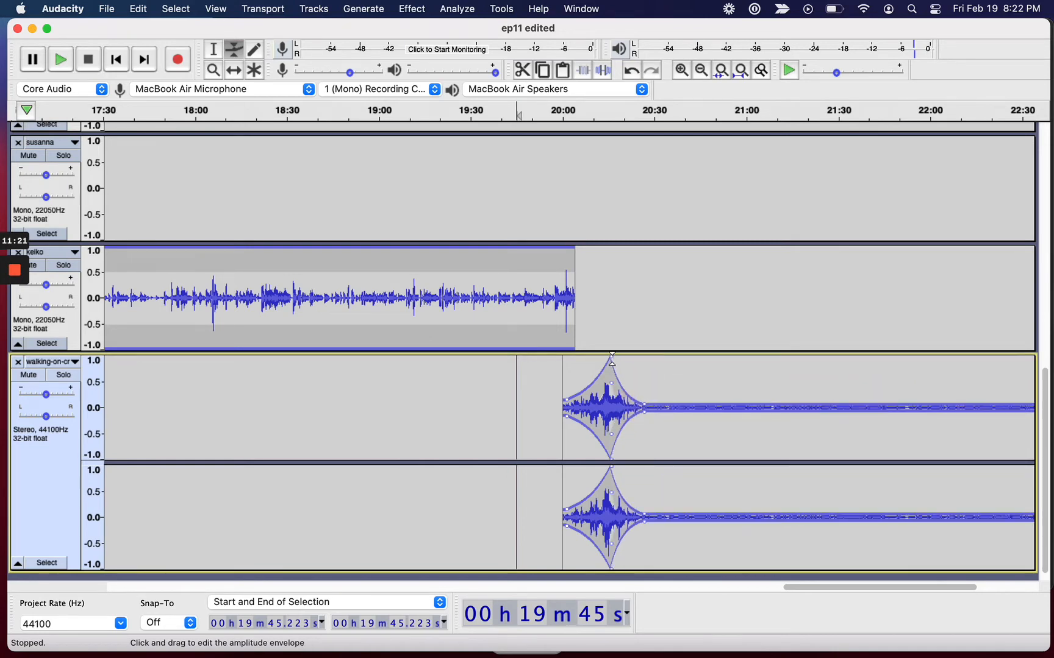
pyautogui.moveTo(612, 360); pyautogui.dragTo(592, 360)
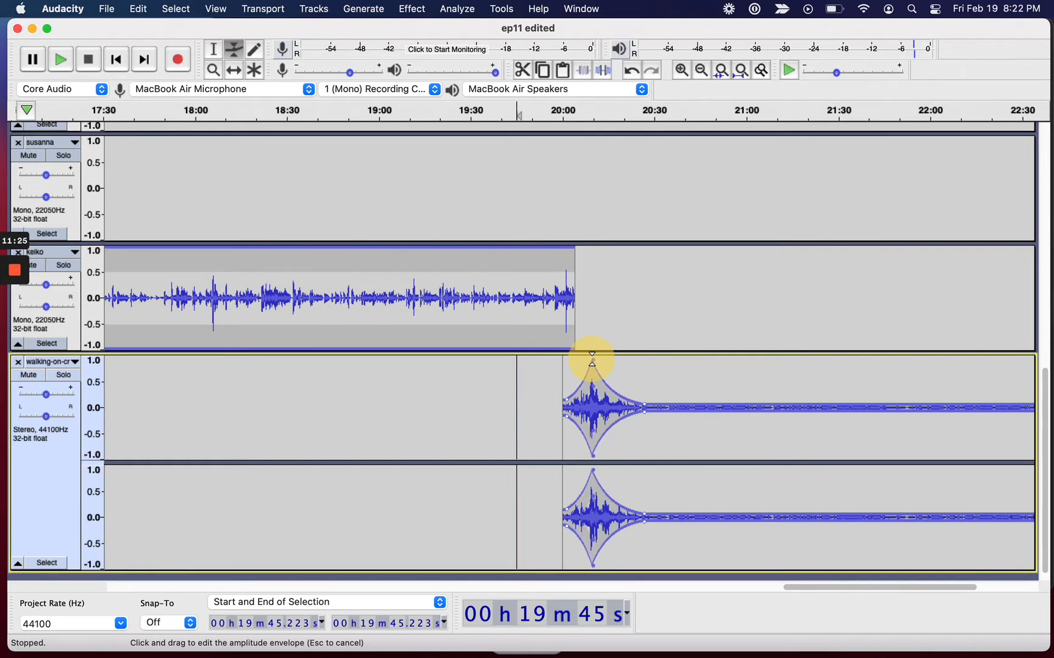
pyautogui.moveTo(592, 359); pyautogui.dragTo(592, 360)
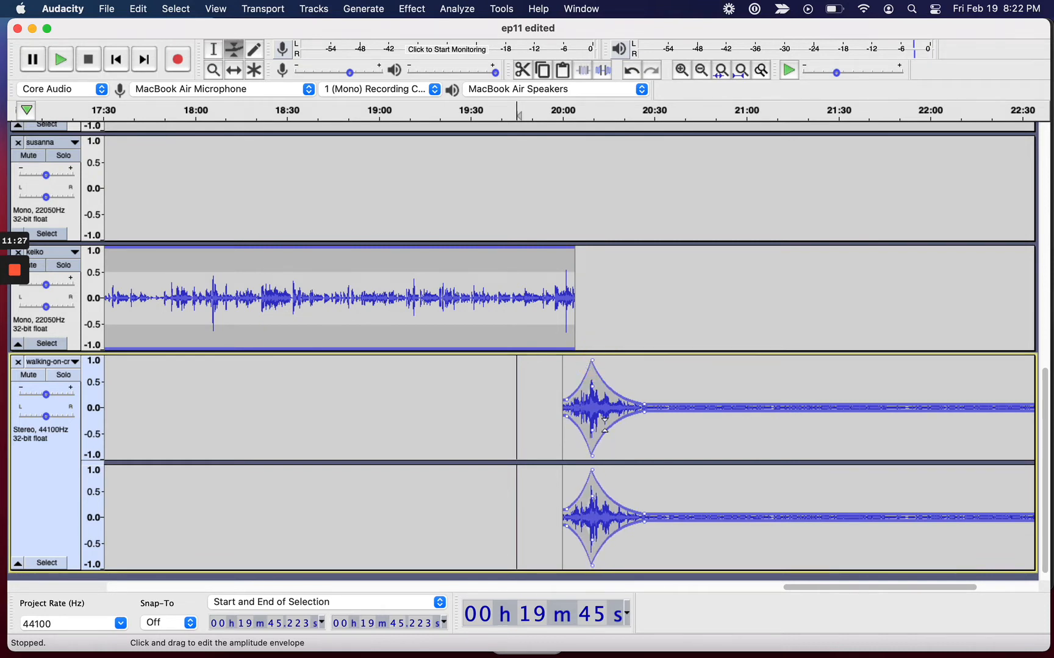
# - Import ep11 outro.m4a from the ep11 folder inside 6-2
pyautogui.click(108, 8)
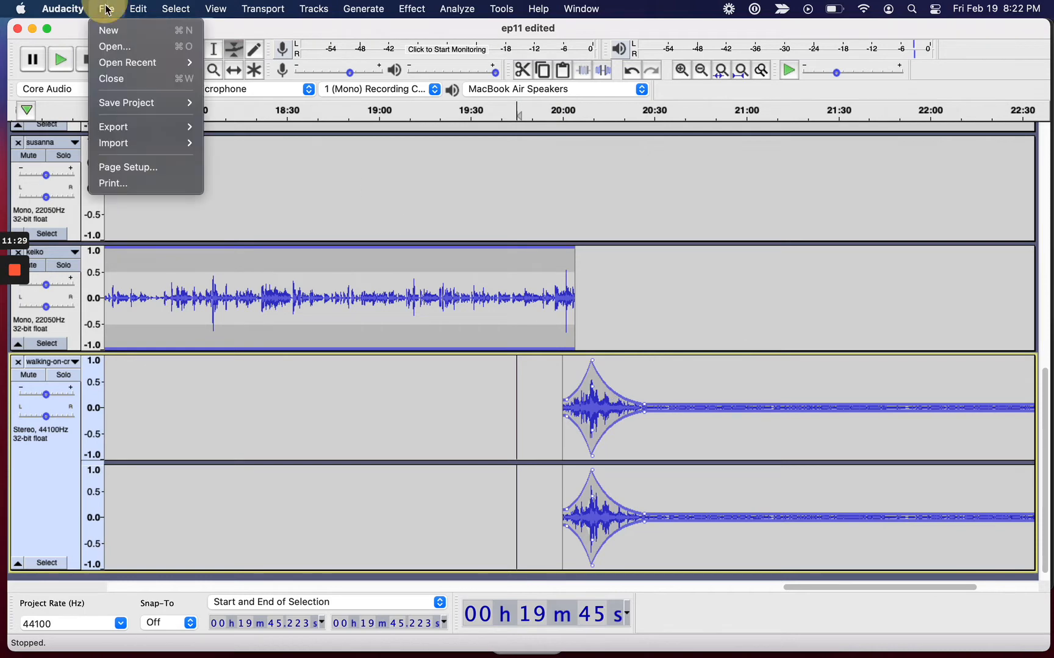
pyautogui.moveTo(189, 144)
pyautogui.click(229, 143)
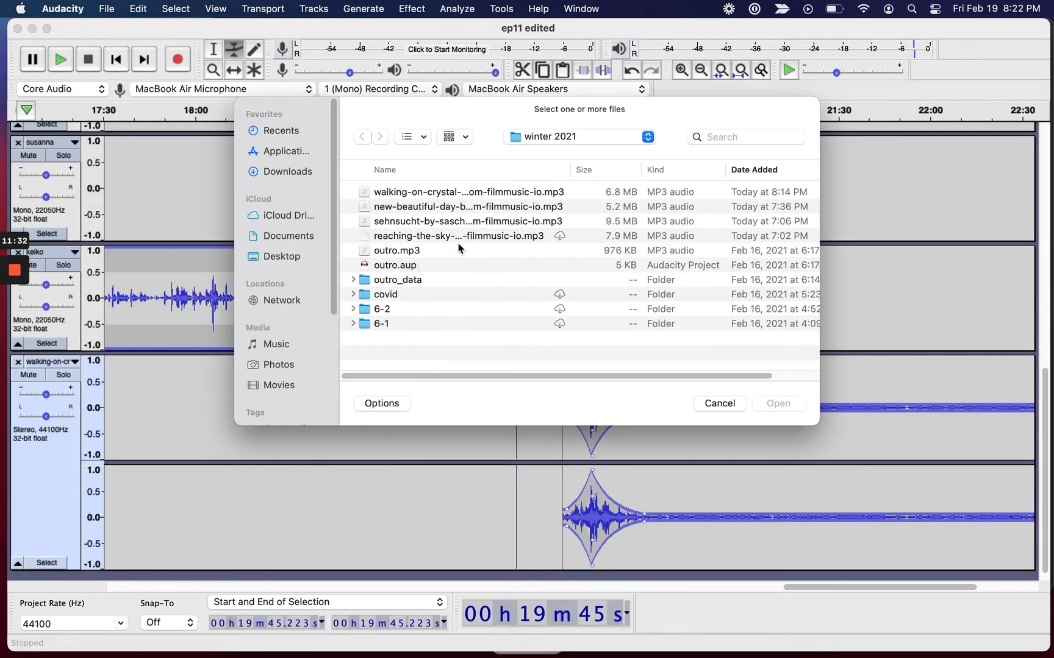
pyautogui.doubleClick(384, 309)
pyautogui.doubleClick(378, 192)
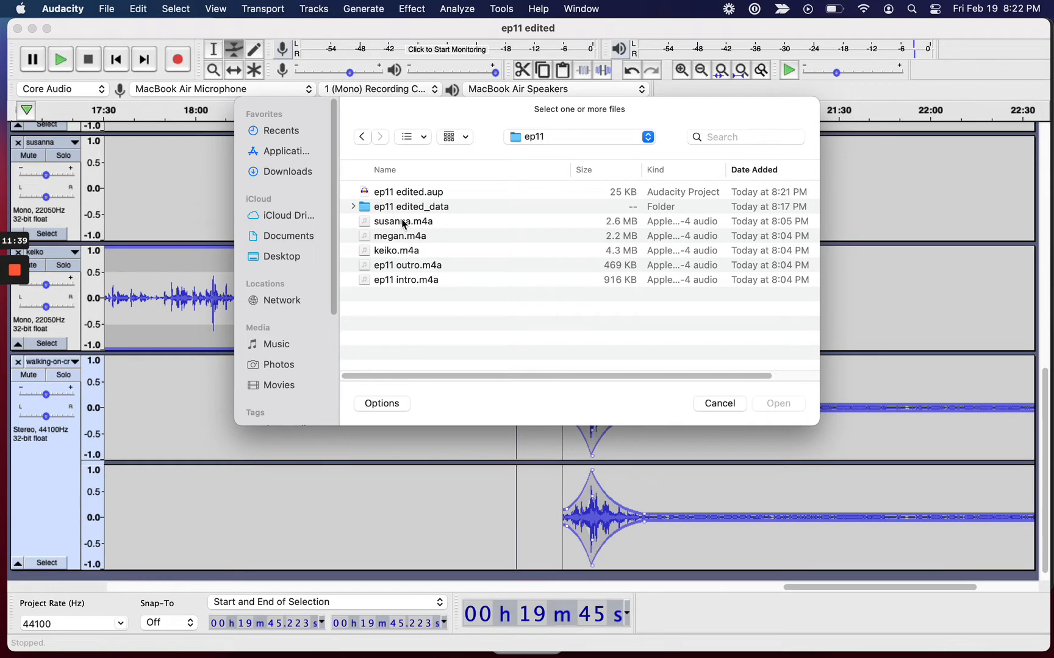
pyautogui.doubleClick(409, 266)
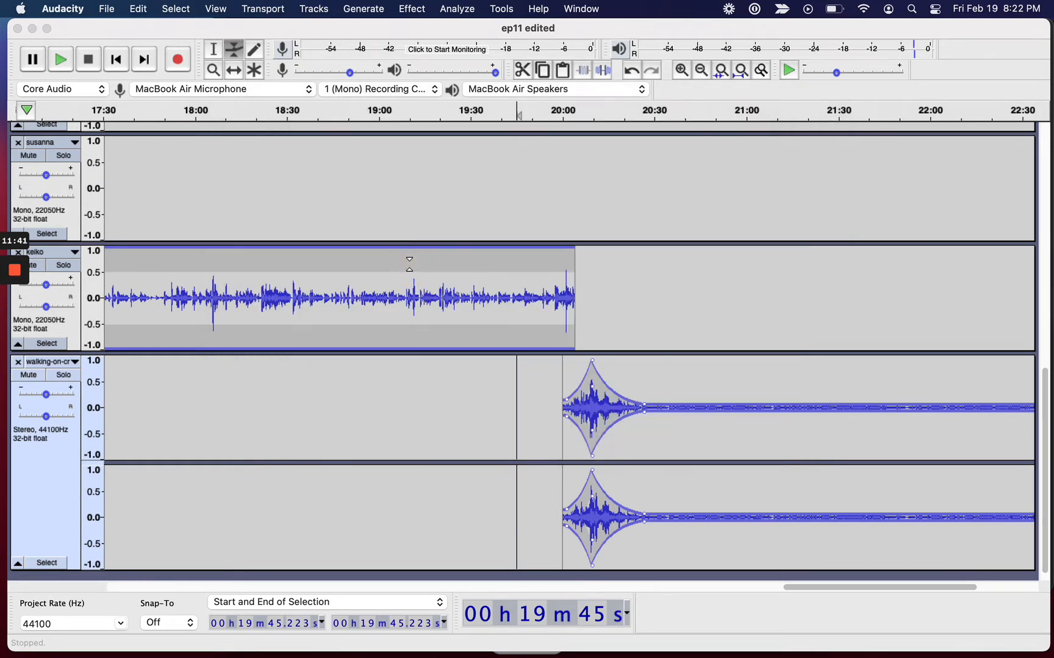
# - Move the outro clip to start at about 20:16, where the music fades down
pyautogui.click(231, 70)
pyautogui.moveTo(122, 406); pyautogui.dragTo(937, 406)
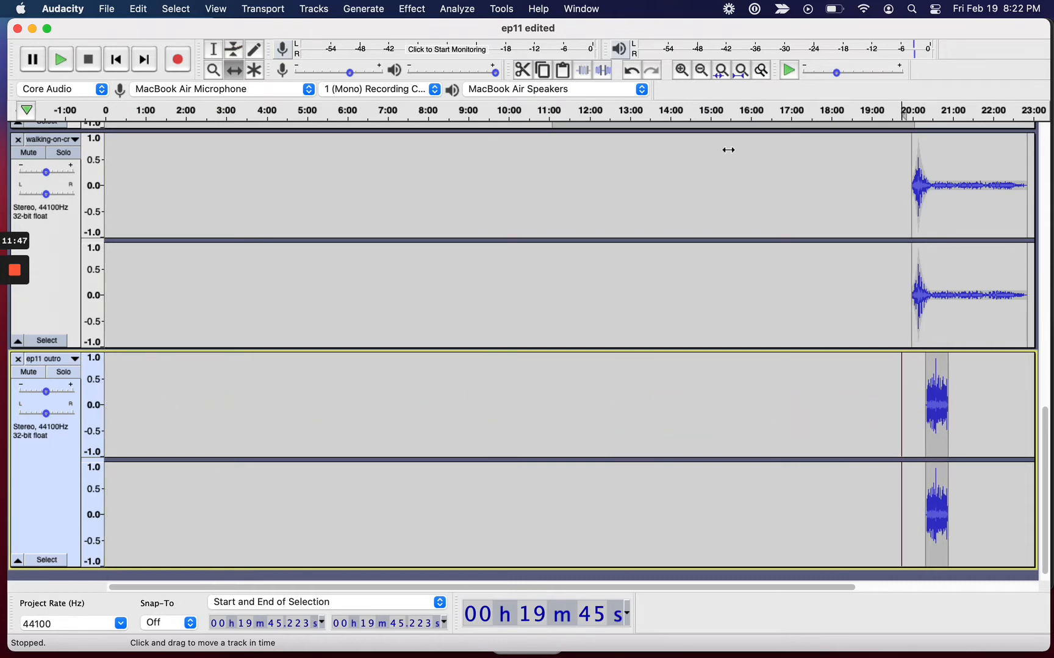
pyautogui.click(684, 71)
pyautogui.click(684, 71)
pyautogui.click(684, 70)
pyautogui.click(685, 72)
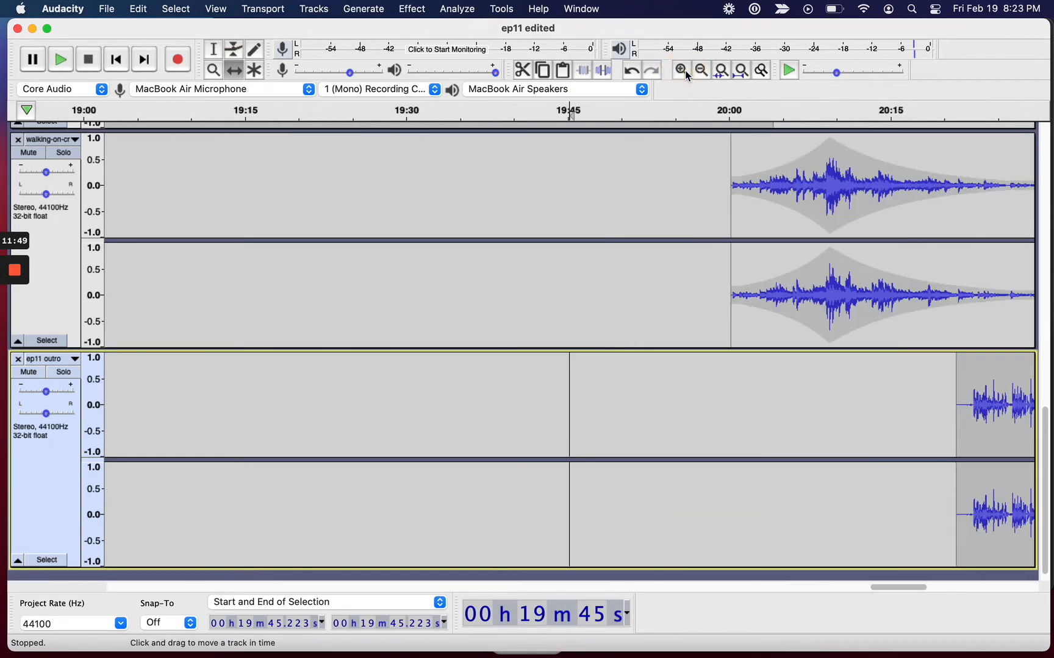
pyautogui.moveTo(1008, 406); pyautogui.dragTo(955, 405)
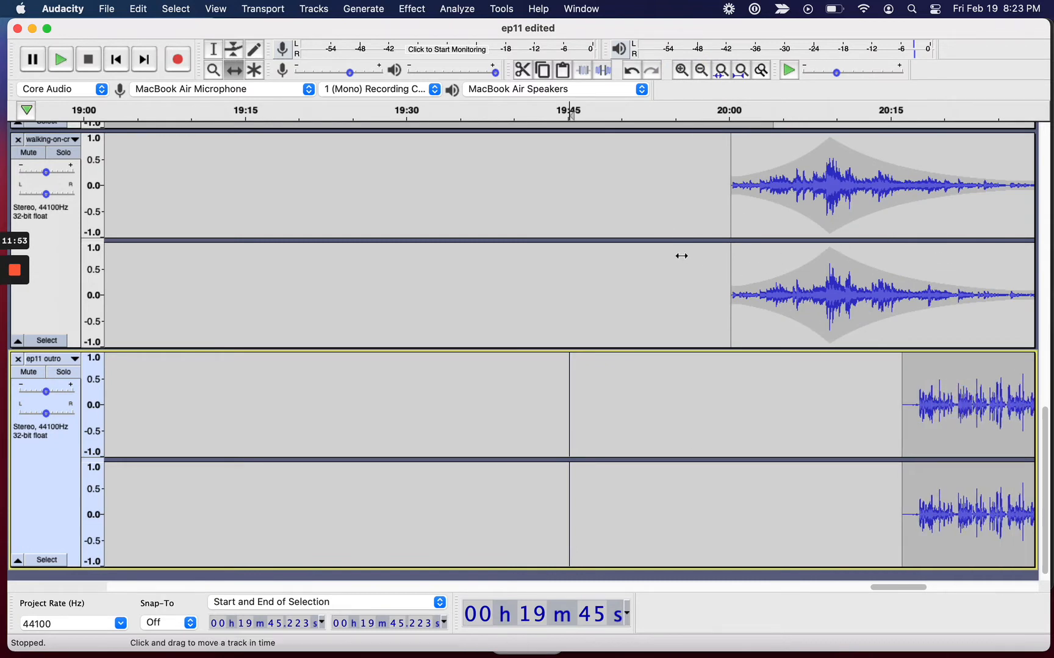
# - Play the transition into the outro from about 19:55 and delete the silence before its first words, up to about 20:17.1
pyautogui.click(214, 55)
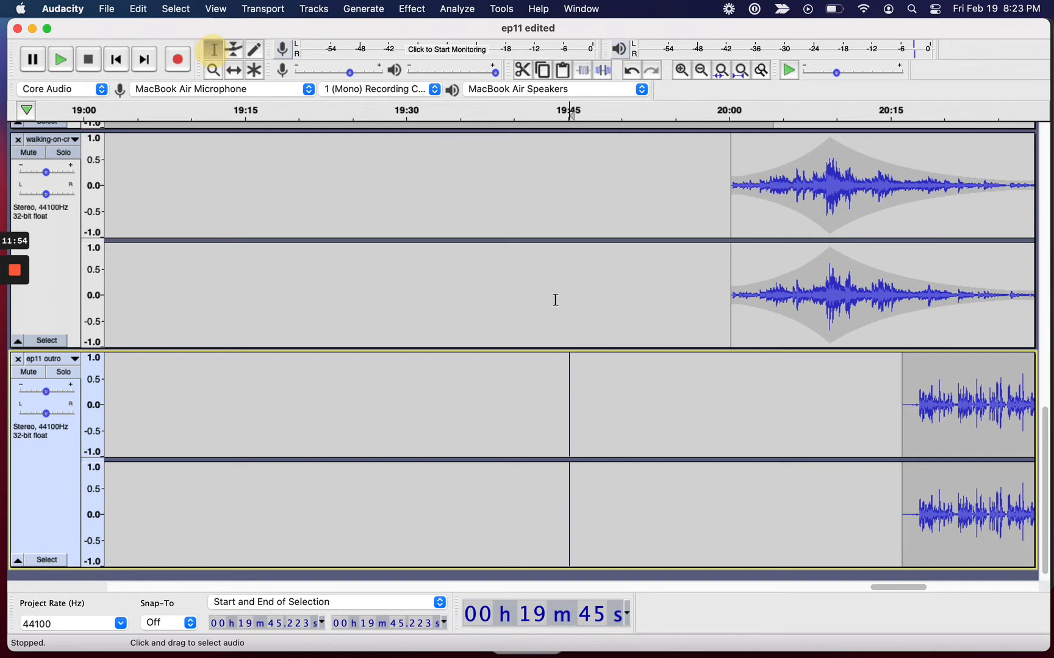
pyautogui.click(676, 393)
pyautogui.press('space')
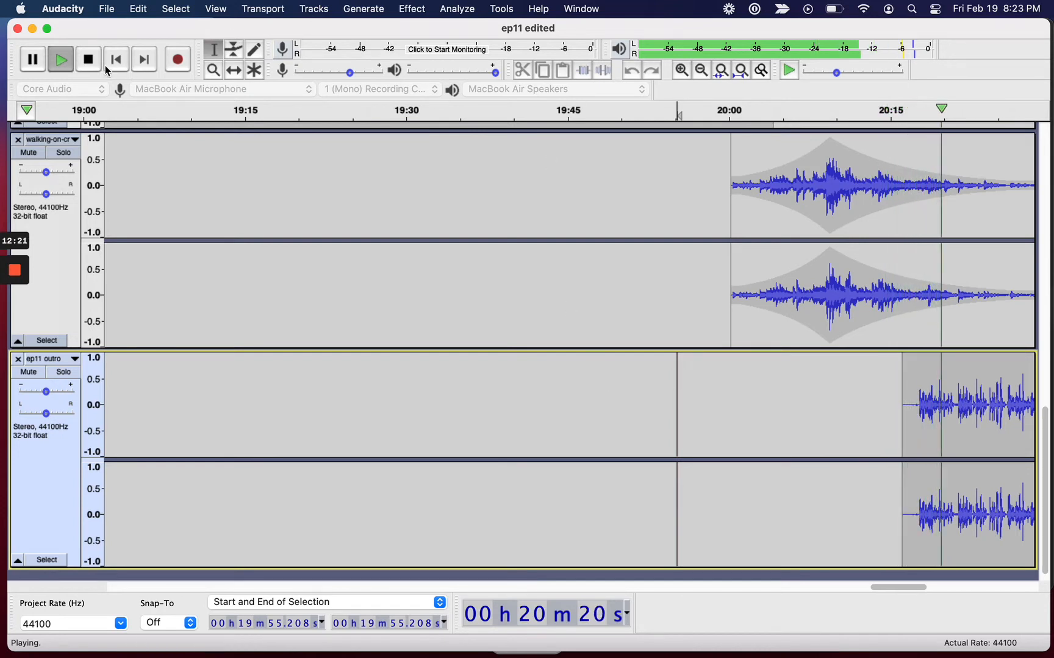
pyautogui.click(88, 59)
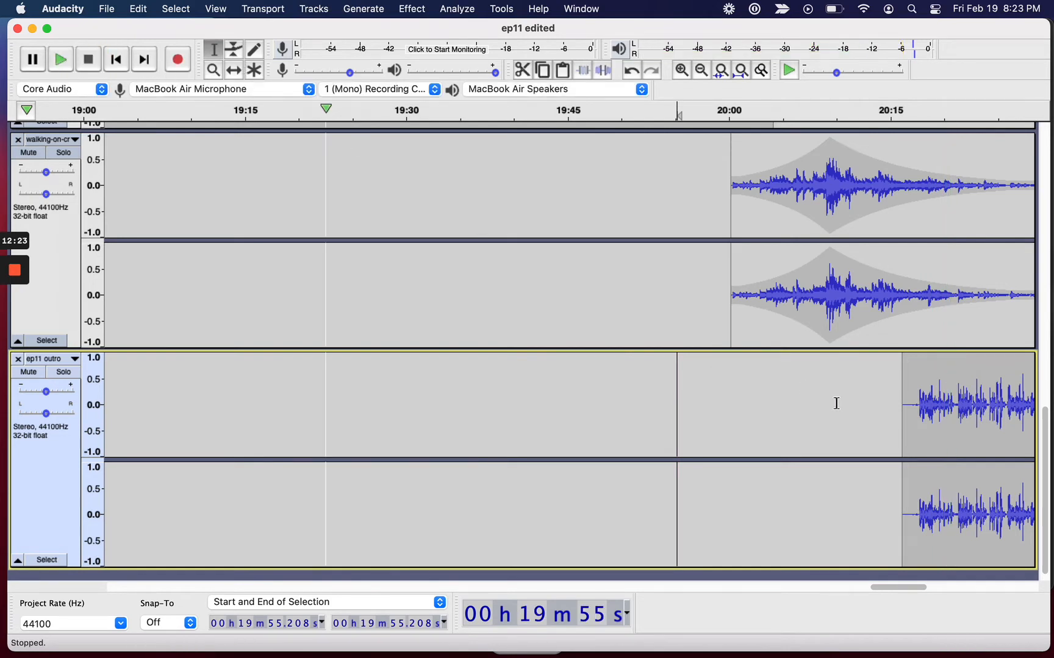
pyautogui.moveTo(912, 401); pyautogui.dragTo(894, 400)
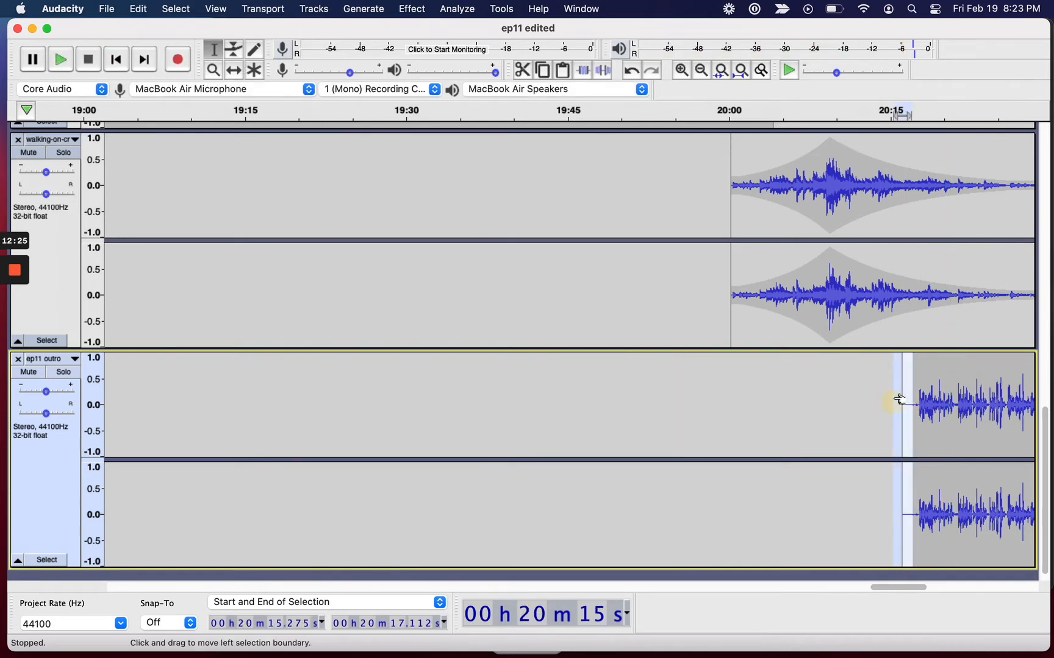
pyautogui.press('Delete')
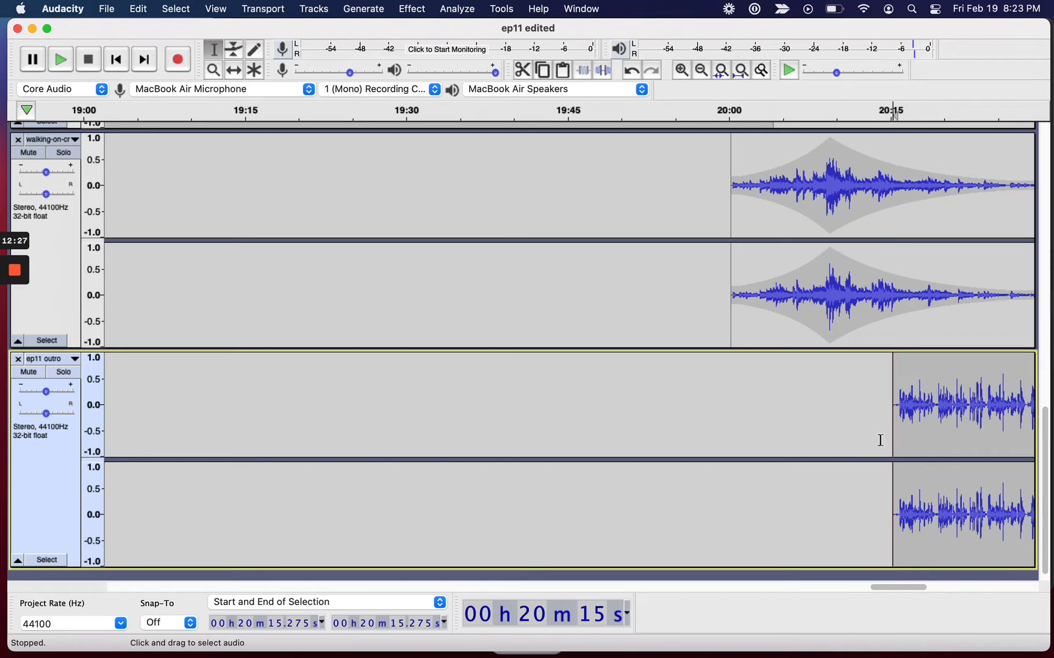
# - Delete the rest of the walking-on-cr music track from about 20:58 to its end, leaving a short tail after the outro
pyautogui.moveTo(947, 587)
pyautogui.mouseDown()
pyautogui.moveTo(981, 584)
pyautogui.moveTo(967, 585)
pyautogui.mouseUp()
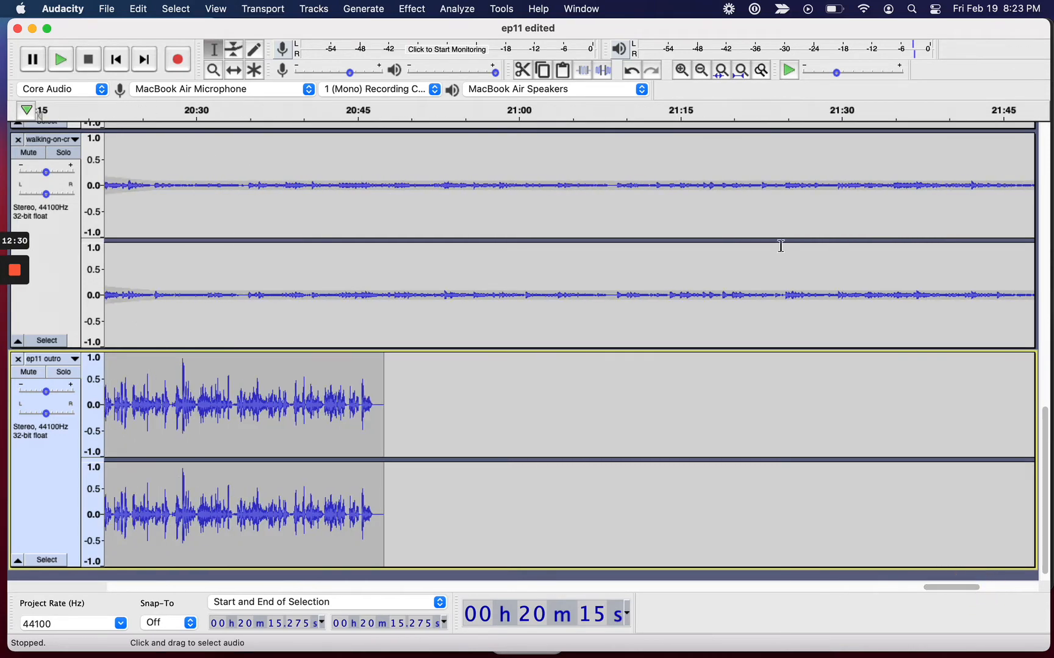
pyautogui.click(702, 71)
pyautogui.click(702, 72)
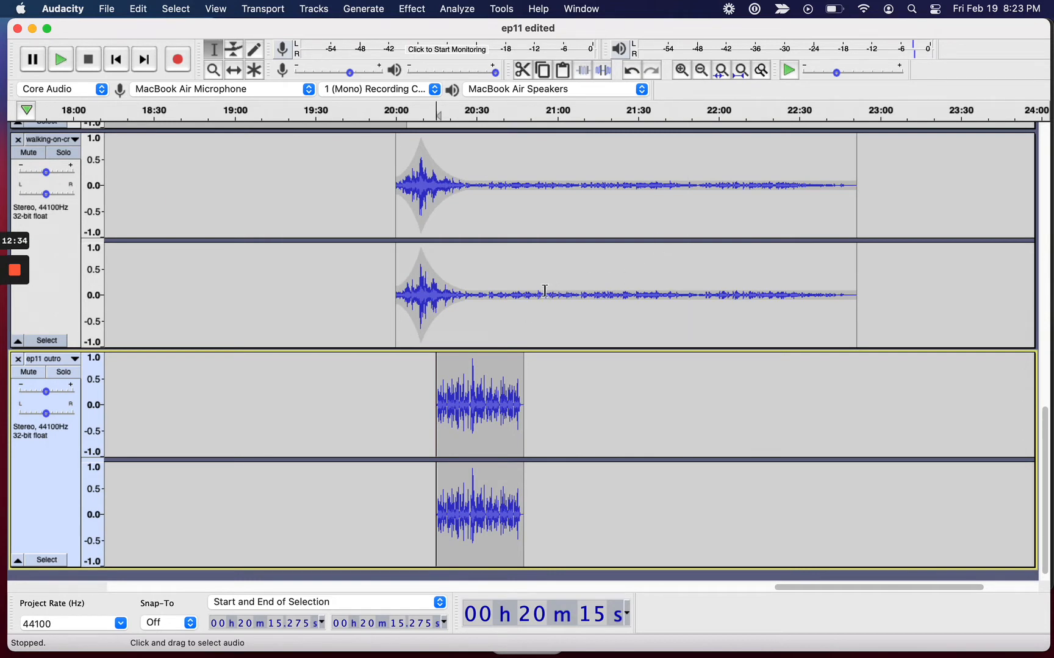
pyautogui.moveTo(545, 291); pyautogui.dragTo(824, 295)
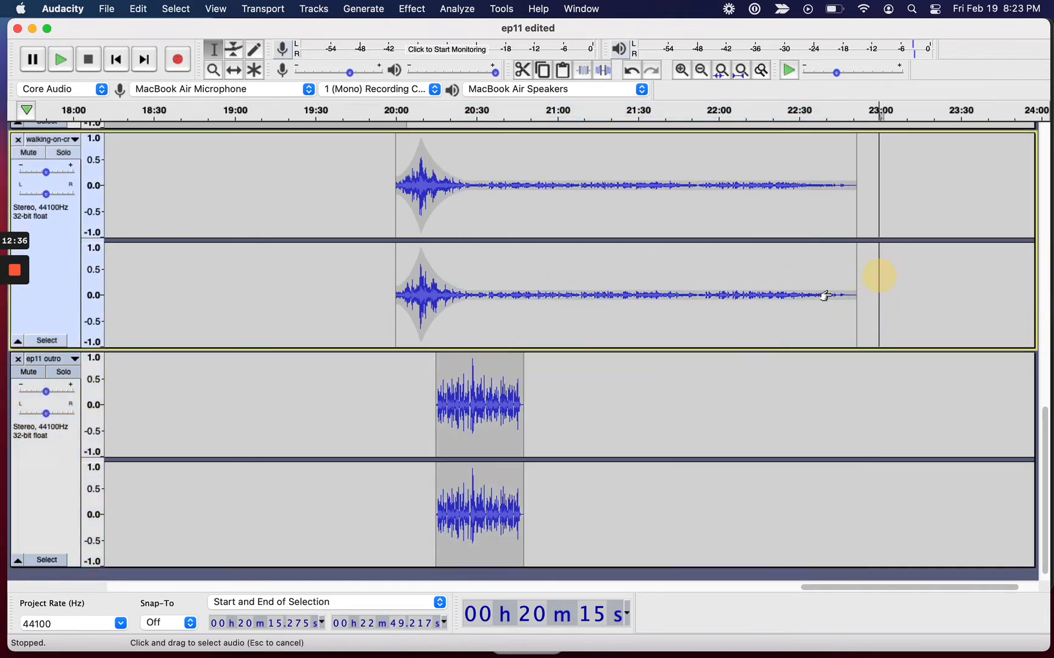
pyautogui.moveTo(552, 295); pyautogui.dragTo(865, 297)
pyautogui.press('Delete')
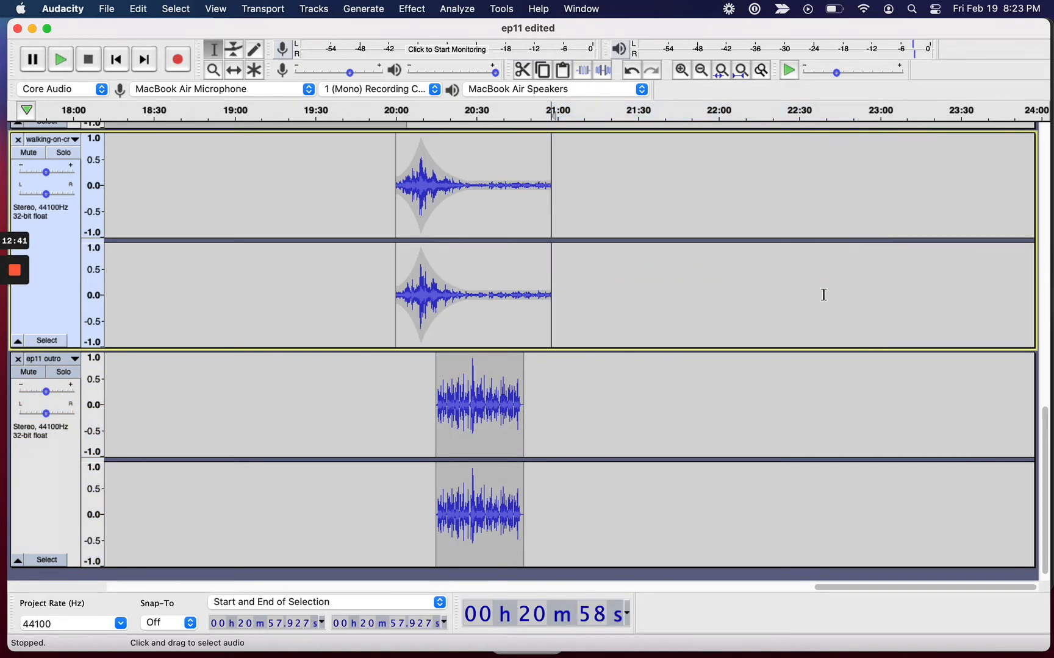
# - Shape the music's envelope to rise from about 20:47 to full level at 20:48, and fade out from about 20:56 to its end
pyautogui.click(682, 70)
pyautogui.click(682, 71)
pyautogui.click(684, 71)
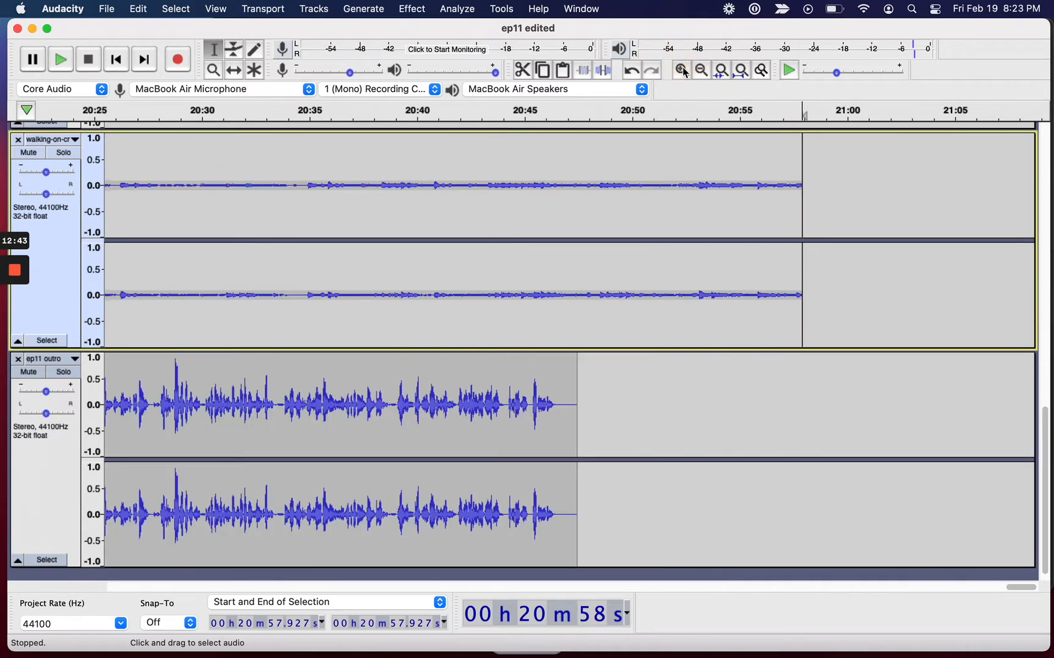
pyautogui.click(683, 72)
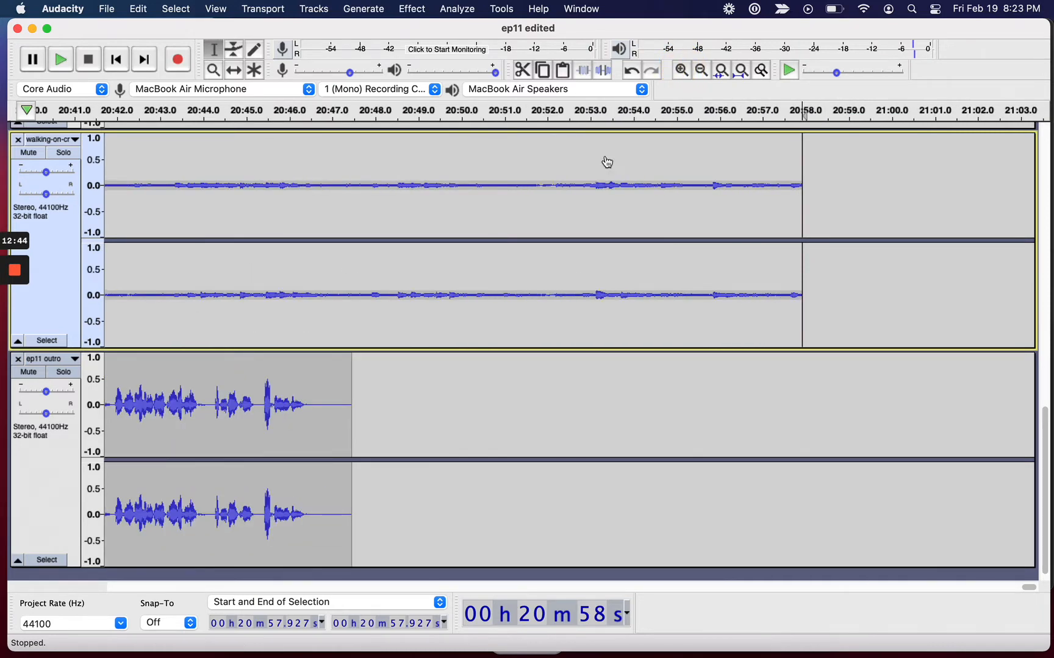
pyautogui.click(233, 49)
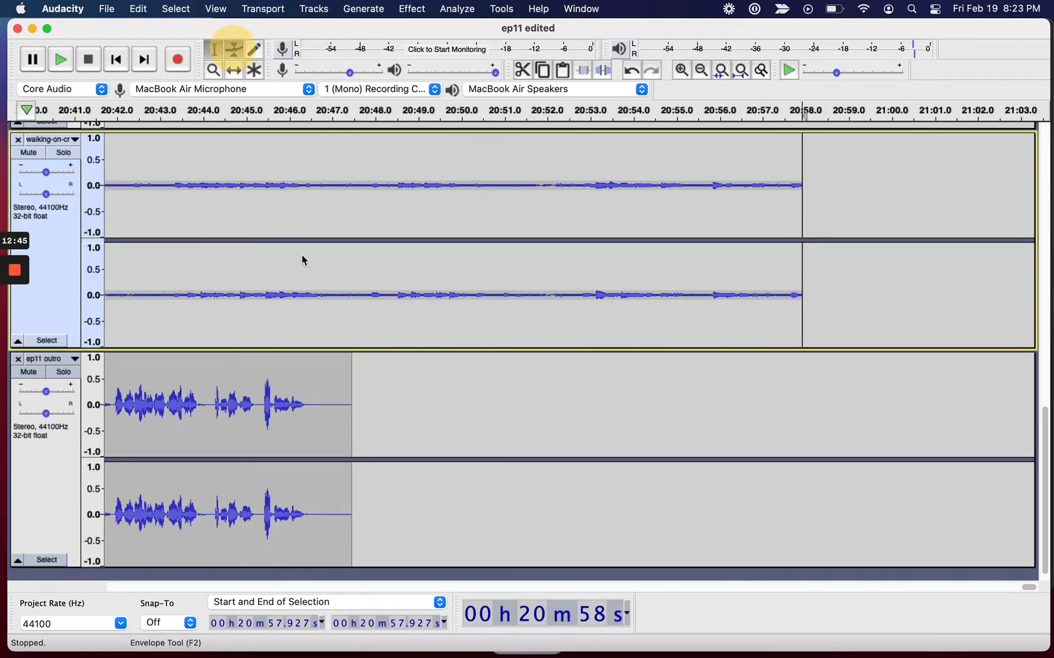
pyautogui.click(328, 284)
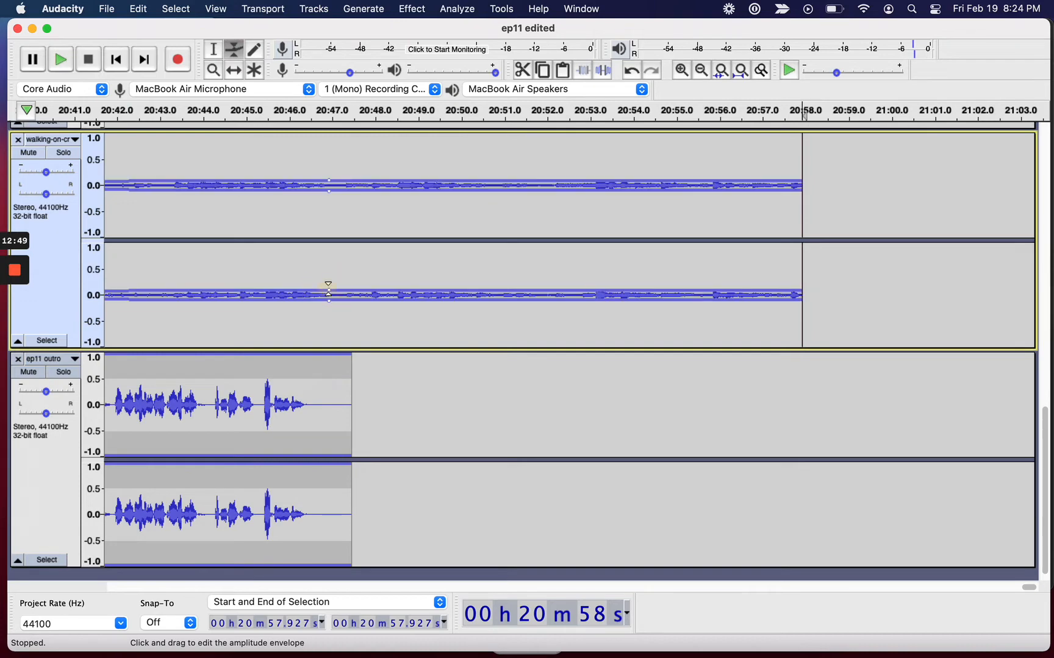
pyautogui.moveTo(328, 284); pyautogui.dragTo(379, 242)
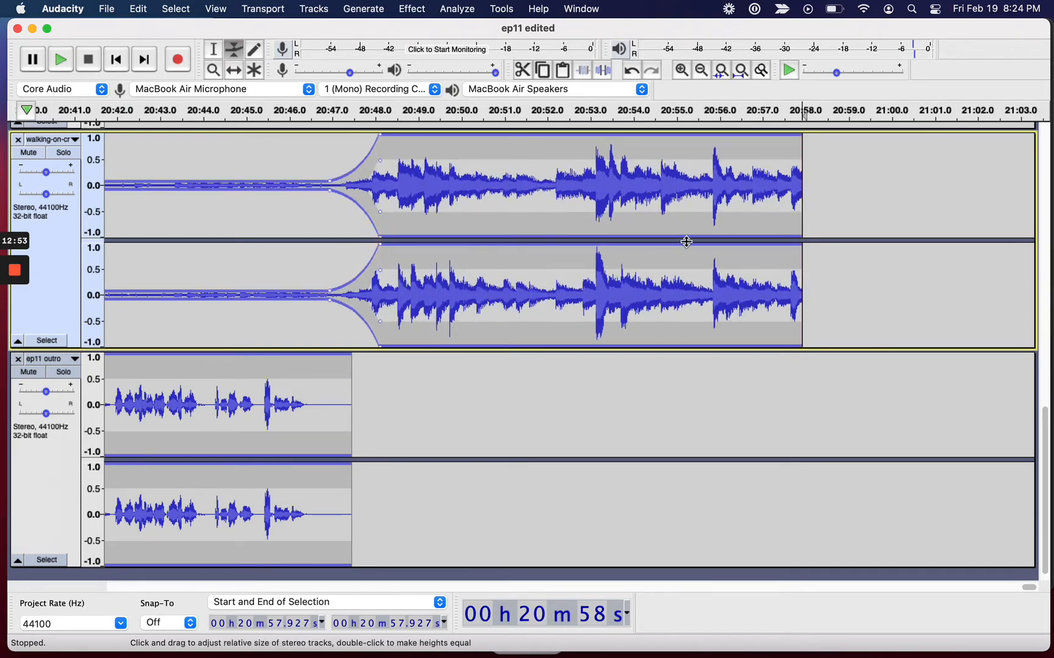
pyautogui.click(732, 240)
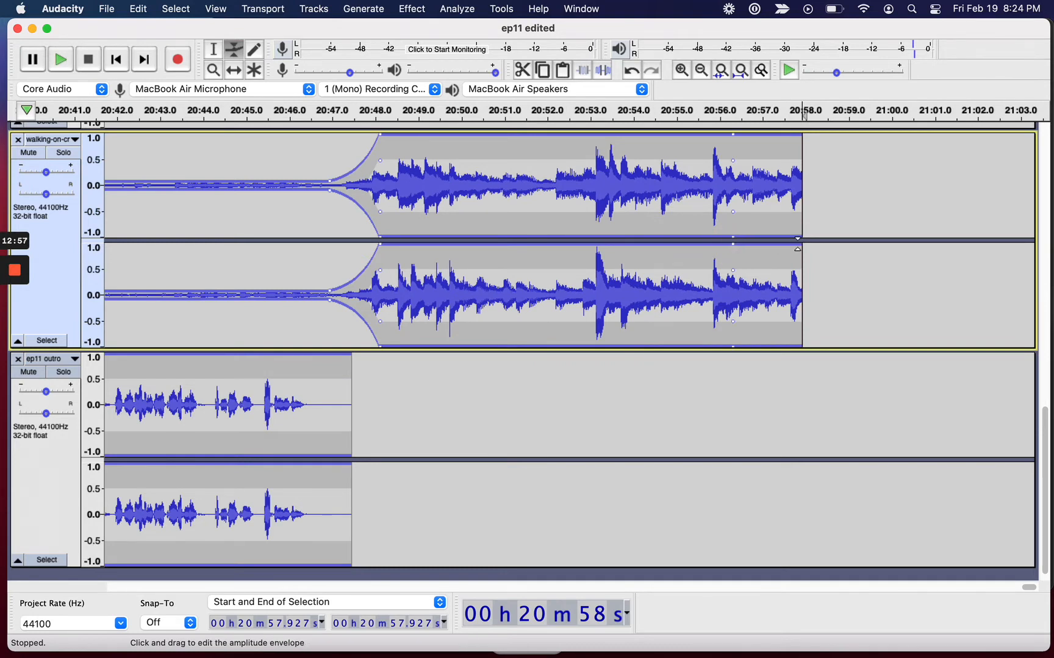
pyautogui.moveTo(801, 244); pyautogui.dragTo(802, 289)
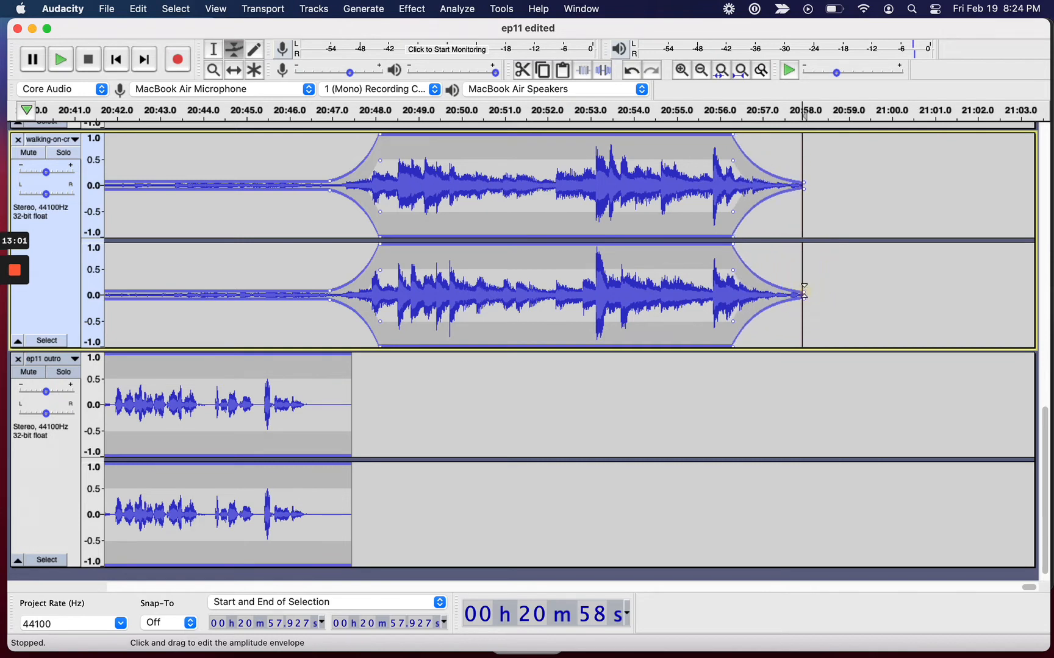
# - Start an MP3 export of the edited episode and choose the ep11 folder inside 6-2 as its destination
pyautogui.click(212, 52)
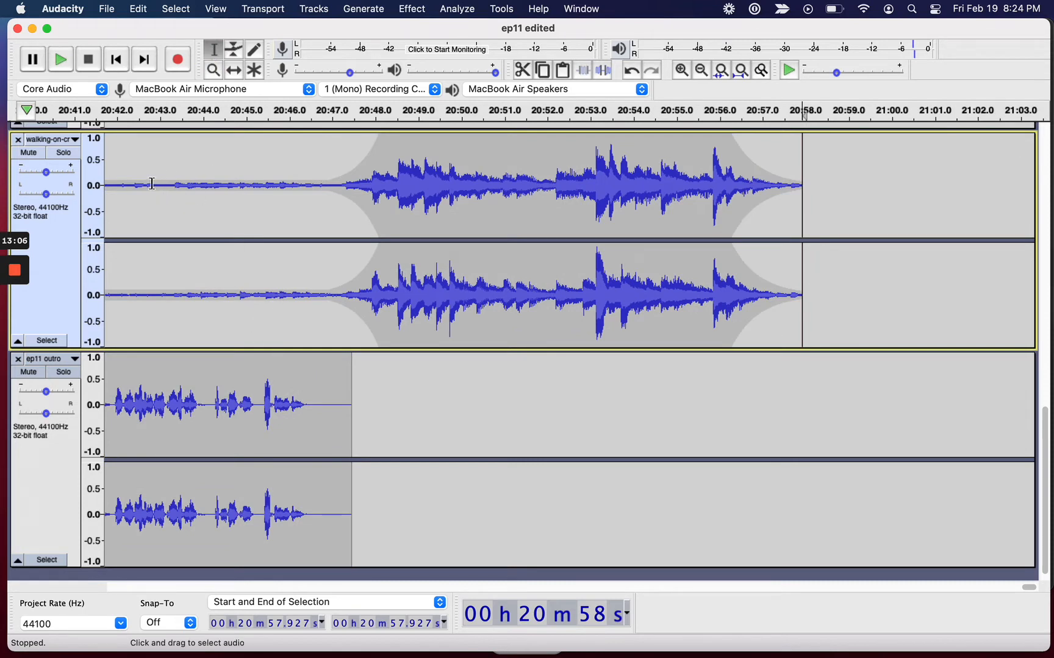
pyautogui.click(104, 8)
pyautogui.moveTo(125, 132)
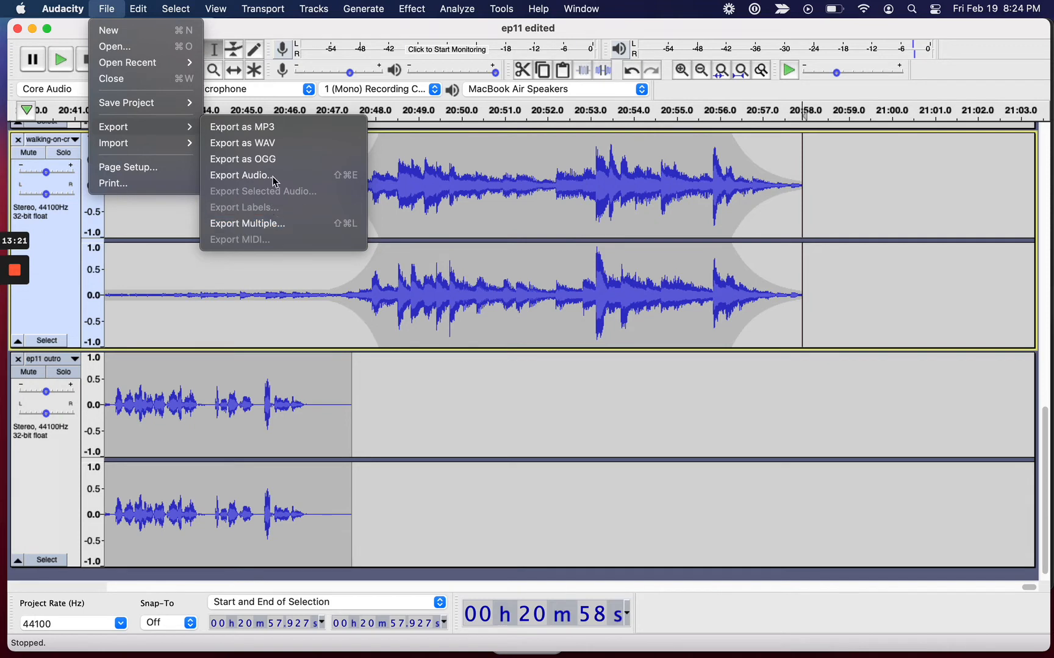
pyautogui.click(288, 128)
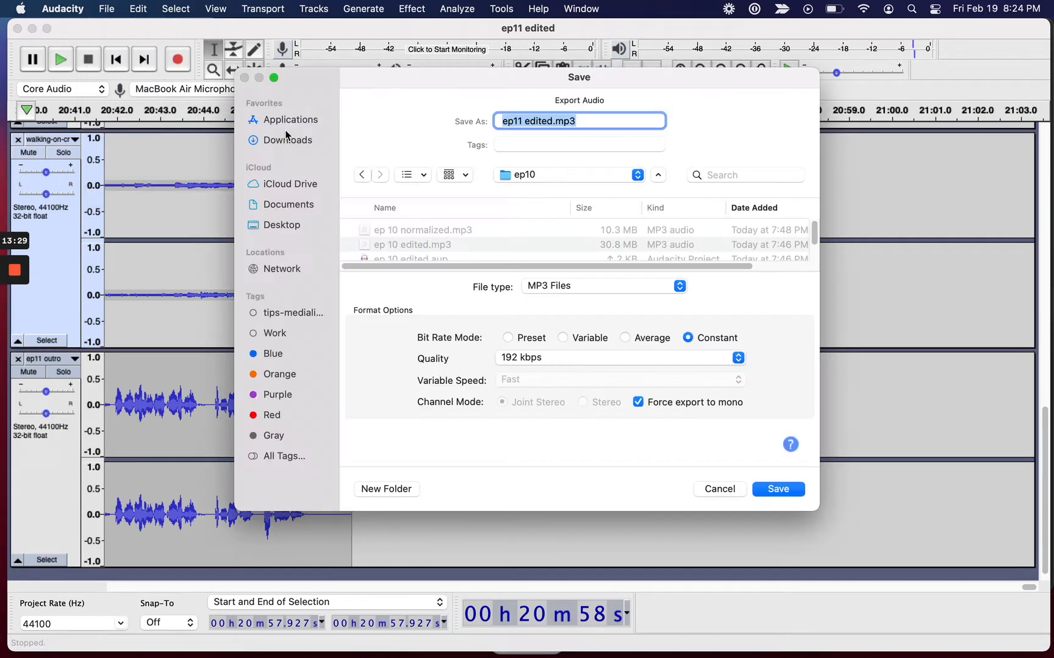
pyautogui.click(518, 178)
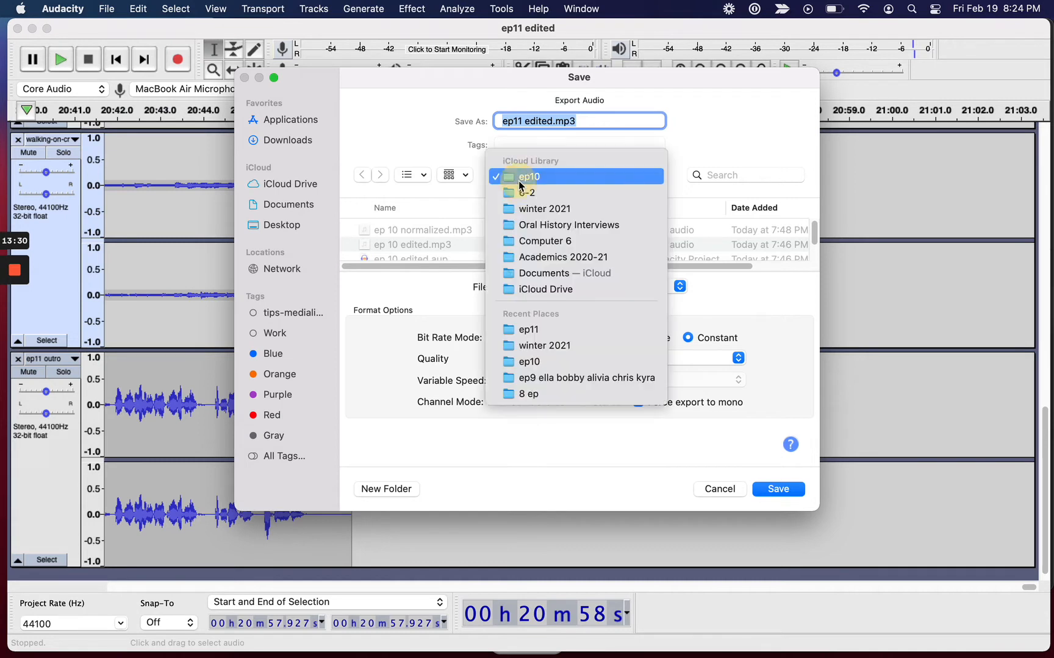
pyautogui.click(521, 193)
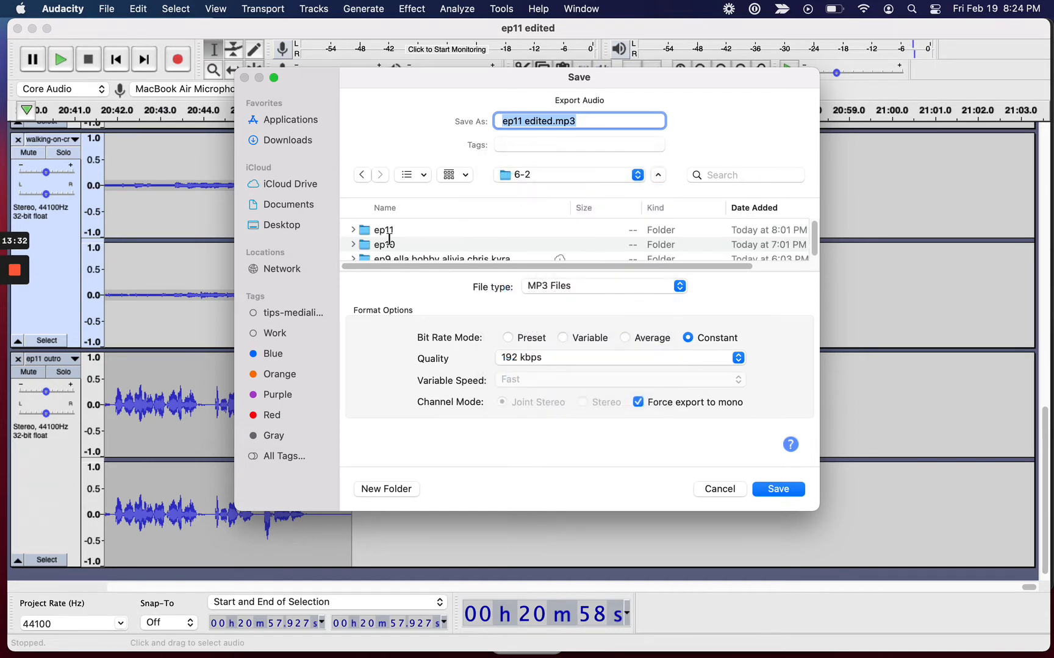
pyautogui.doubleClick(370, 232)
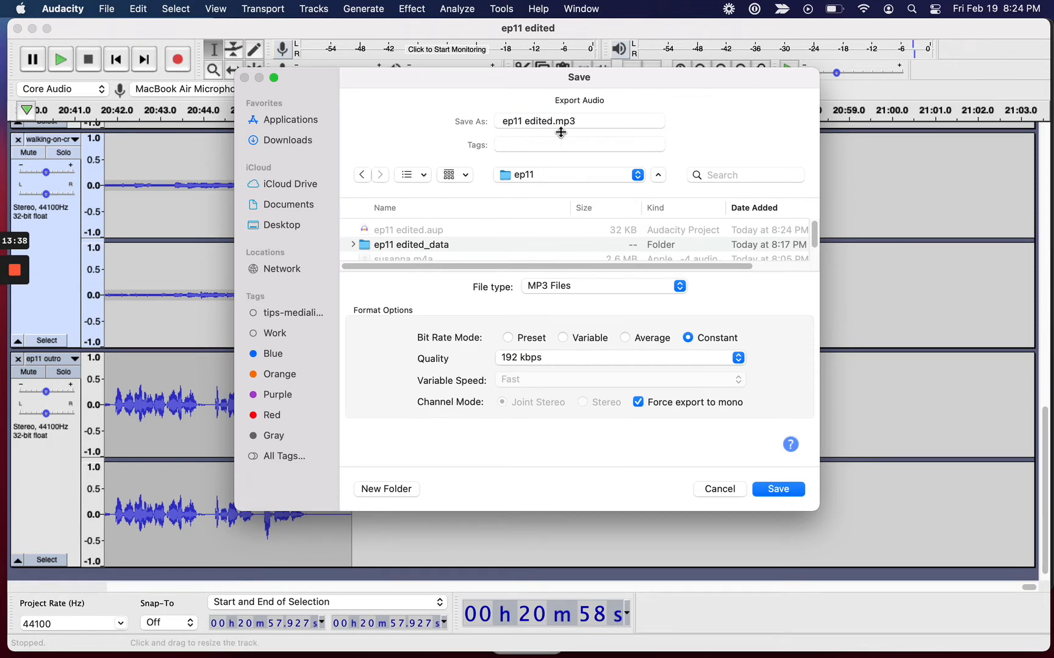
# - Keep the export quality at 192 kbps and save ep11 edited.mp3 as a mono mixdown
pyautogui.click(510, 356)
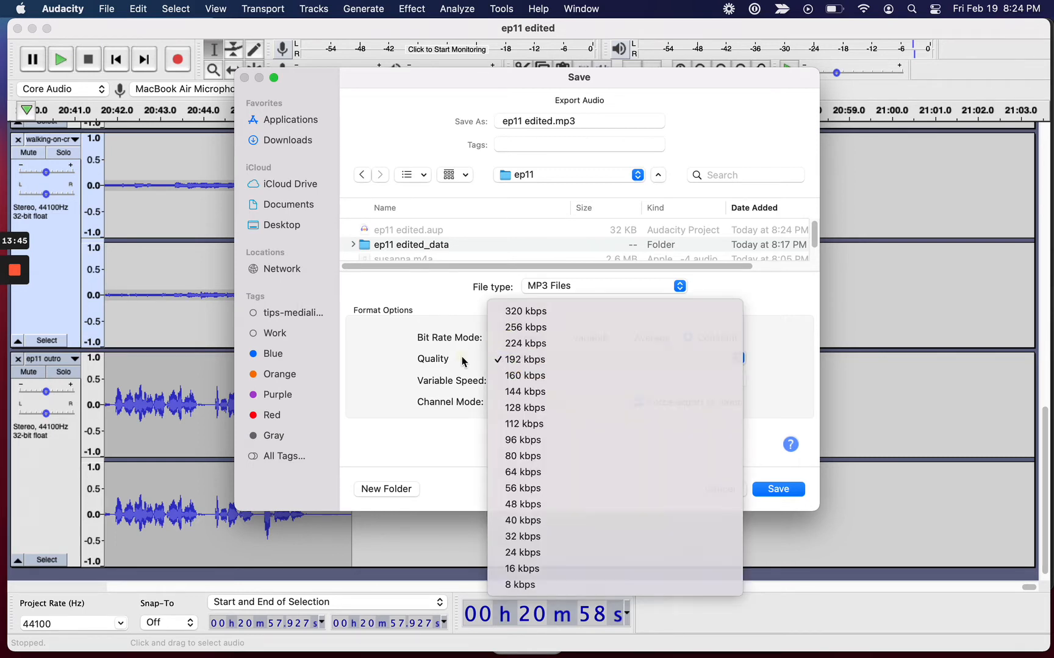
pyautogui.click(486, 364)
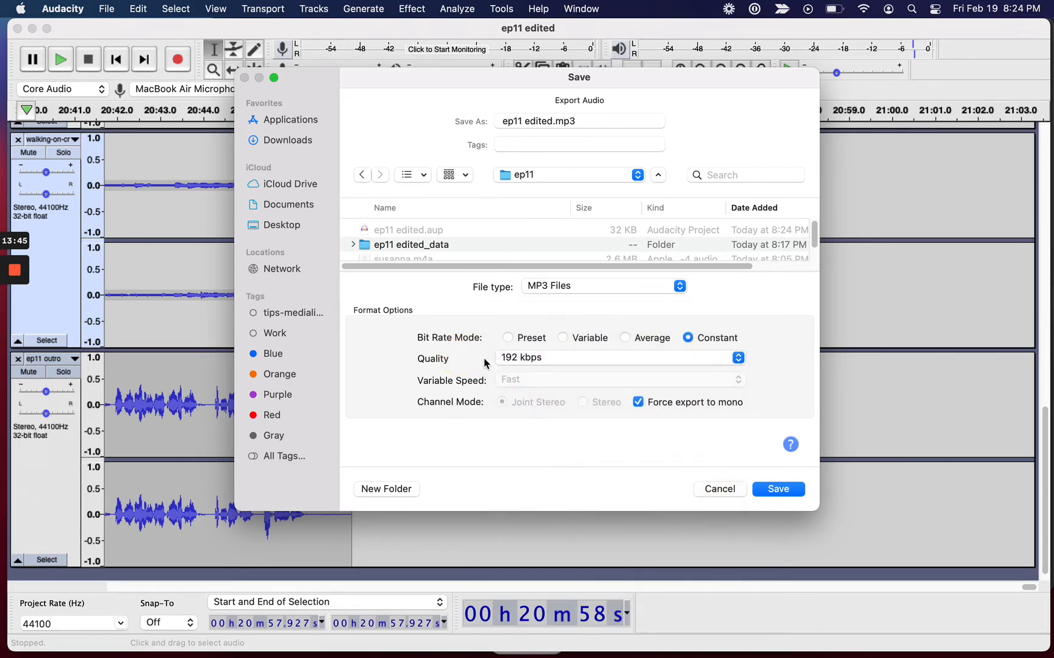
pyautogui.click(770, 491)
pyautogui.click(630, 371)
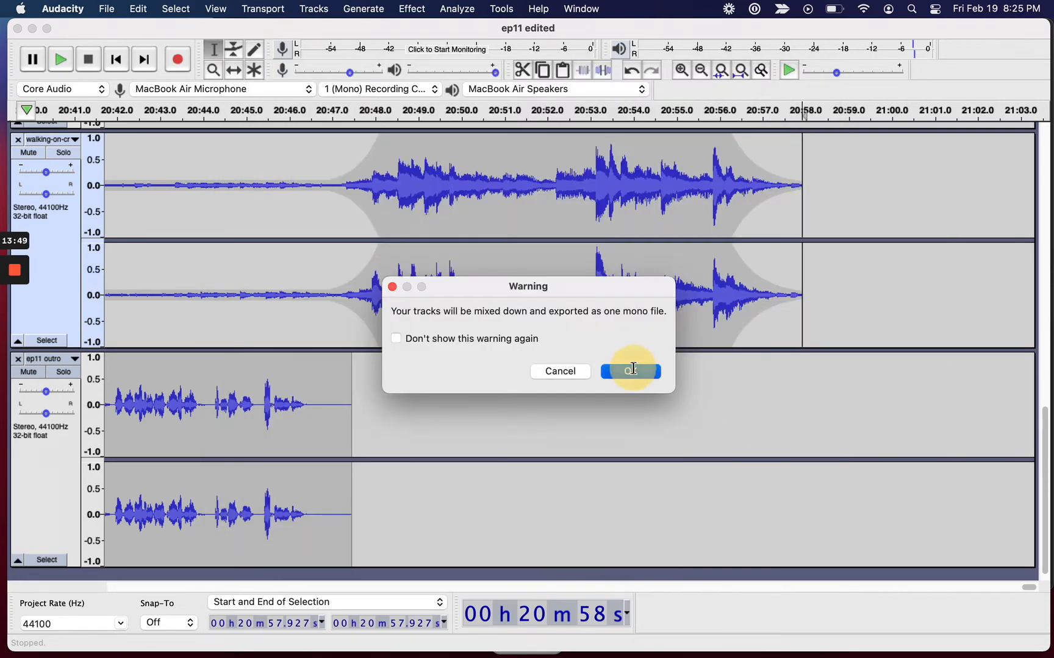
pyautogui.click(673, 470)
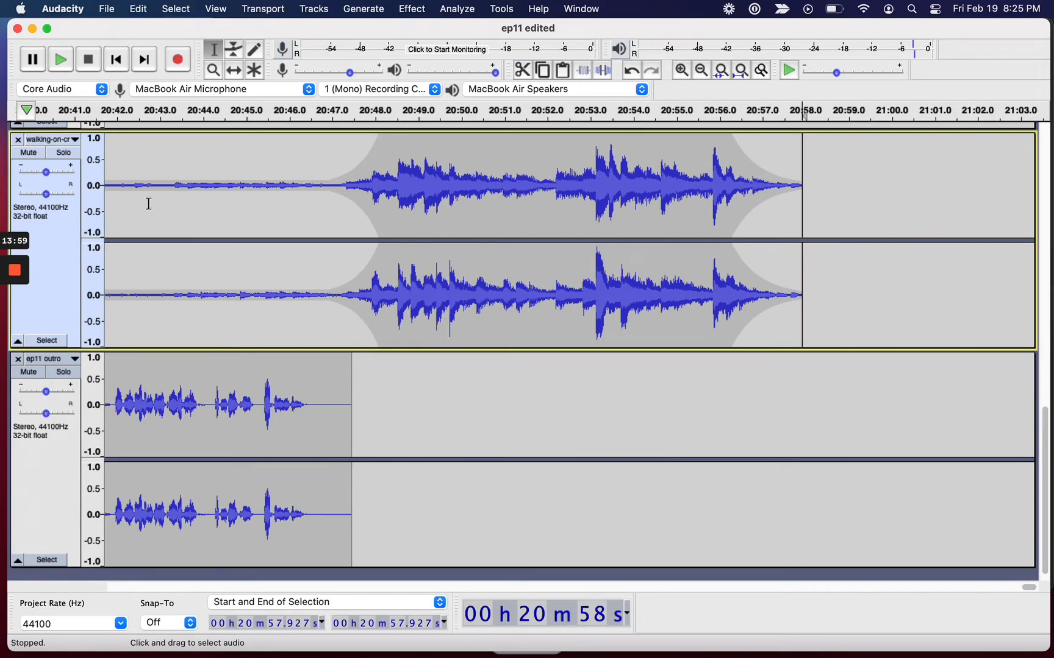
# - Switch to Chrome's Casady Voices profile and create a new episode in Anchor
pyautogui.click(55, 198)
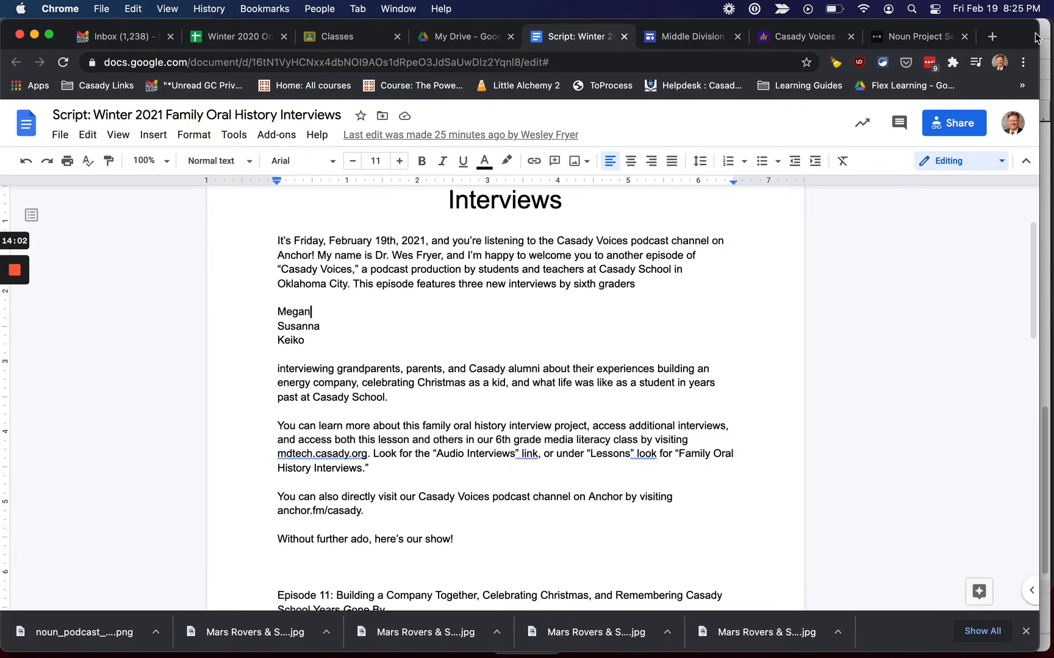
pyautogui.click(999, 62)
pyautogui.click(890, 327)
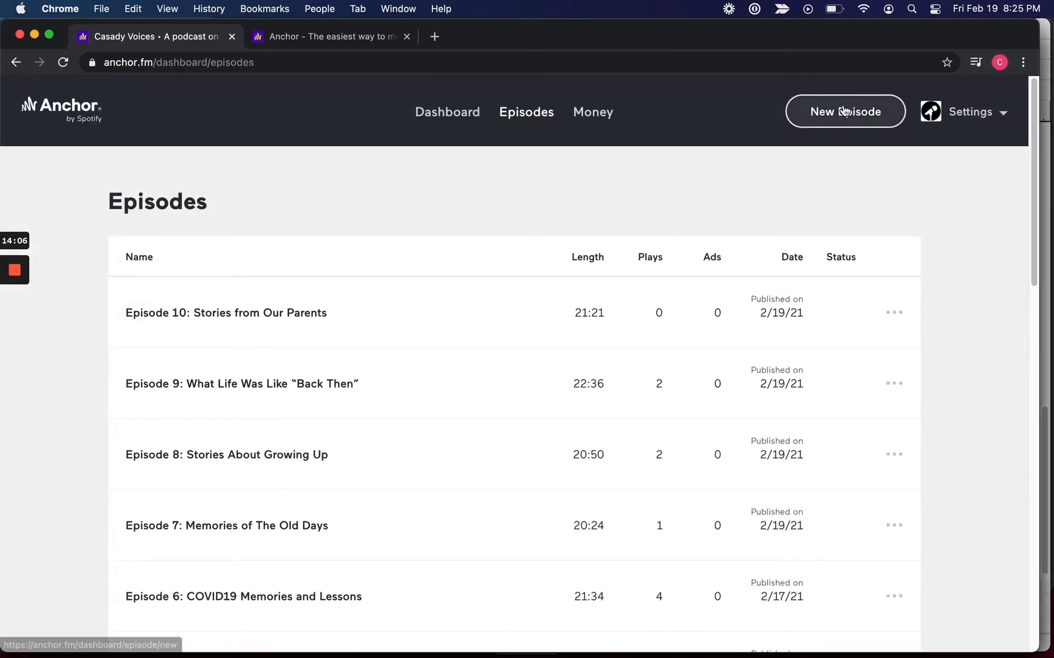
pyautogui.click(844, 112)
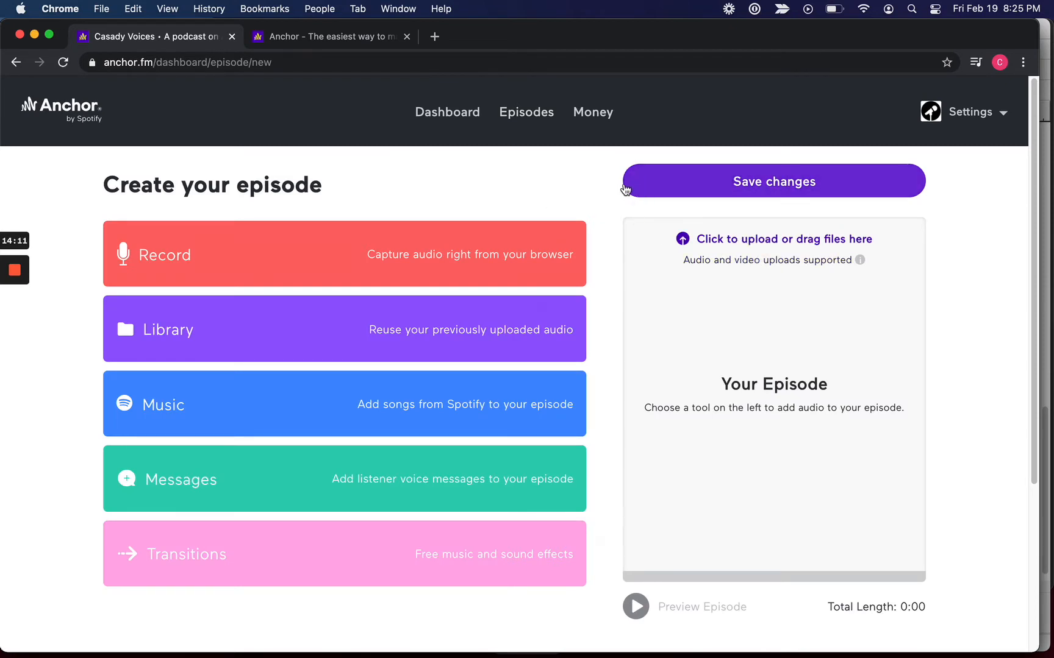
# - Switch to the personal Chrome profile and start a new Auphonic production
pyautogui.click(1000, 63)
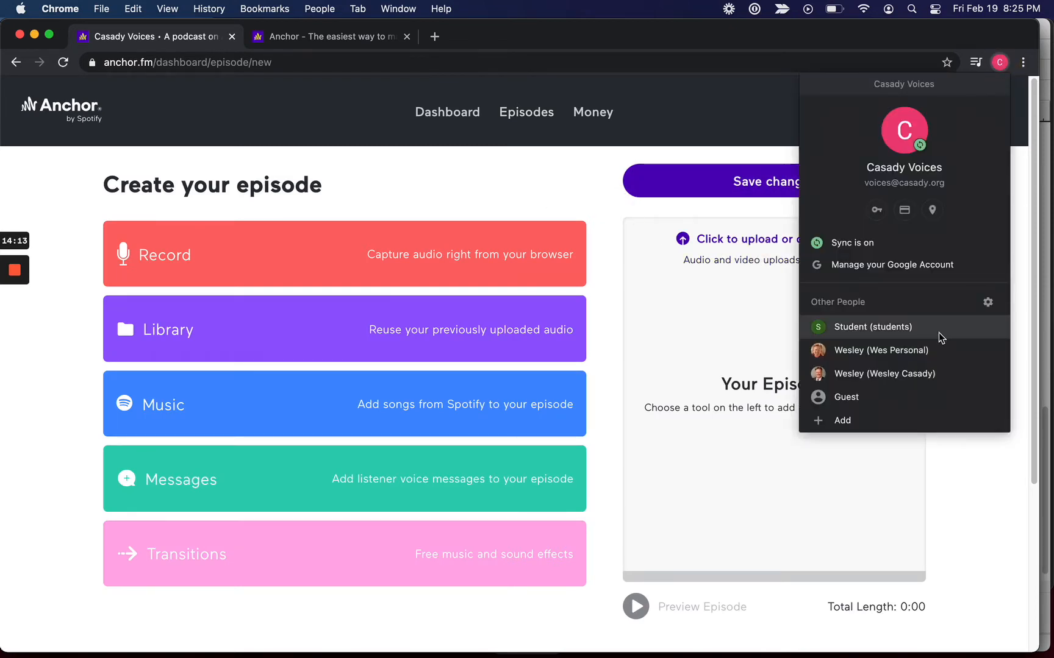
pyautogui.click(926, 351)
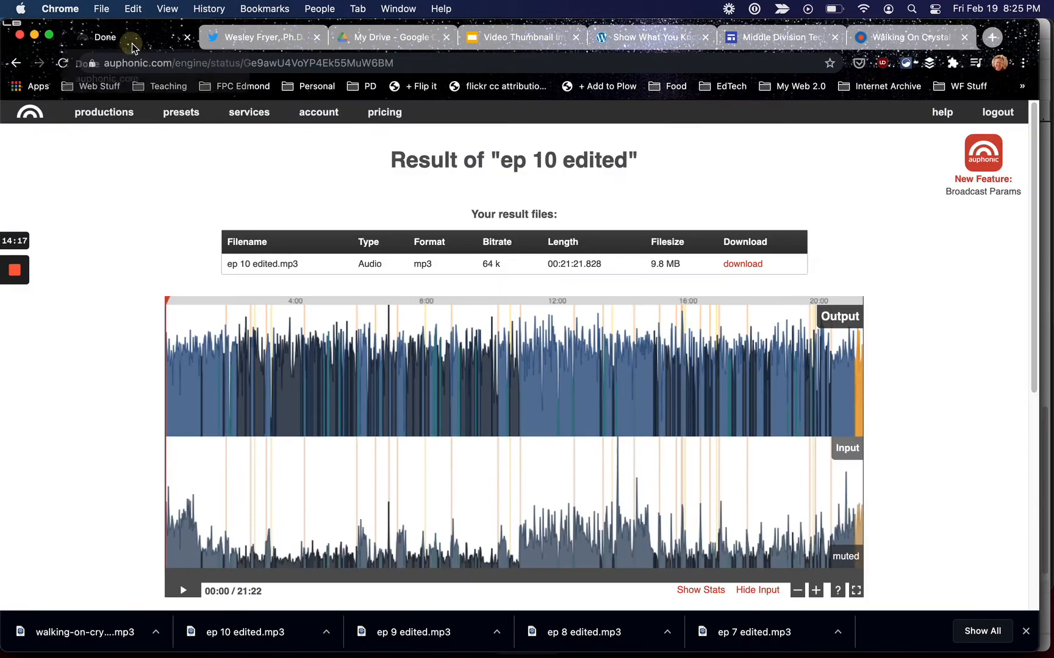
pyautogui.click(132, 44)
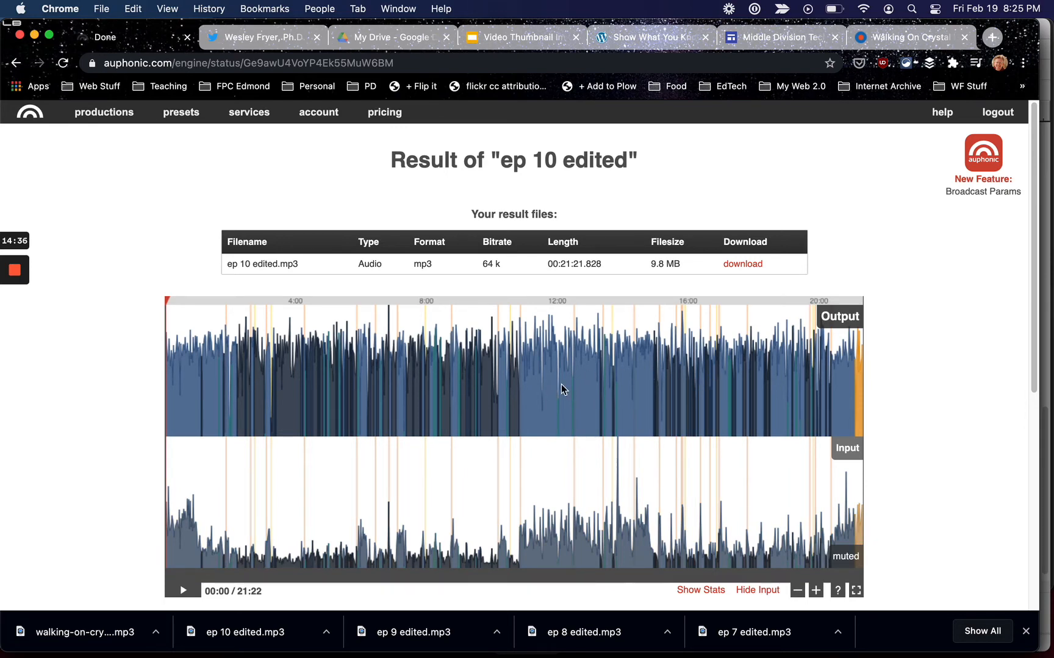
pyautogui.click(100, 120)
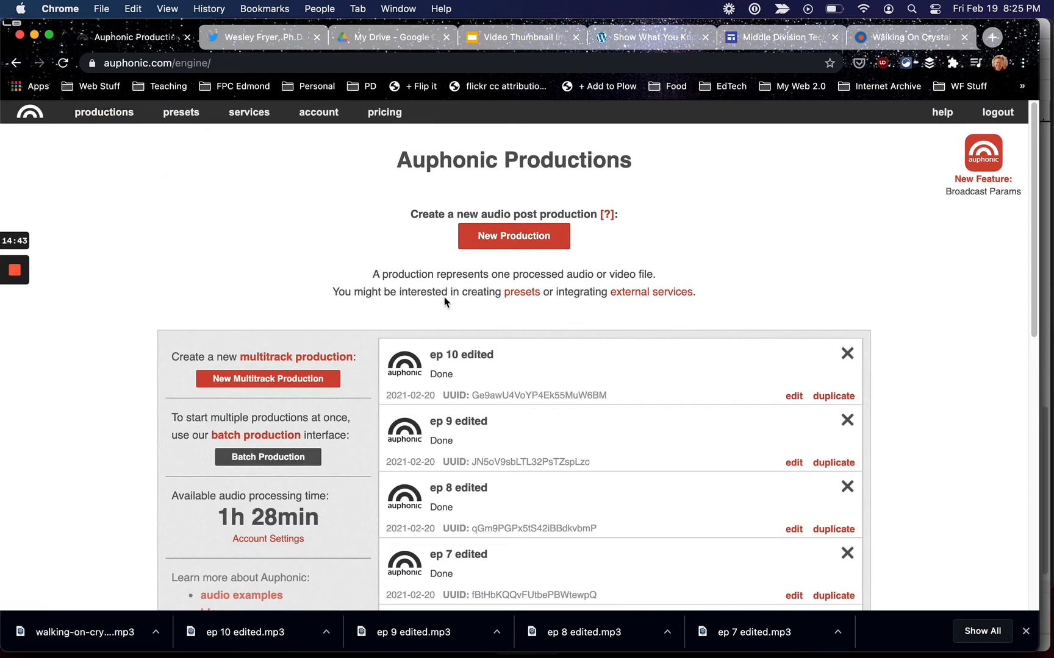
pyautogui.click(510, 237)
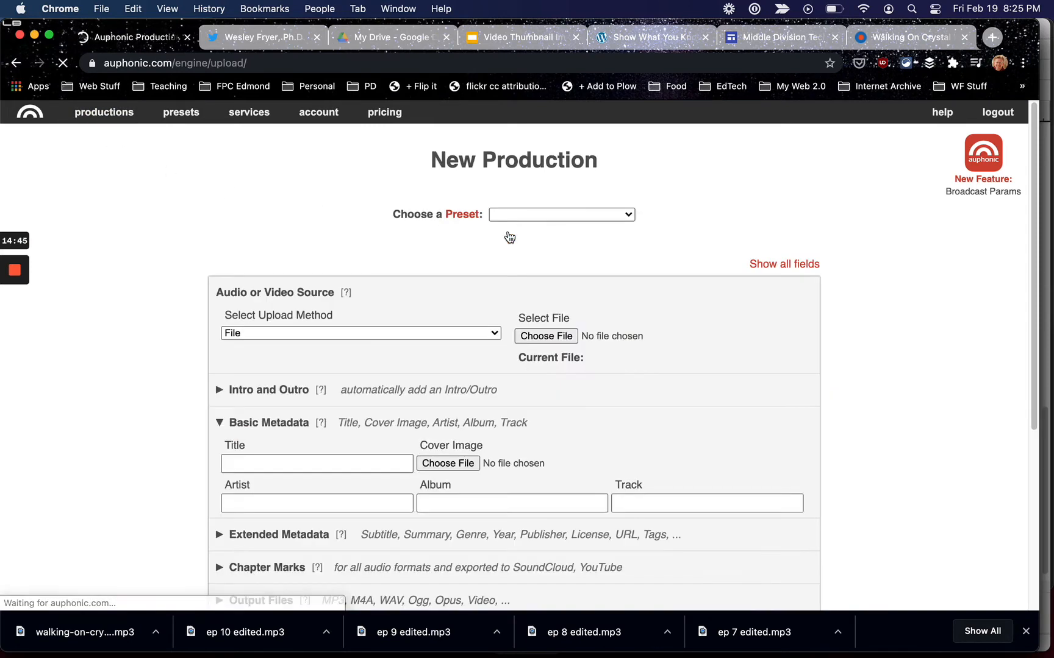
# - Apply the "Slideshare - no bumpers" preset and choose ep11 edited.mp3 from the ep11 folder as the audio source
pyautogui.click(527, 214)
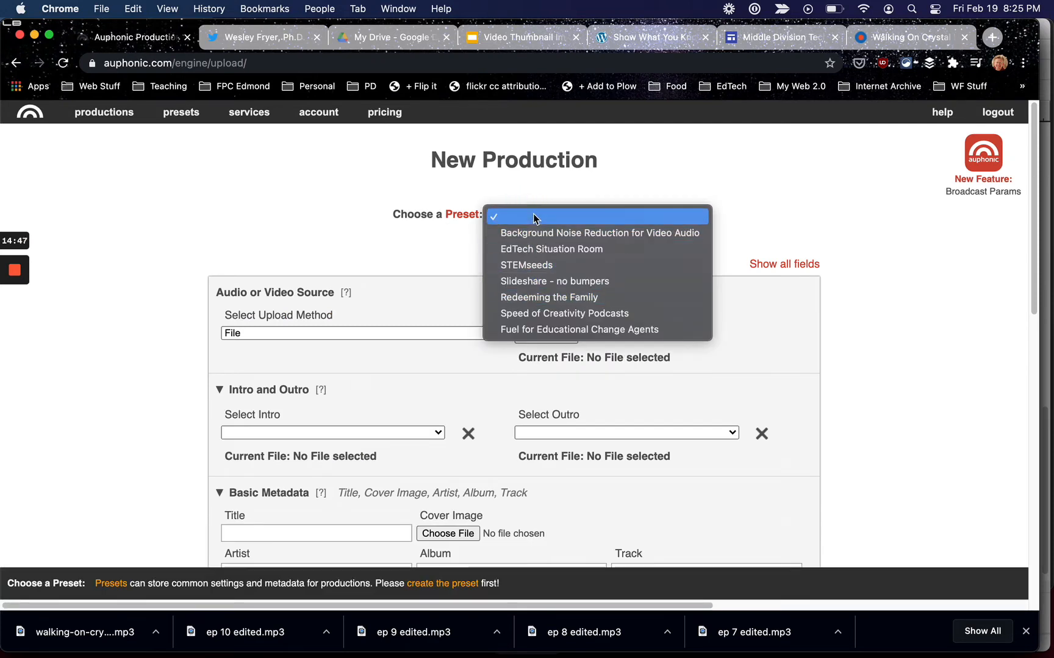
pyautogui.click(543, 286)
pyautogui.click(547, 335)
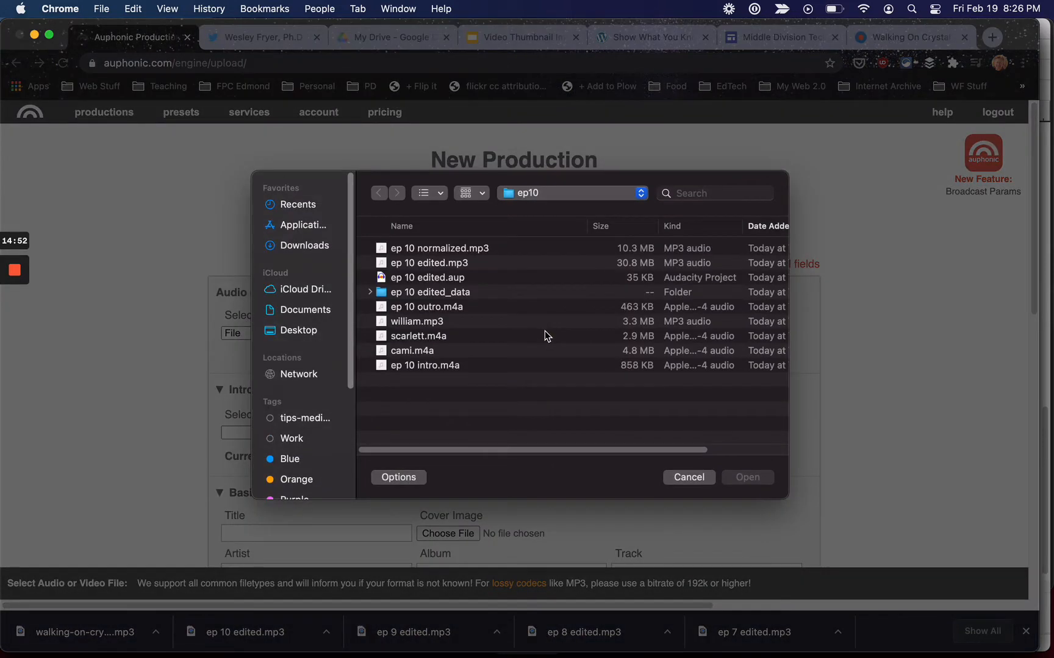
pyautogui.click(564, 194)
pyautogui.click(570, 211)
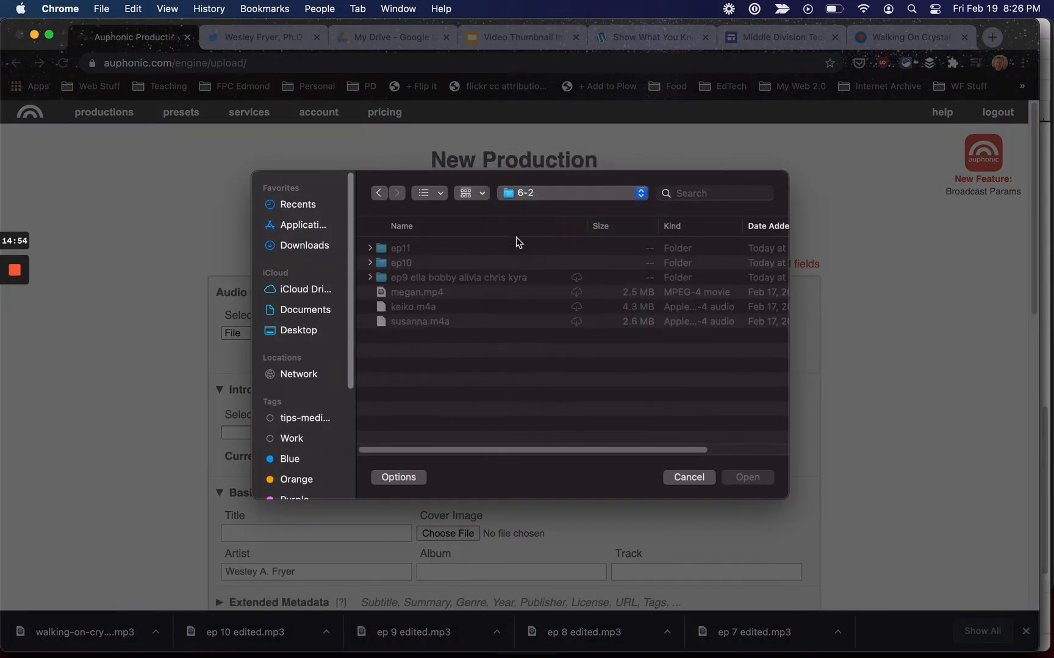
pyautogui.doubleClick(402, 248)
pyautogui.doubleClick(435, 250)
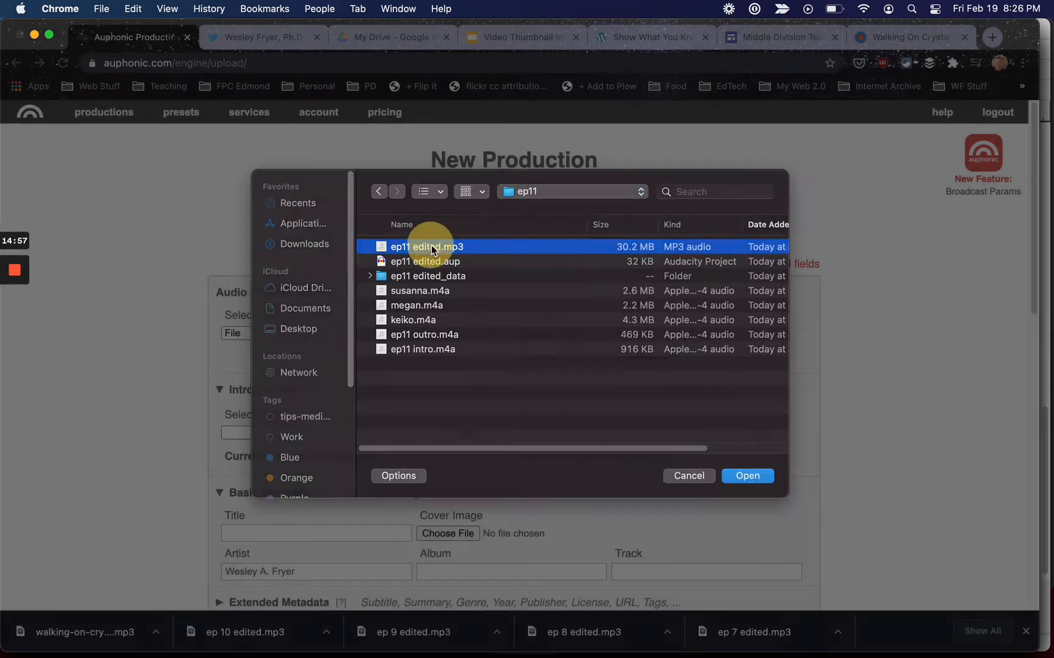
# - Set the MP3 output file's bitrate to 64 kbps
pyautogui.scroll(-1, 494, 383)
pyautogui.scroll(-5, 492, 383)
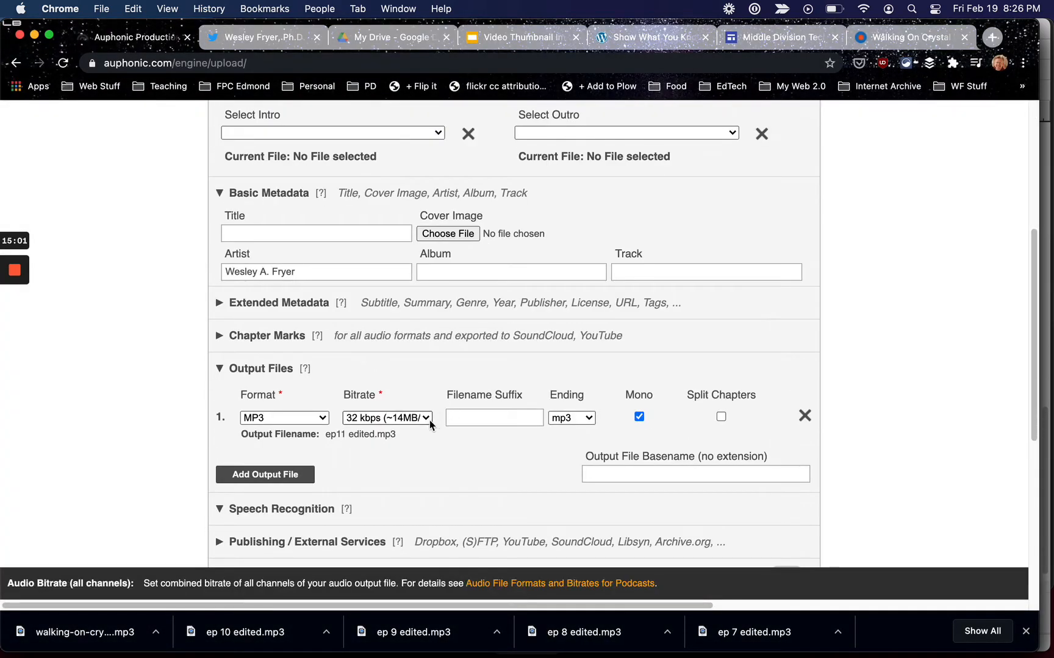
pyautogui.click(425, 420)
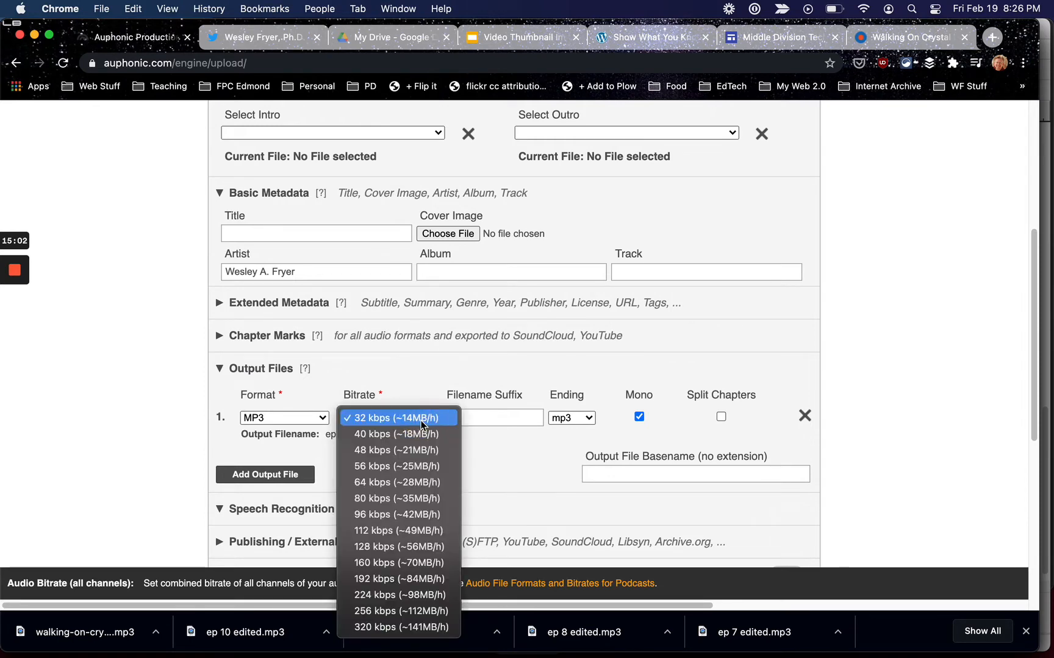
pyautogui.click(413, 488)
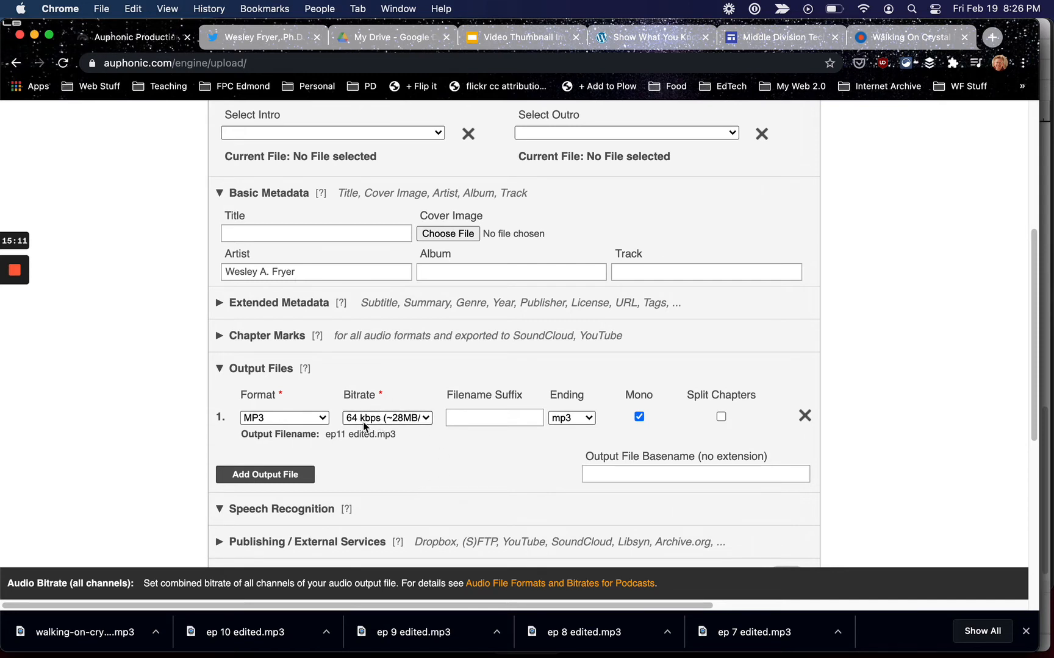
pyautogui.click(402, 421)
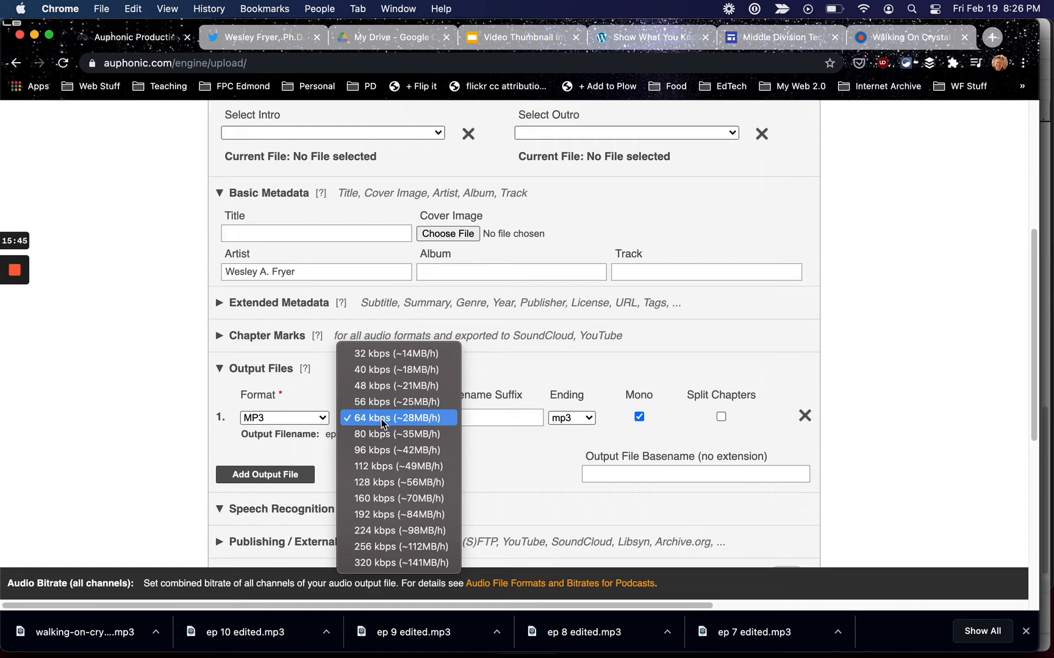
pyautogui.click(491, 458)
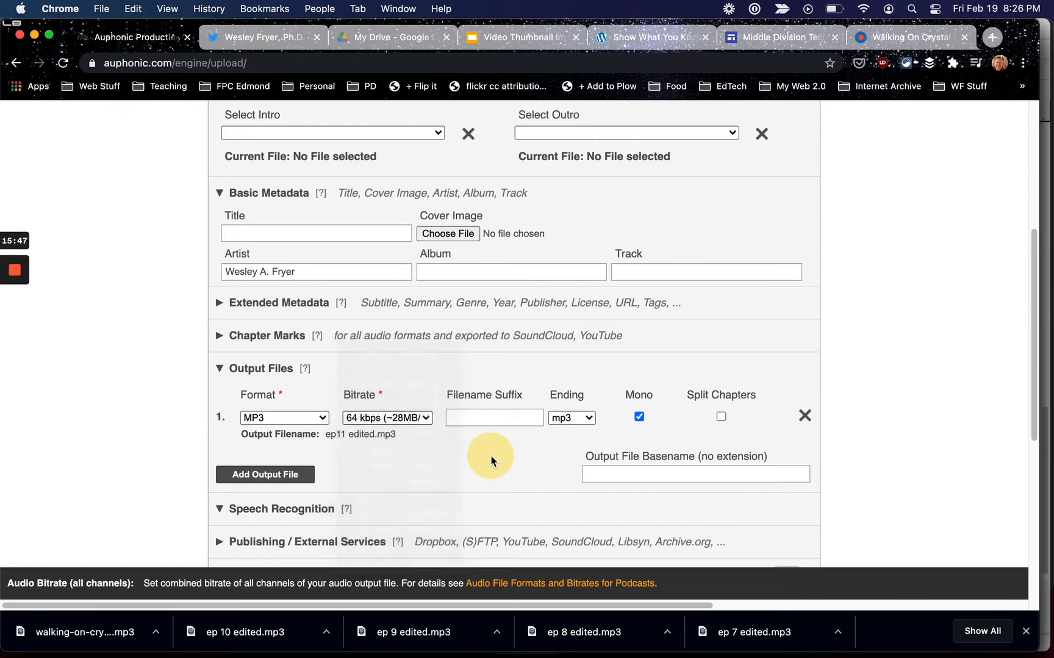
# - Review the audio algorithms, keep the loudness target at -16 LUFS (Podcasts and Mobile), and start the production
pyautogui.scroll(-10, 506, 469)
pyautogui.scroll(5, 506, 453)
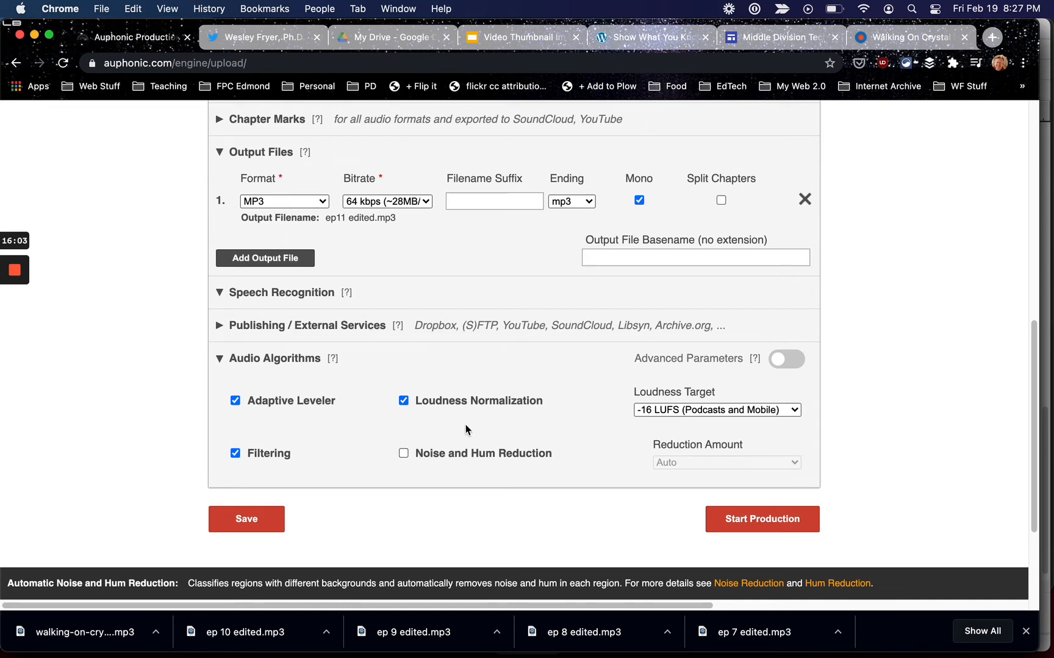
pyautogui.click(693, 409)
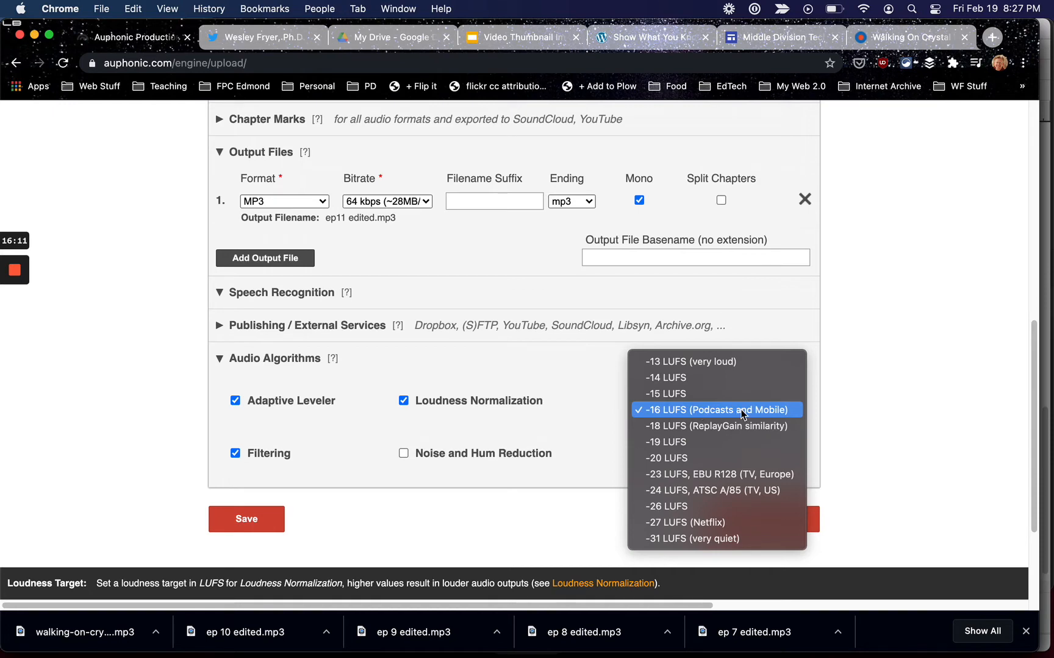
pyautogui.click(611, 416)
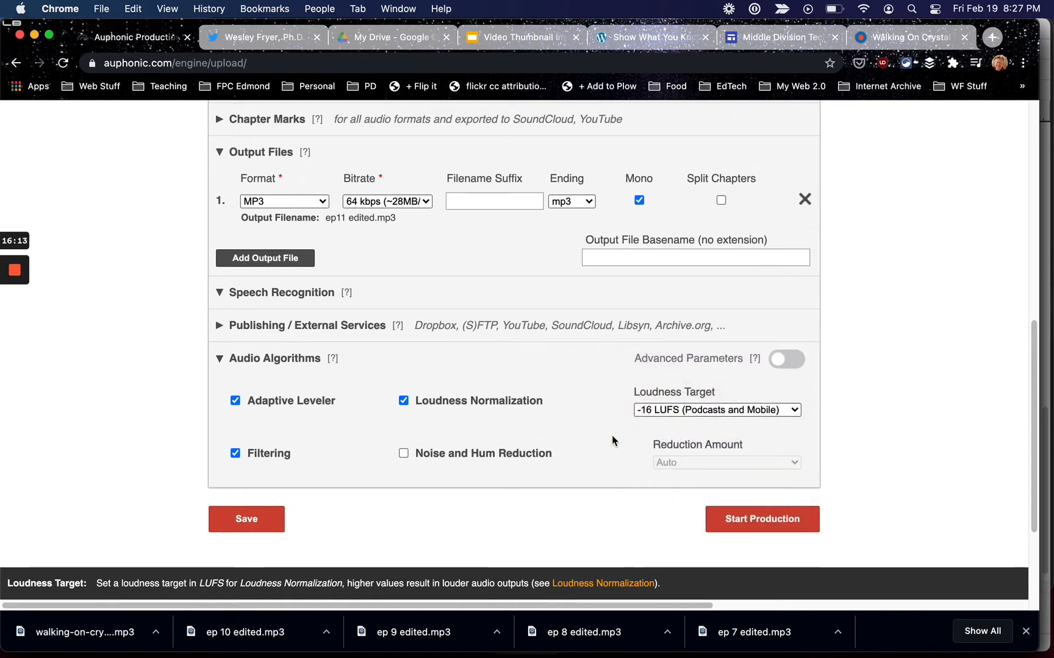
pyautogui.click(742, 521)
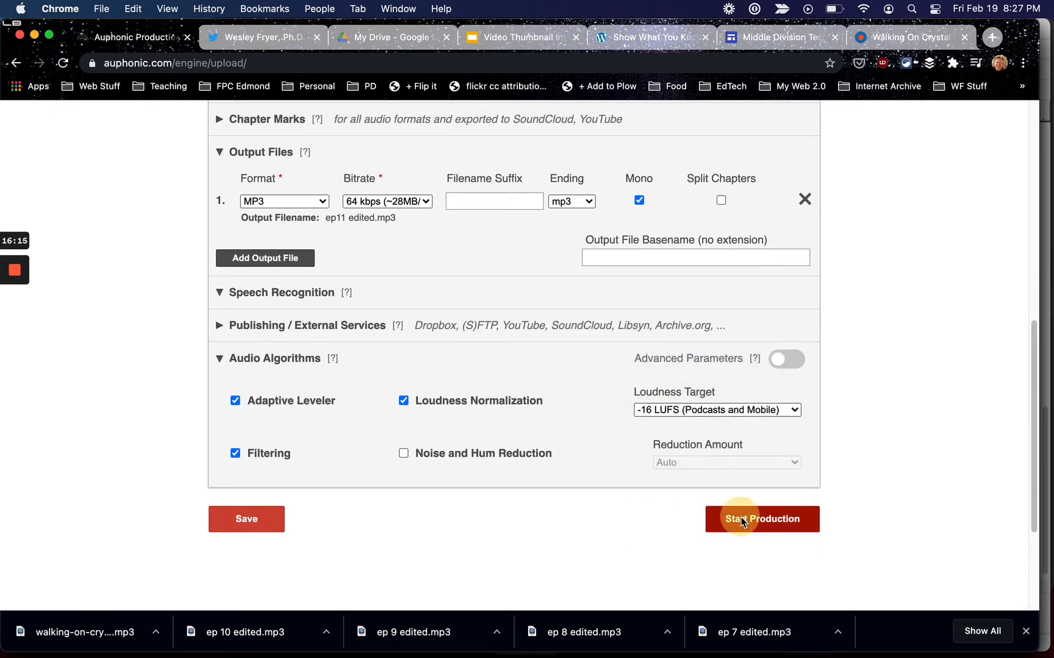
pyautogui.click(744, 444)
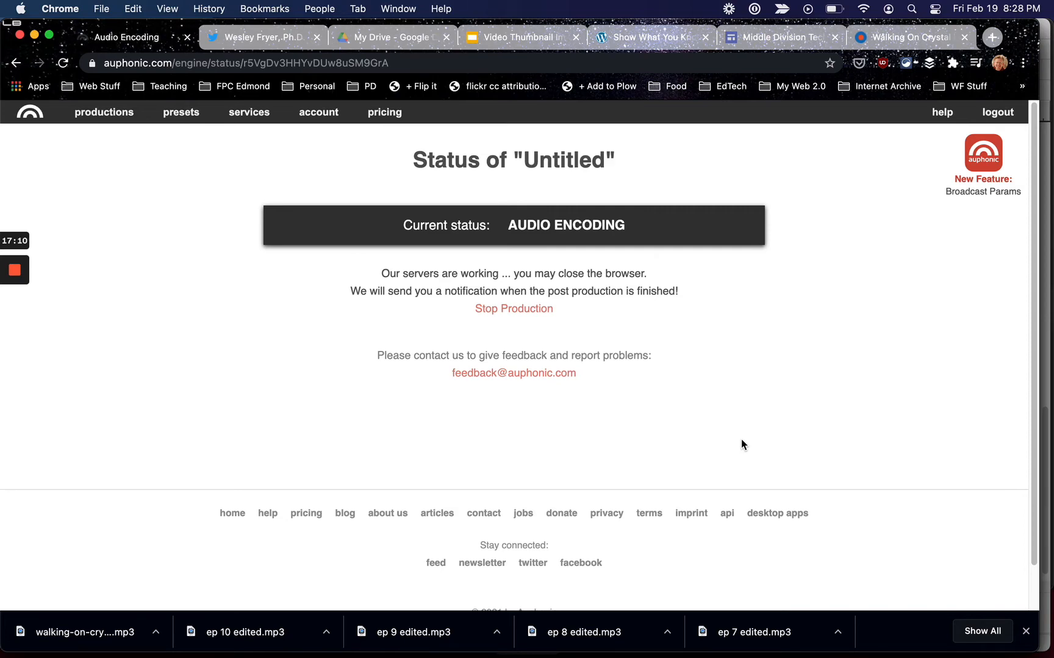
# - Switch back to Audacity and view the whole outro and closing music clips on the timeline
pyautogui.press('super+Tab')
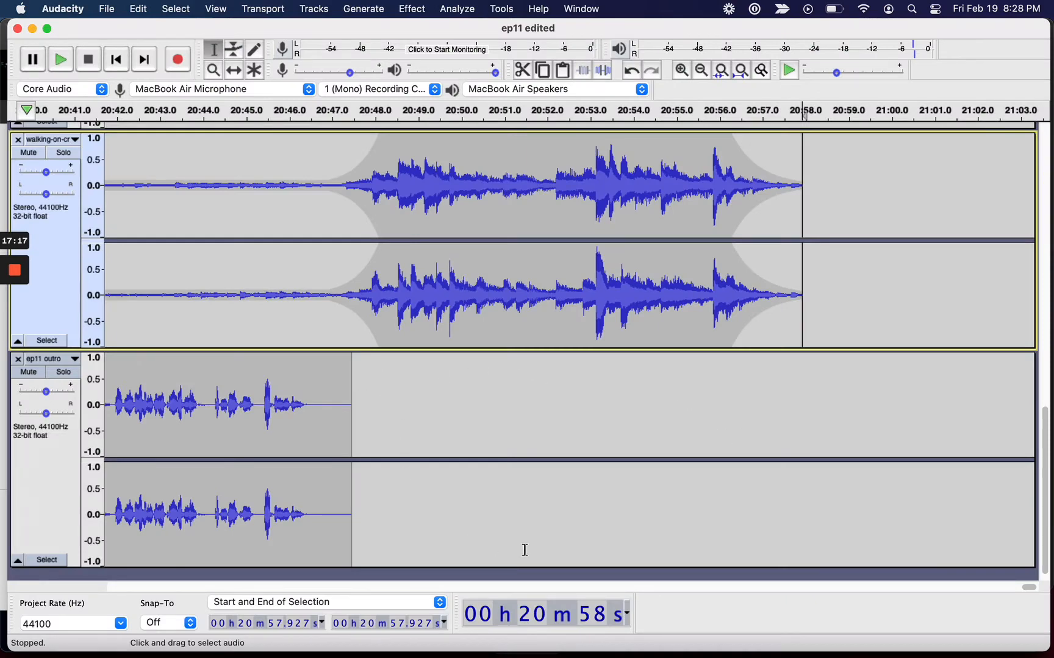
pyautogui.click(516, 585)
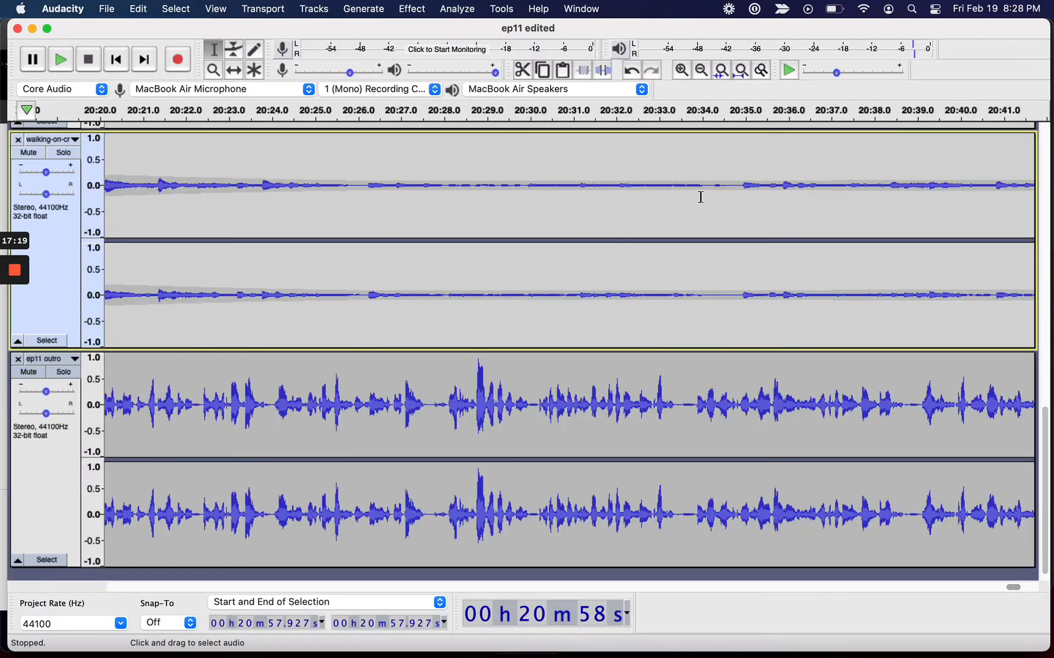
pyautogui.click(701, 70)
pyautogui.click(701, 70)
pyautogui.click(701, 70)
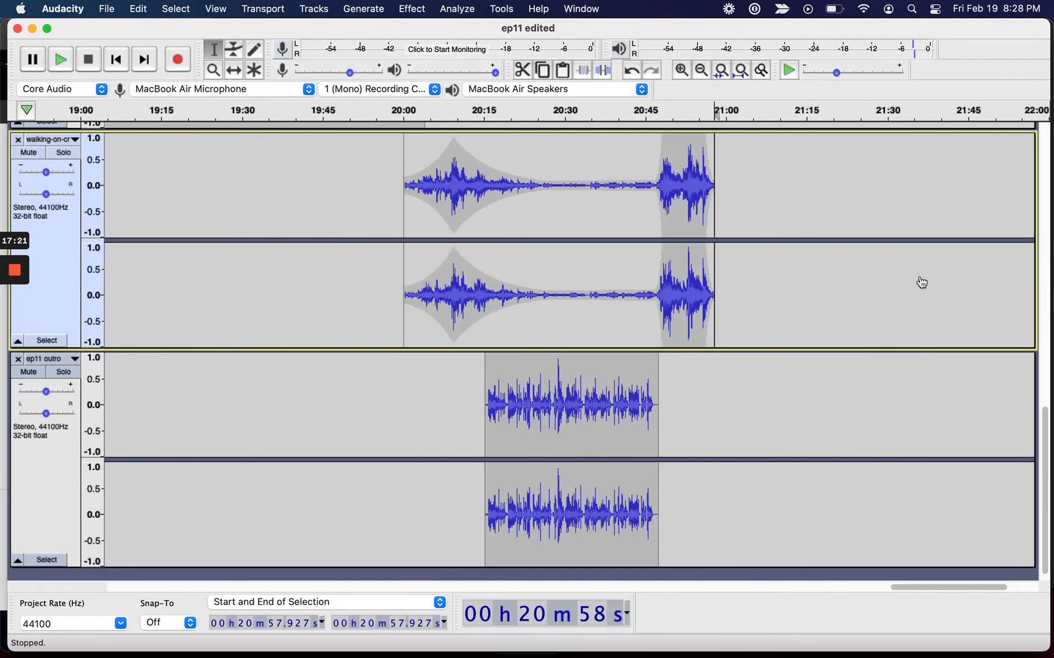
# - Look over the three interview tracks in Audacity around the middle of the timeline, and put the project window away
pyautogui.click(1044, 356)
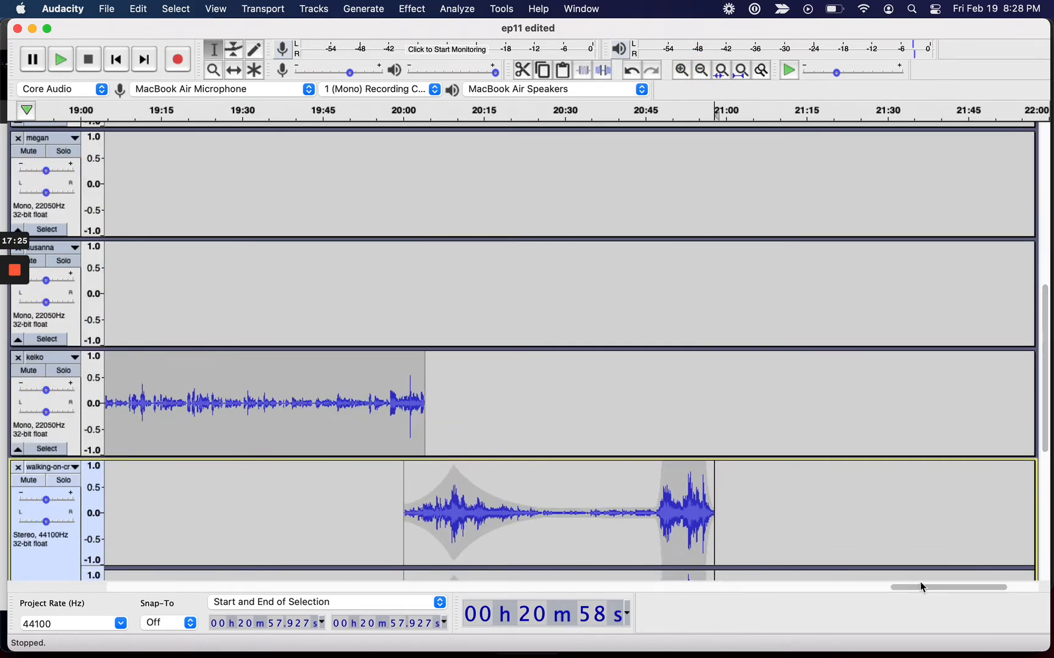
pyautogui.moveTo(917, 586); pyautogui.dragTo(305, 193)
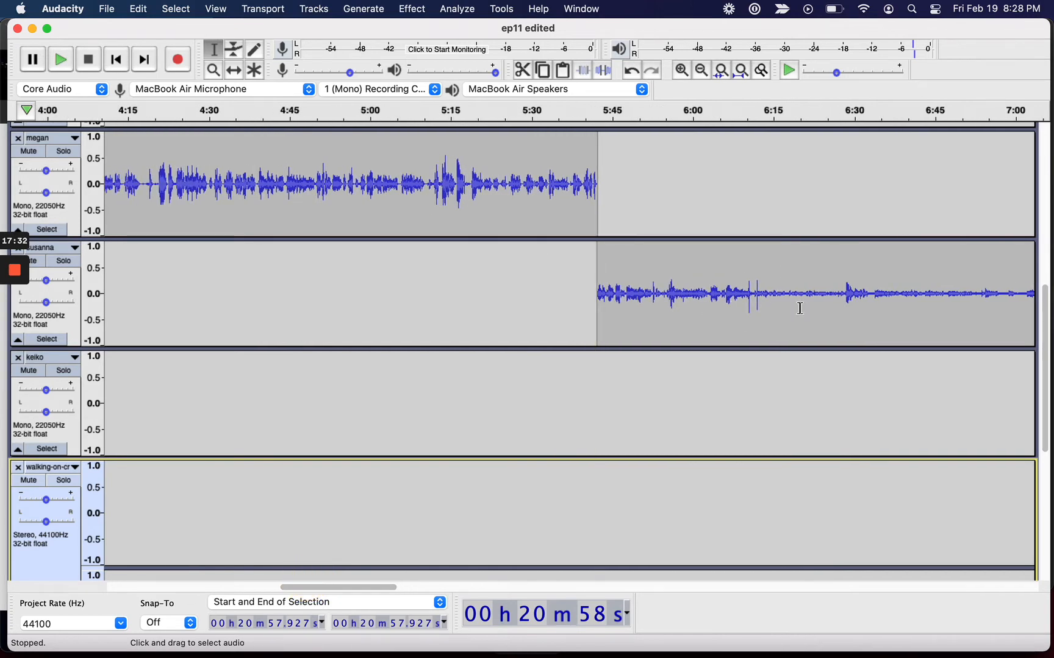
pyautogui.click(31, 30)
# - Download the finished ep11 edited.mp3 from the Auphonic results and switch to the Casady Voices Chrome profile with the new Anchor episode
pyautogui.scroll(-2, 121, 223)
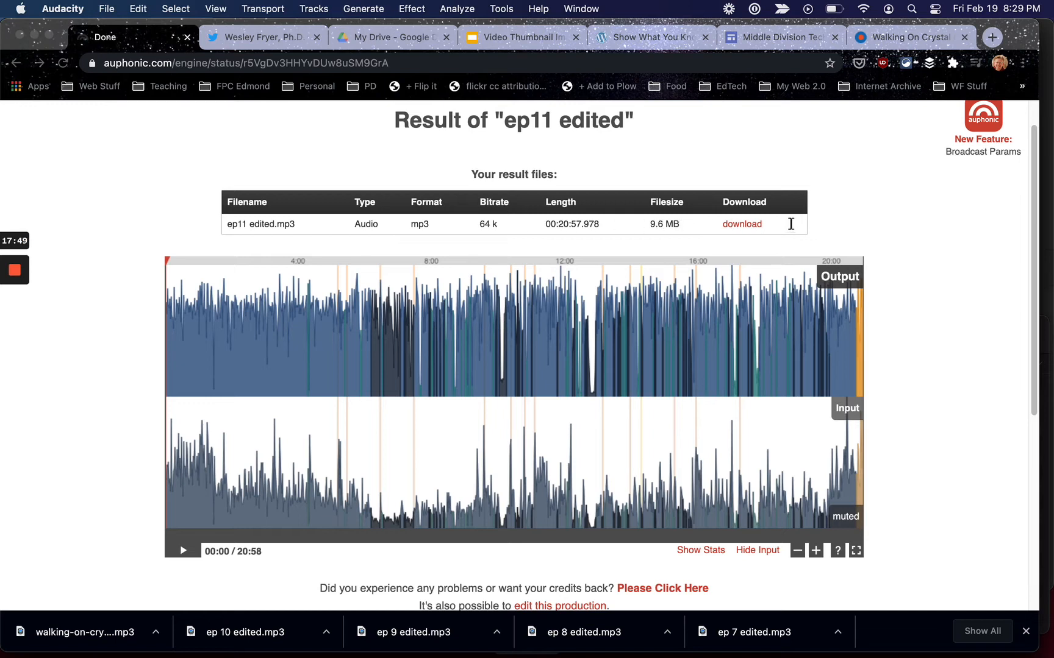
pyautogui.click(819, 222)
pyautogui.click(742, 225)
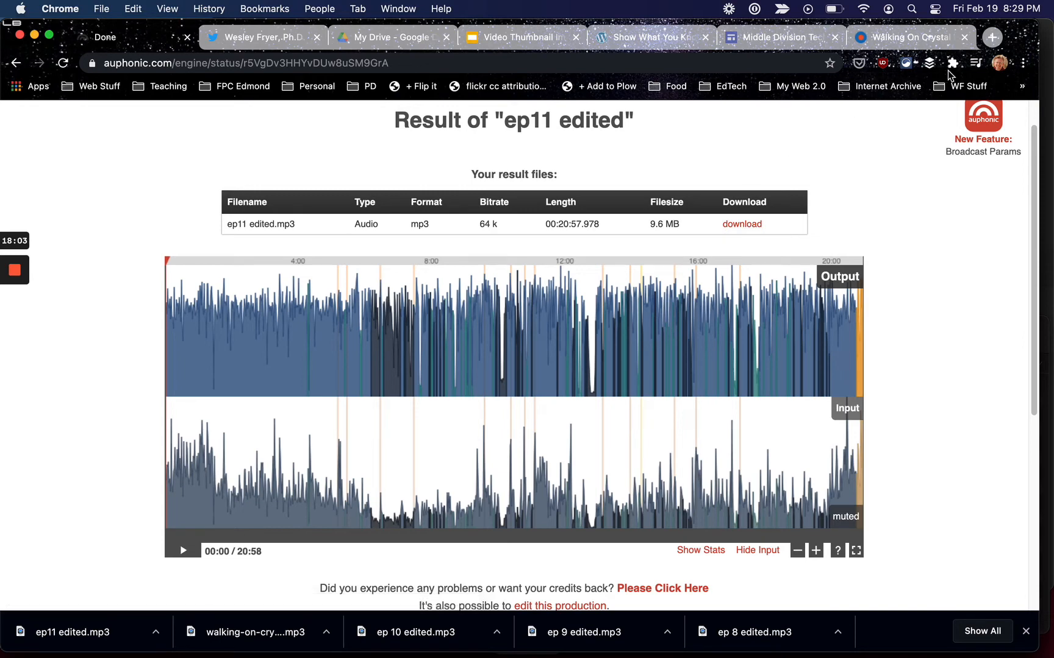
pyautogui.click(1000, 64)
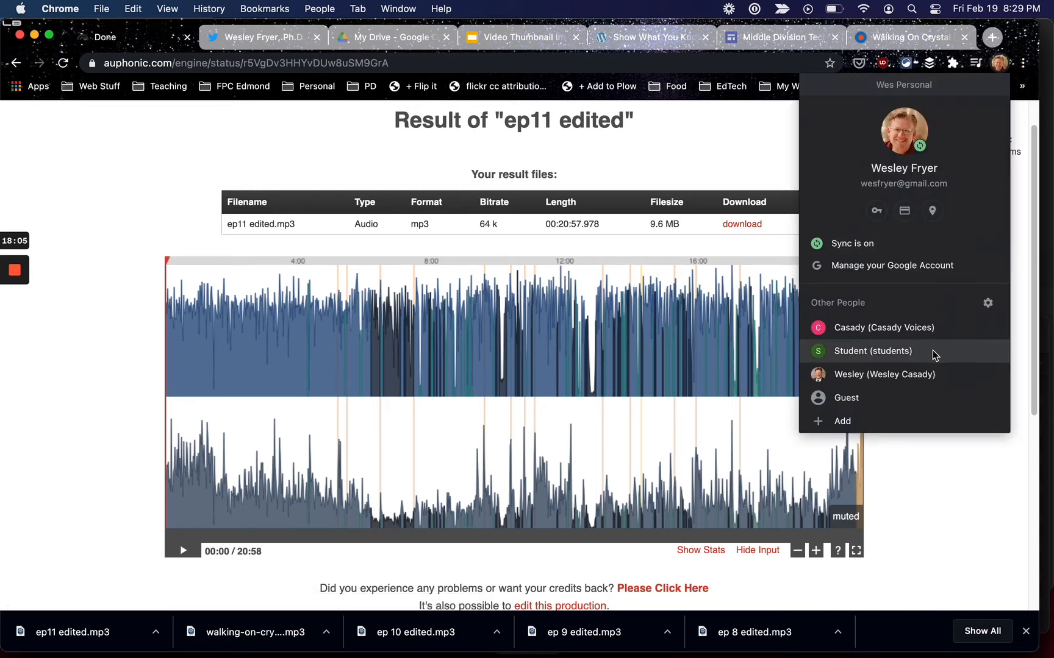
pyautogui.click(905, 336)
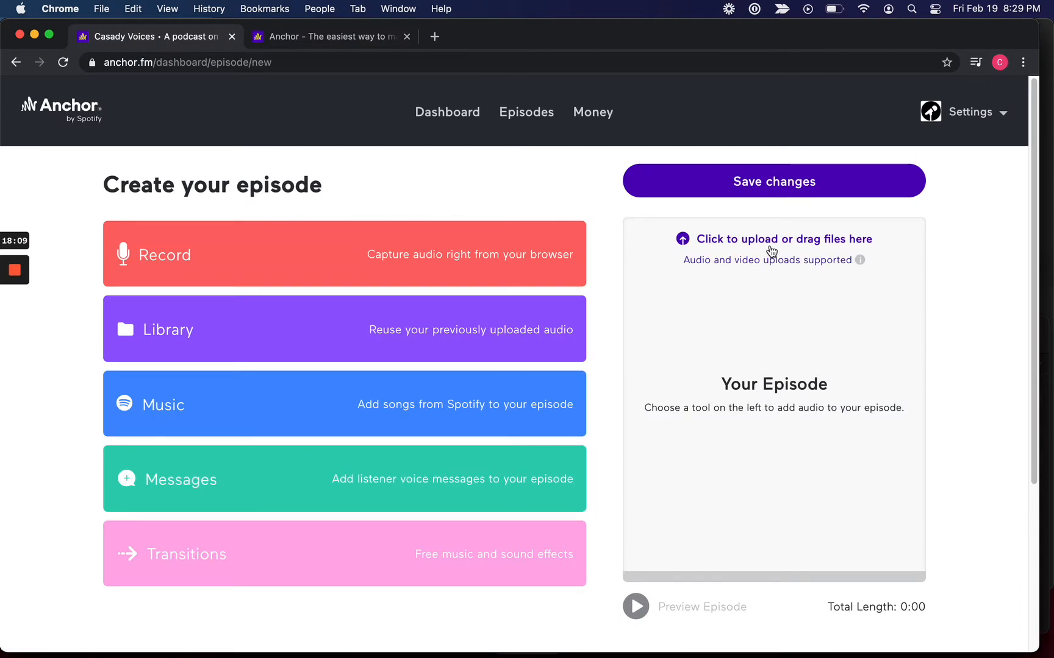
pyautogui.click(754, 243)
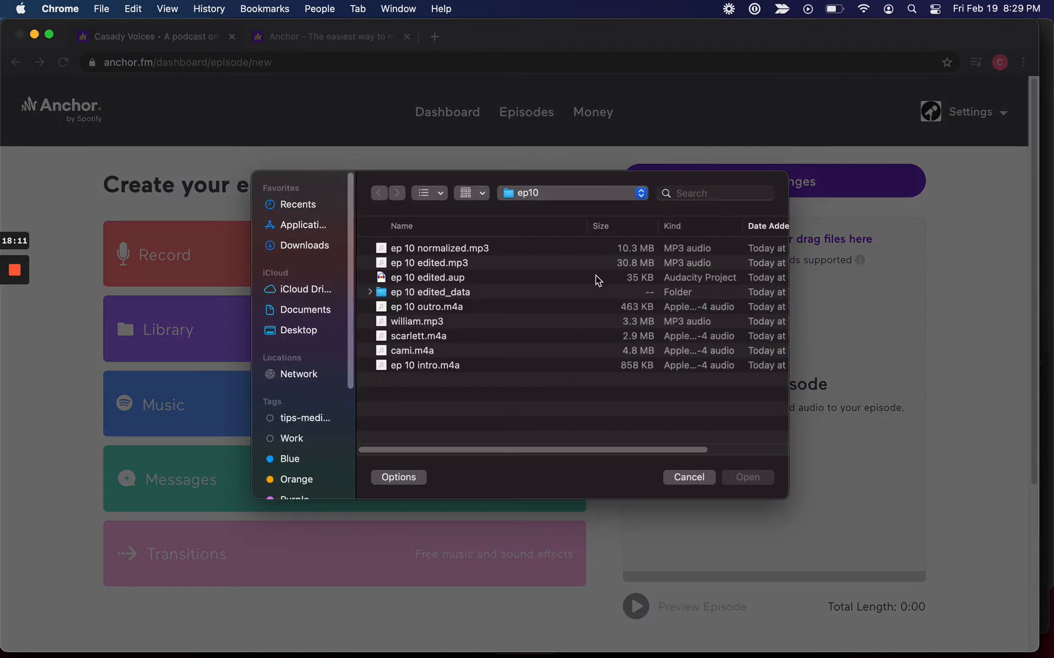
pyautogui.click(543, 193)
pyautogui.click(542, 210)
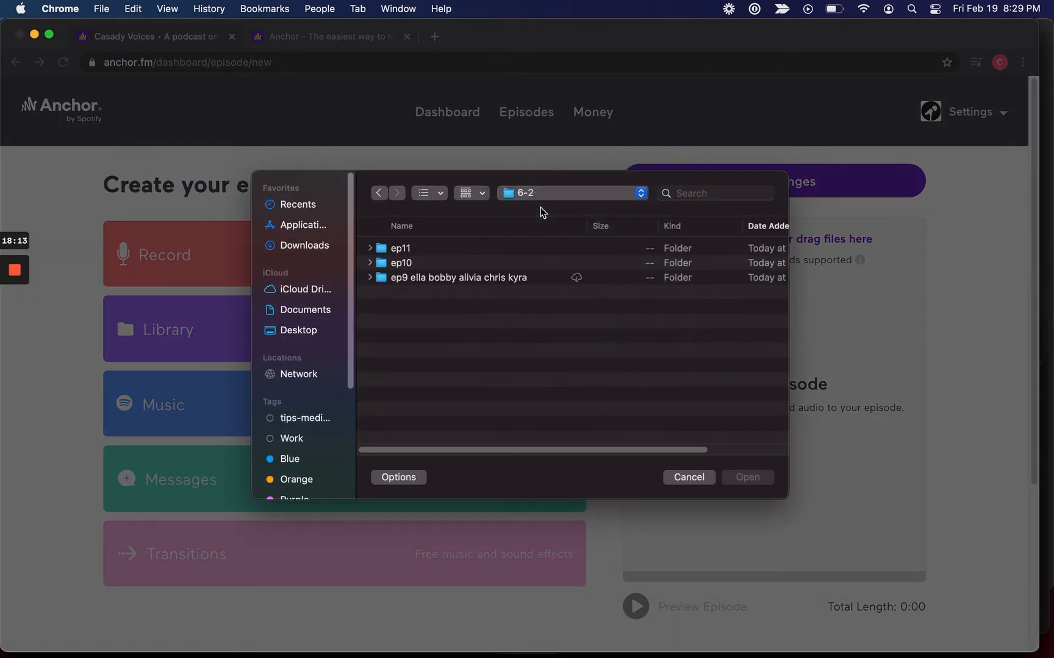
pyautogui.doubleClick(397, 249)
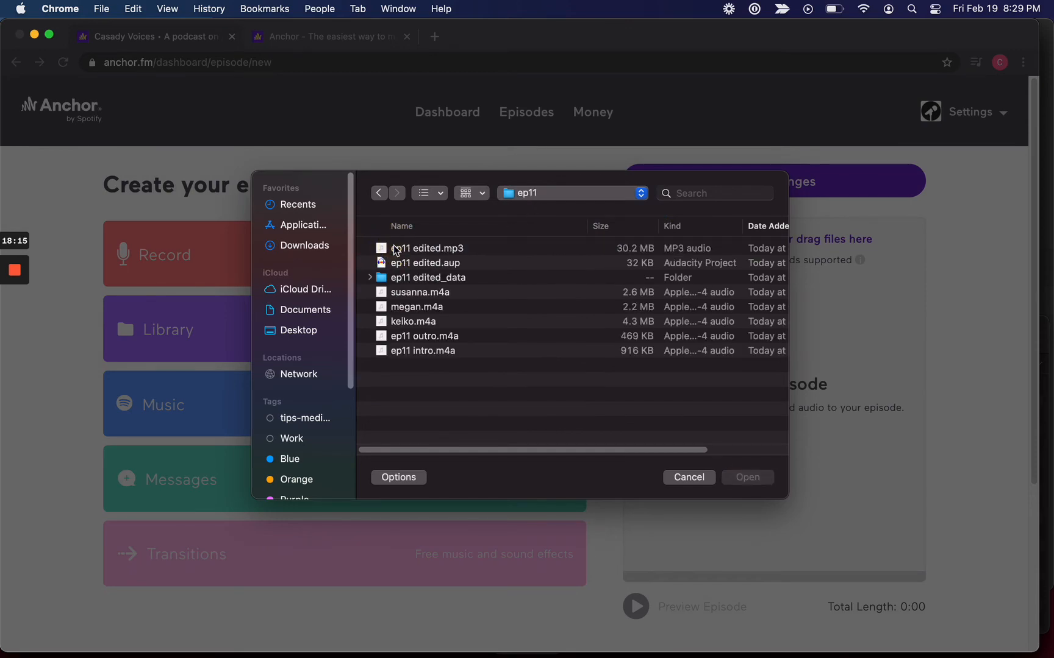
pyautogui.click(693, 480)
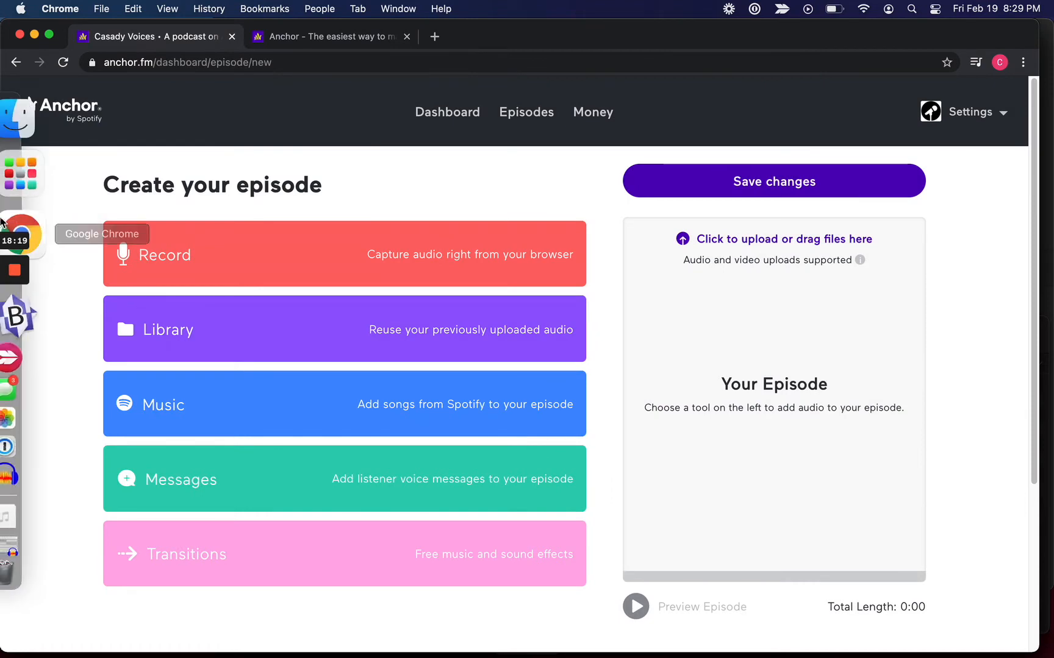
# - In Finder, rename the downloaded ep11 edited.mp3 in Downloads as ep11 normalized.mp3
pyautogui.click(37, 171)
pyautogui.click(615, 568)
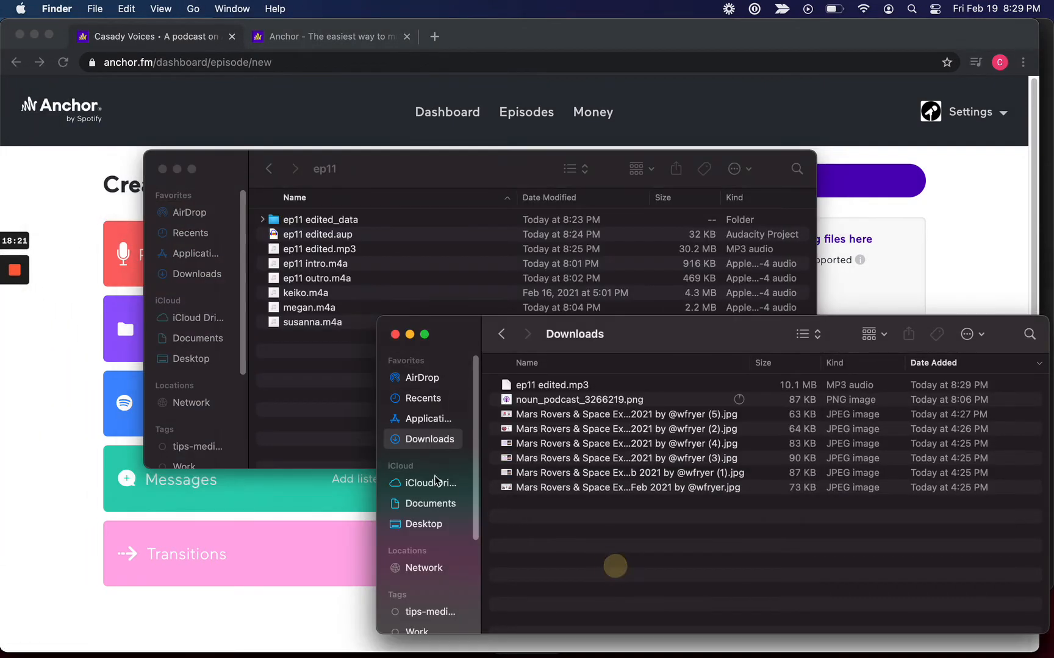
pyautogui.click(531, 385)
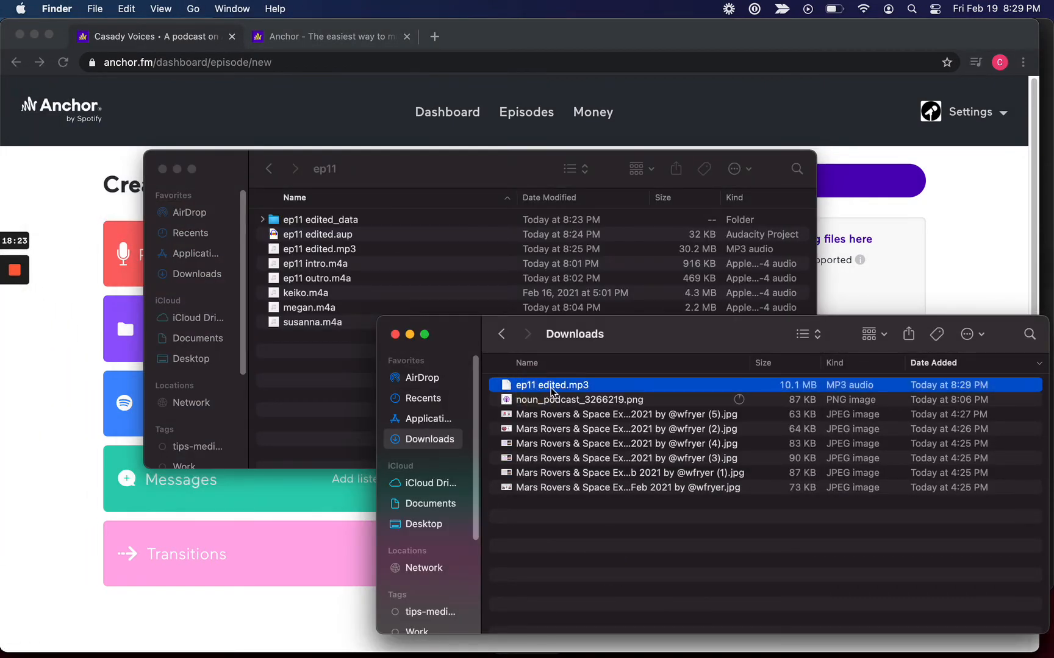
pyautogui.click(550, 384)
pyautogui.doubleClick(549, 383)
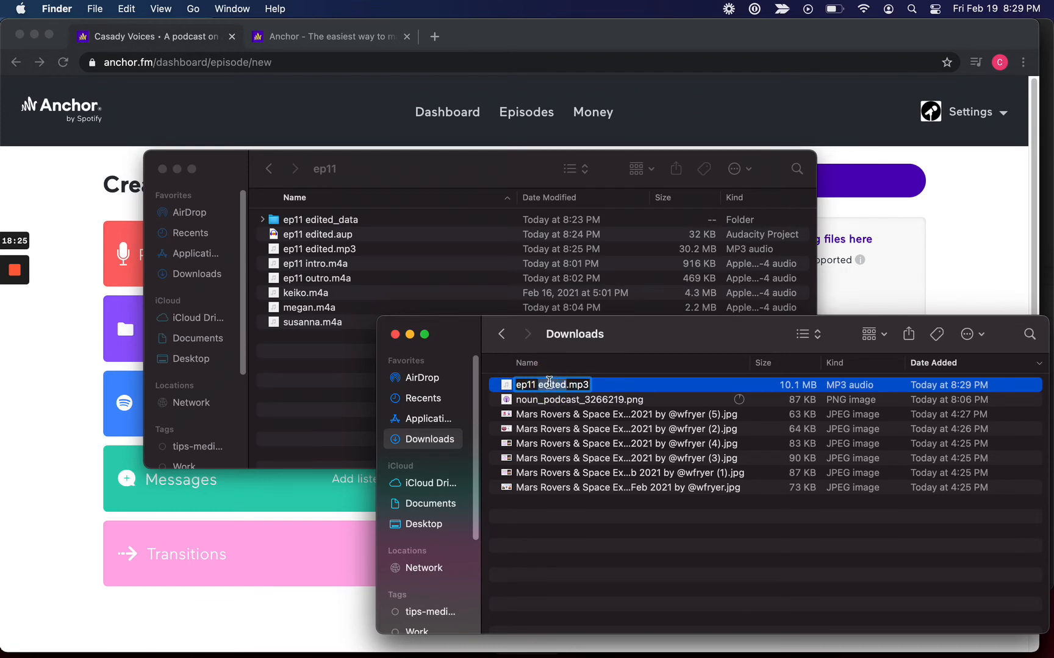
pyautogui.write('norma')
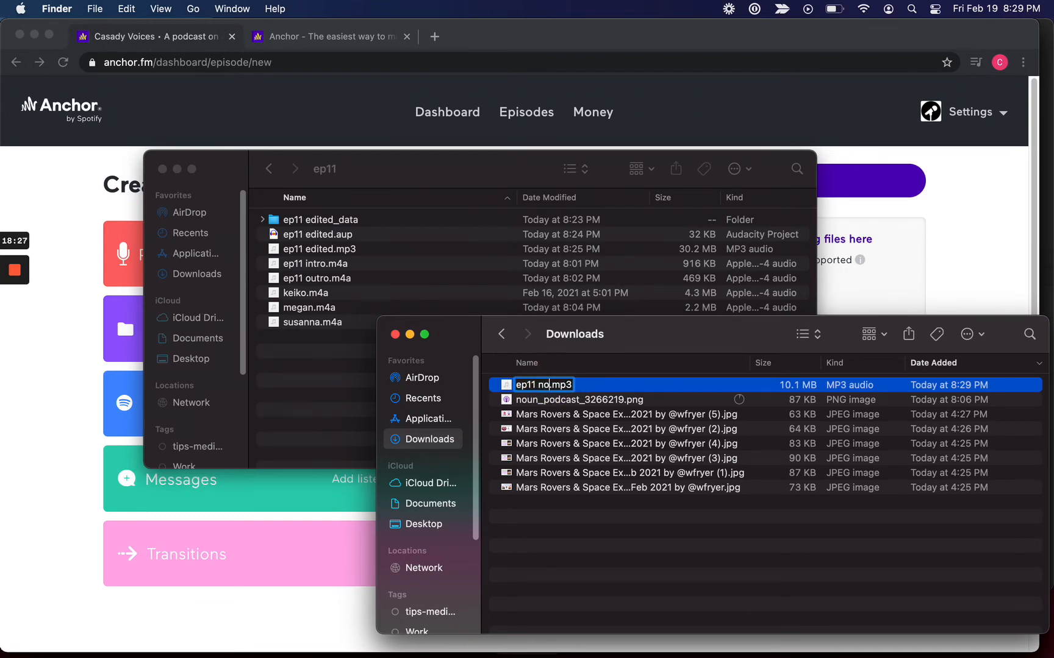
pyautogui.write('lized')
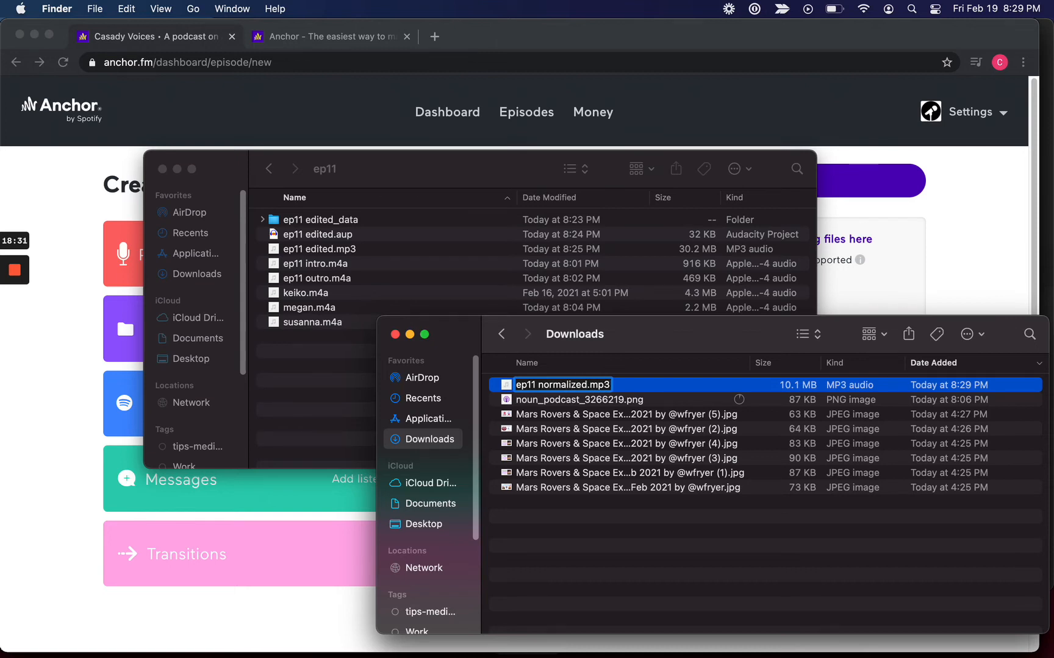
pyautogui.press('Return')
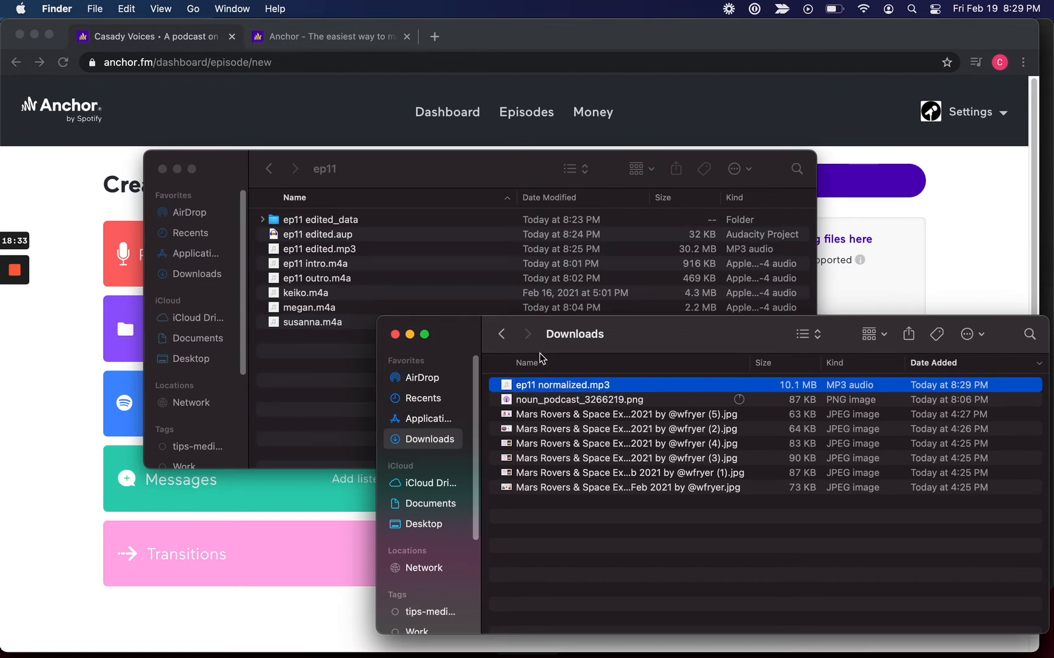
# - Move ep11 normalized.mp3 from Downloads into the ep11 folder and return to the Anchor episode page in Chrome
pyautogui.moveTo(465, 330); pyautogui.dragTo(469, 325)
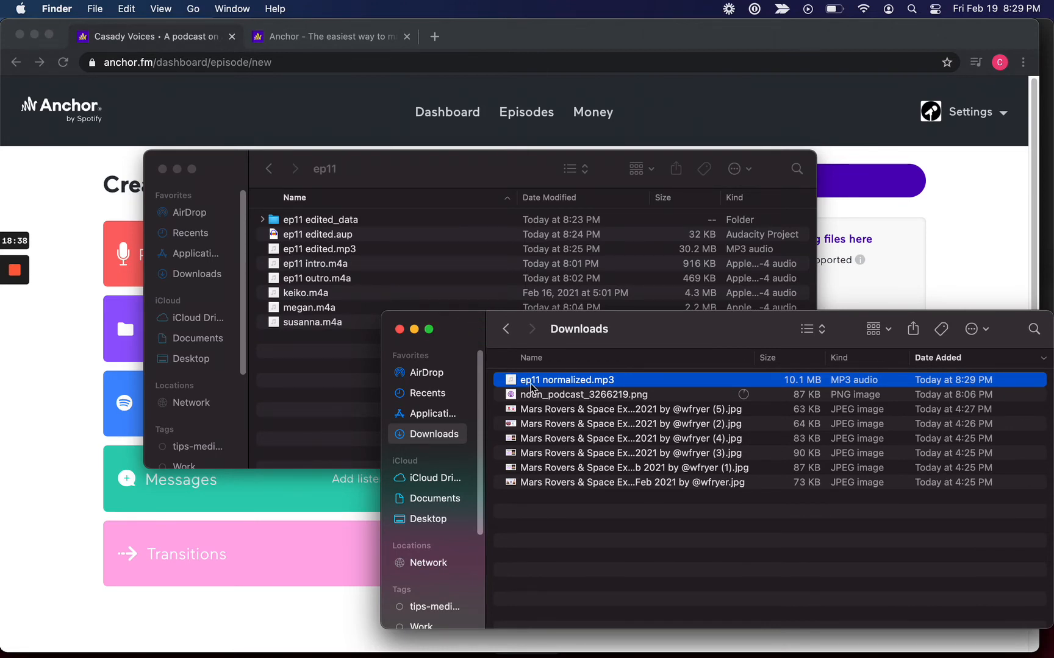
pyautogui.moveTo(543, 384); pyautogui.dragTo(334, 370)
pyautogui.click(328, 390)
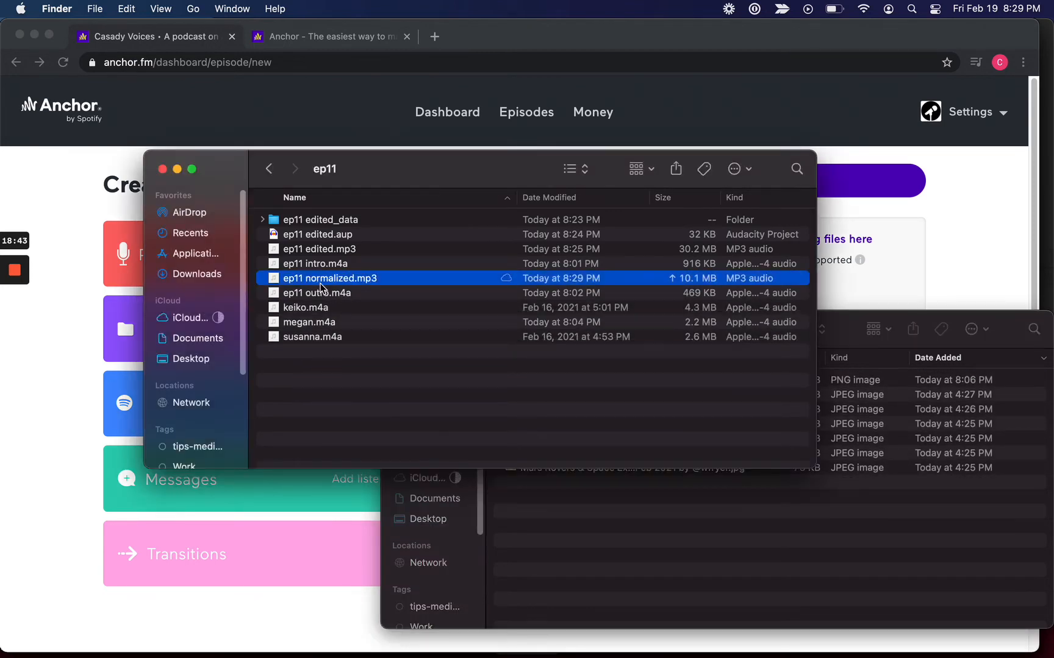
pyautogui.click(88, 305)
pyautogui.click(740, 239)
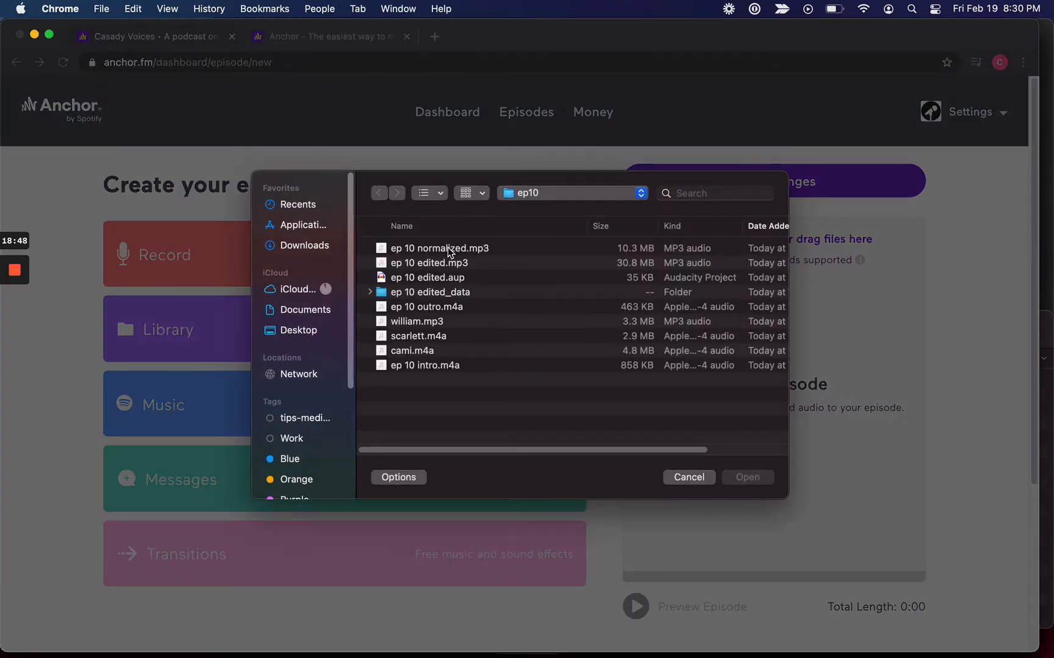
pyautogui.doubleClick(448, 248)
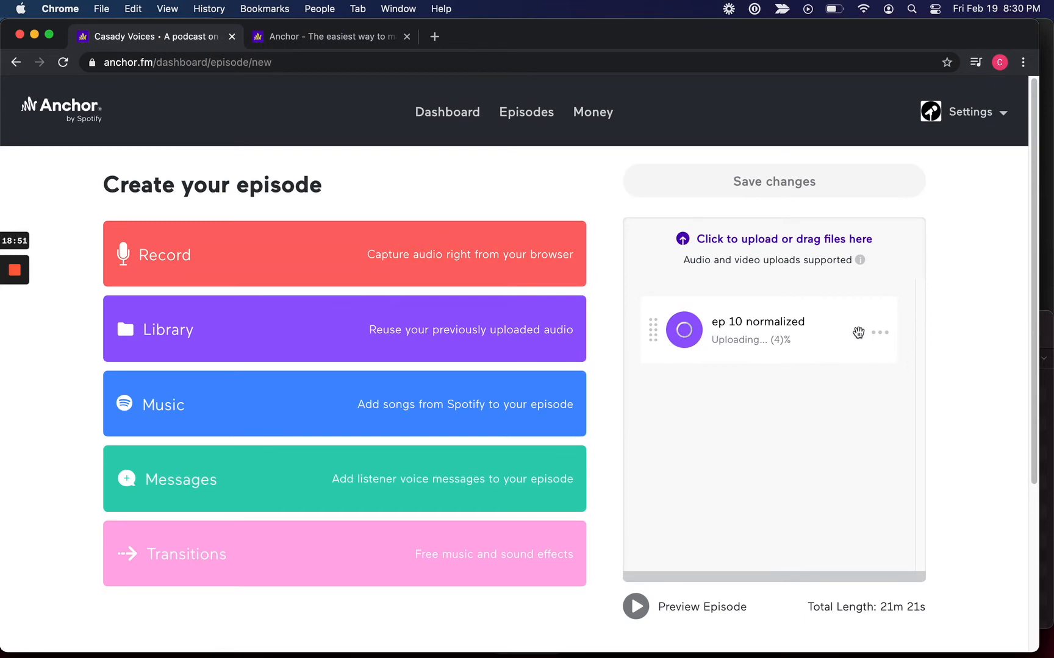
pyautogui.click(879, 333)
pyautogui.click(862, 366)
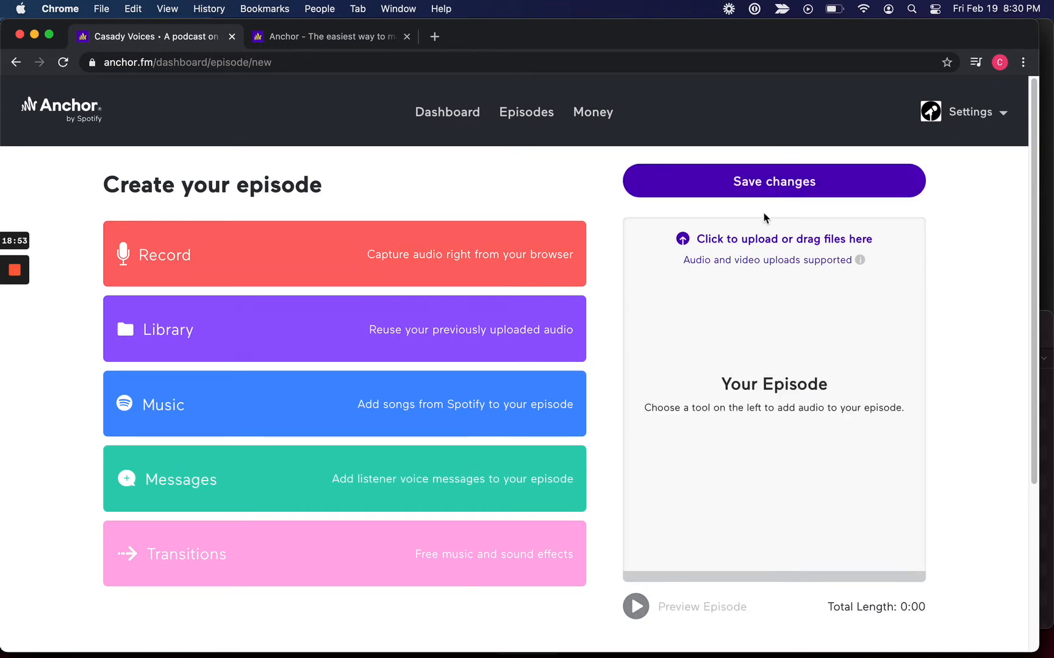
# - Upload ep11 normalized.mp3 from the ep11 folder to the new episode and save the changes
pyautogui.click(750, 239)
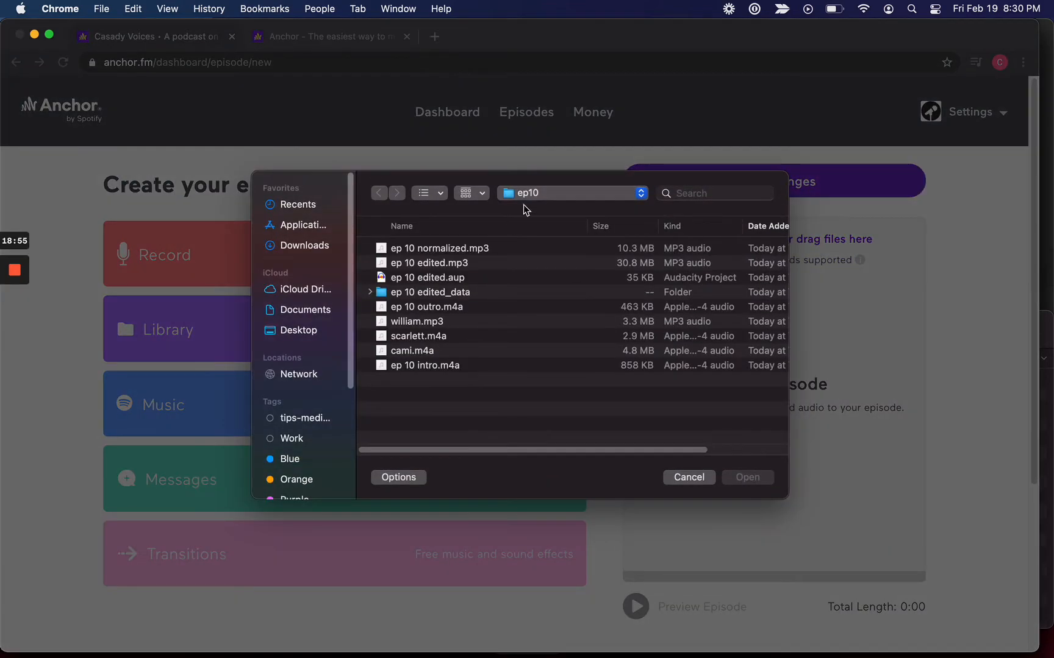
pyautogui.click(523, 194)
pyautogui.click(525, 211)
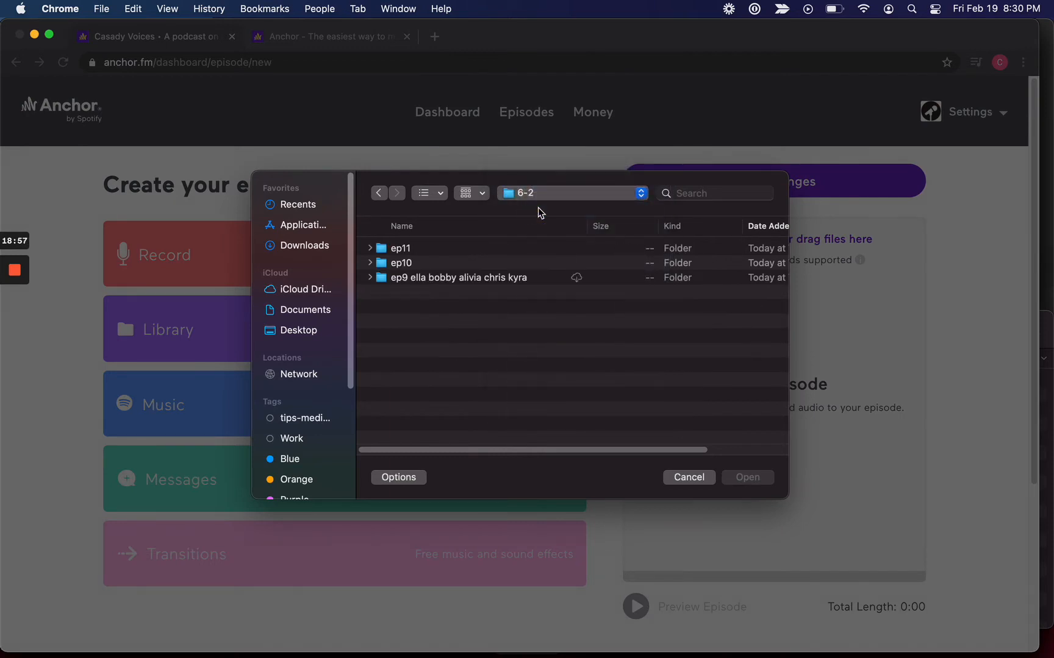
pyautogui.doubleClick(403, 250)
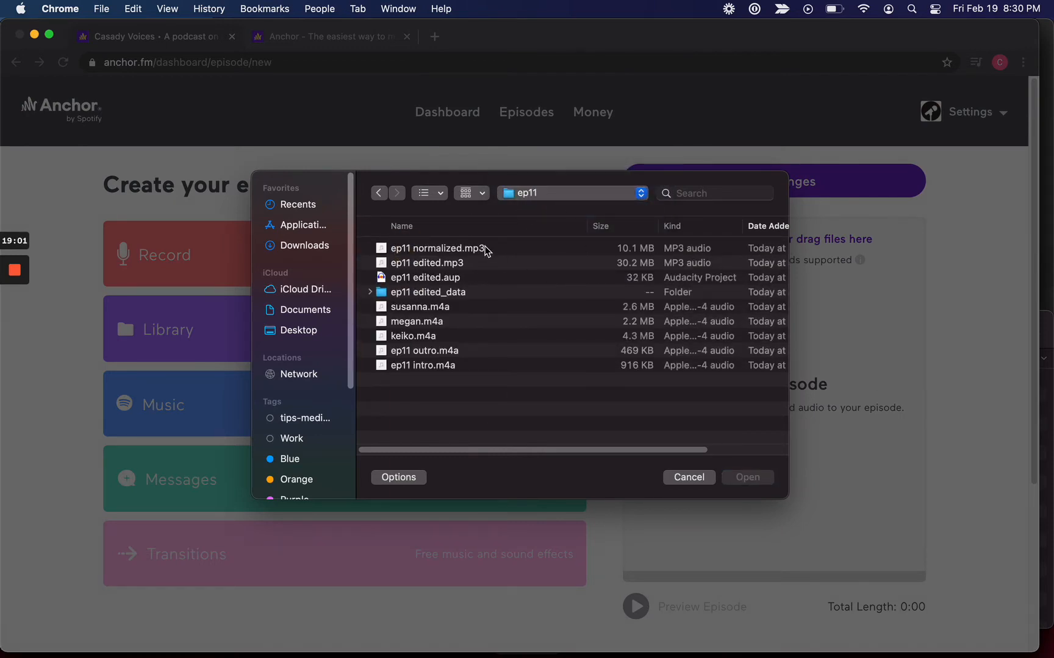
pyautogui.doubleClick(486, 249)
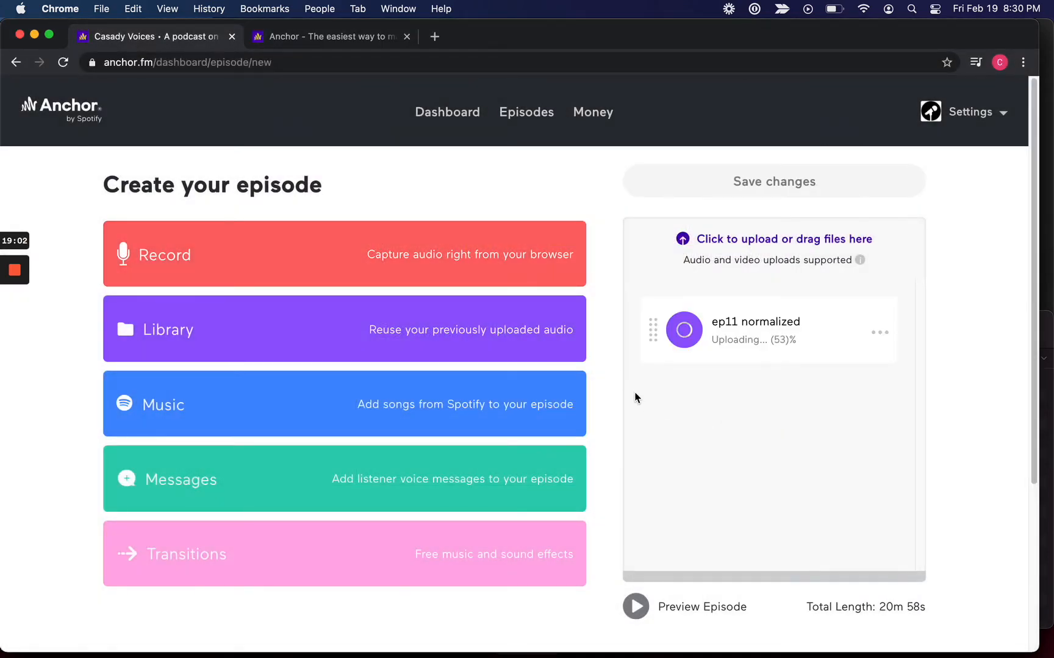
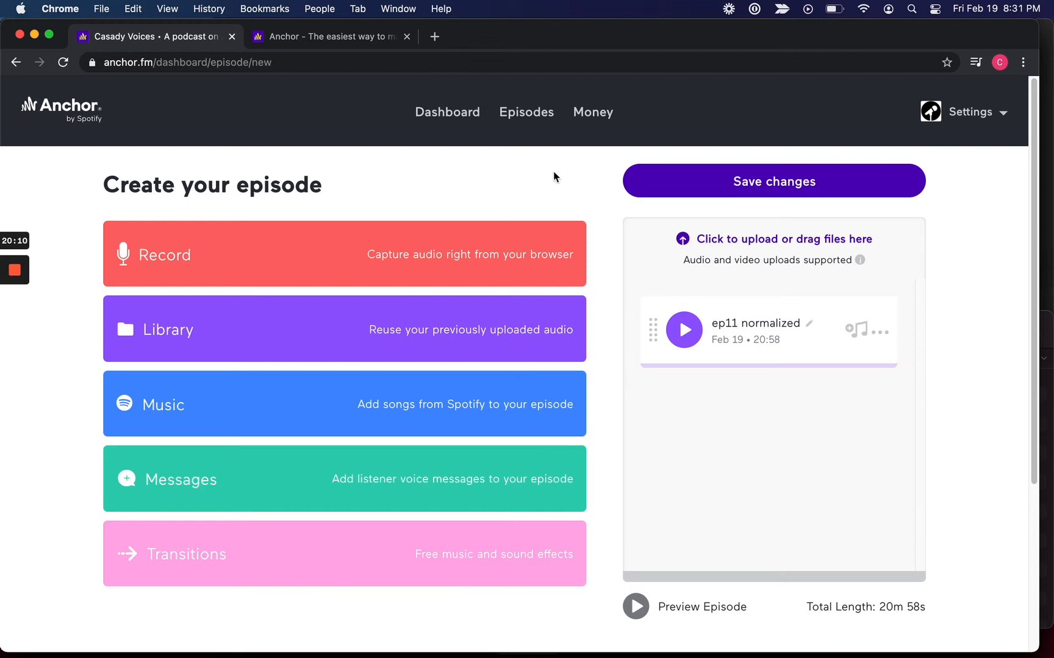
pyautogui.click(769, 184)
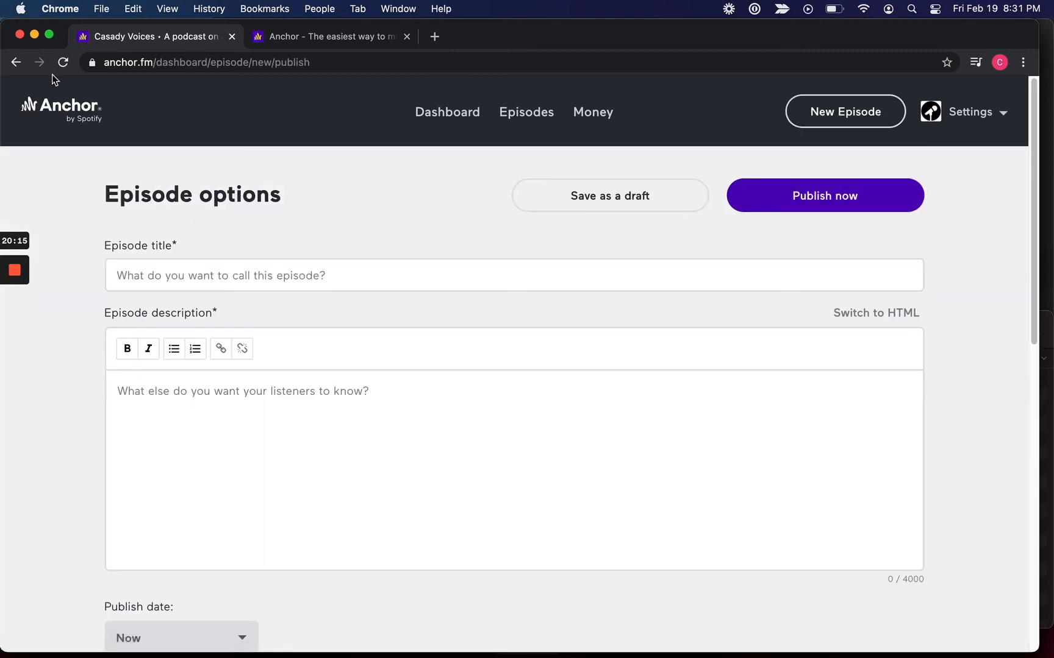
# - Copy the full Episode 11 title line from the Winter 2021 Family Oral History Interviews script in Google Docs
pyautogui.click(34, 34)
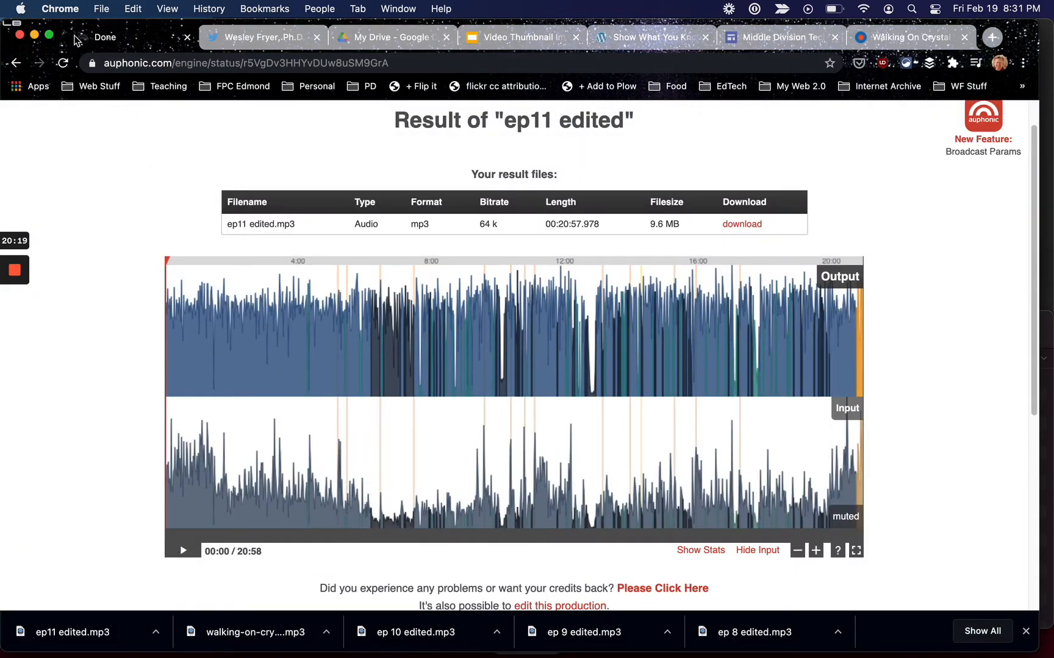
pyautogui.click(35, 35)
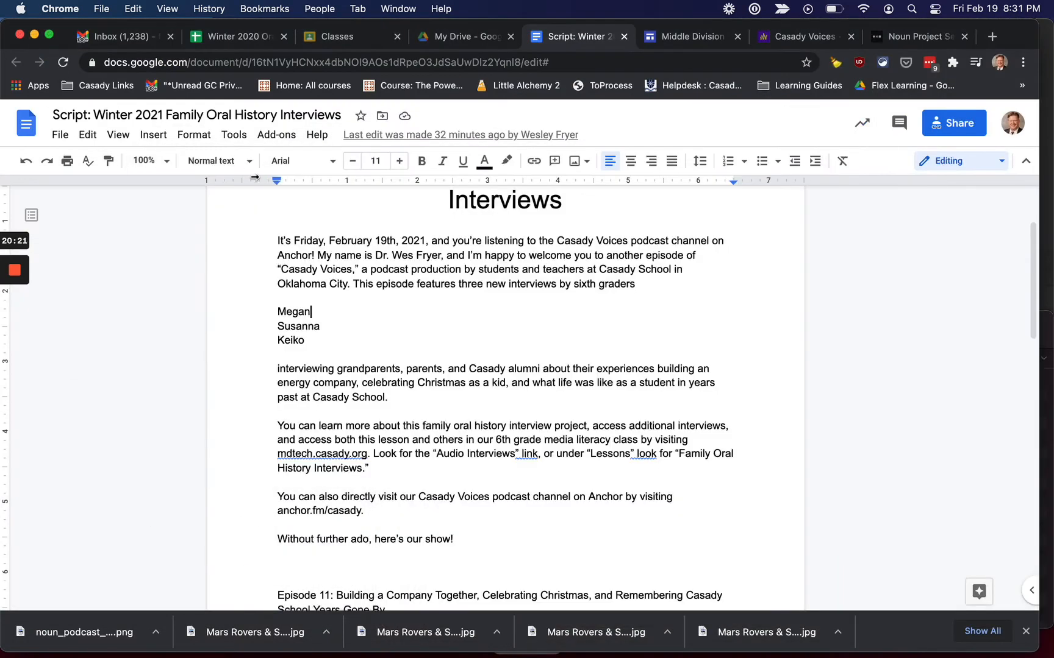
pyautogui.scroll(-3, 390, 363)
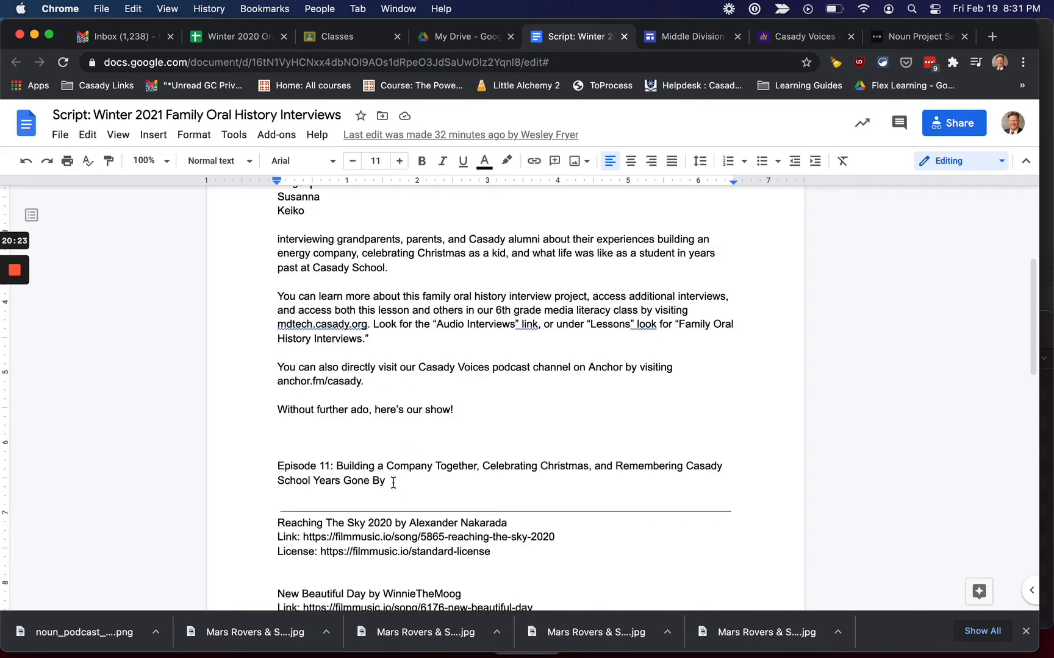
pyautogui.moveTo(393, 483); pyautogui.dragTo(277, 468)
pyautogui.press('super+c')
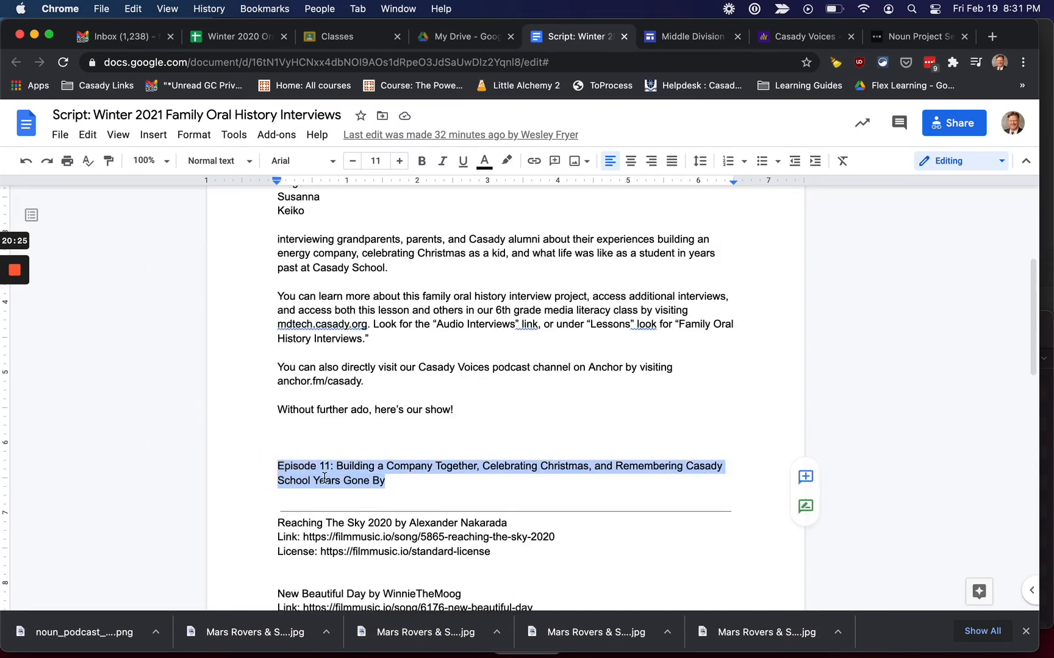
# - Set the Anchor episode title to "Episode 11: Building a Company Together, Celebrating Christmas, and Remembering Casady School Years Gone By"
pyautogui.click(999, 62)
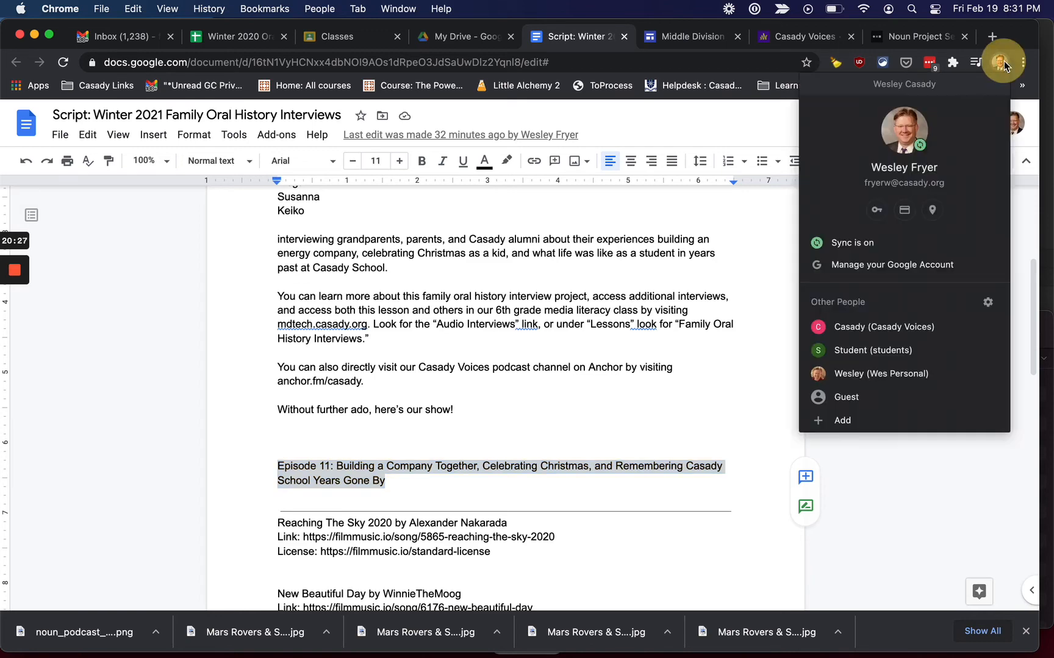
pyautogui.click(920, 327)
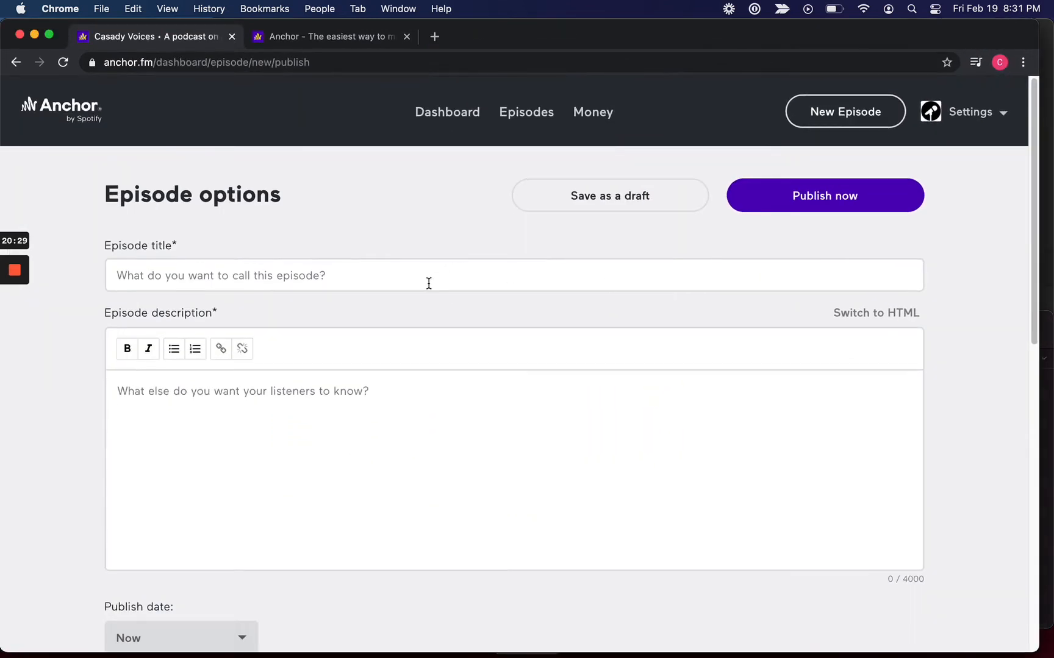
pyautogui.click(428, 279)
pyautogui.press('super+v')
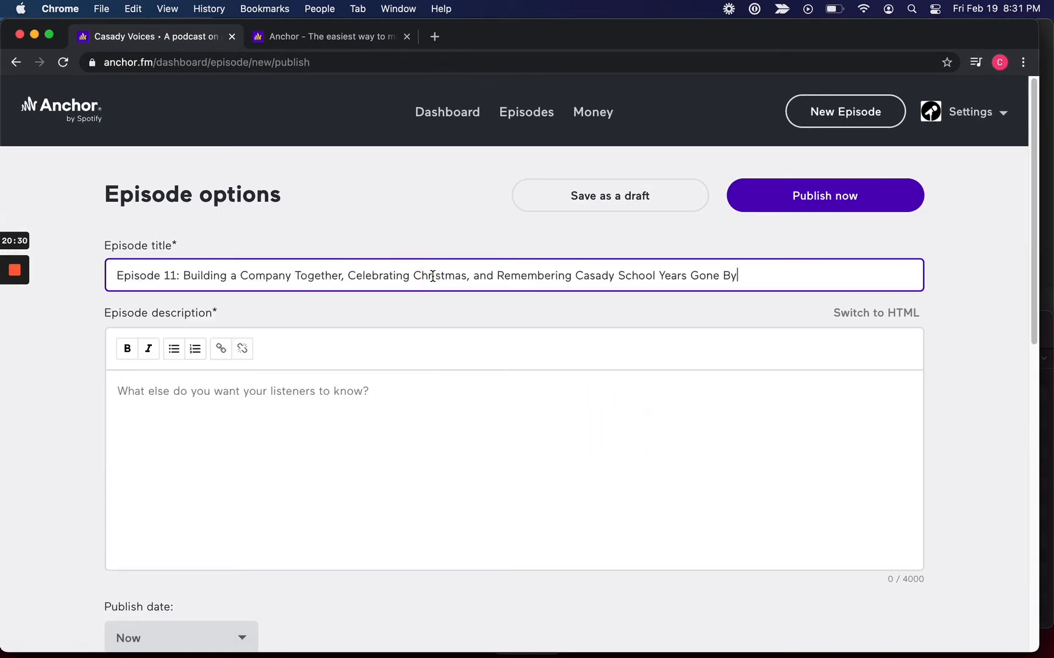
# - Copy the whole Episode 9 description and paste it into the Episode 11 description
pyautogui.click(329, 36)
pyautogui.click(303, 427)
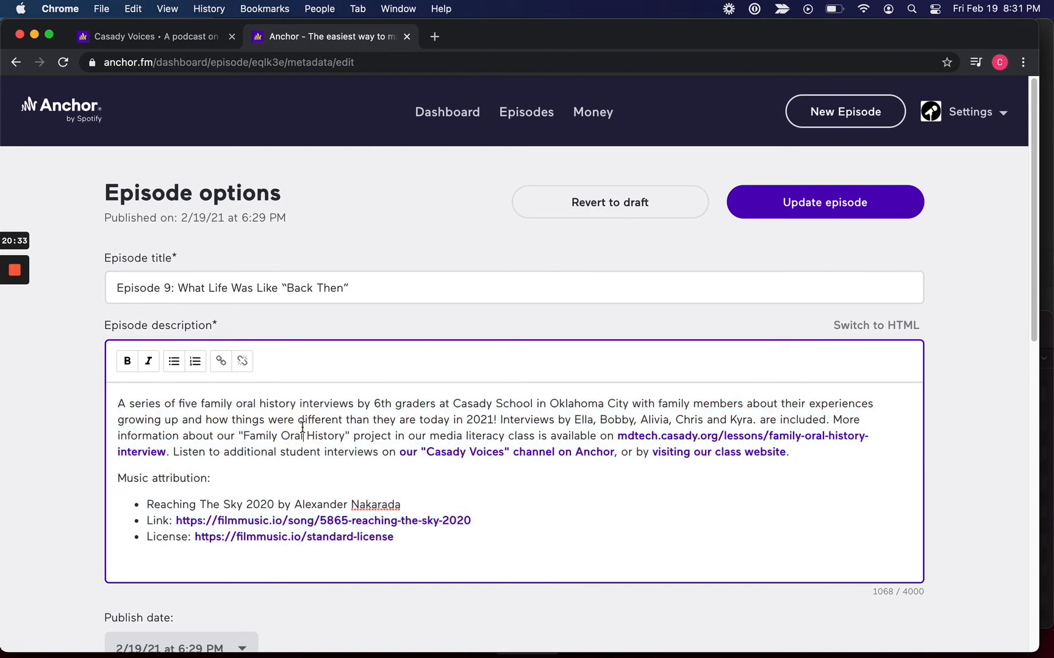
pyautogui.press('super+a')
pyautogui.press('super+c')
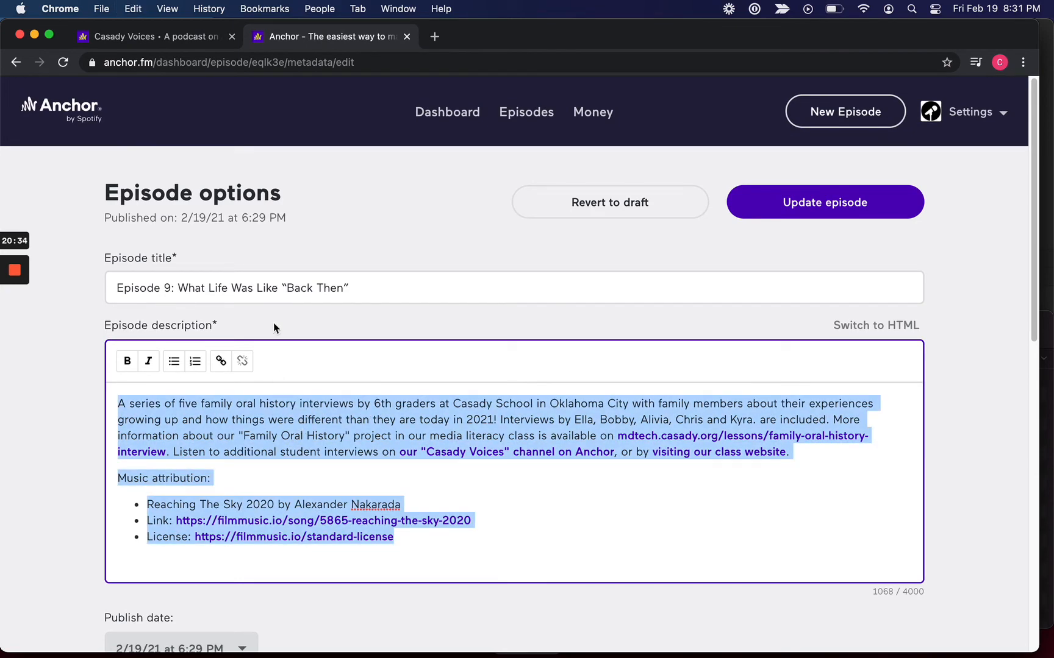
pyautogui.click(163, 35)
pyautogui.click(218, 425)
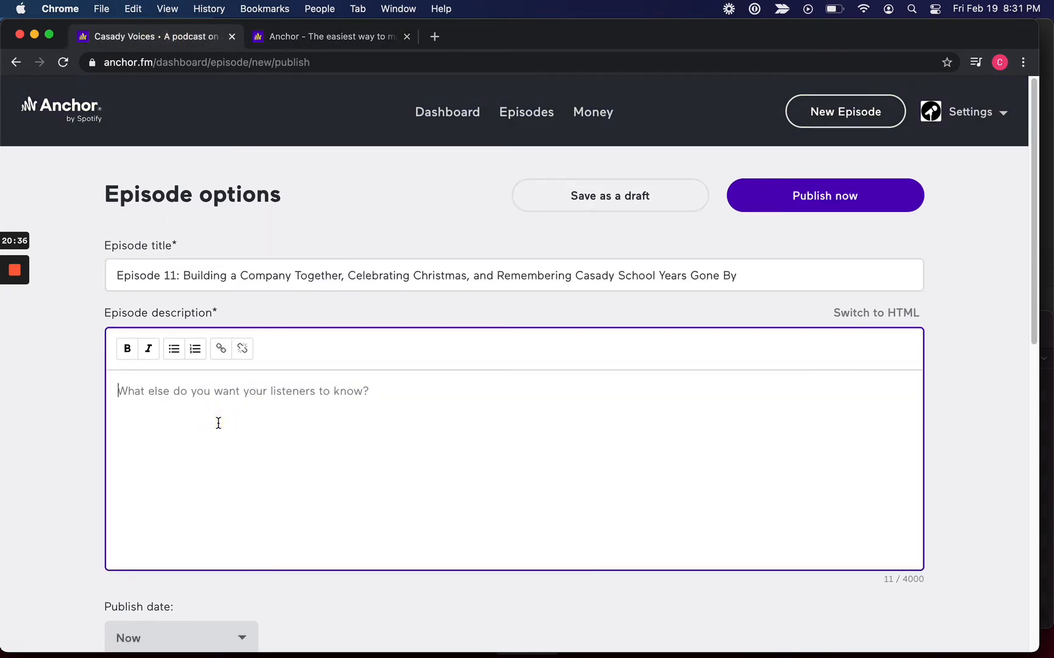
pyautogui.press('super+v')
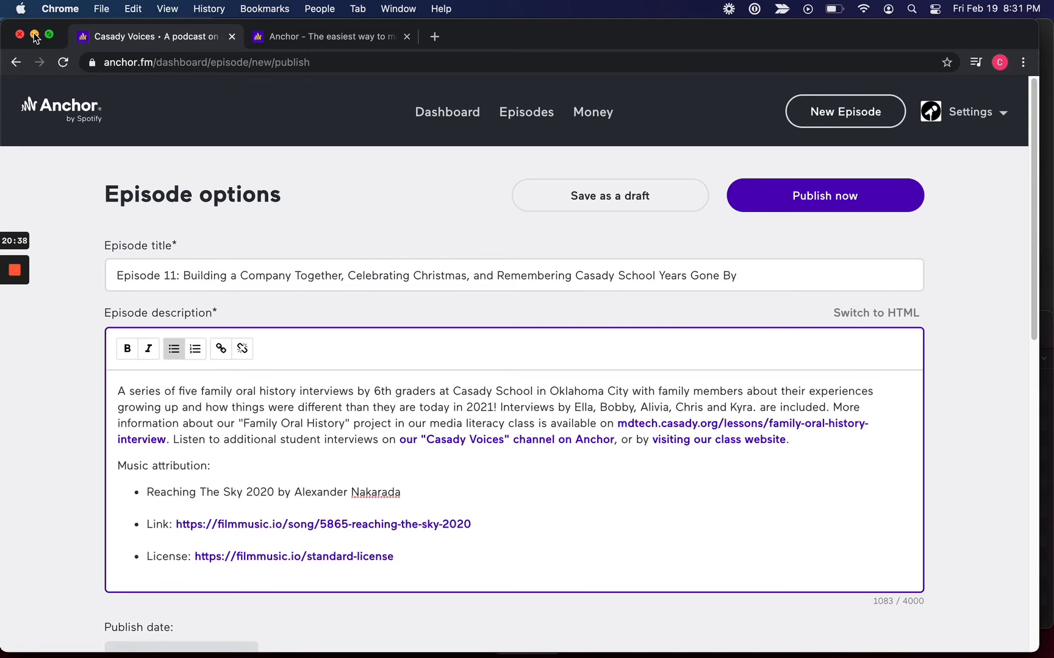
# - Copy the three student names from the Winter 2021 Family Oral History Interviews script and paste them over the Episode 9 interviewers' names in the Anchor description
pyautogui.click(34, 35)
pyautogui.scroll(5, 314, 344)
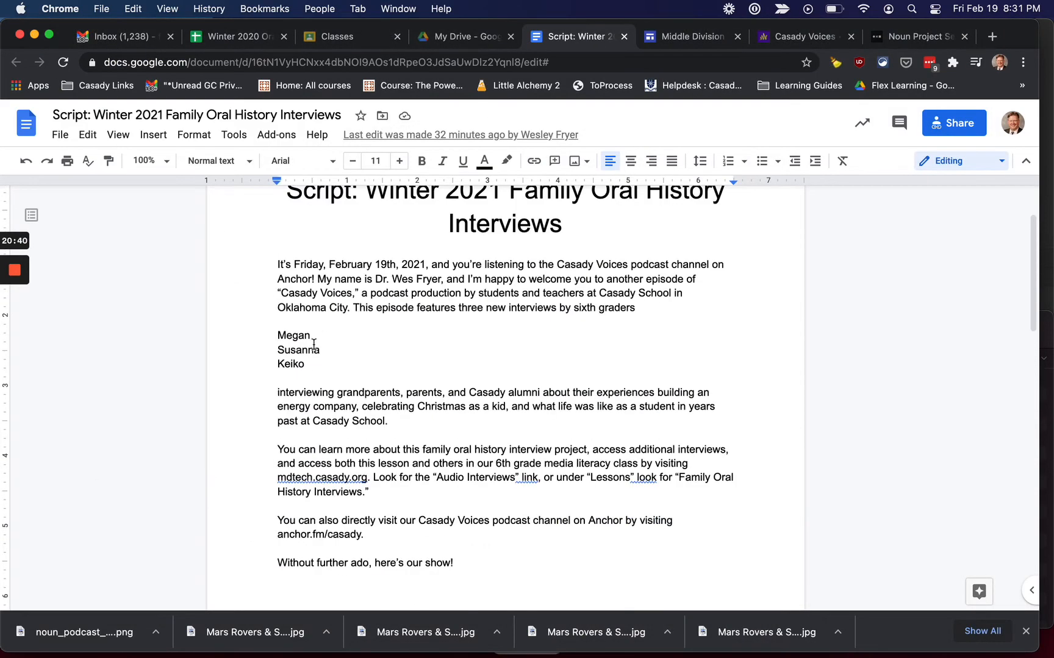
pyautogui.moveTo(308, 364); pyautogui.dragTo(267, 339)
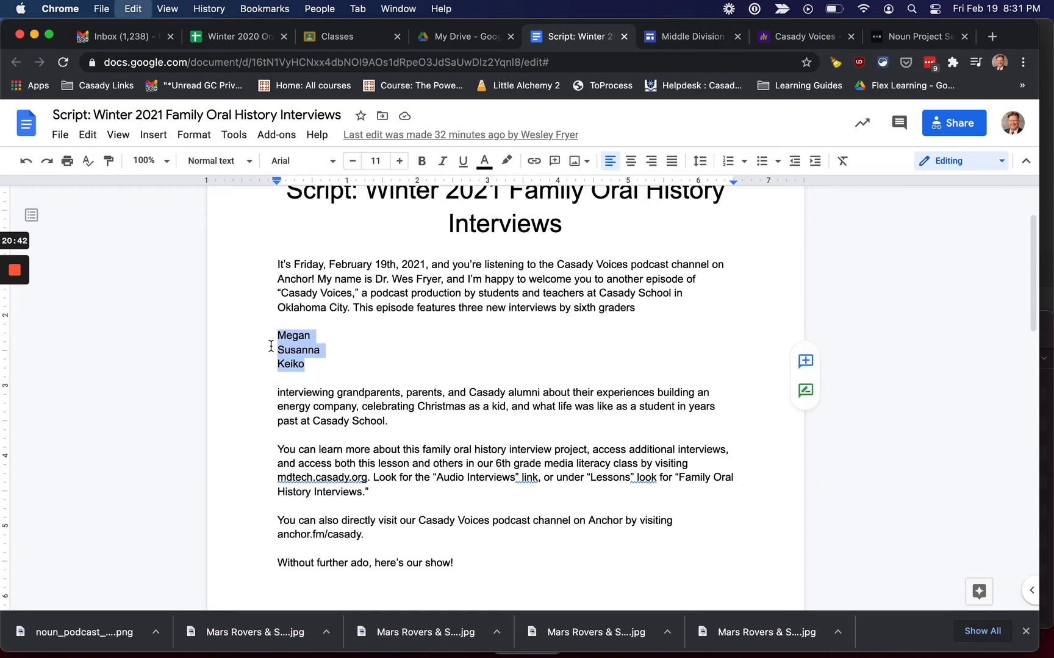
pyautogui.click(999, 62)
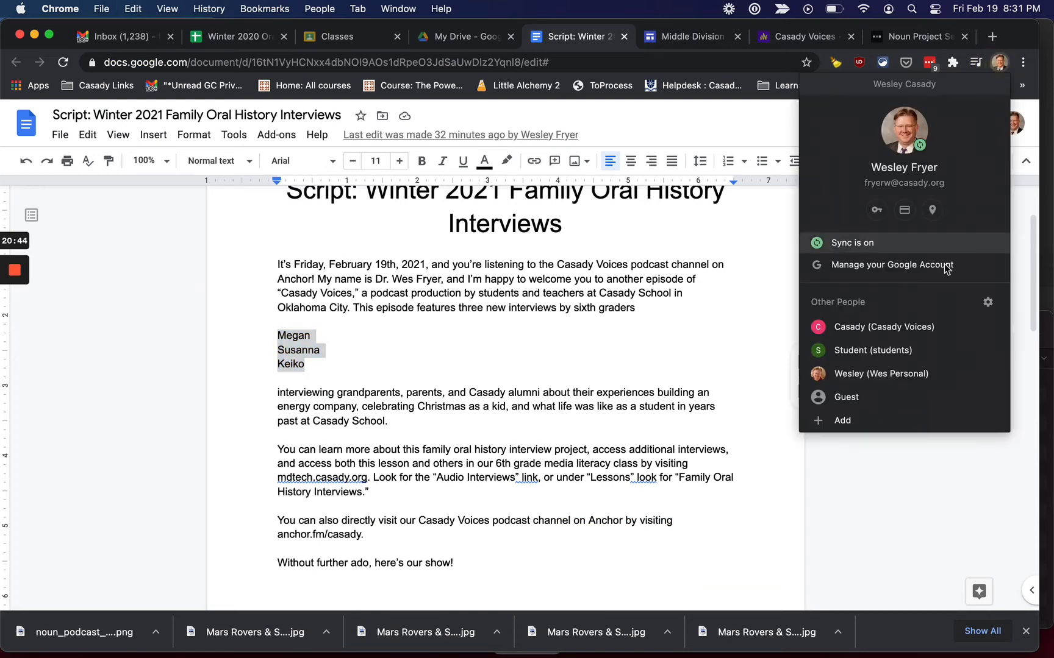
pyautogui.click(932, 327)
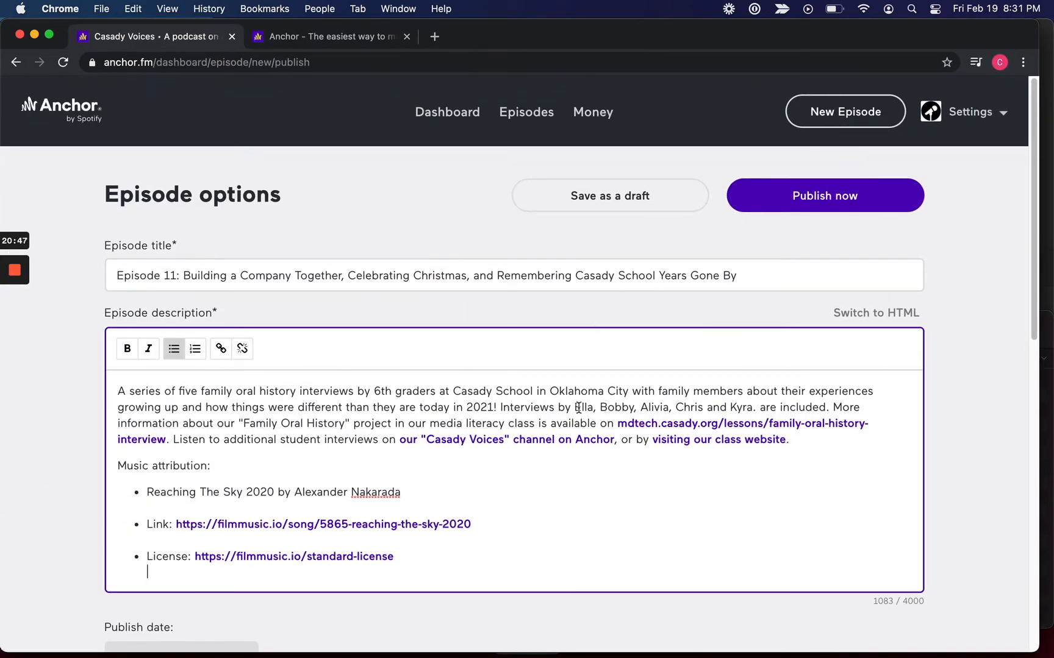
pyautogui.moveTo(574, 407); pyautogui.dragTo(732, 406)
pyautogui.rightClick(732, 405)
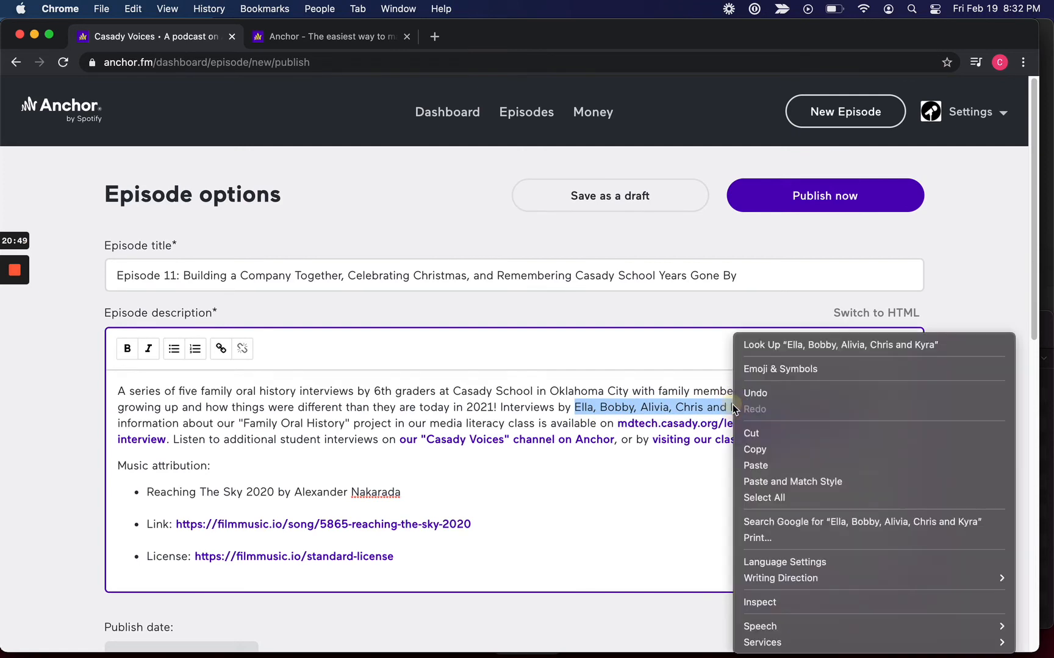
pyautogui.click(793, 481)
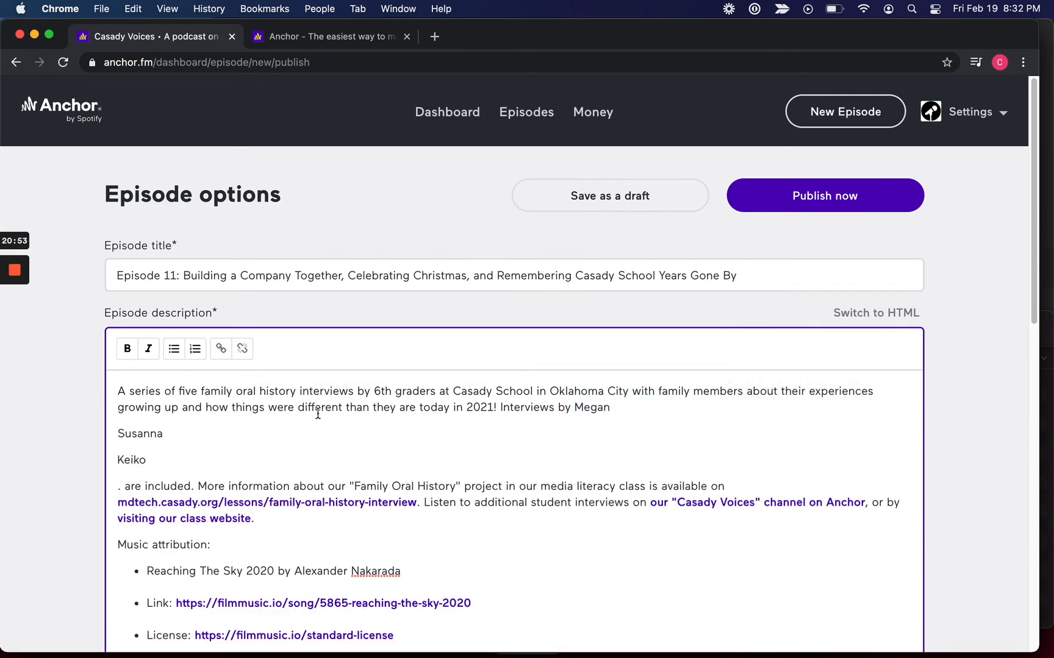
# - Join the three pasted names into the "Interviews by" sentence with a comma and "and", and change the interview count to "three"
pyautogui.click(118, 434)
pyautogui.press('BackSpace')
pyautogui.write(', Susanna')
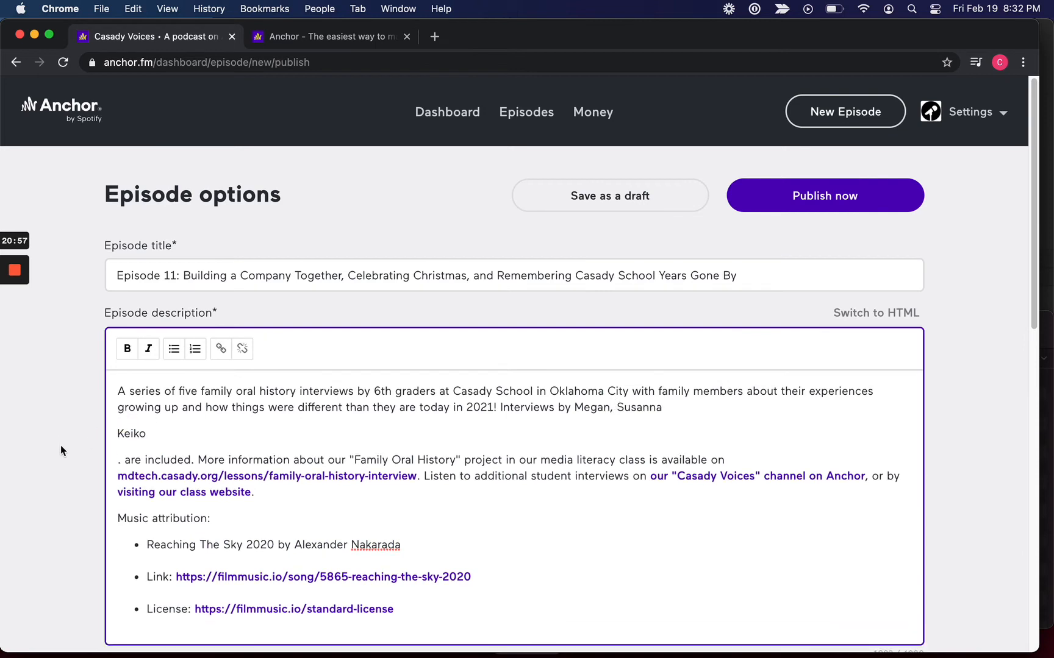
pyautogui.click(119, 434)
pyautogui.press('BackSpace')
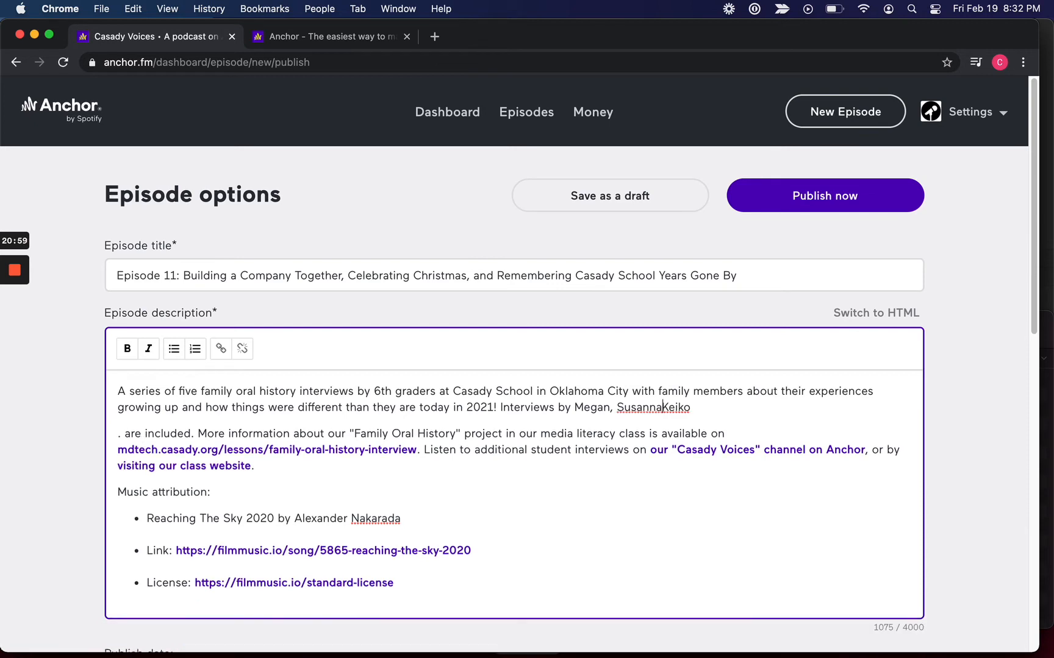
pyautogui.write('and')
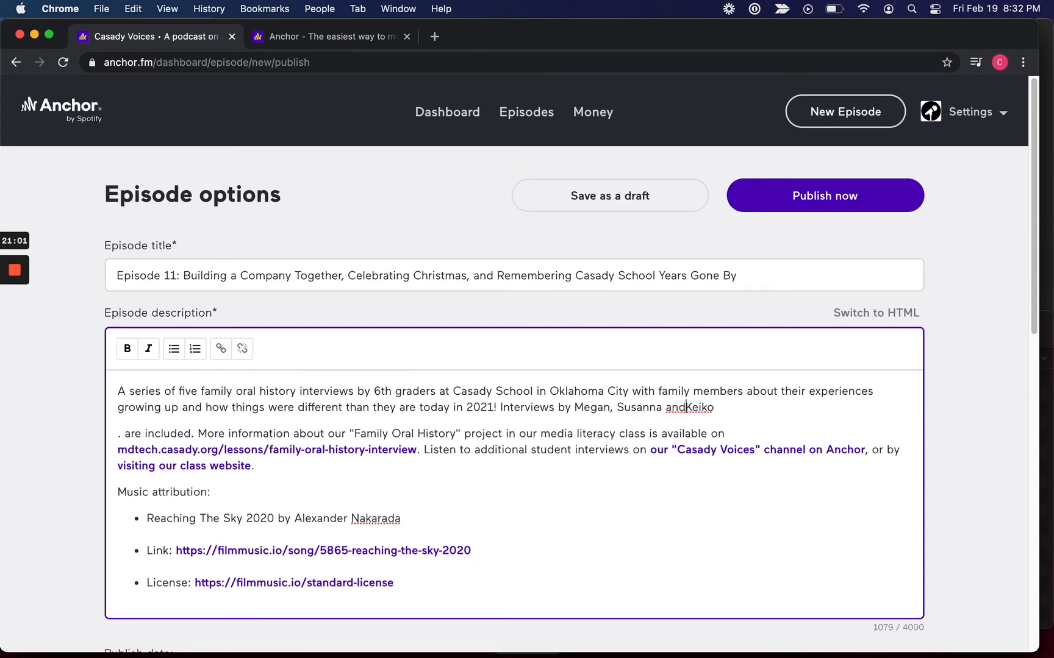
pyautogui.click(125, 434)
pyautogui.press('BackSpace')
pyautogui.press('BackSpace')
pyautogui.press('BackSpace')
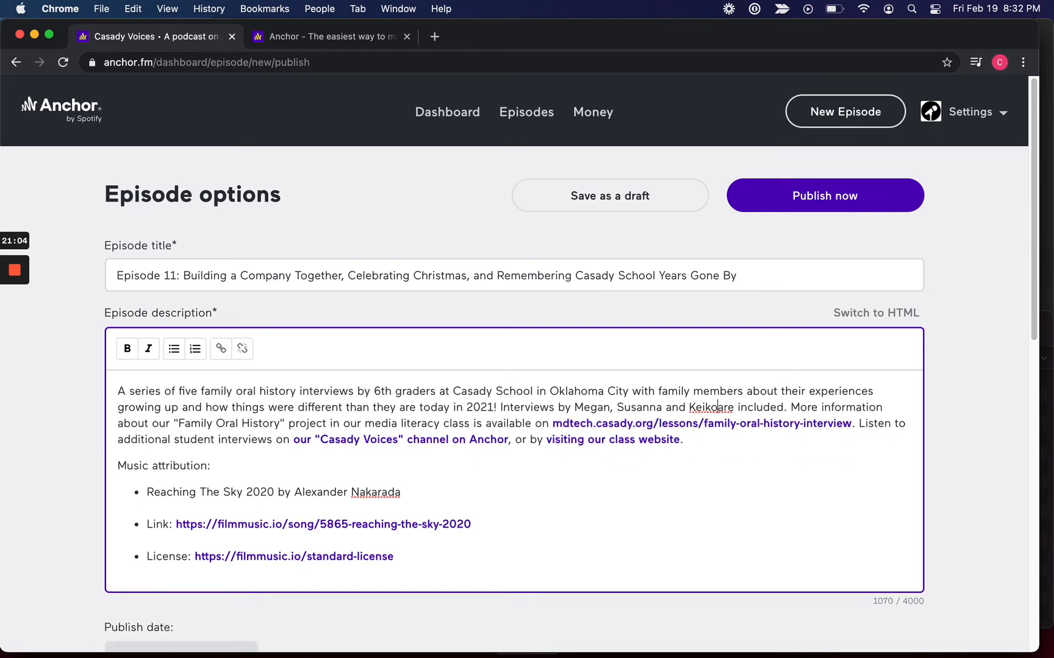
pyautogui.doubleClick(187, 391)
pyautogui.write('three')
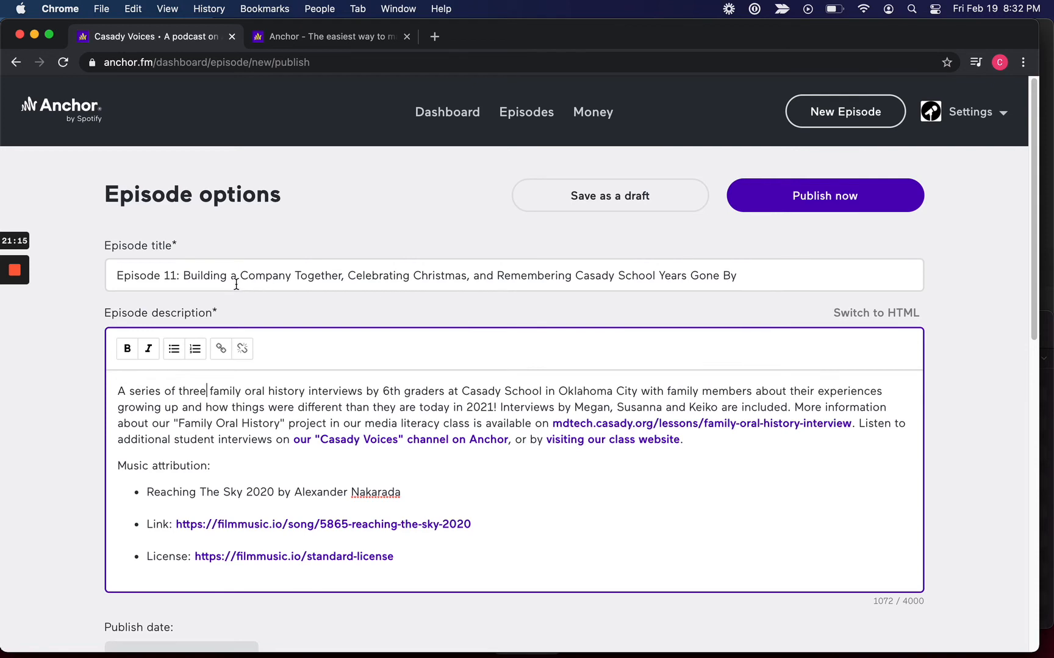
# - Copy the title text following "Episode 11:" and insert "and Casady alumni" after "family members" in the description
pyautogui.moveTo(183, 276); pyautogui.dragTo(737, 275)
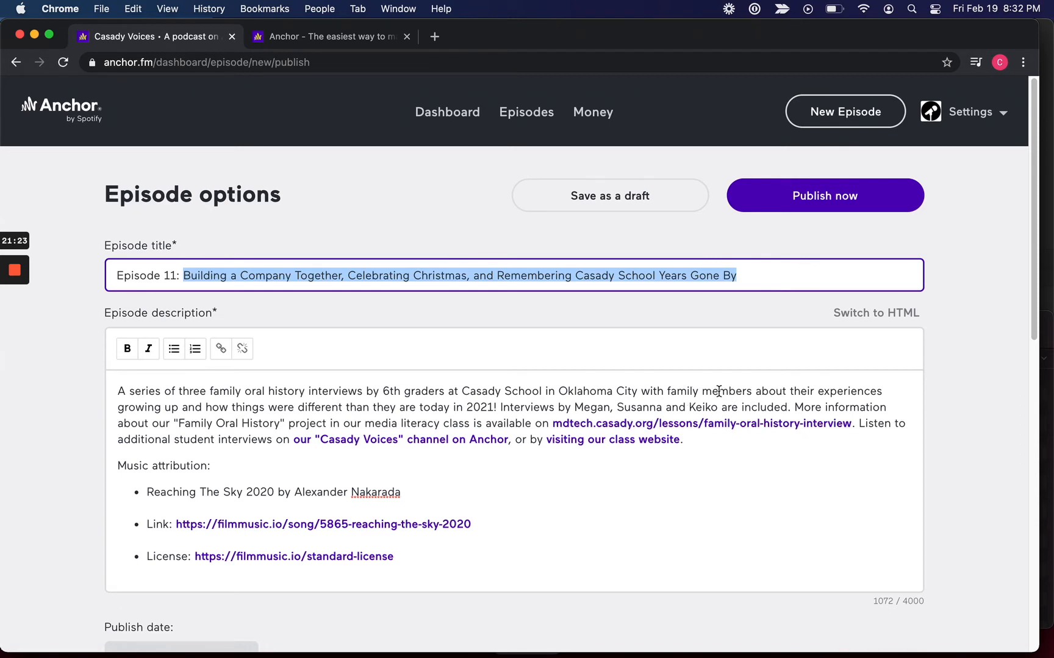
pyautogui.click(755, 392)
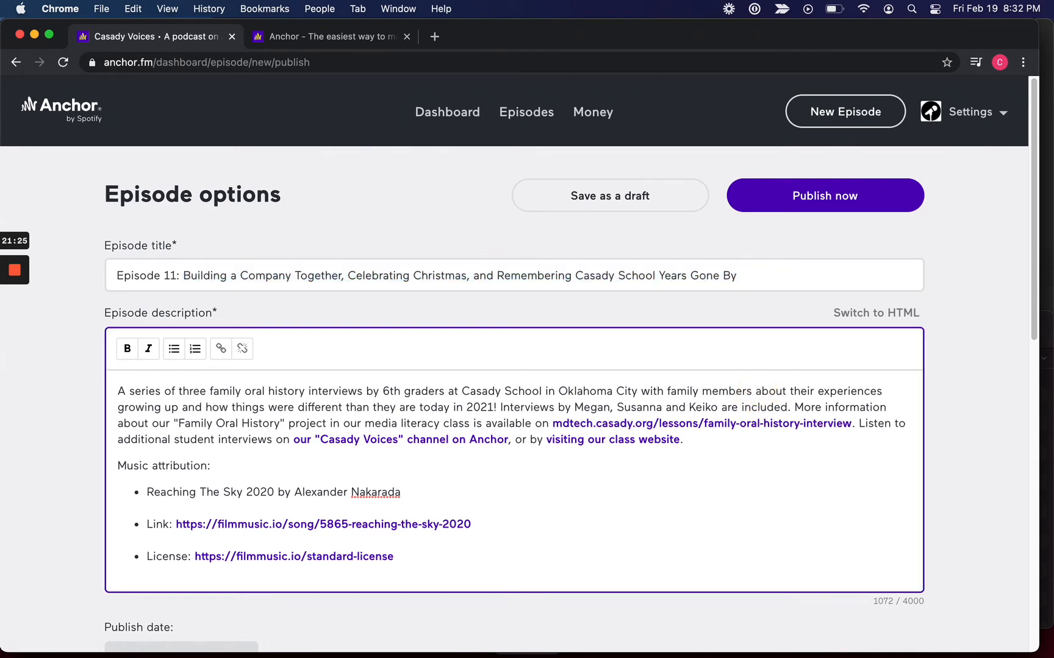
pyautogui.write('and ')
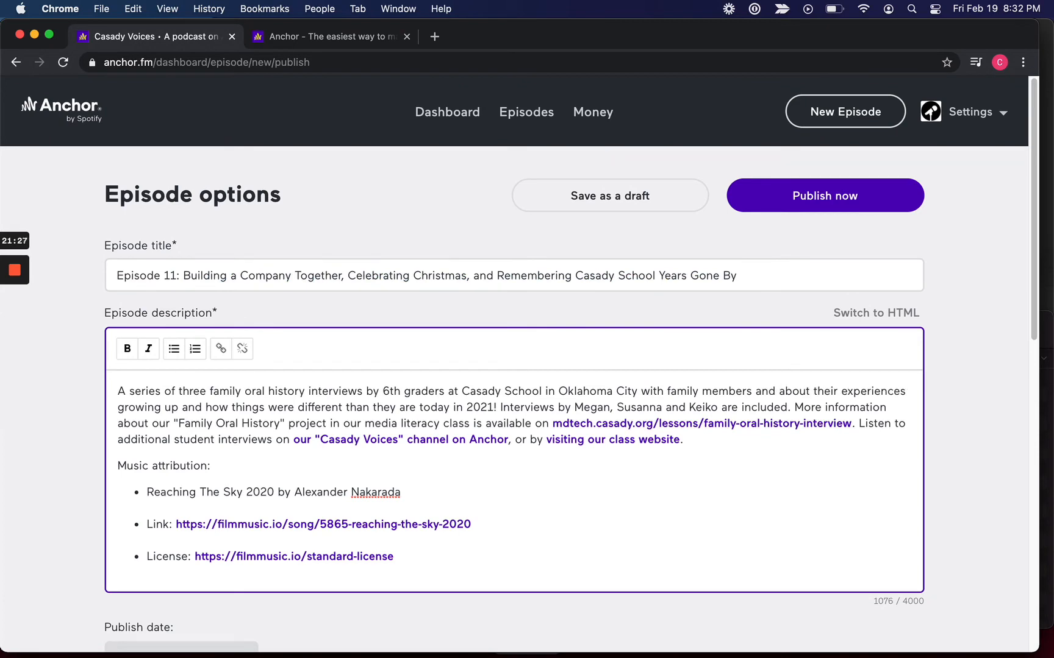
pyautogui.write('fell')
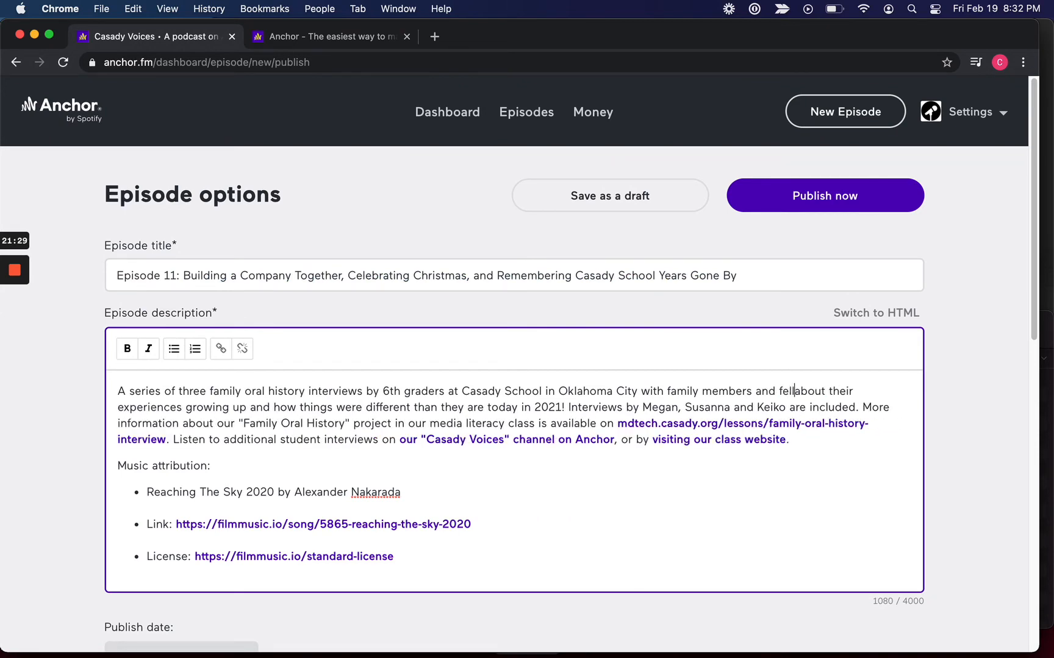
pyautogui.write('ow')
pyautogui.press('BackSpace')
pyautogui.press('BackSpace')
pyautogui.press('BackSpace')
pyautogui.press('BackSpace')
pyautogui.press('BackSpace')
pyautogui.press('BackSpace')
pyautogui.press('BackSpace')
pyautogui.write('Cas')
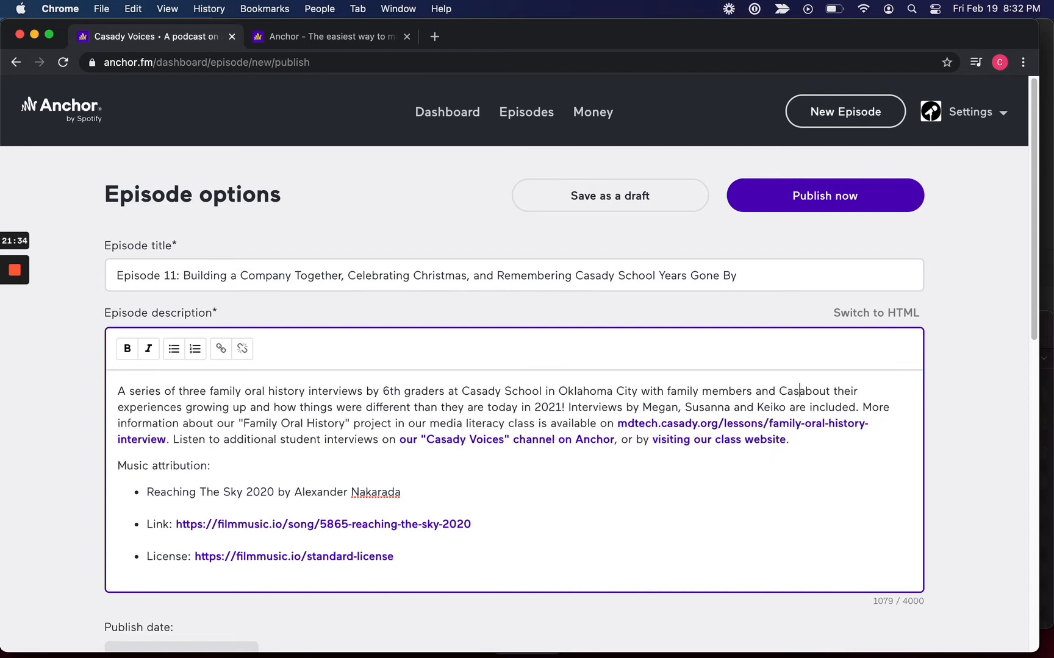
pyautogui.write('ady alumni a')
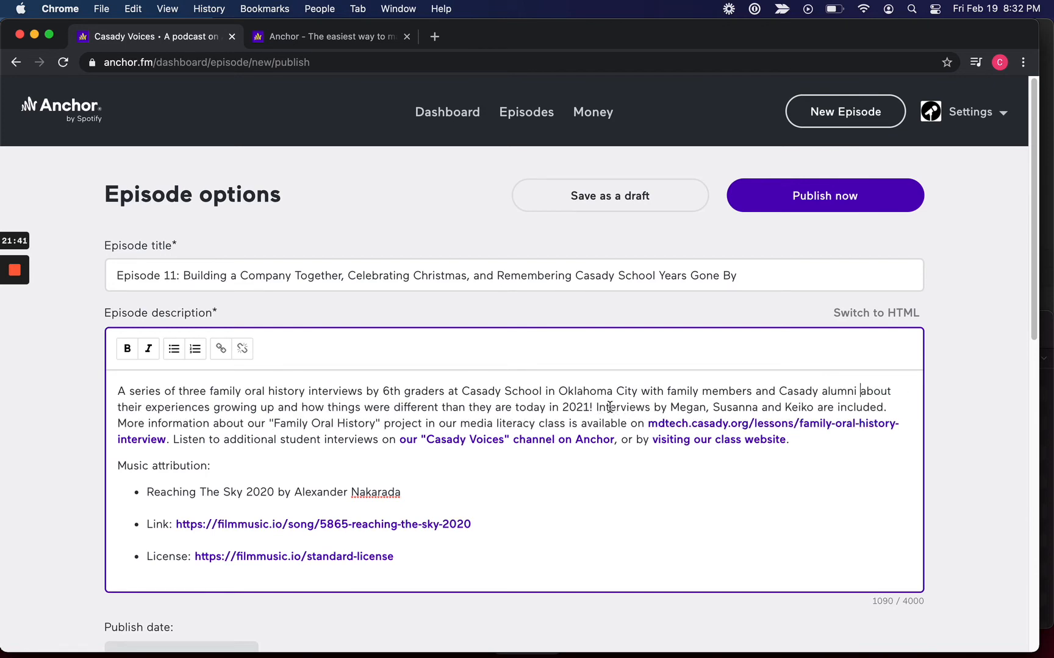
# - Replace "their experiences growing up and how things were different than they are today in 2021" with the copied title text, matching the description's style
pyautogui.moveTo(582, 407); pyautogui.dragTo(119, 407)
pyautogui.rightClick(120, 407)
pyautogui.click(195, 482)
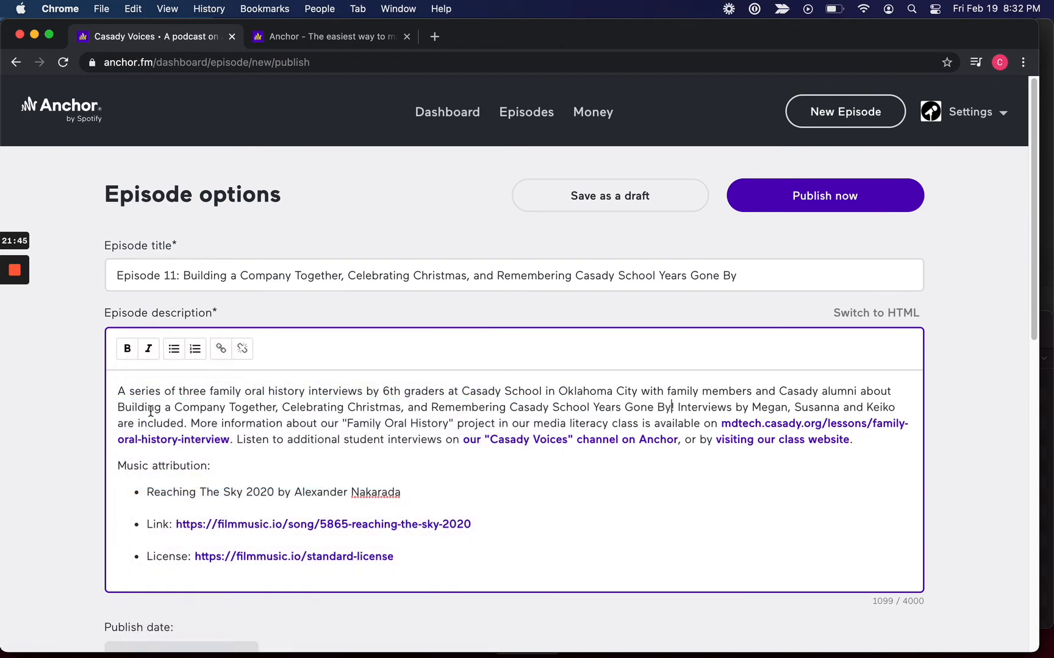
# - Lowercase the initials in the pasted phrase to read "building a company together, celebrating christmas"
pyautogui.click(126, 407)
pyautogui.press('BackSpace')
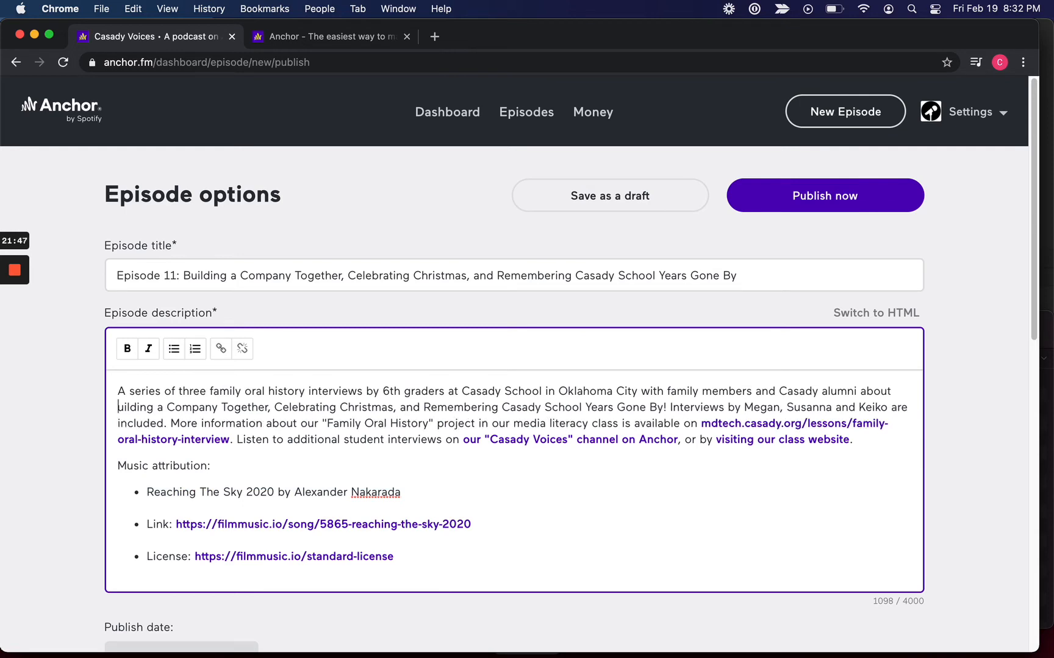
pyautogui.write('b')
pyautogui.click(181, 407)
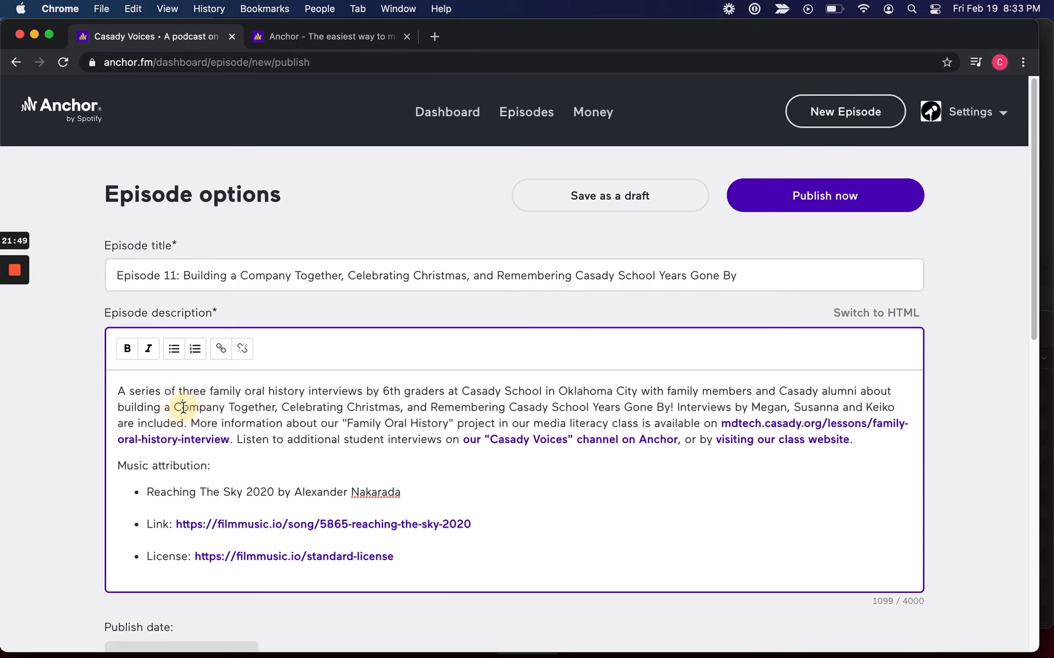
pyautogui.press('BackSpace')
pyautogui.write('c')
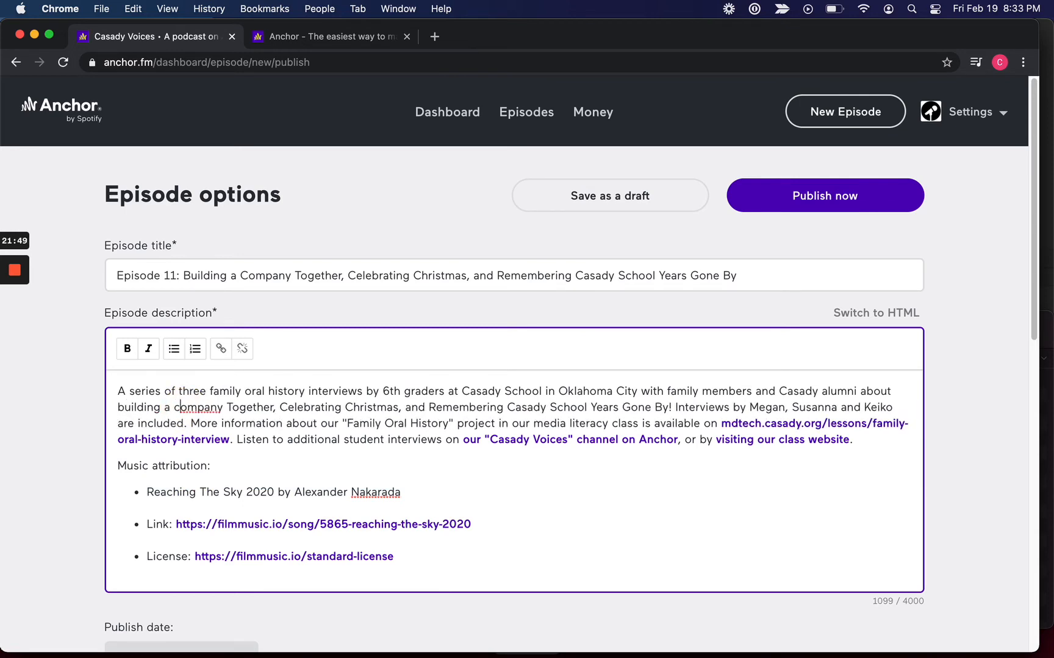
pyautogui.click(234, 408)
pyautogui.press('BackSpace')
pyautogui.write('t')
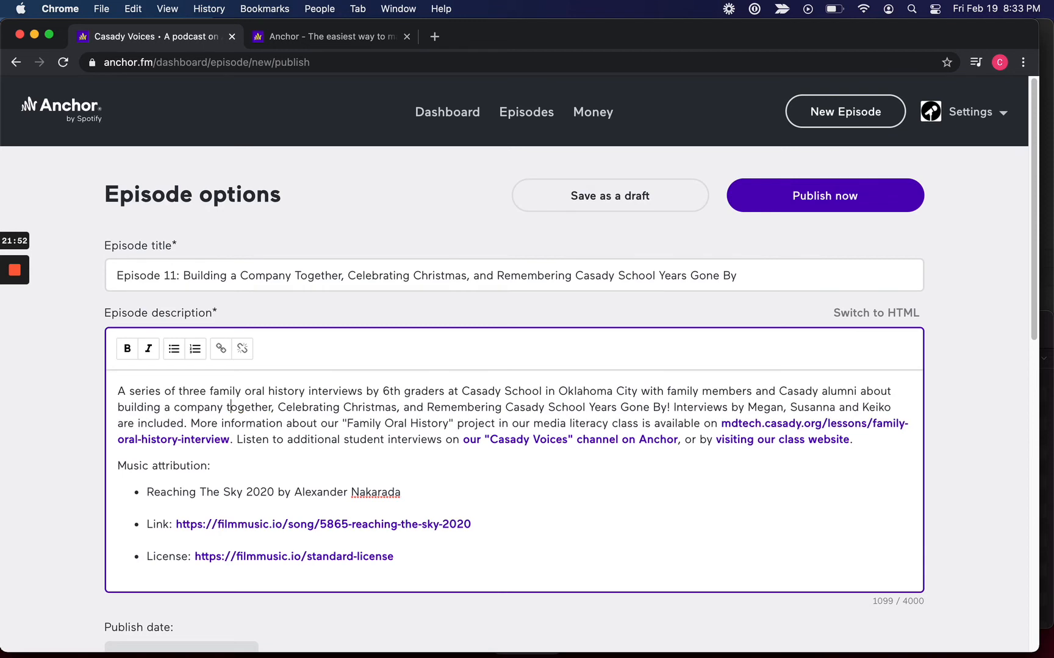
pyautogui.click(284, 407)
pyautogui.press('BackSpace')
pyautogui.write('c')
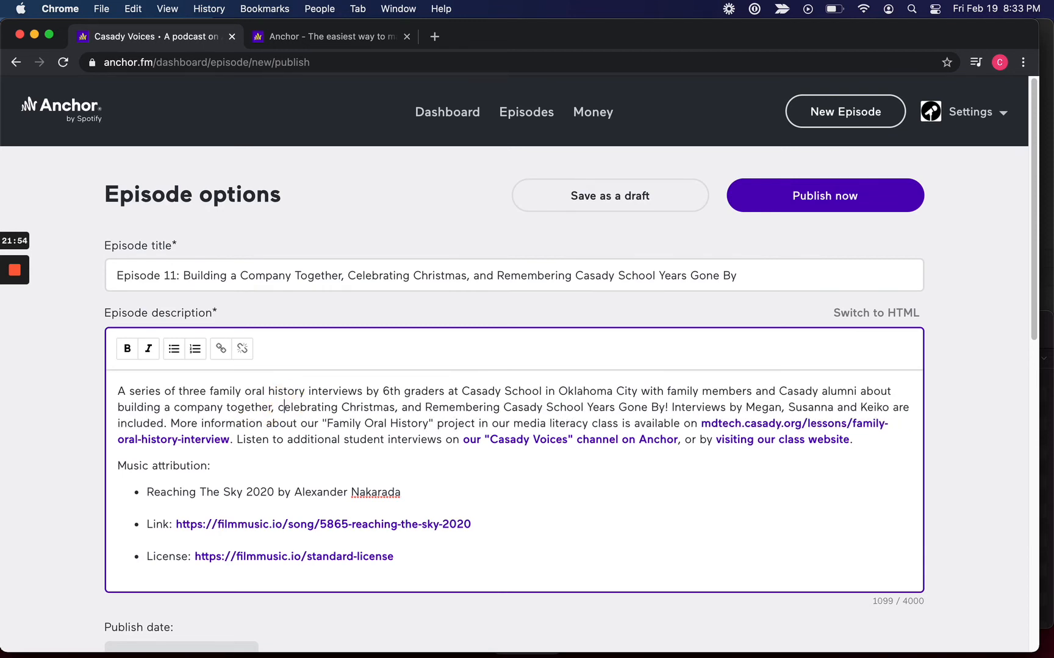
pyautogui.click(346, 407)
pyautogui.press('BackSpace')
pyautogui.write('c')
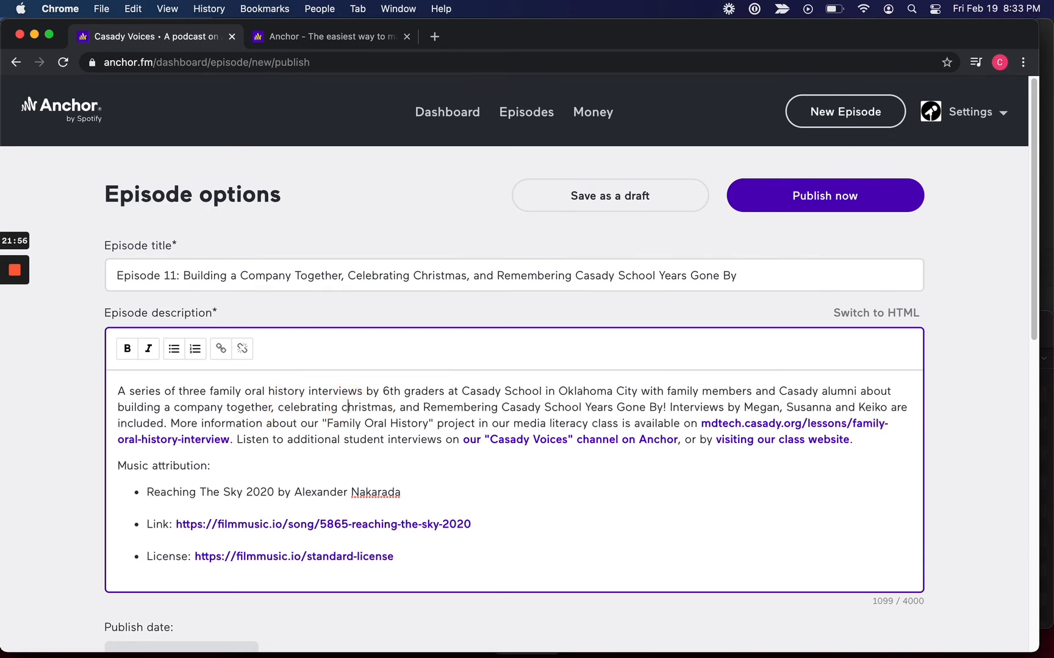
# - Edit the rest of the pasted phrase to read "remembering Casady School in years gone by"
pyautogui.click(429, 407)
pyautogui.write('a')
pyautogui.press('BackSpace')
pyautogui.press('BackSpace')
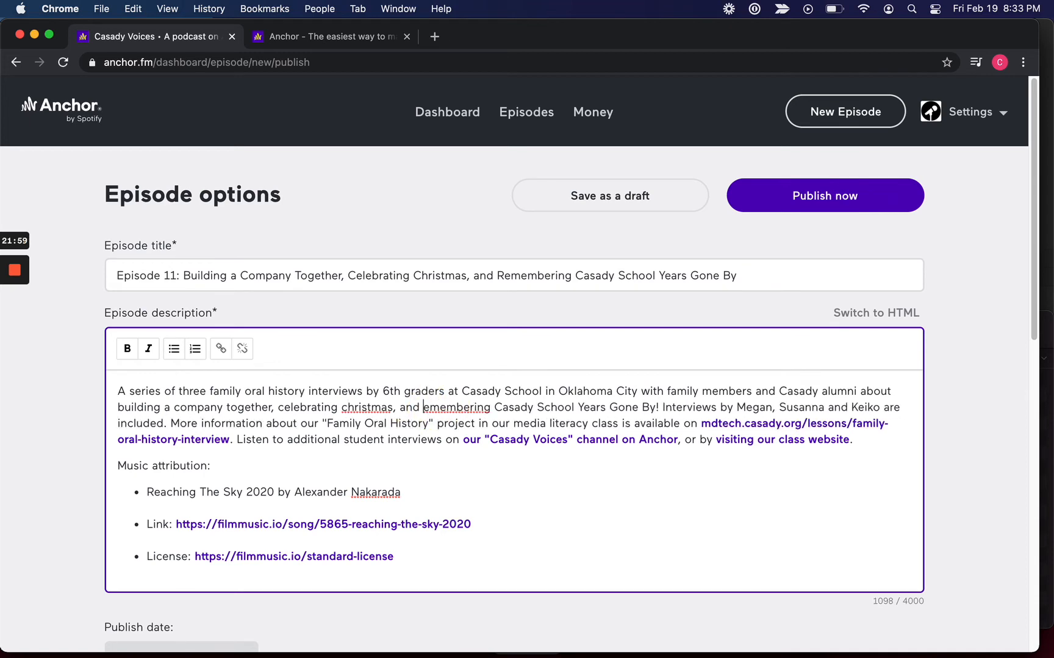
pyautogui.write('r')
pyautogui.click(588, 408)
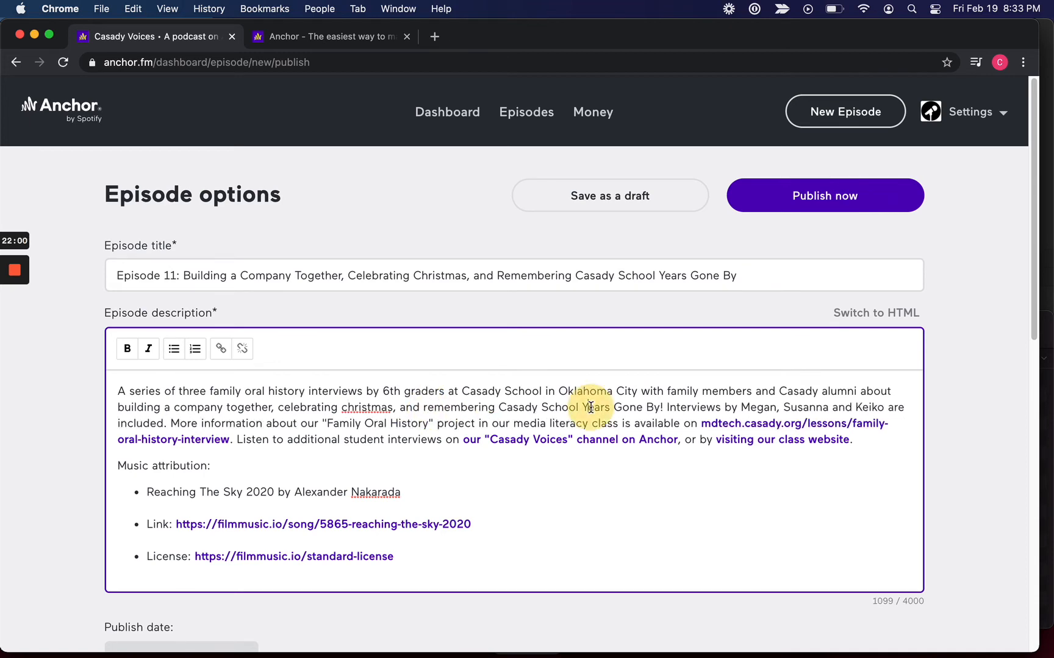
pyautogui.press('BackSpace')
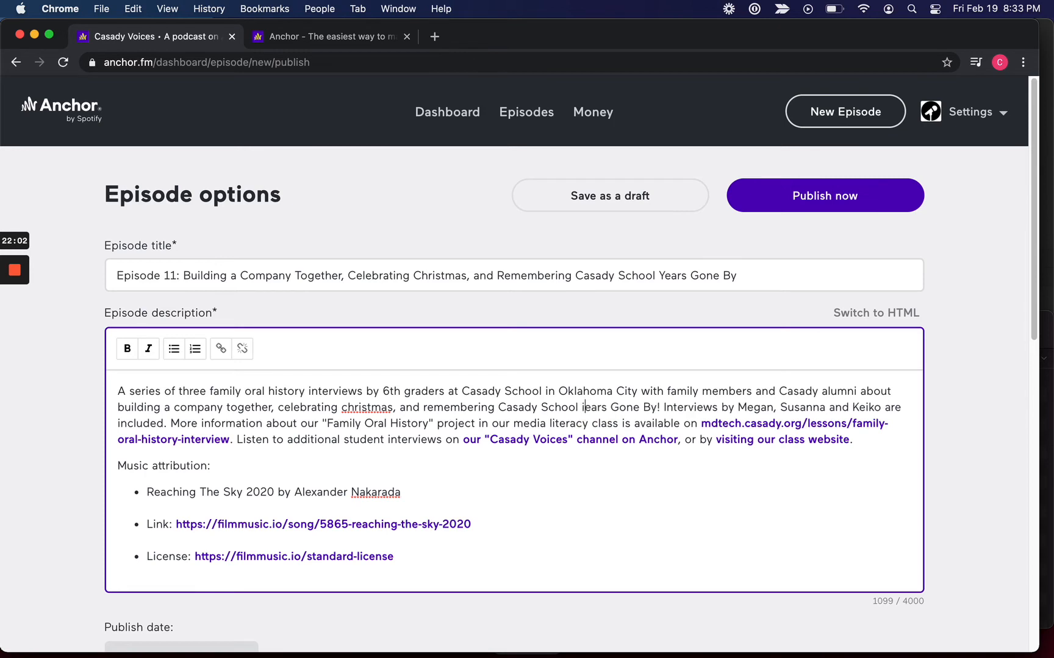
pyautogui.write('in y')
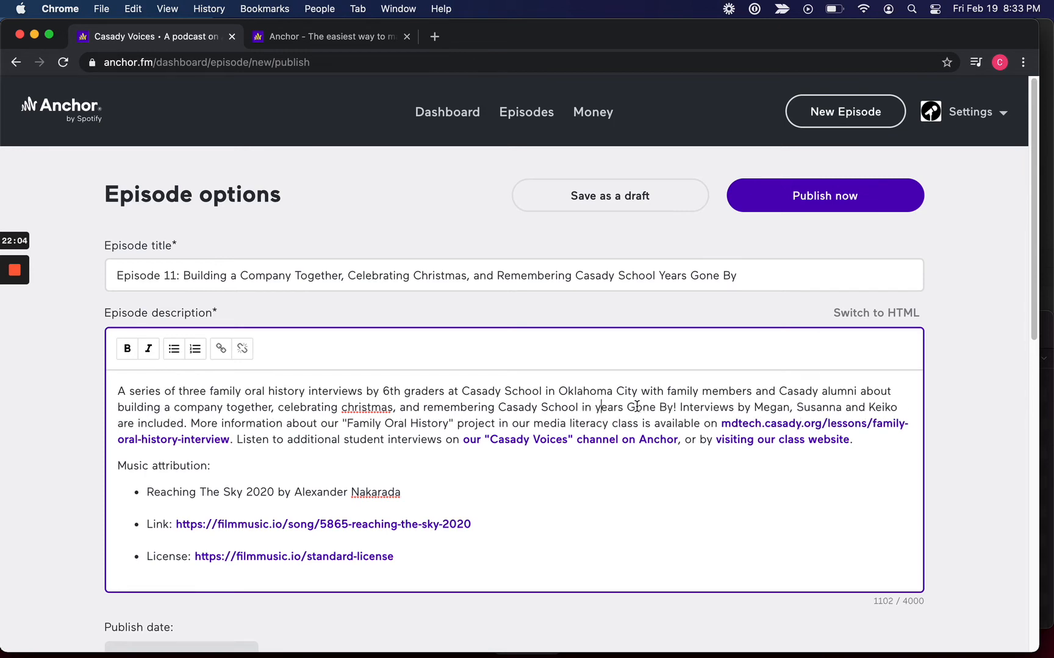
pyautogui.click(635, 407)
pyautogui.press('BackSpace')
pyautogui.write('g')
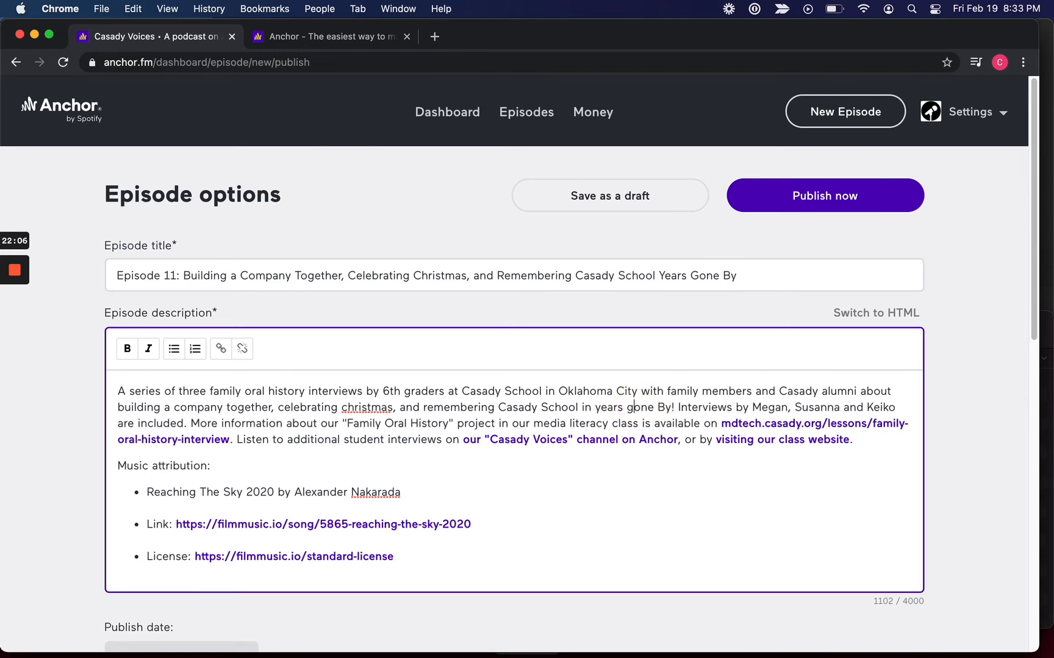
pyautogui.click(666, 407)
pyautogui.press('BackSpace')
pyautogui.write('b')
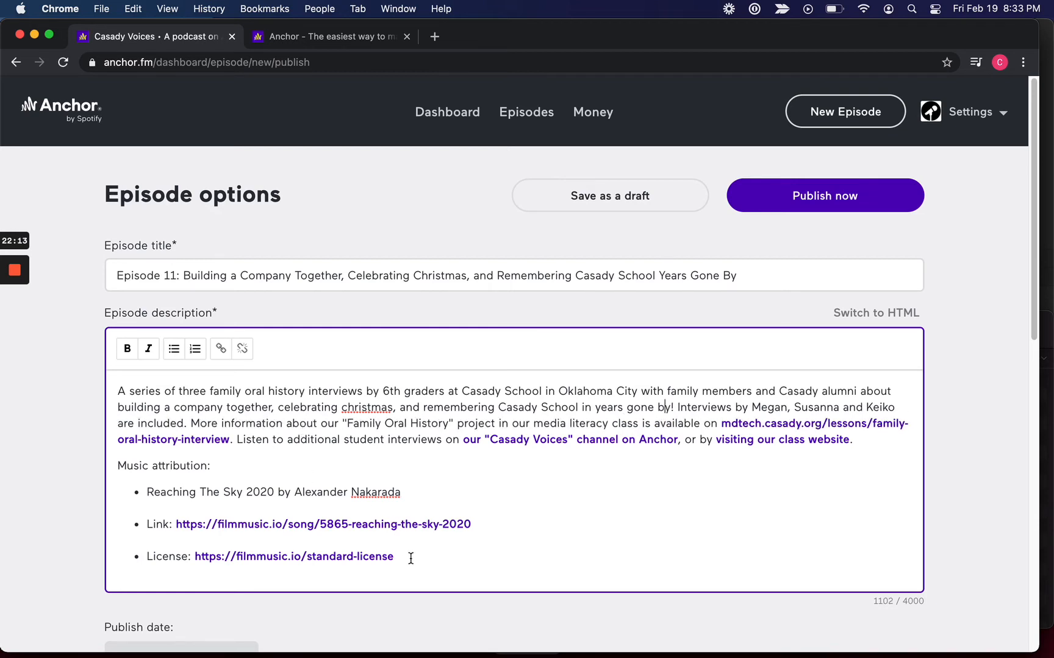
# - Clear the old music attribution bullets from the description and copy the three-line "Walking On Crystal by MusicLFiles" credit from the script document
pyautogui.moveTo(410, 558); pyautogui.dragTo(146, 490)
pyautogui.press('BackSpace')
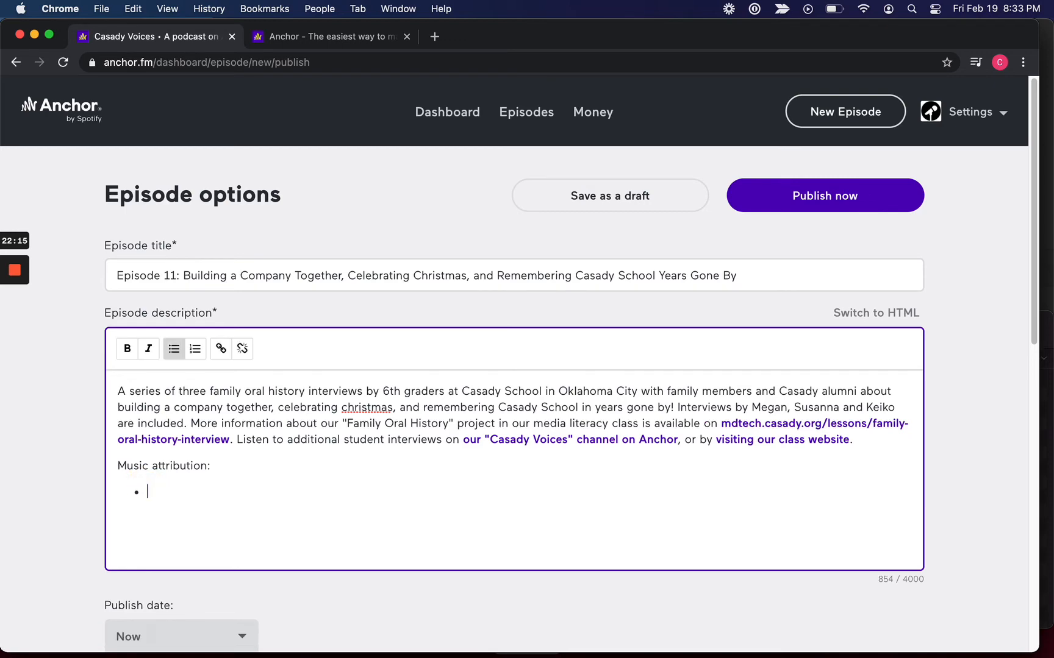
pyautogui.click(34, 34)
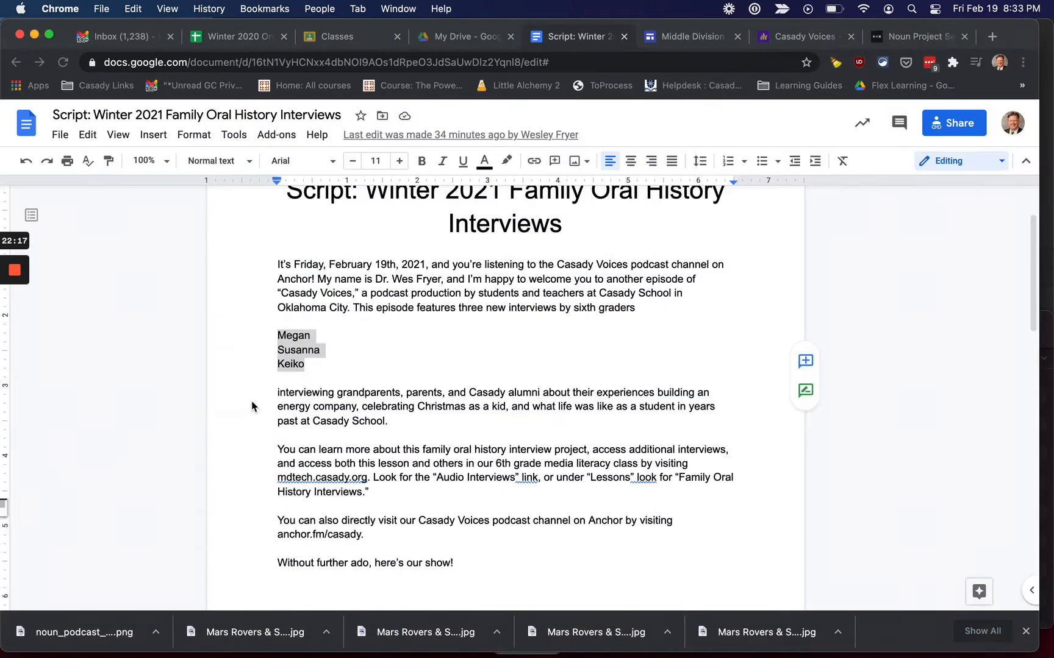
pyautogui.scroll(-5, 393, 443)
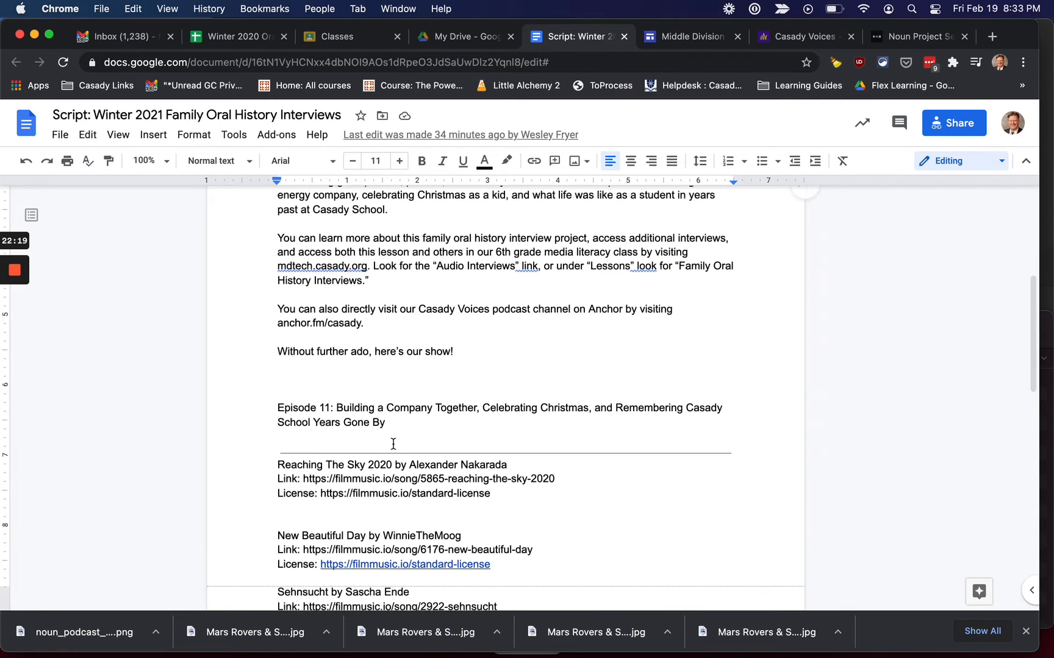
pyautogui.scroll(-4, 393, 443)
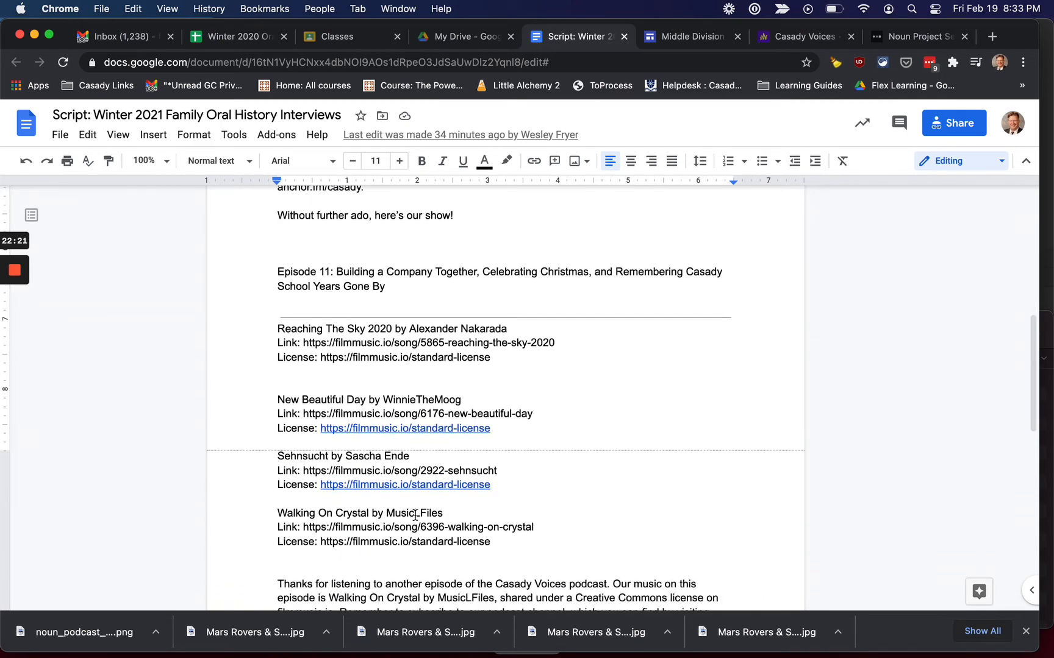
pyautogui.moveTo(493, 542); pyautogui.dragTo(270, 513)
pyautogui.press('super+c')
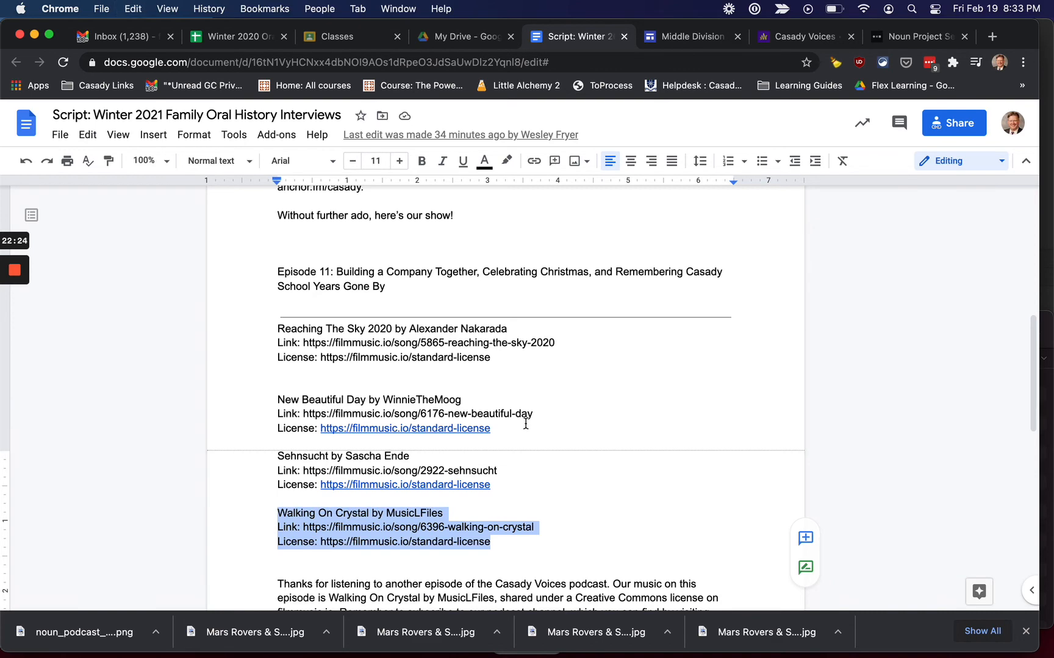
# - Paste the copied credit as style-matched bullets under "Music attribution:" in Anchor's episode description and remove the trailing empty bullet
pyautogui.click(998, 62)
pyautogui.click(906, 326)
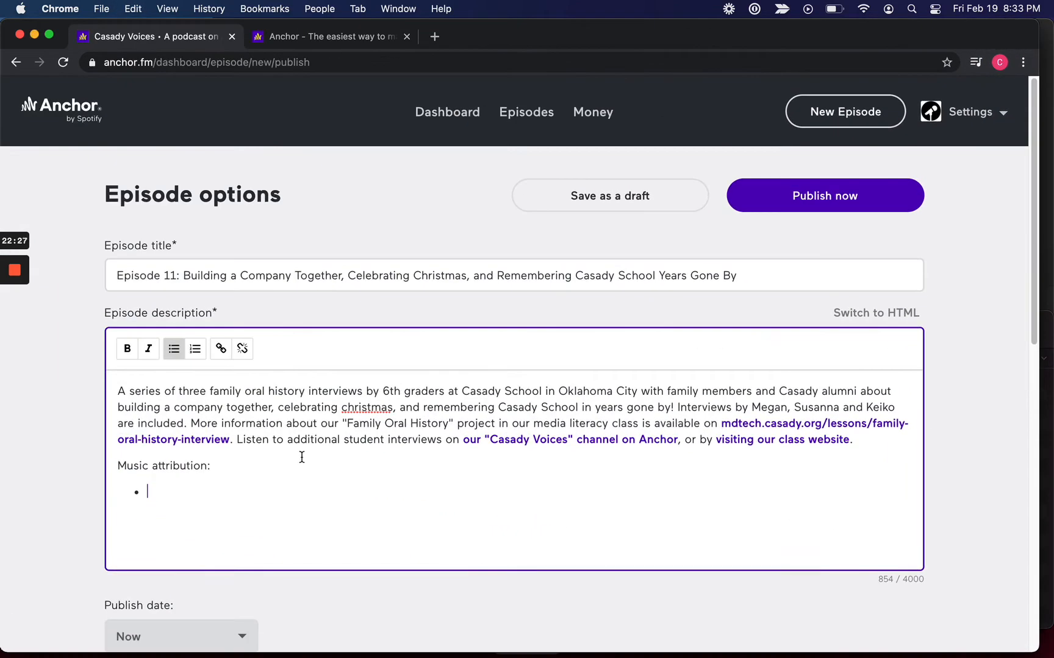
pyautogui.rightClick(152, 490)
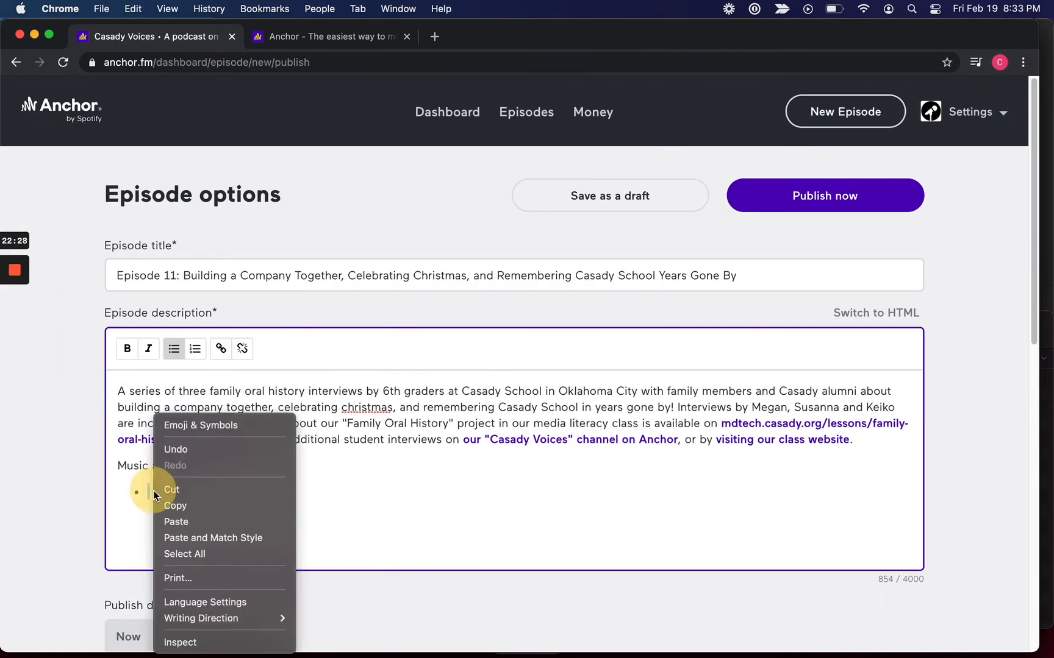
pyautogui.click(200, 536)
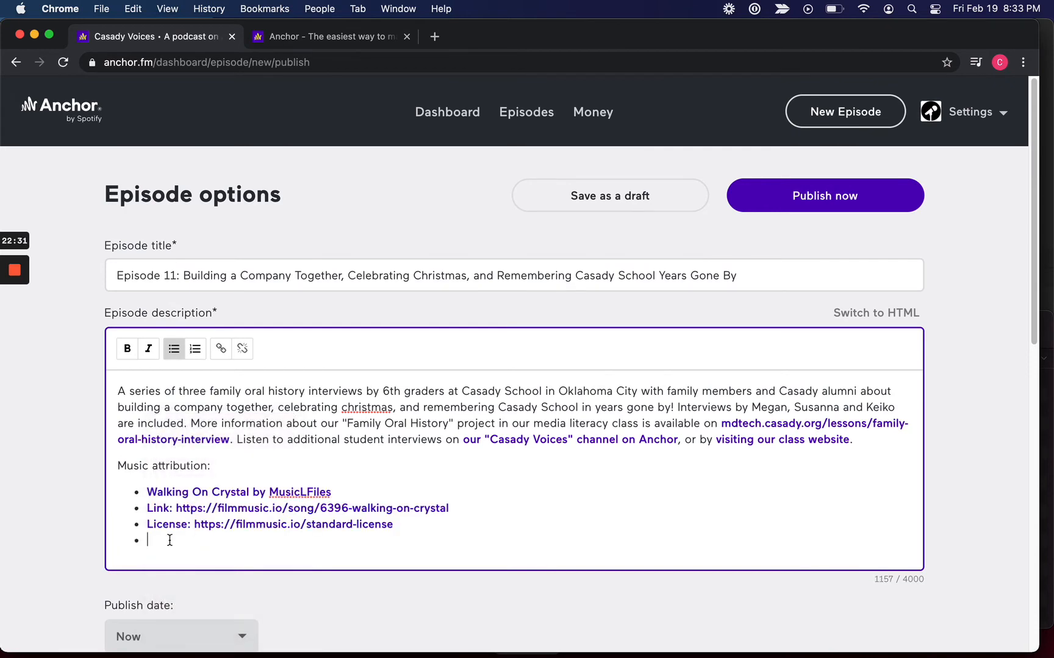
pyautogui.press('BackSpace')
pyautogui.press('BackSpace')
pyautogui.moveTo(186, 508); pyautogui.dragTo(432, 507)
pyautogui.press('super+c')
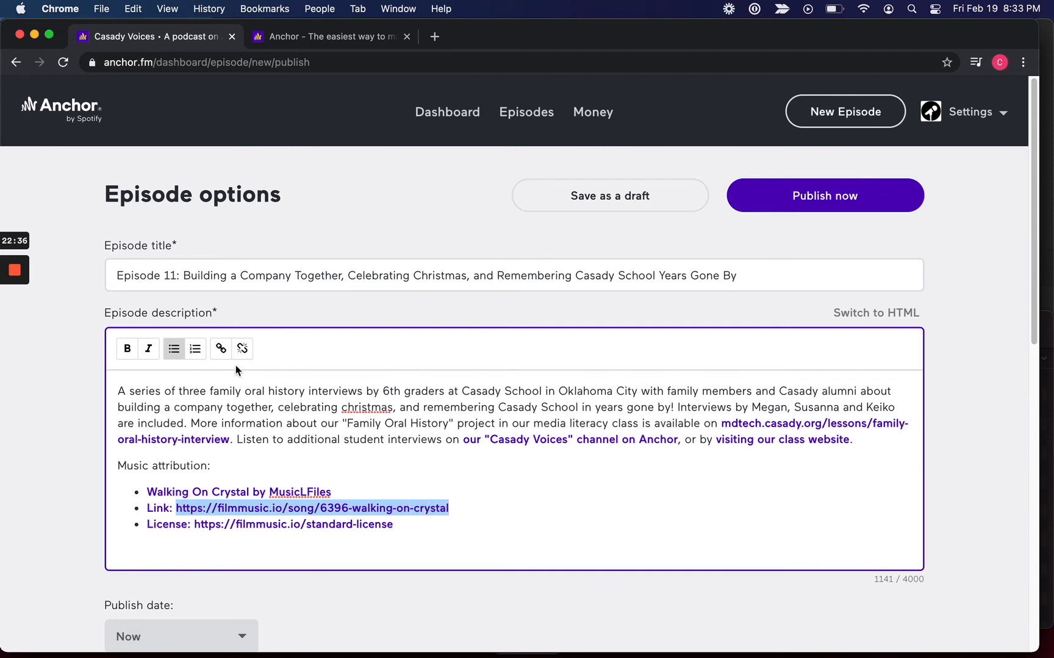
pyautogui.click(221, 348)
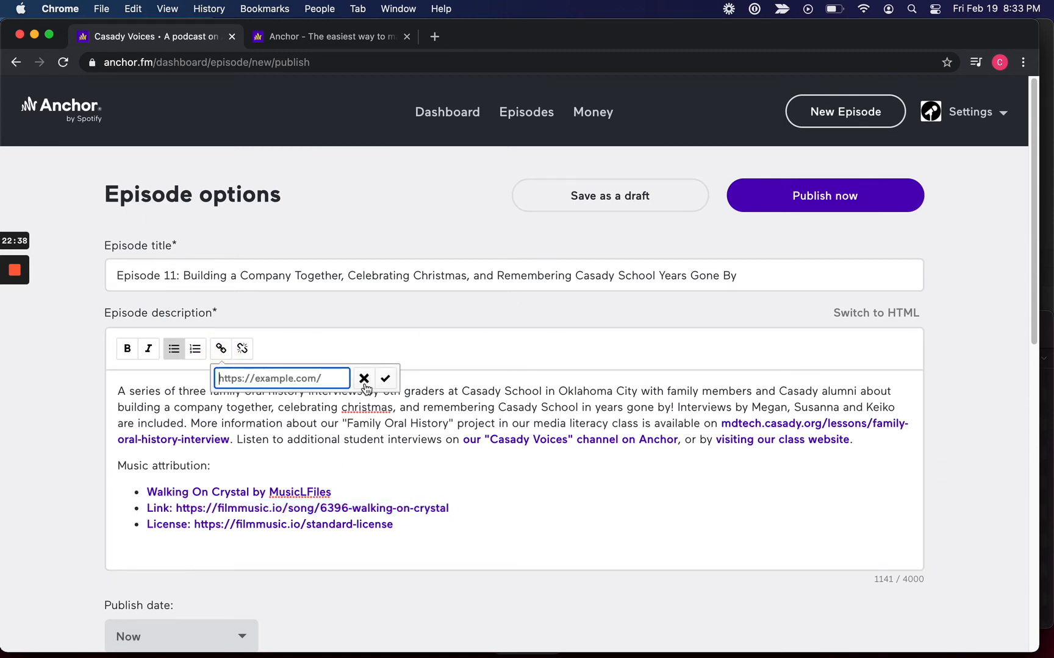
pyautogui.click(364, 381)
pyautogui.click(220, 348)
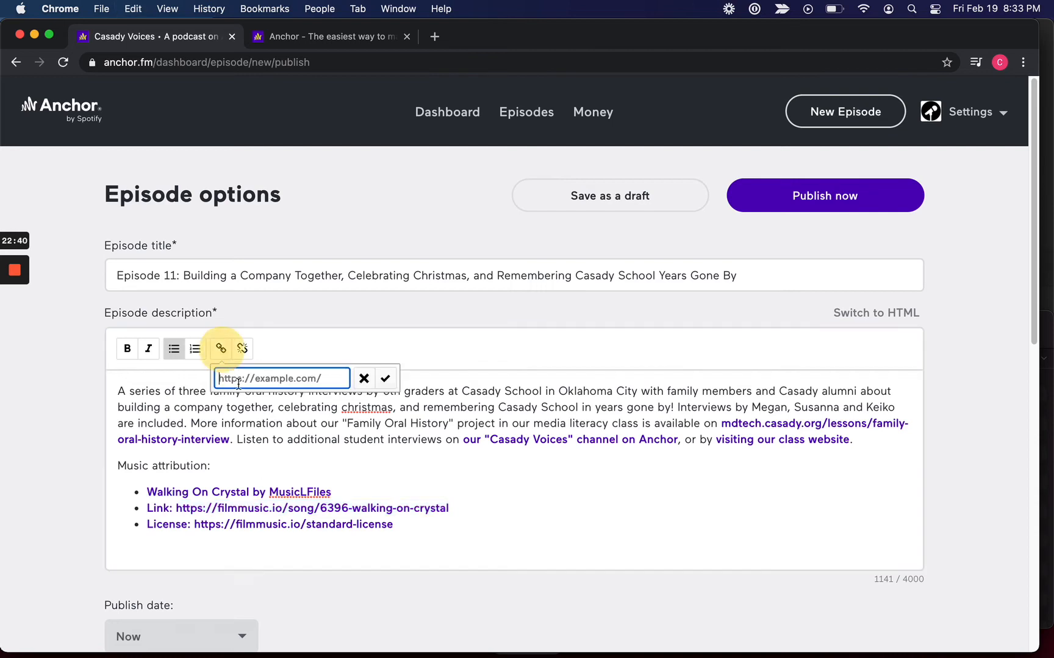
pyautogui.press('super+v')
pyautogui.click(385, 379)
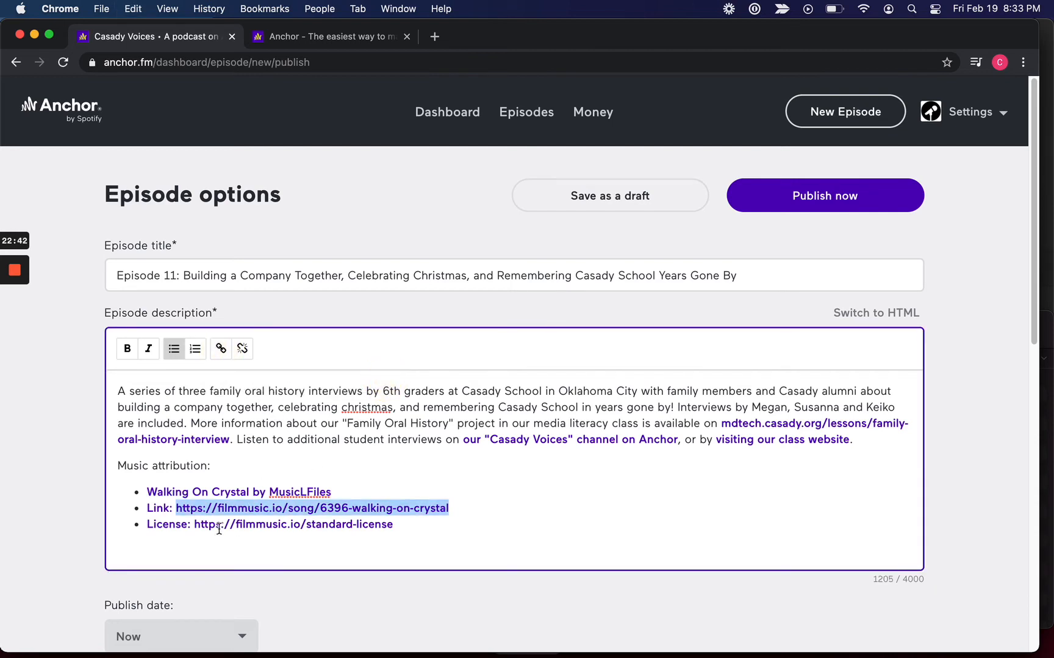
pyautogui.moveTo(194, 525); pyautogui.dragTo(395, 525)
pyautogui.press('super+c')
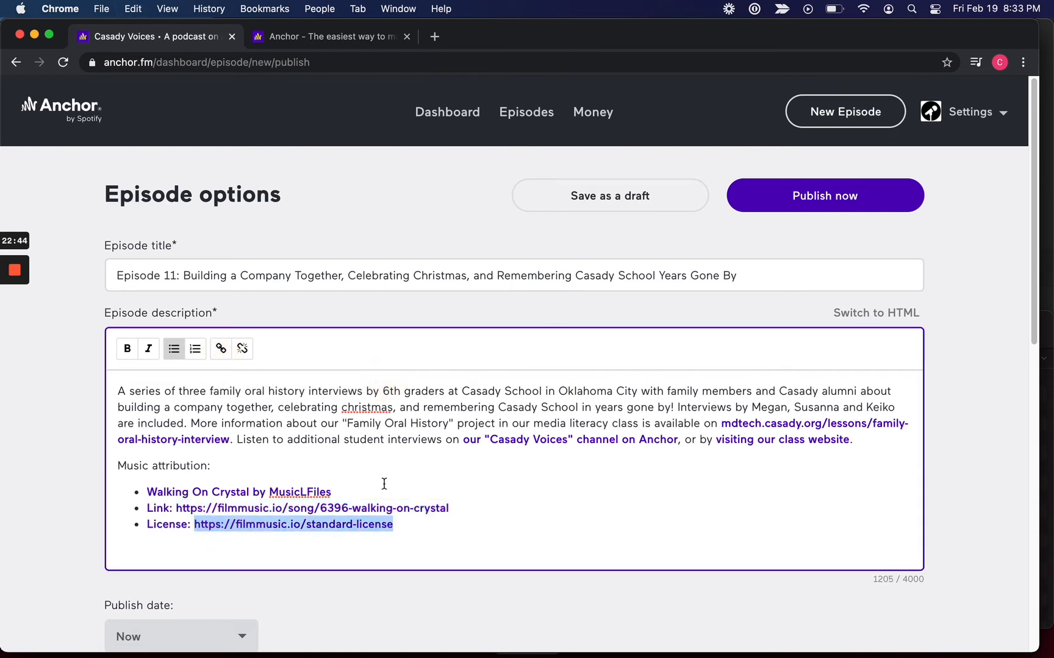
pyautogui.click(221, 348)
pyautogui.press('super+v')
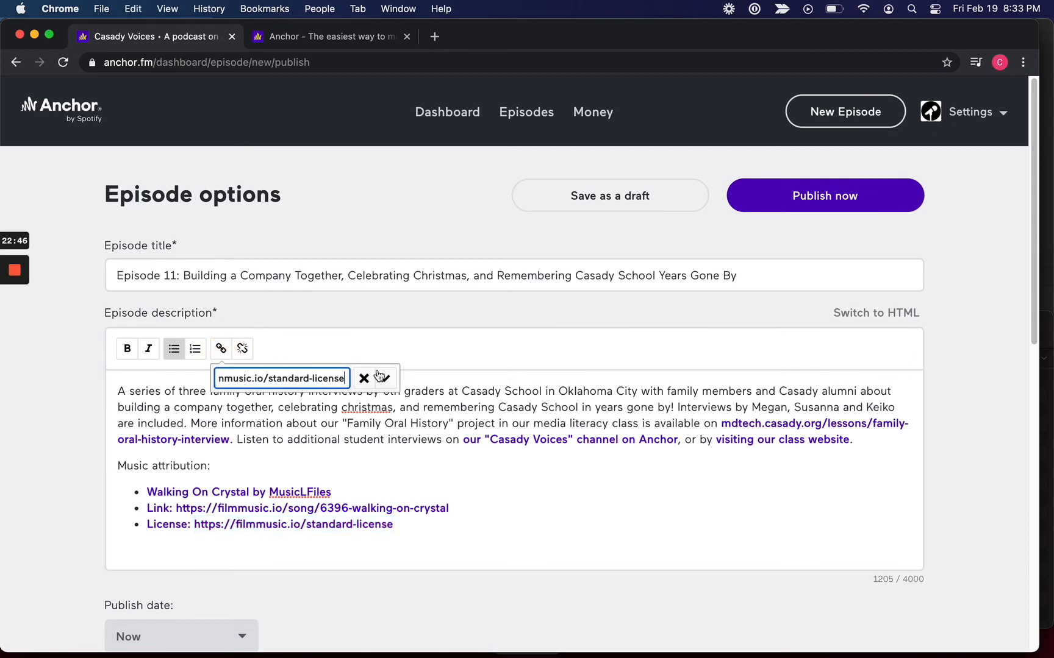
pyautogui.click(380, 378)
# - Check the three attribution bullets and publish the episode immediately
pyautogui.moveTo(416, 528); pyautogui.dragTo(119, 499)
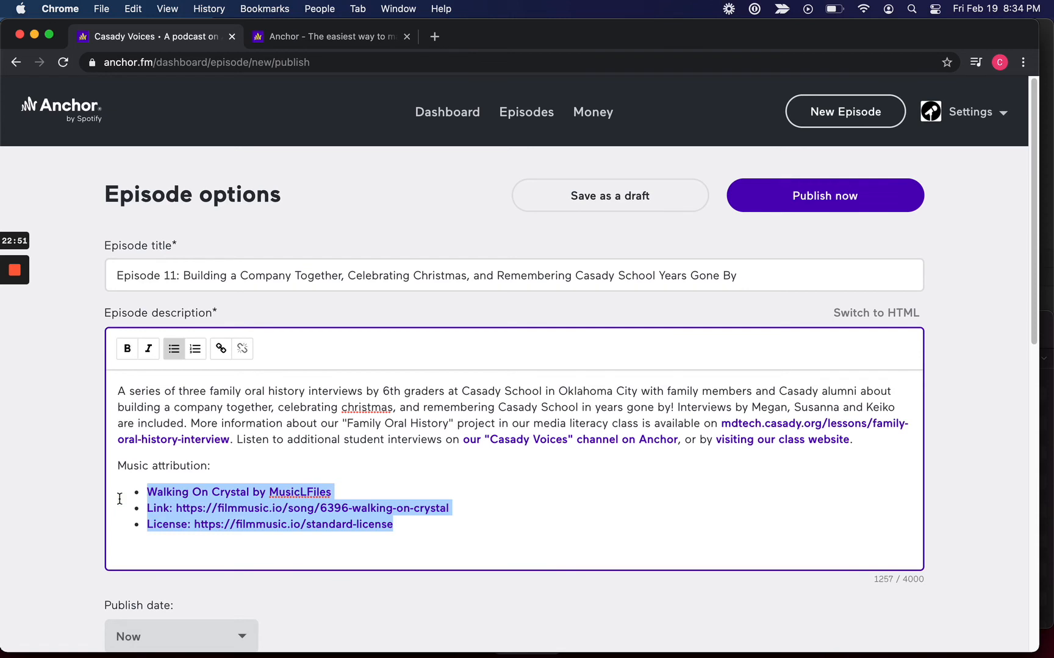
pyautogui.click(319, 497)
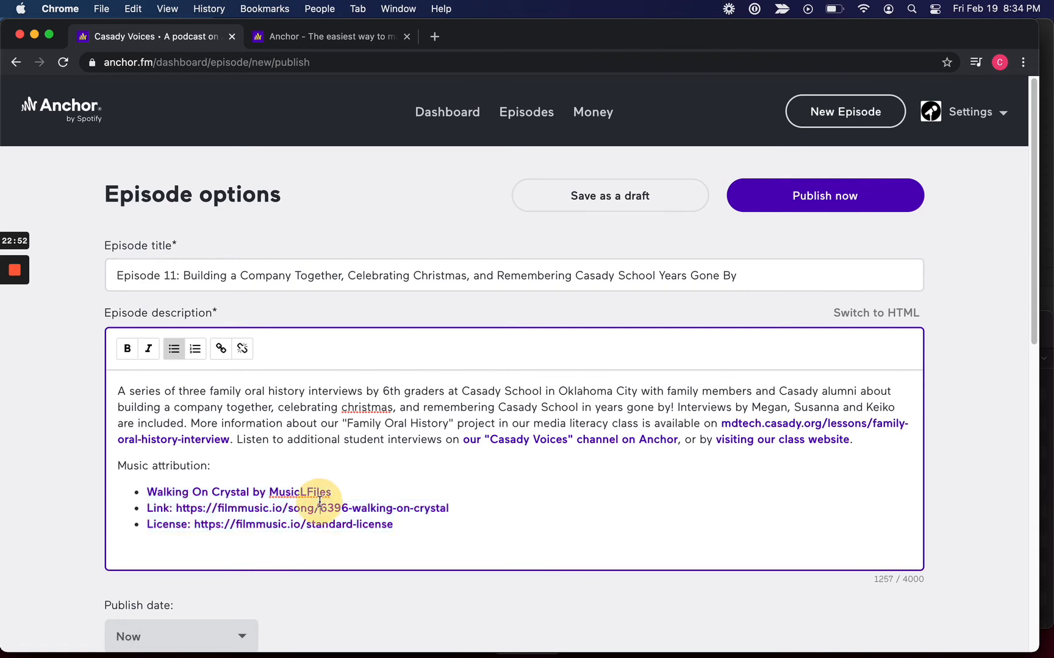
pyautogui.click(270, 488)
pyautogui.click(275, 492)
pyautogui.click(289, 508)
pyautogui.click(810, 198)
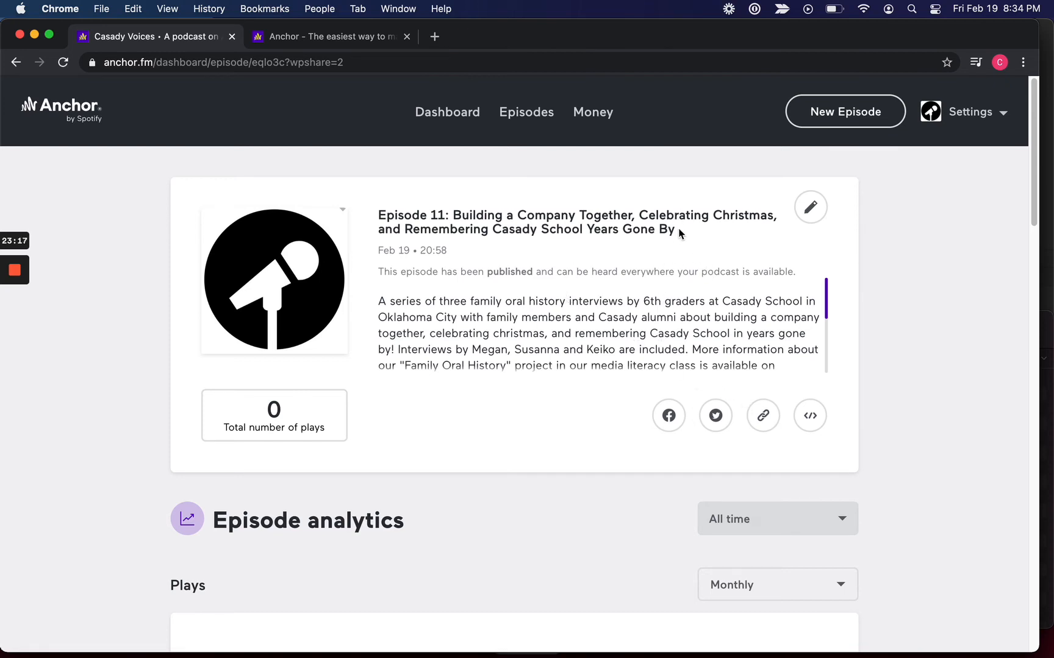
# - Copy the published episode's full title and switch to the Middle Division Technology site in Google Sites
pyautogui.moveTo(679, 232); pyautogui.dragTo(377, 221)
pyautogui.press('super+c')
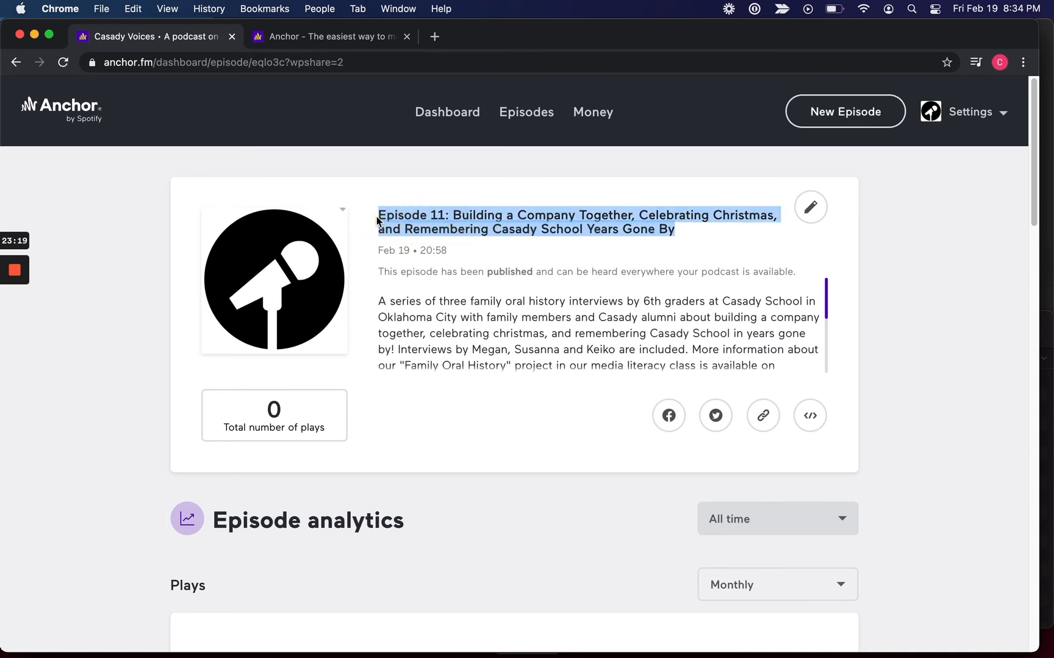
pyautogui.click(1000, 67)
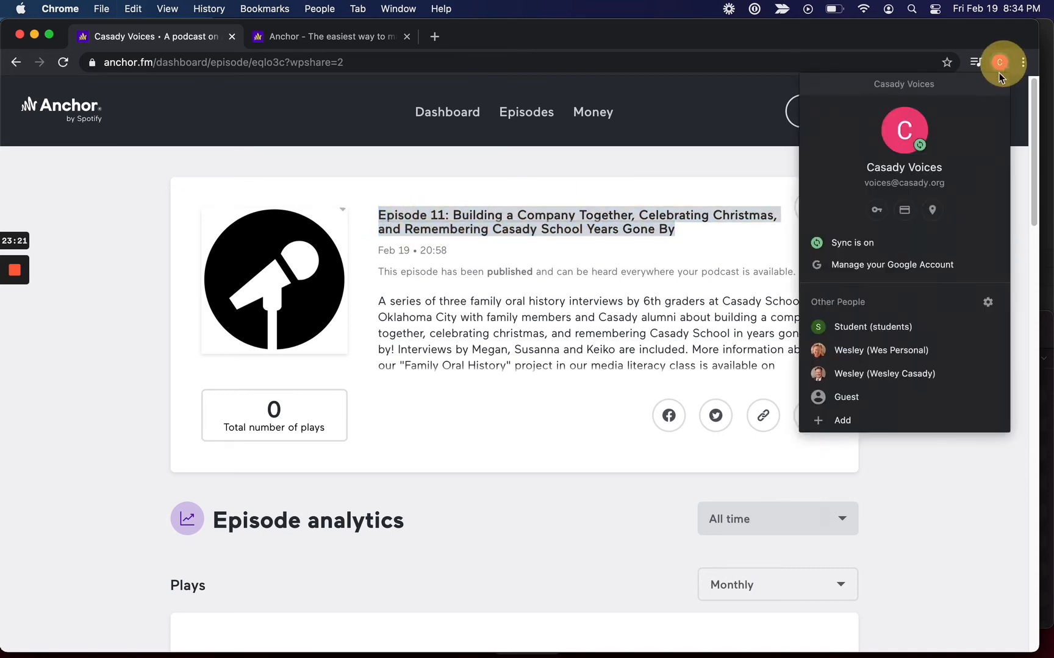
pyautogui.click(943, 371)
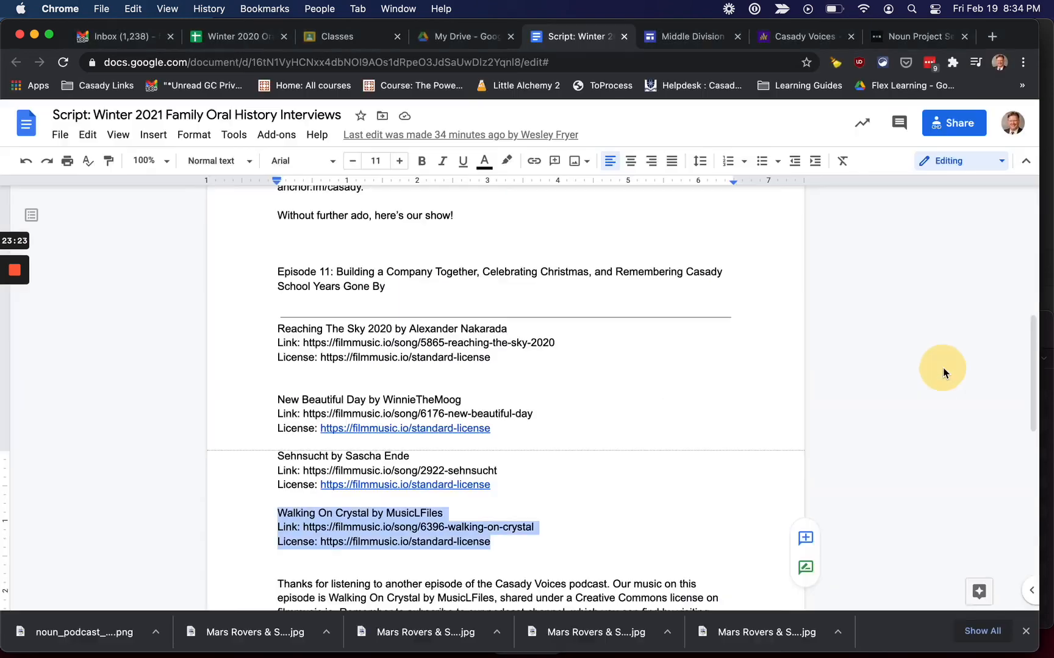
pyautogui.click(775, 37)
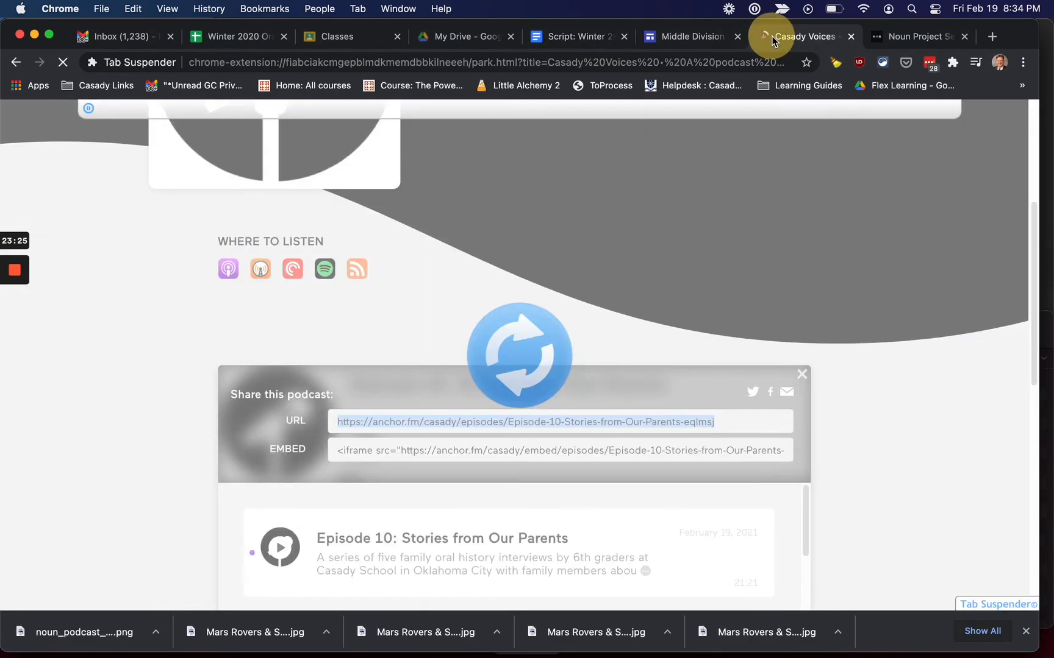
pyautogui.click(688, 38)
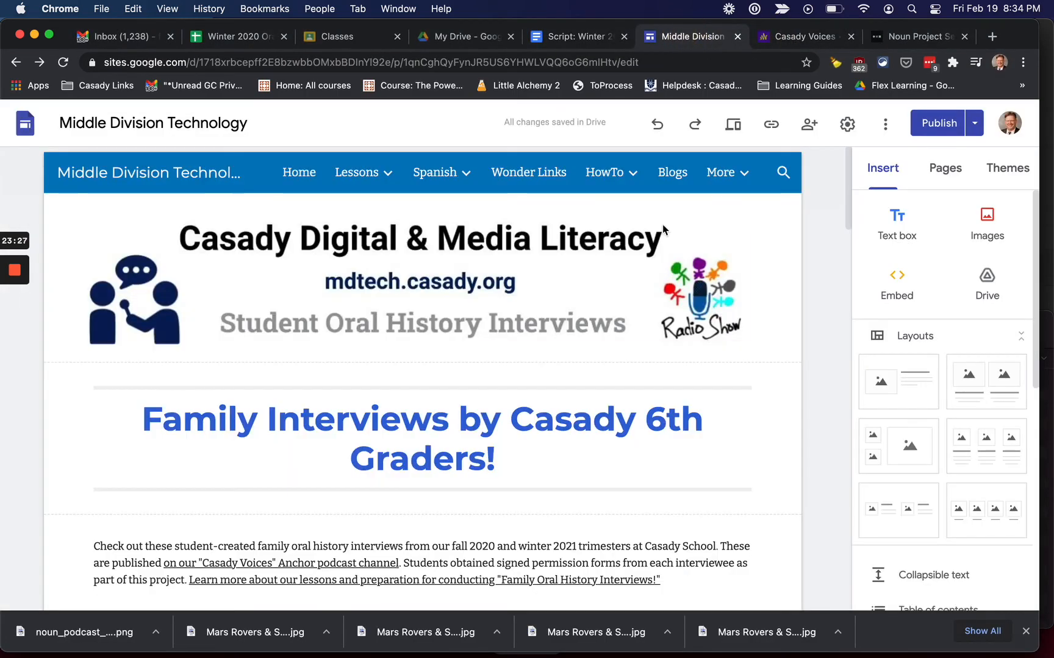
# - Insert a text box on the interviews page, narrow it to under half the page width, and paste the Episode 11 title into it
pyautogui.scroll(-6, 621, 319)
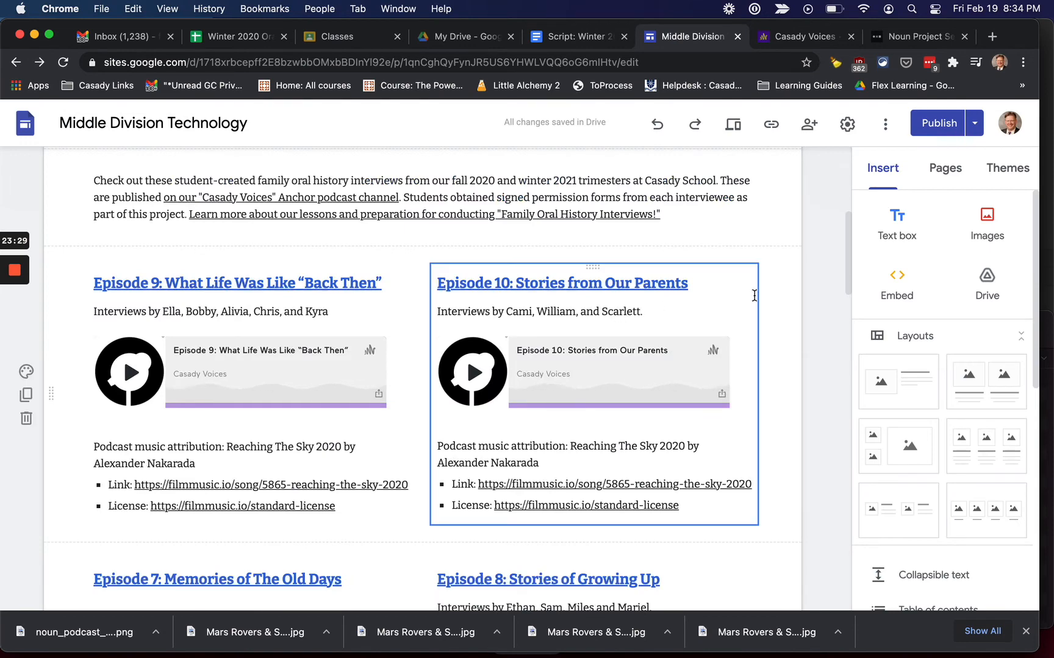
pyautogui.click(894, 223)
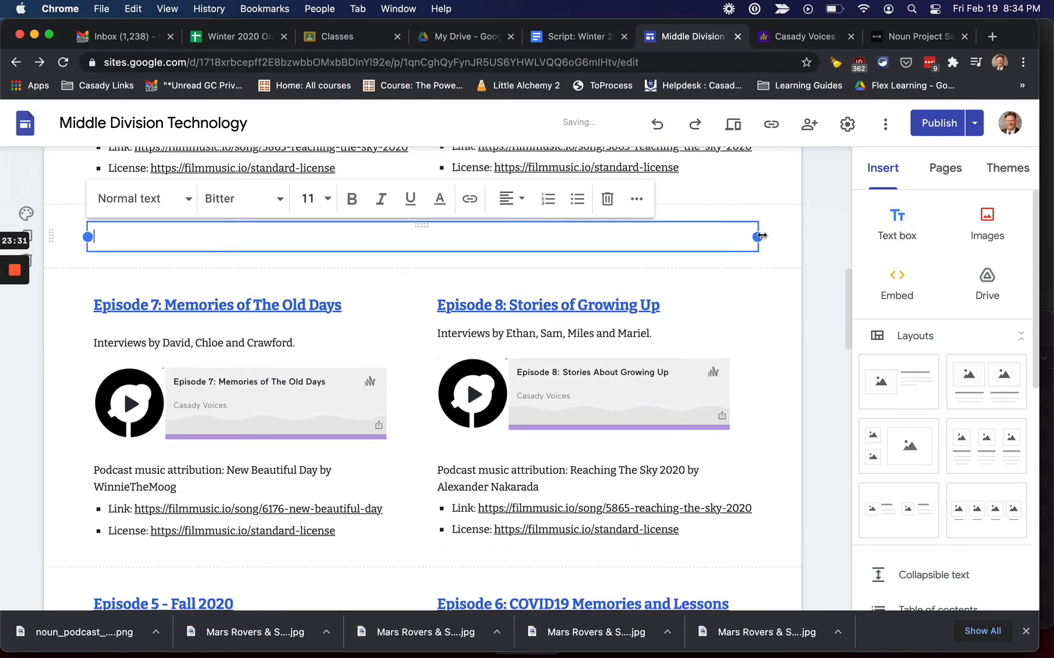
pyautogui.moveTo(758, 237); pyautogui.dragTo(357, 237)
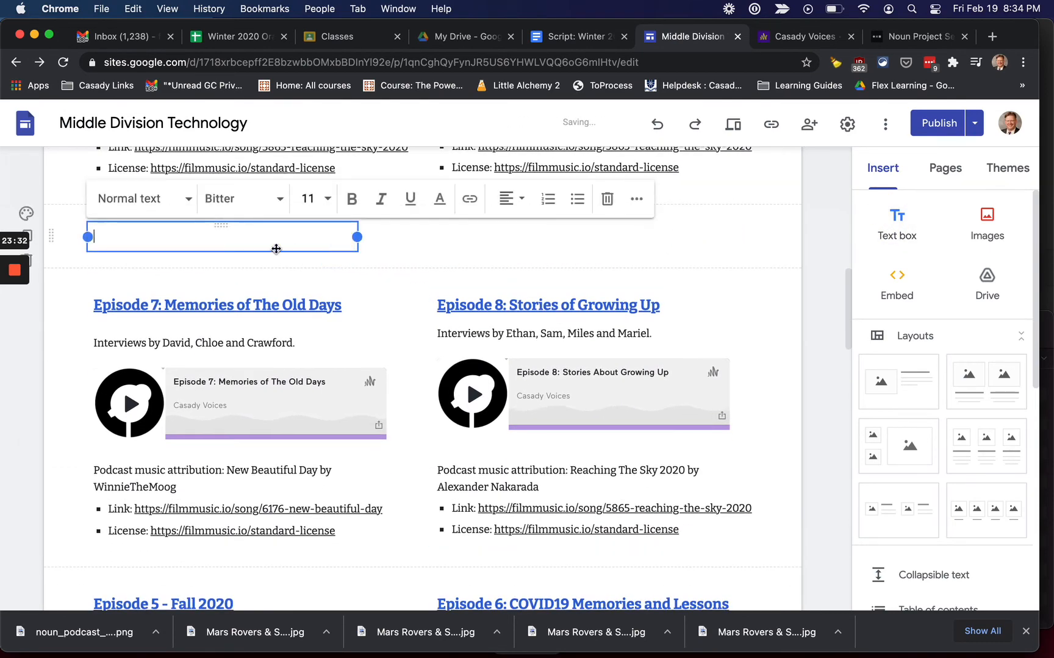
pyautogui.rightClick(227, 237)
pyautogui.click(277, 357)
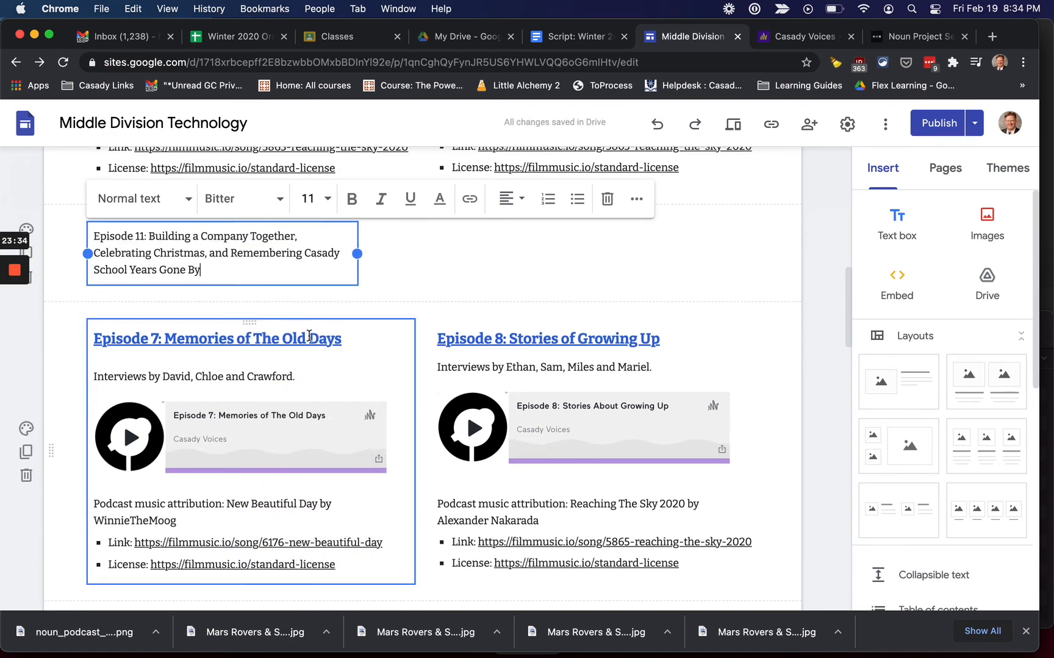
# - Move the Episode 11 text box into its own section above Episodes 9 and 10
pyautogui.scroll(7, 309, 334)
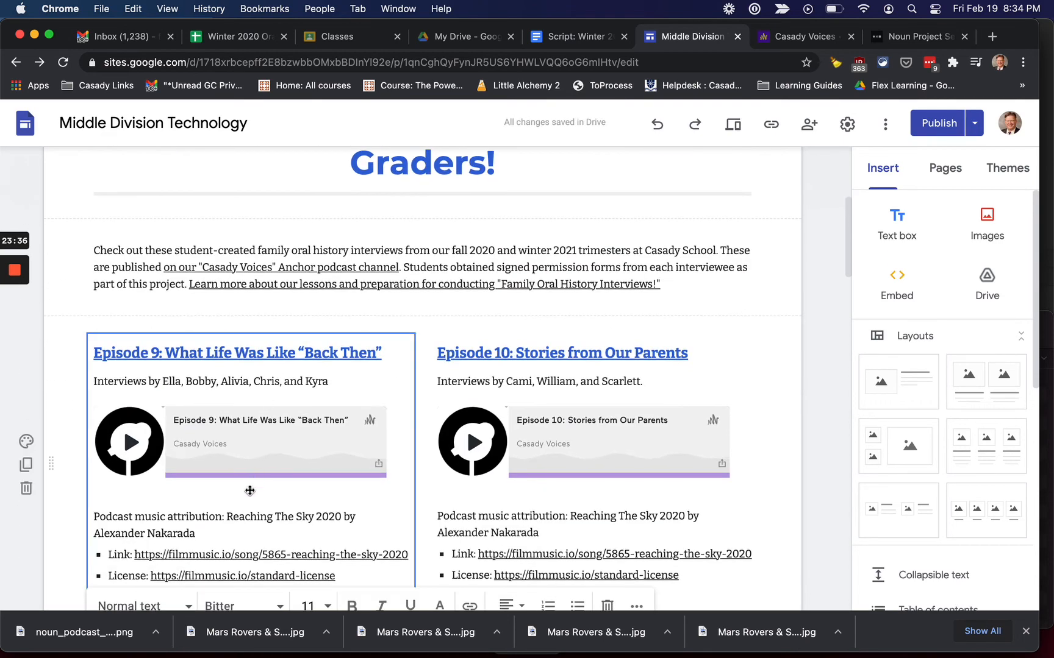
pyautogui.scroll(-5, 250, 491)
pyautogui.moveTo(218, 422); pyautogui.dragTo(443, 502)
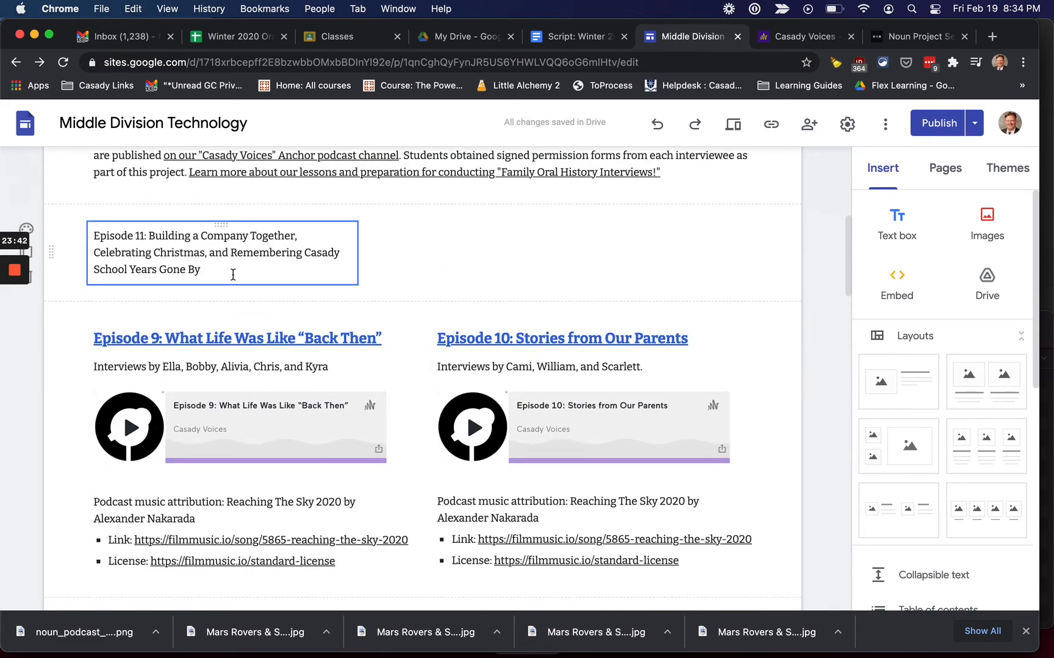
# - Add a new paragraph reading "Interviews by" below the Episode 11 title
pyautogui.click(230, 273)
pyautogui.press('Return')
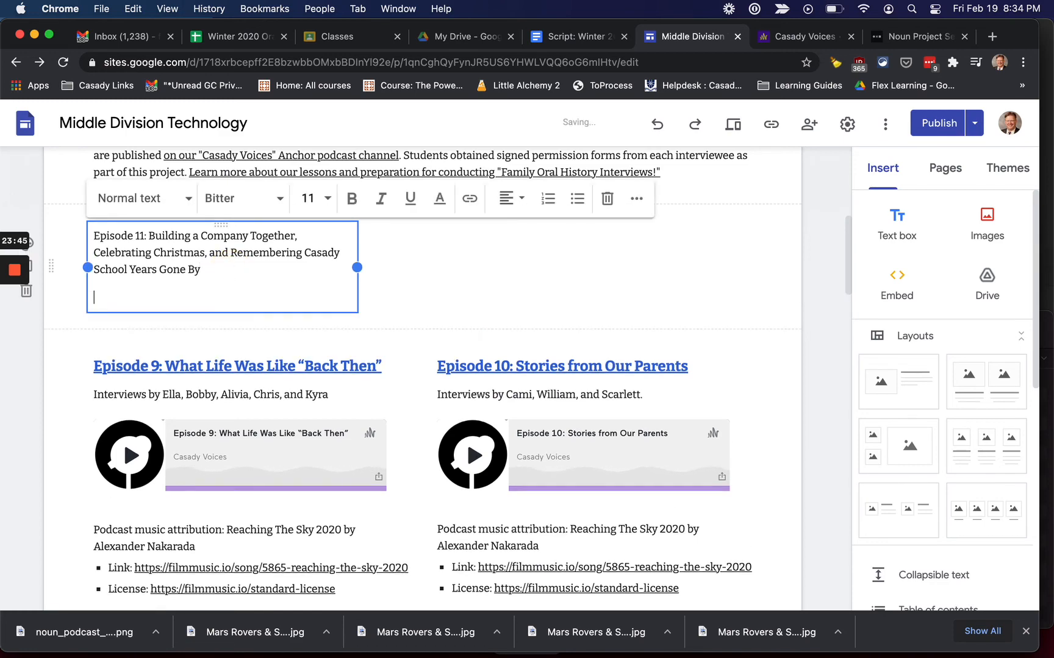
pyautogui.write('Intervie')
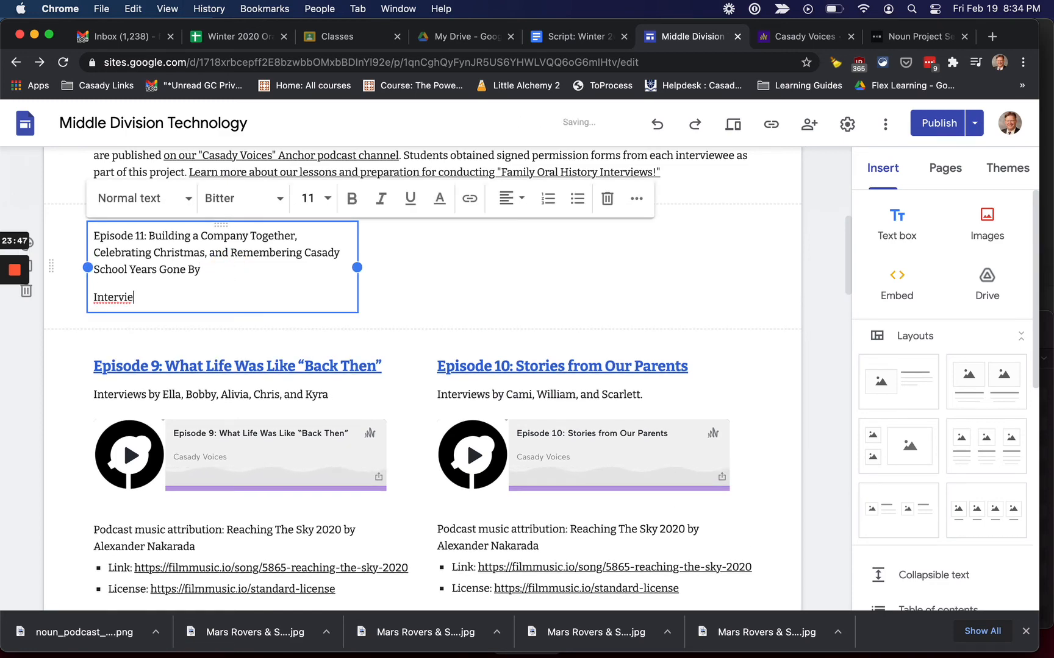
pyautogui.write('ws by')
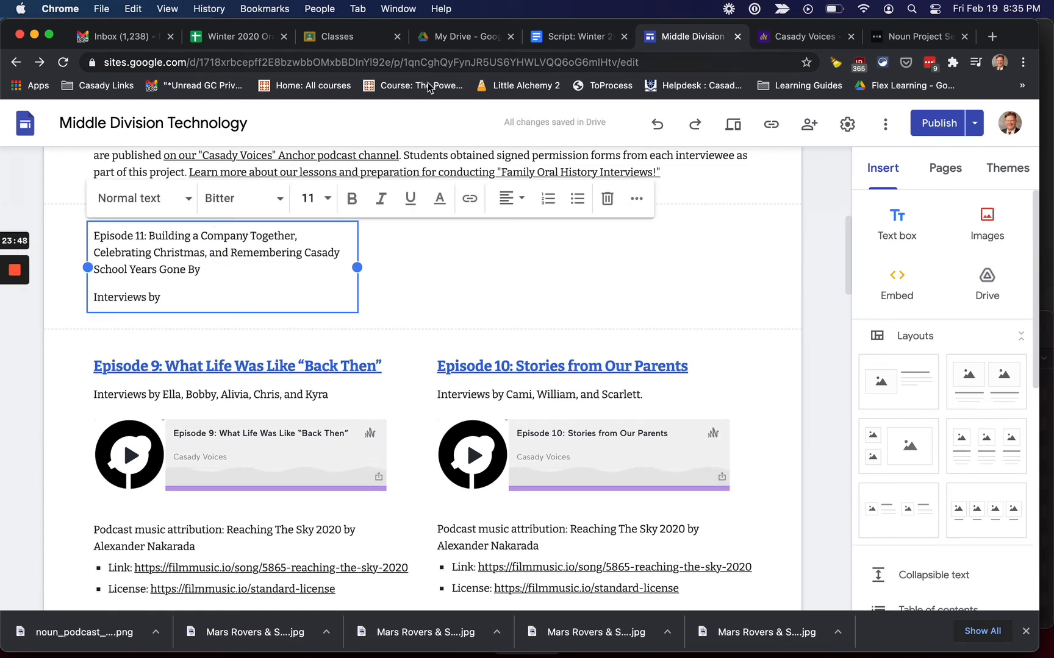
# - Copy the three student interviewers' names from the script document and return to the Episode 11 text box on the site
pyautogui.click(550, 40)
pyautogui.scroll(5, 399, 284)
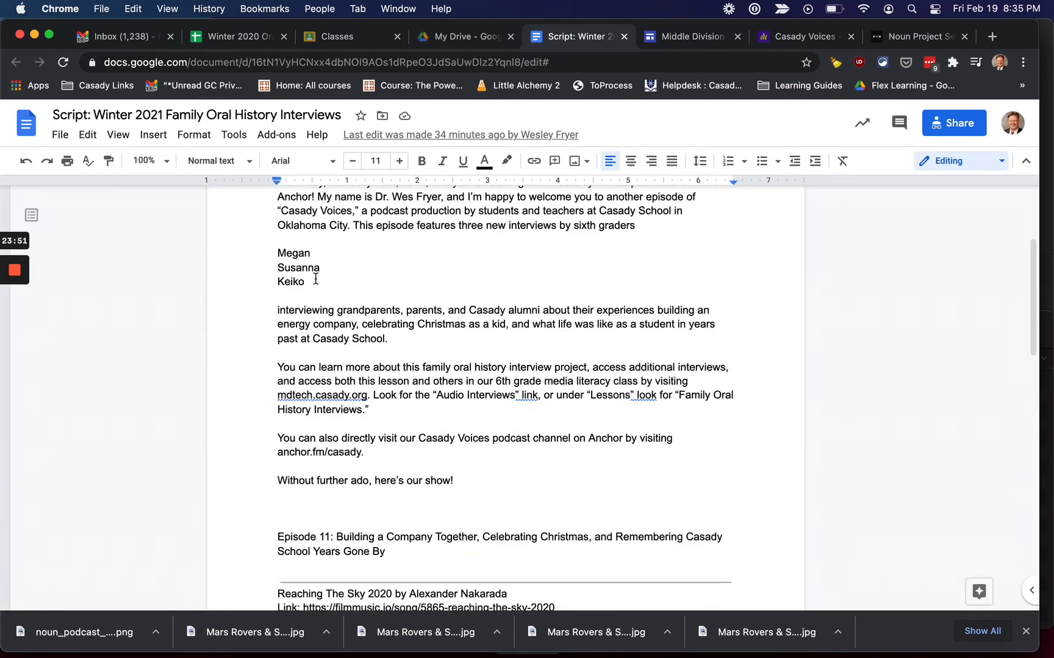
pyautogui.moveTo(316, 278); pyautogui.dragTo(267, 254)
pyautogui.press('super+c')
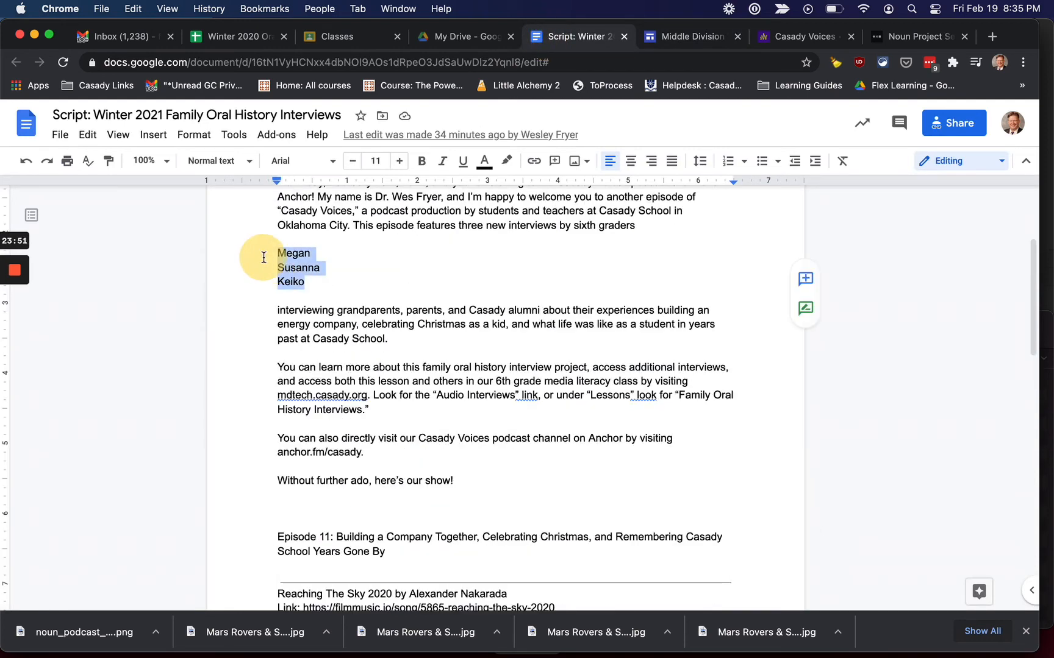
pyautogui.click(796, 39)
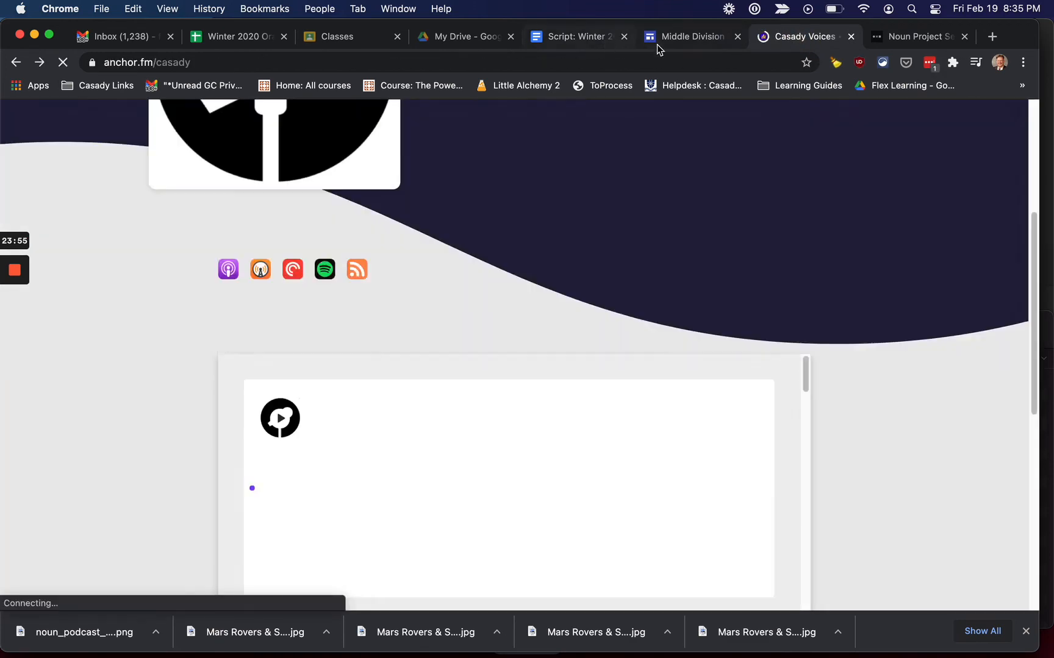
pyautogui.click(655, 38)
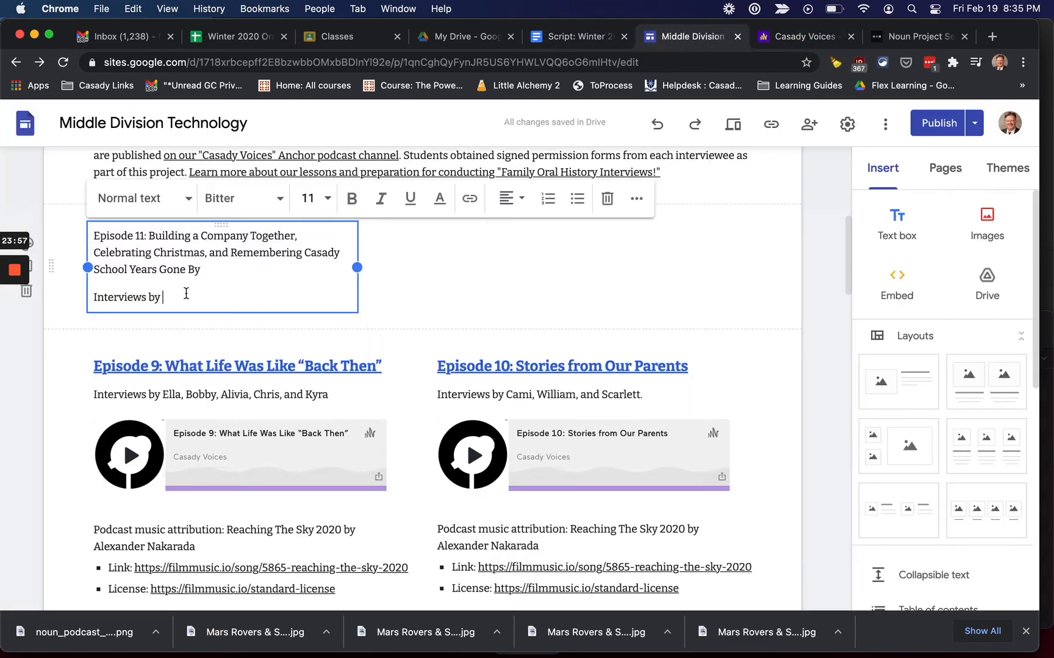
# - Paste the three interviewers' names after "Interviews by" in the Episode 11 text box, matching the existing text style
pyautogui.write('dd')
pyautogui.rightClick(167, 298)
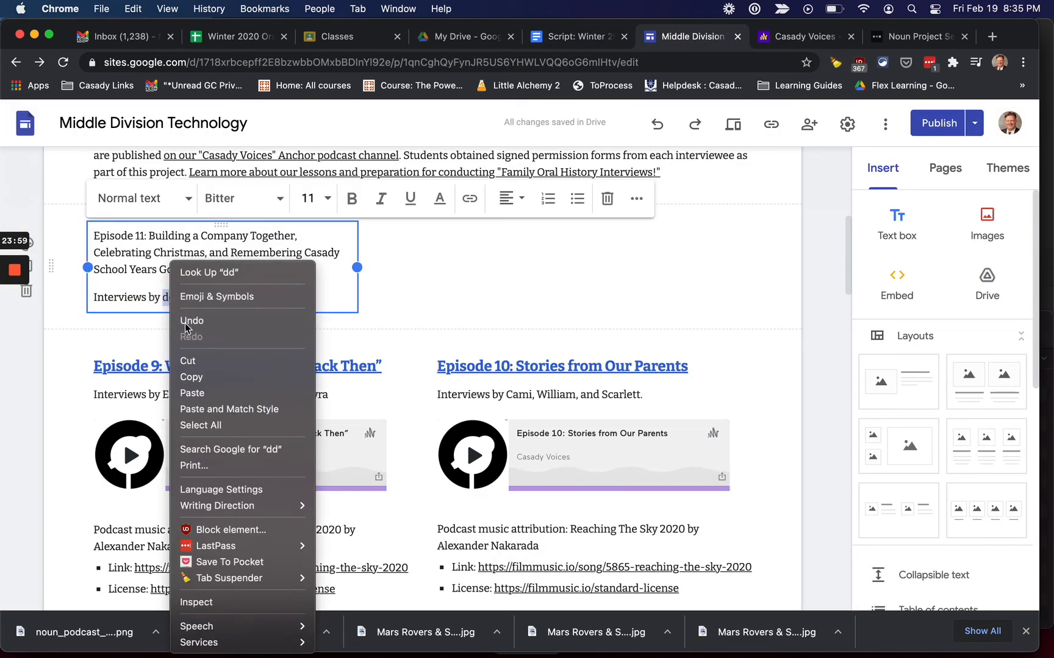
pyautogui.click(215, 408)
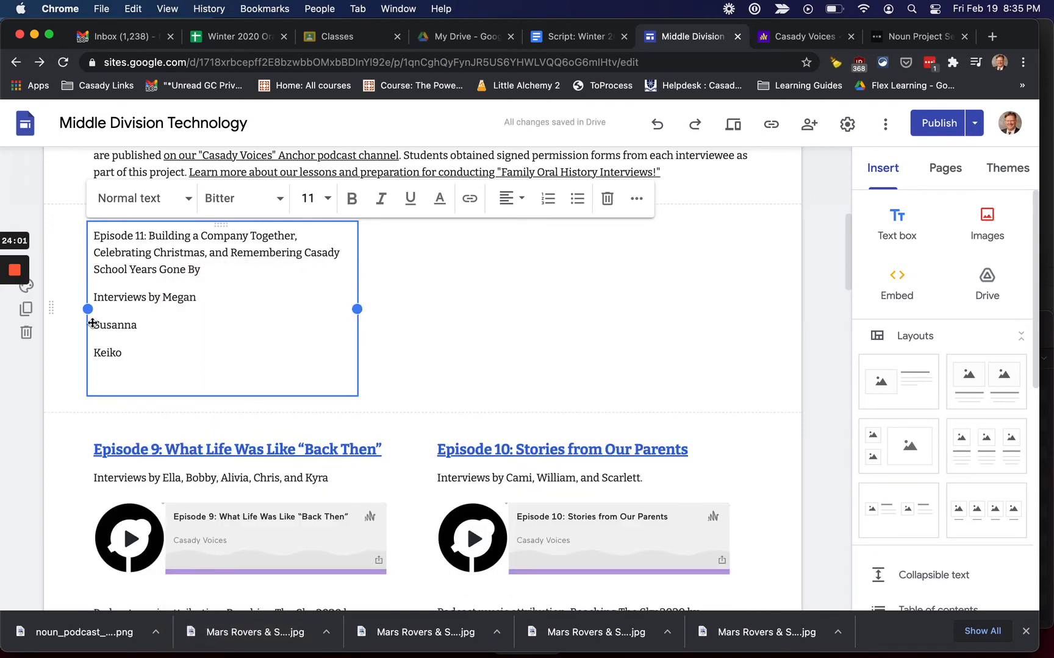
# - Join the three interviewers' names on one line with a comma and "and", and remove the empty line below them
pyautogui.click(95, 324)
pyautogui.press('BackSpace')
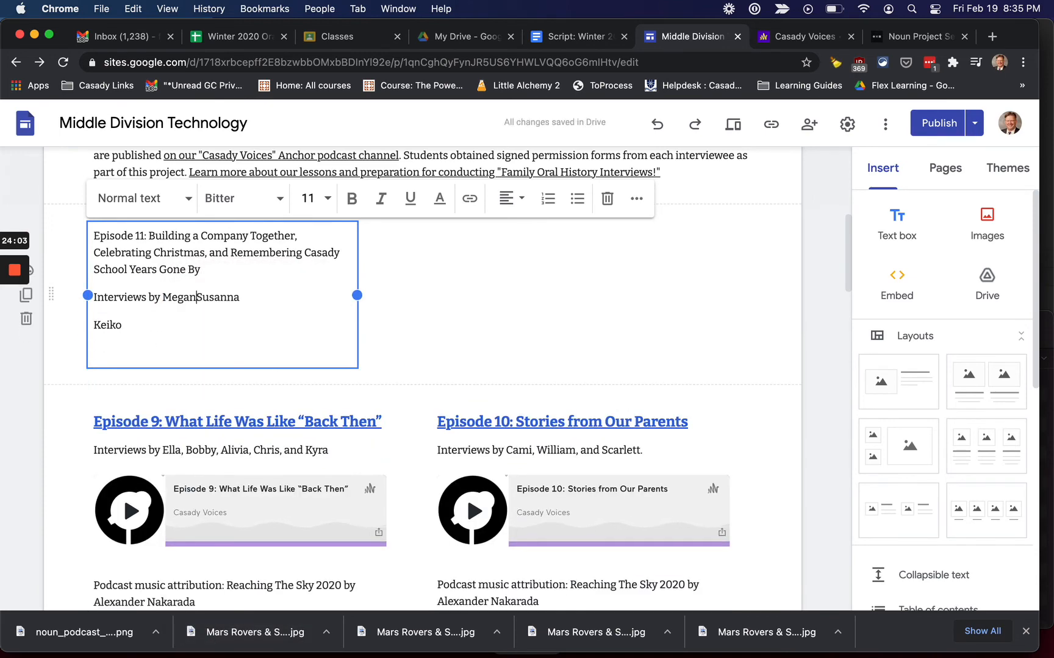
pyautogui.write(',')
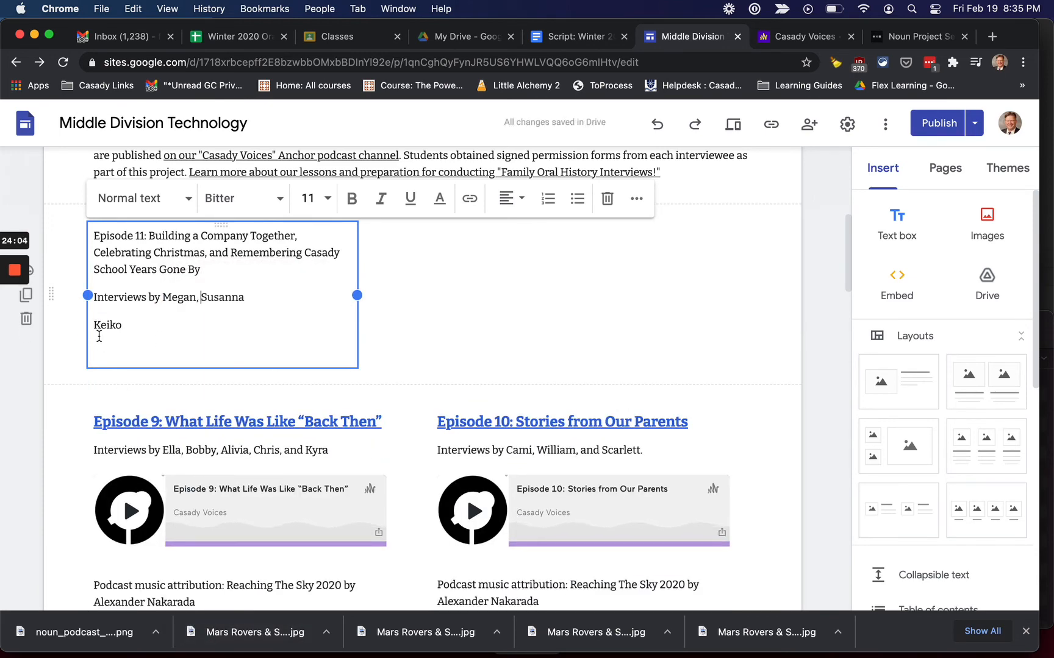
pyautogui.click(101, 335)
pyautogui.click(95, 323)
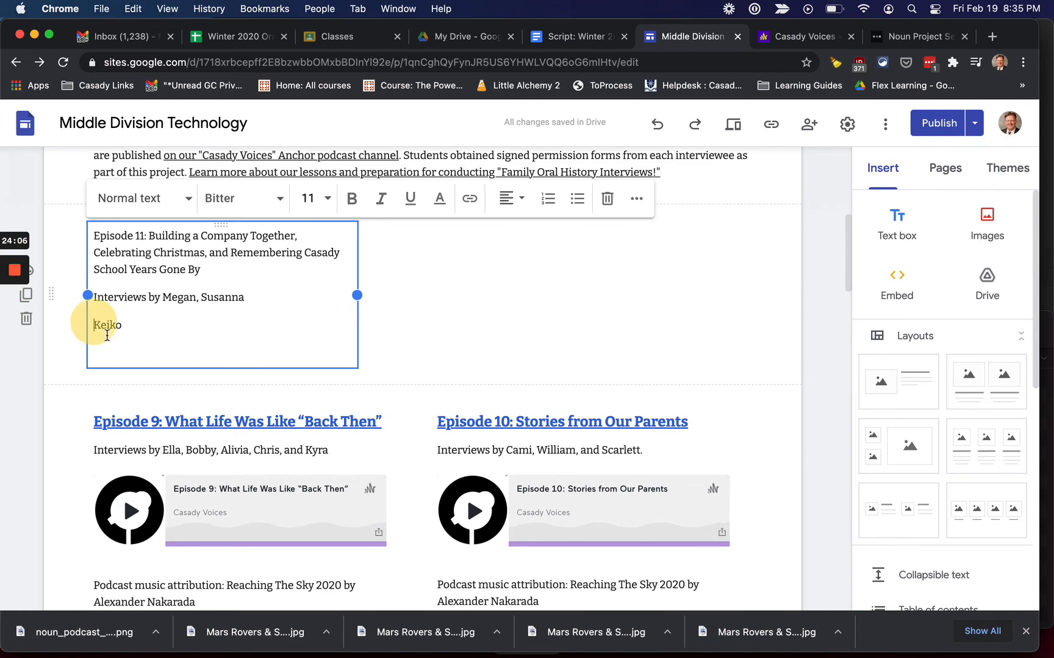
pyautogui.press('BackSpace')
pyautogui.write('and Keiko')
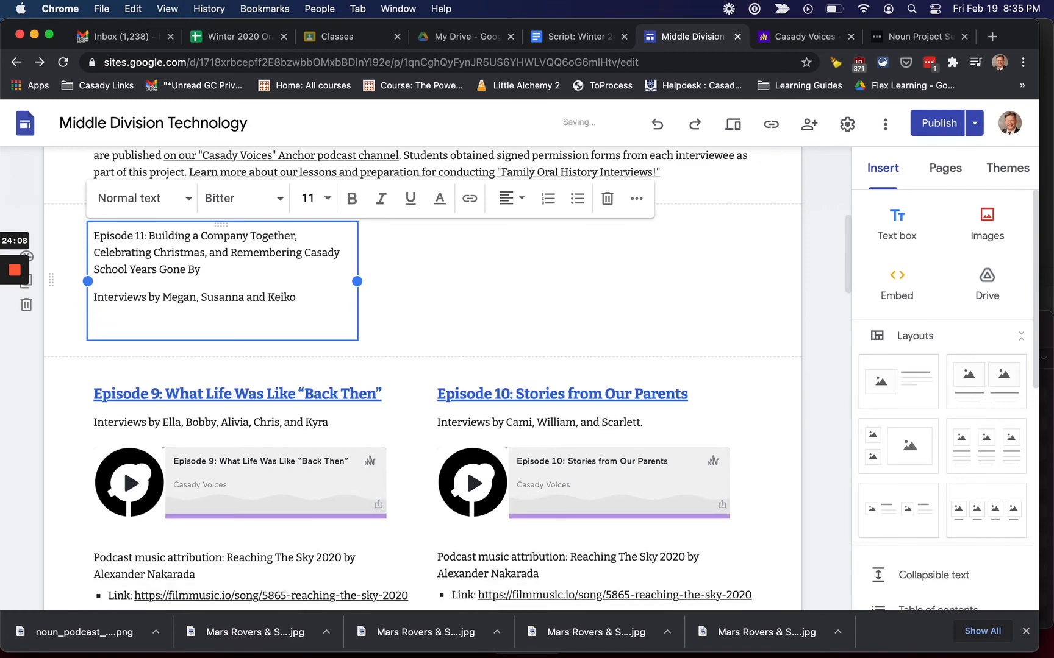
pyautogui.click(132, 314)
pyautogui.press('BackSpace')
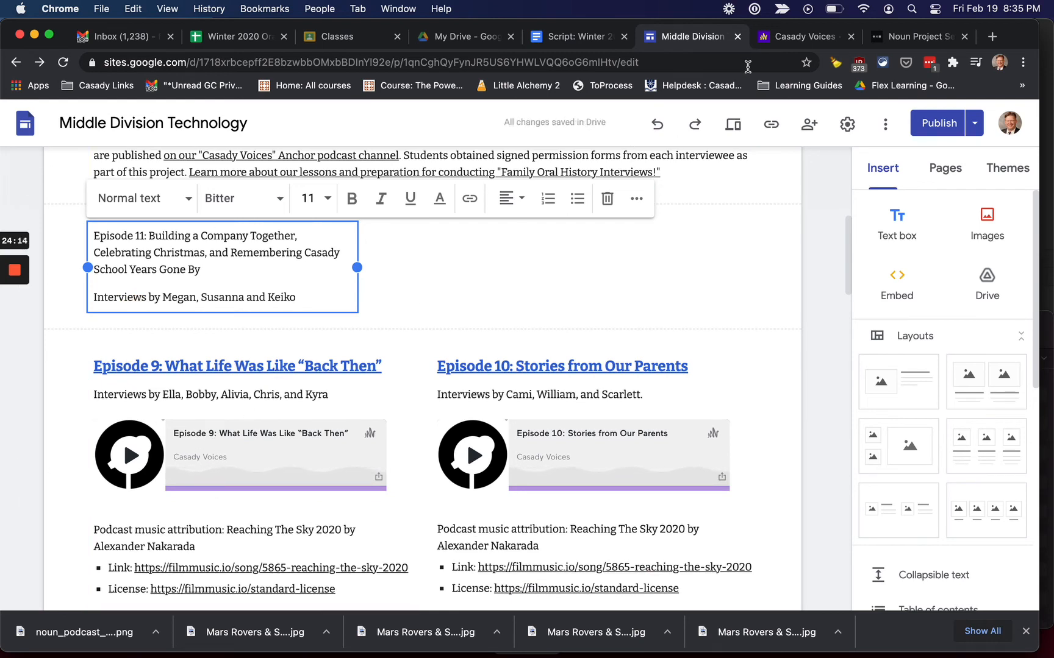
# - Copy the Episode 11 share URL from the Casady Voices page on Anchor and return to the Google Sites editor
pyautogui.click(769, 40)
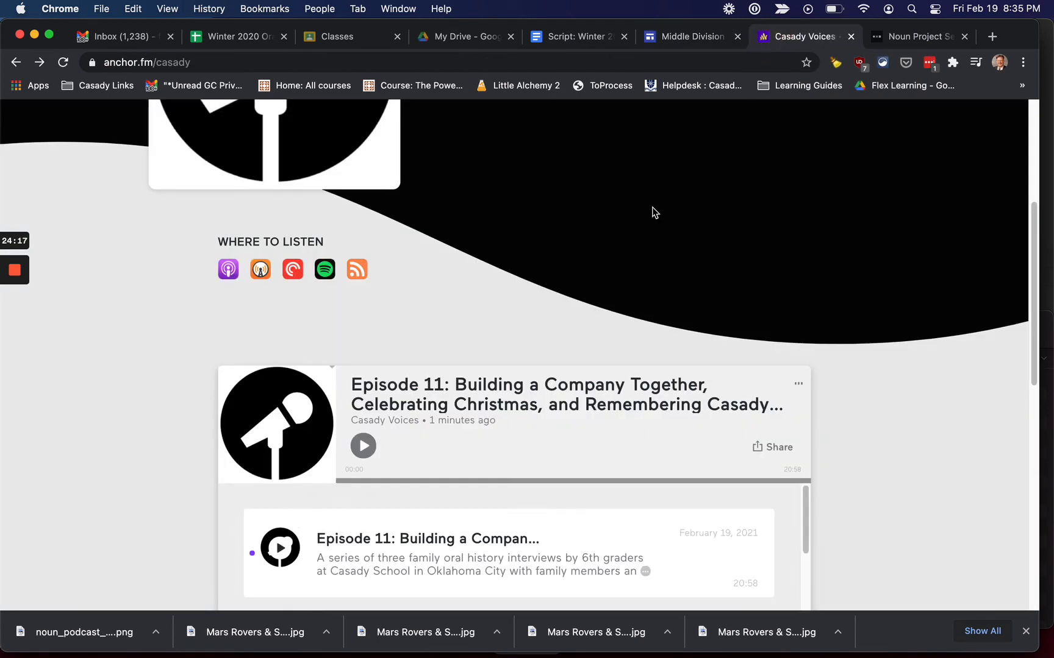
pyautogui.click(768, 446)
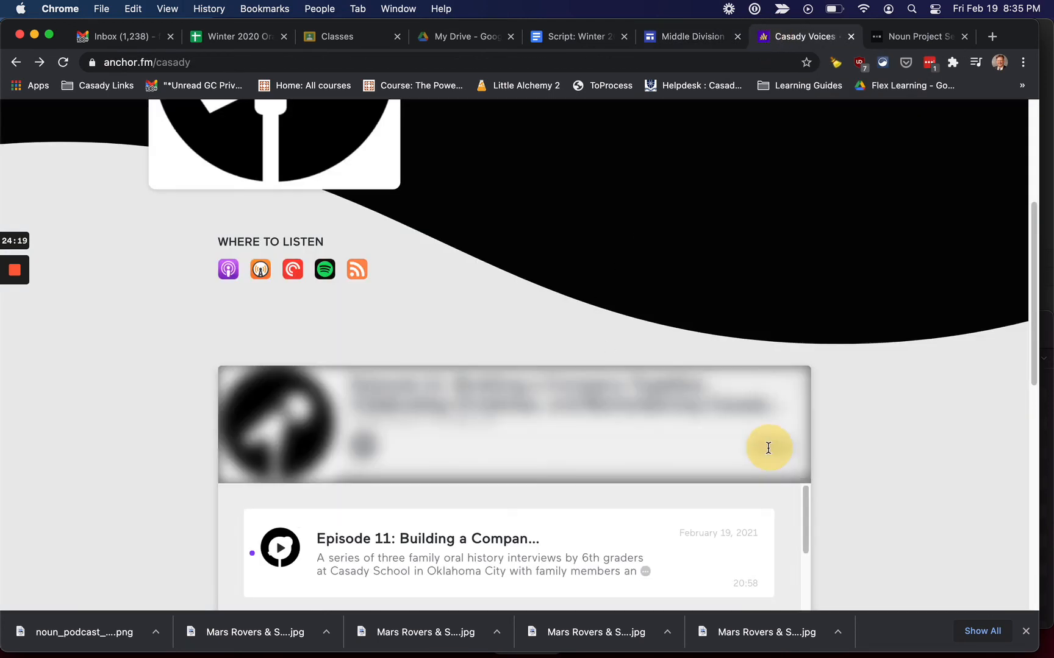
pyautogui.click(481, 421)
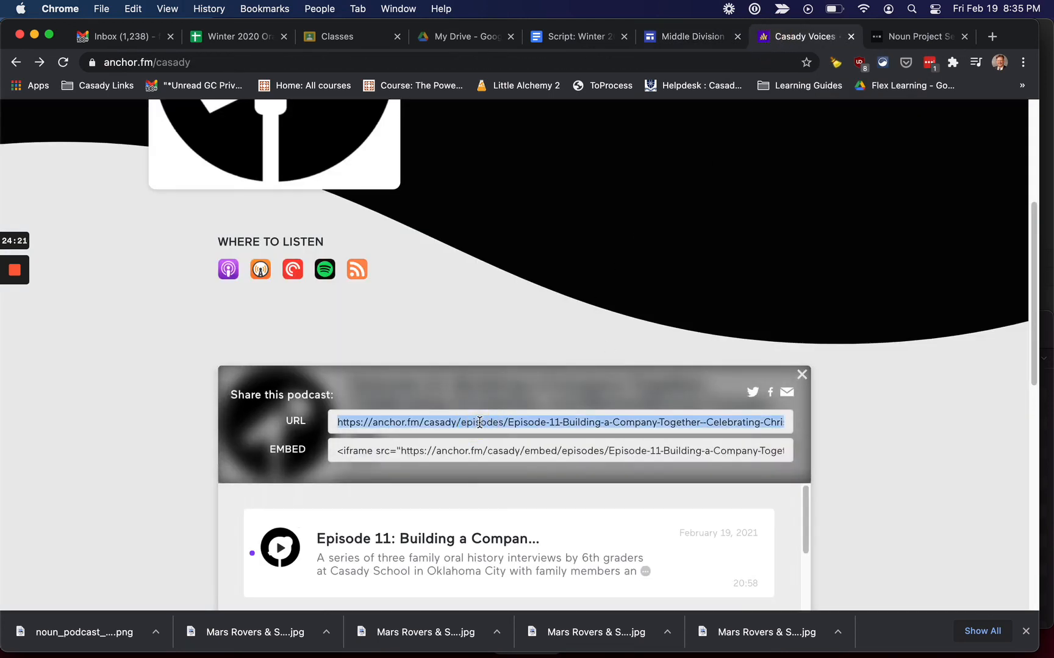
pyautogui.press('super+c')
pyautogui.click(668, 42)
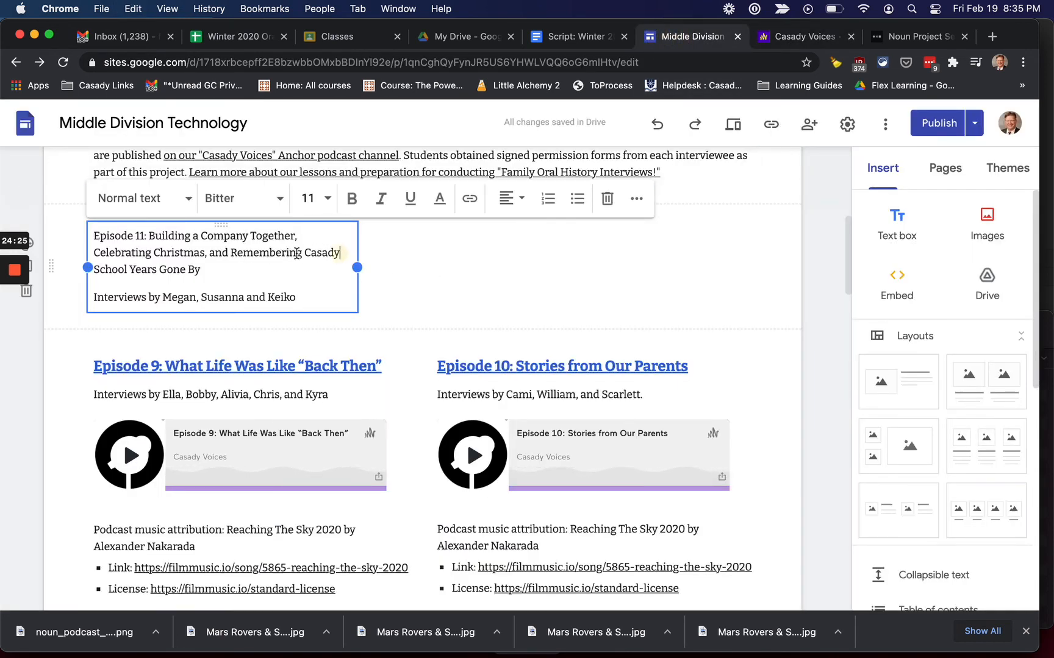
# - Format the Episode 11 title on the interviews page with the Subheading style
pyautogui.keyDown('shift'); pyautogui.click(92, 236); pyautogui.keyUp('shift')
pyautogui.click(146, 199)
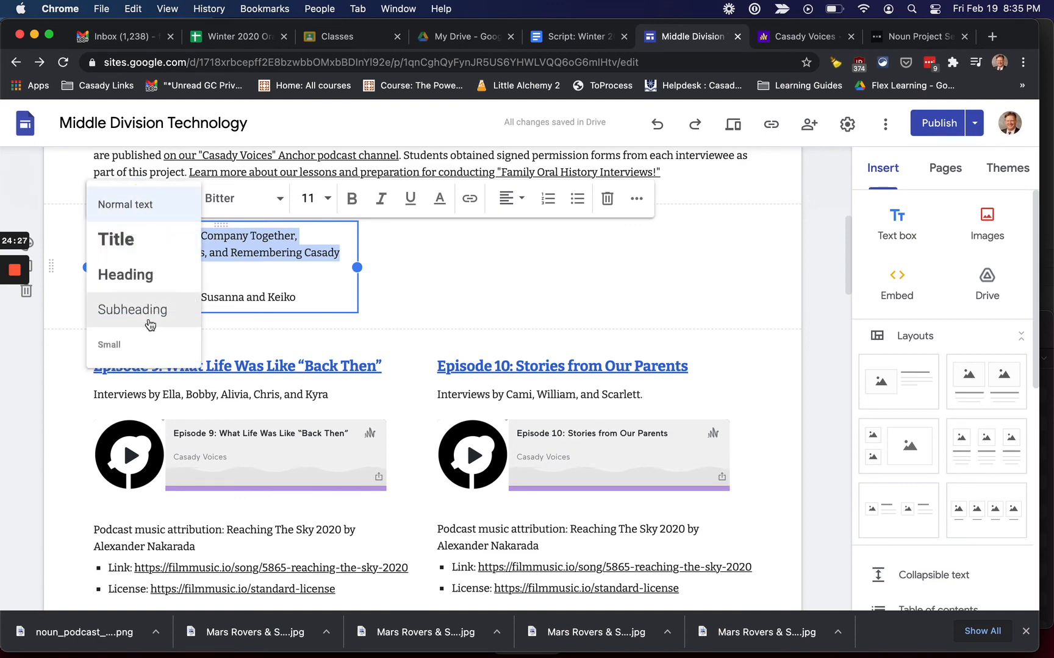
pyautogui.click(149, 323)
pyautogui.click(216, 278)
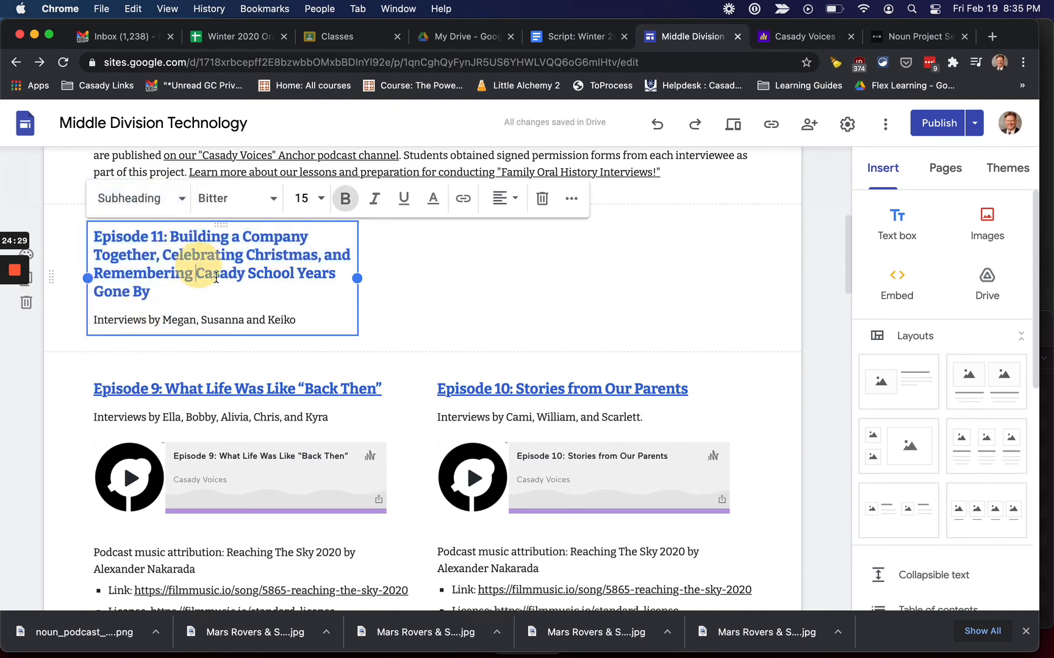
pyautogui.moveTo(336, 277); pyautogui.dragTo(93, 236)
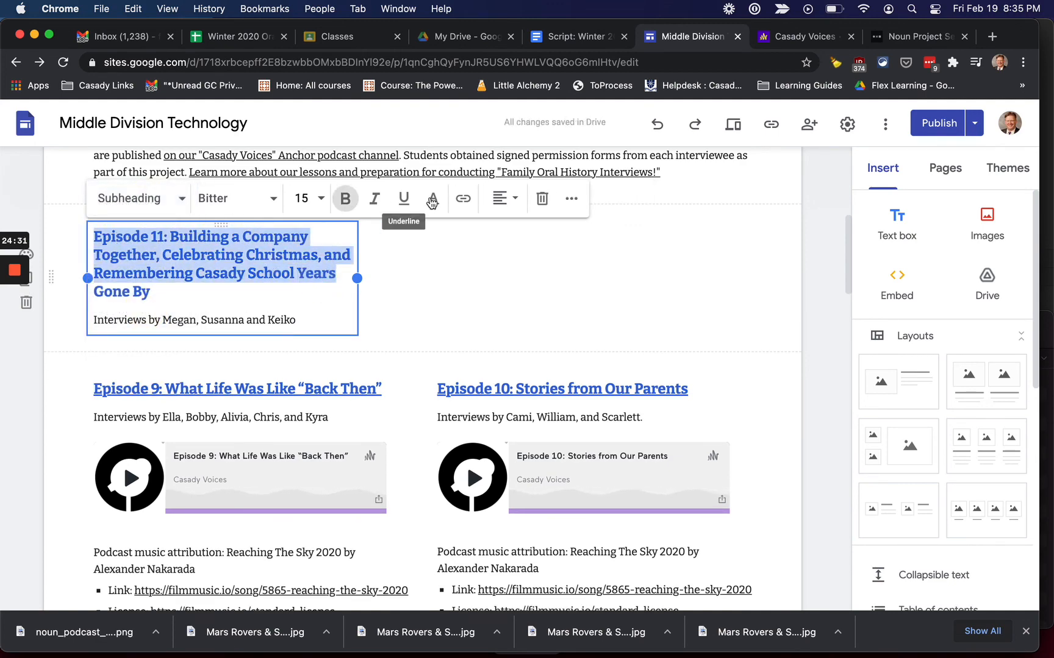
pyautogui.click(462, 201)
pyautogui.press('super+v')
pyautogui.click(335, 361)
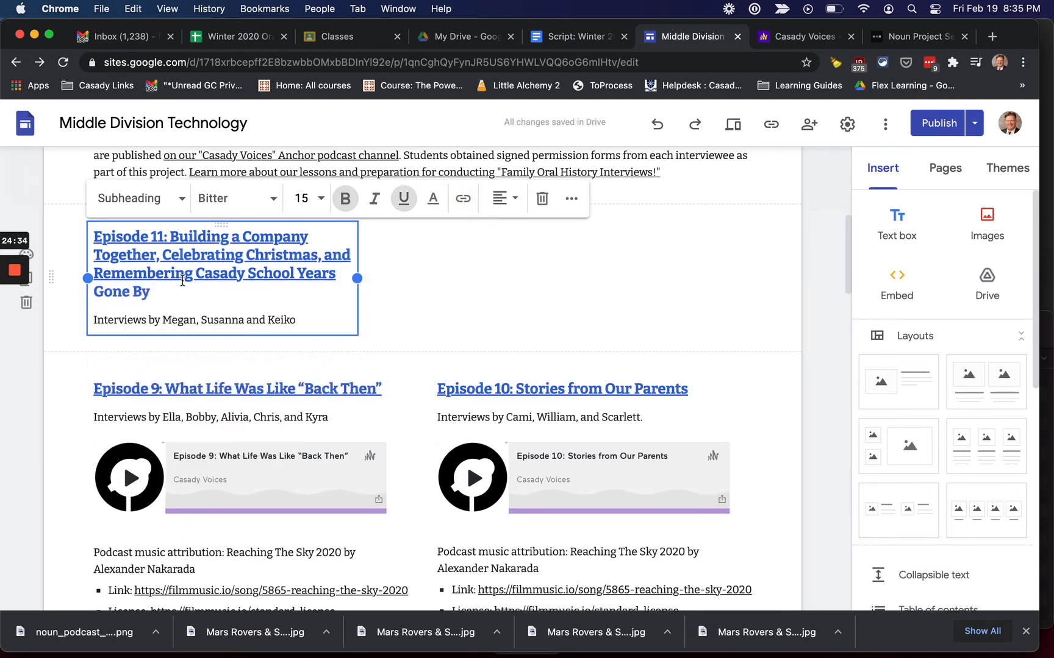
pyautogui.press('super+z')
# - Link the entire Episode 11 title to the copied Anchor episode URL
pyautogui.moveTo(151, 292); pyautogui.dragTo(104, 239)
pyautogui.click(463, 198)
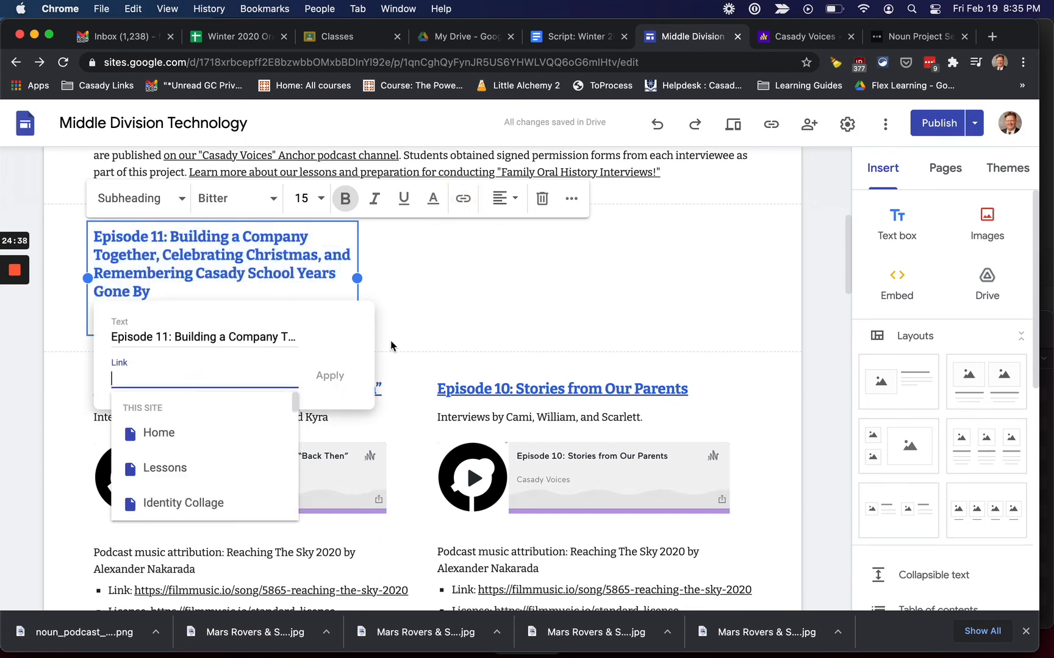
pyautogui.press('super+v')
pyautogui.click(328, 376)
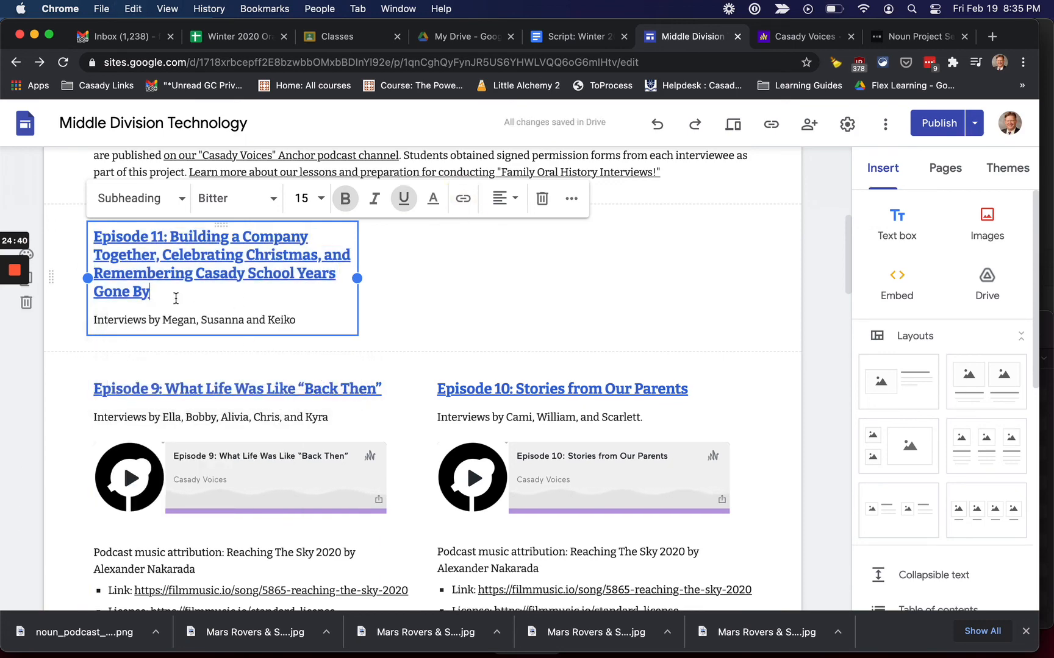
# - Copy the Episode 11 embed code from the Anchor page's share options and return to the Google Sites editor
pyautogui.click(786, 36)
pyautogui.click(627, 450)
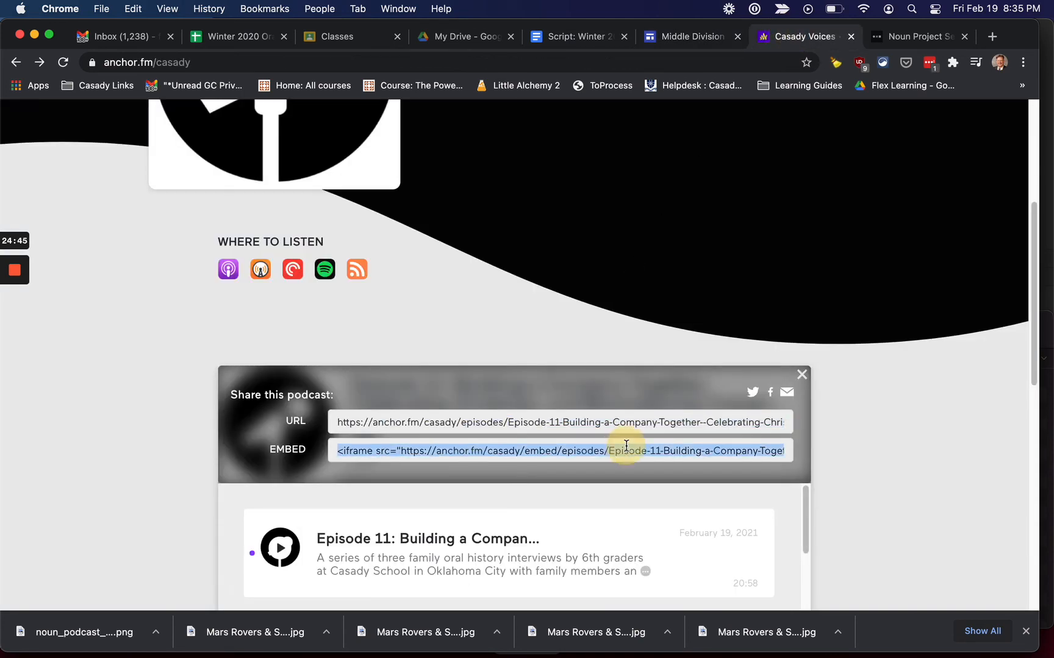
pyautogui.press('super+c')
pyautogui.click(655, 43)
# - Embed the Episode 11 podcast player on the interviews page using the copied iframe code
pyautogui.click(898, 284)
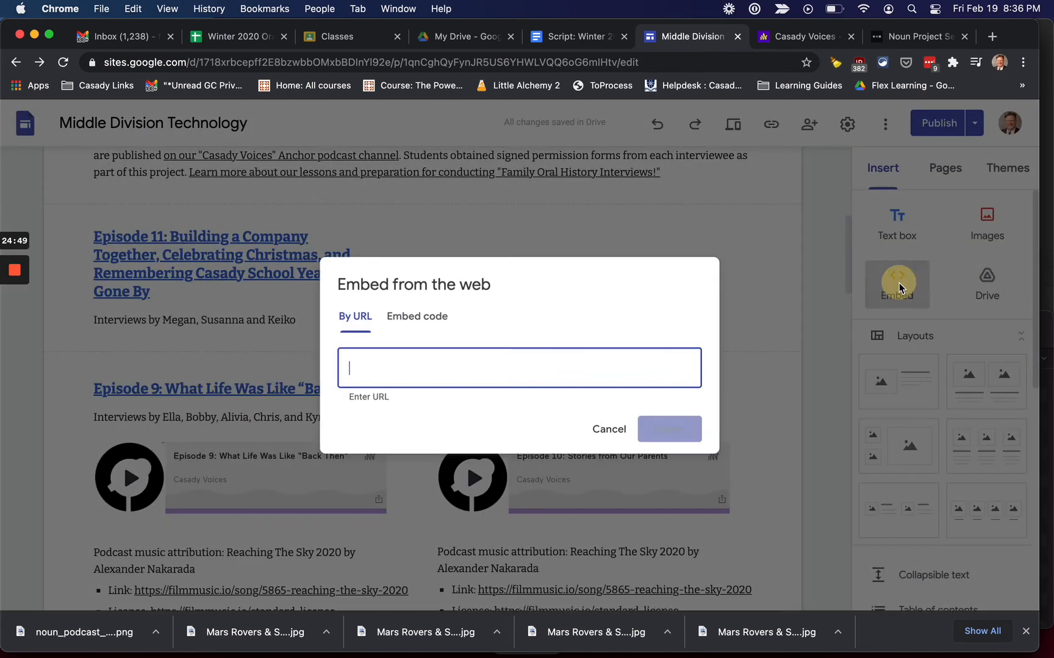
pyautogui.click(430, 320)
pyautogui.press('super+v')
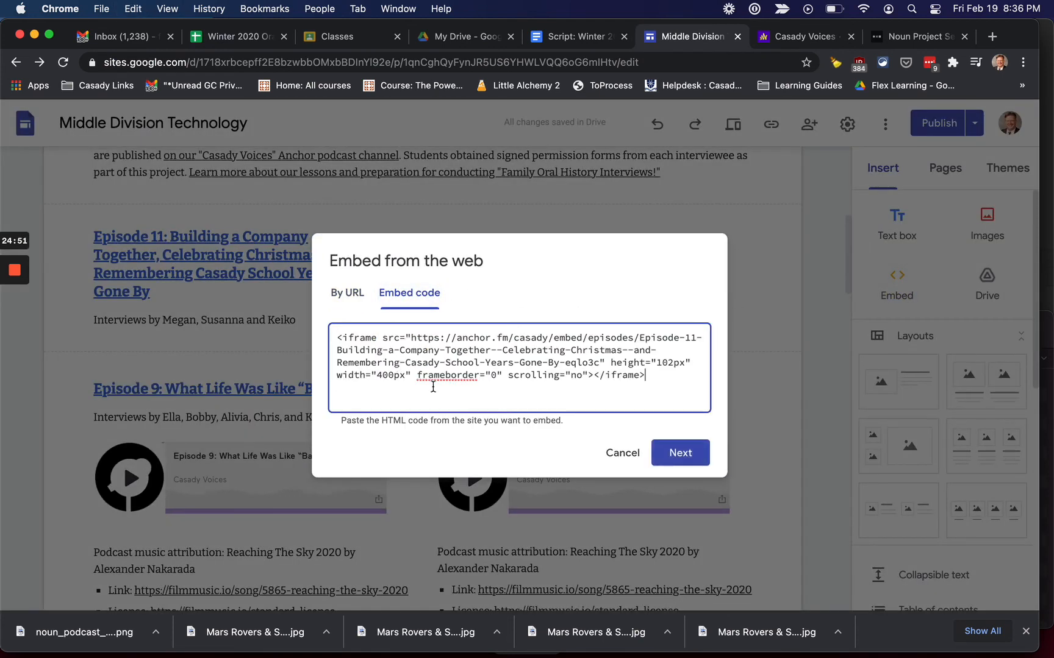
pyautogui.click(675, 452)
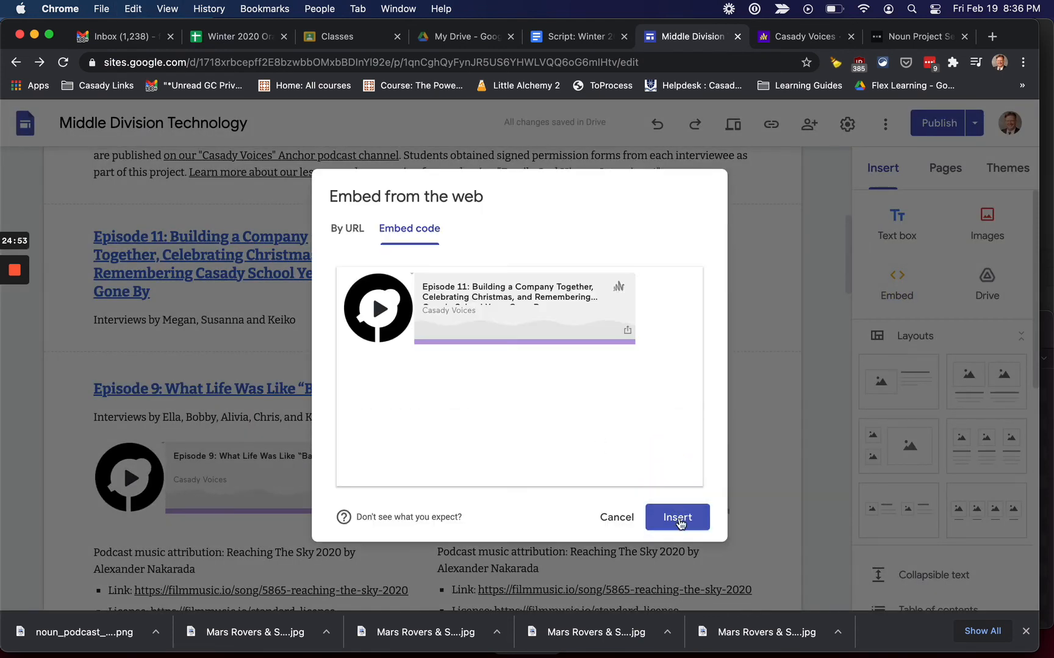
pyautogui.click(677, 518)
# - Shorten the embedded Episode 11 player's frame to the player's height and place it directly under the "Interviews by" line
pyautogui.scroll(3, 481, 313)
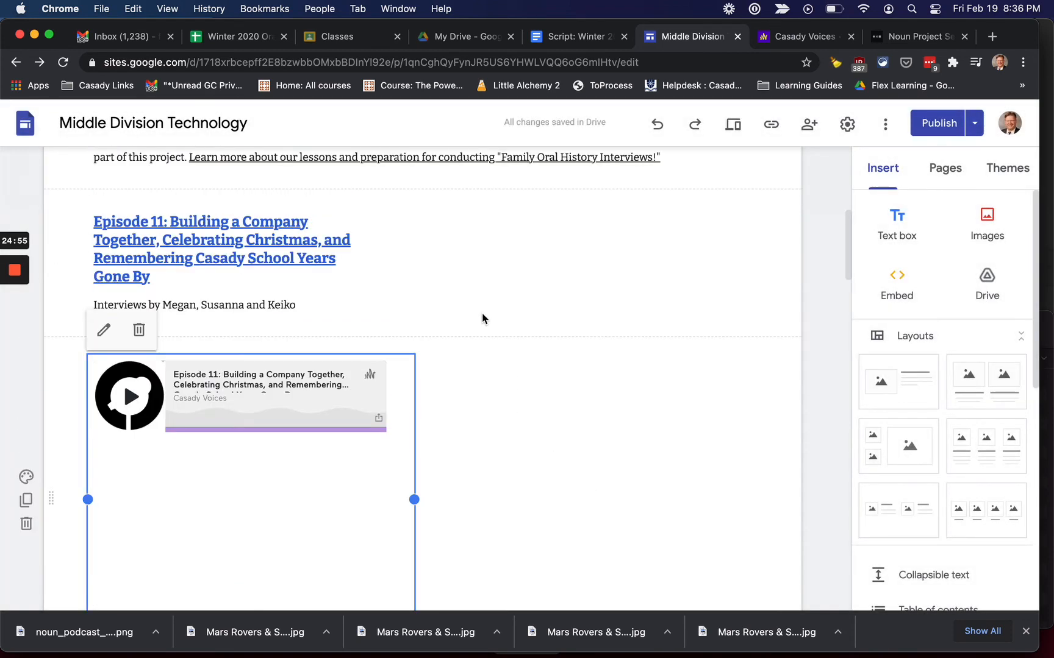
pyautogui.scroll(-3, 308, 450)
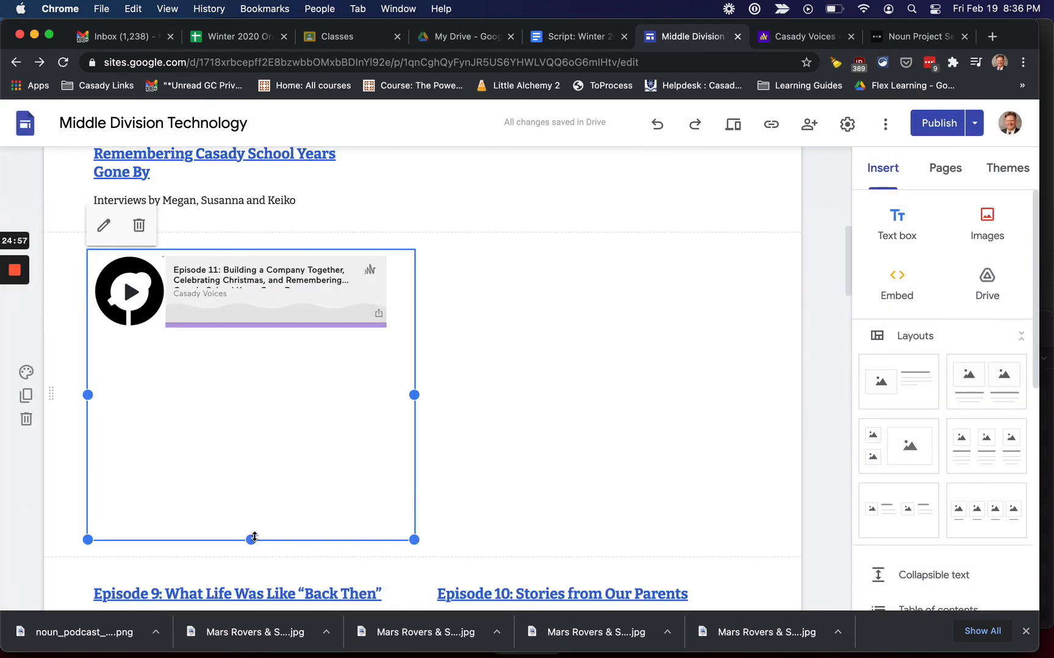
pyautogui.moveTo(250, 539); pyautogui.dragTo(249, 347)
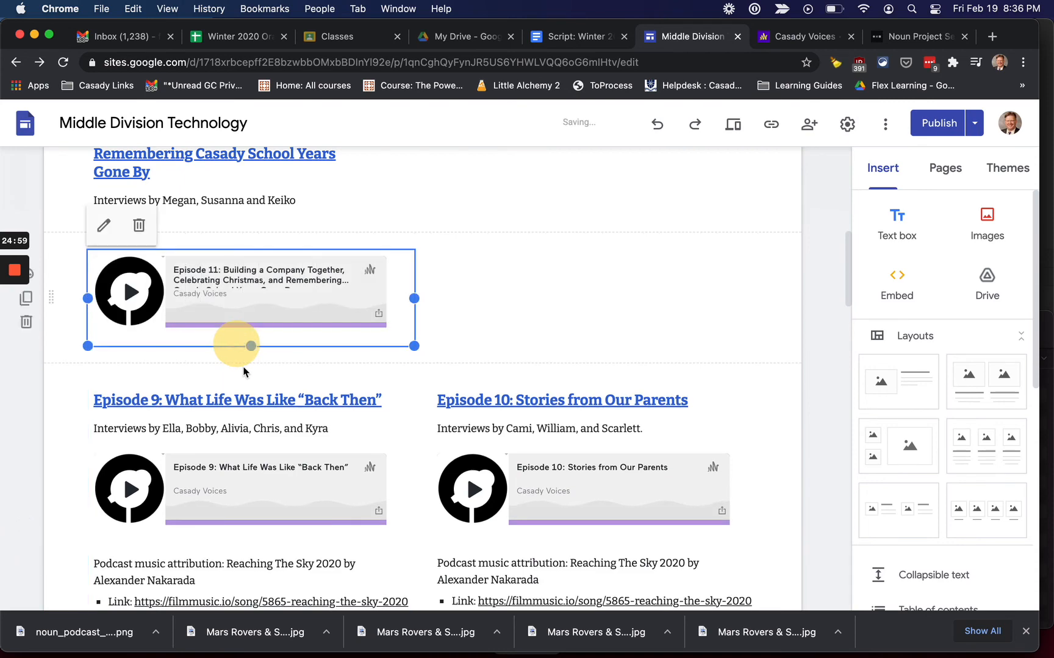
pyautogui.scroll(2, 296, 343)
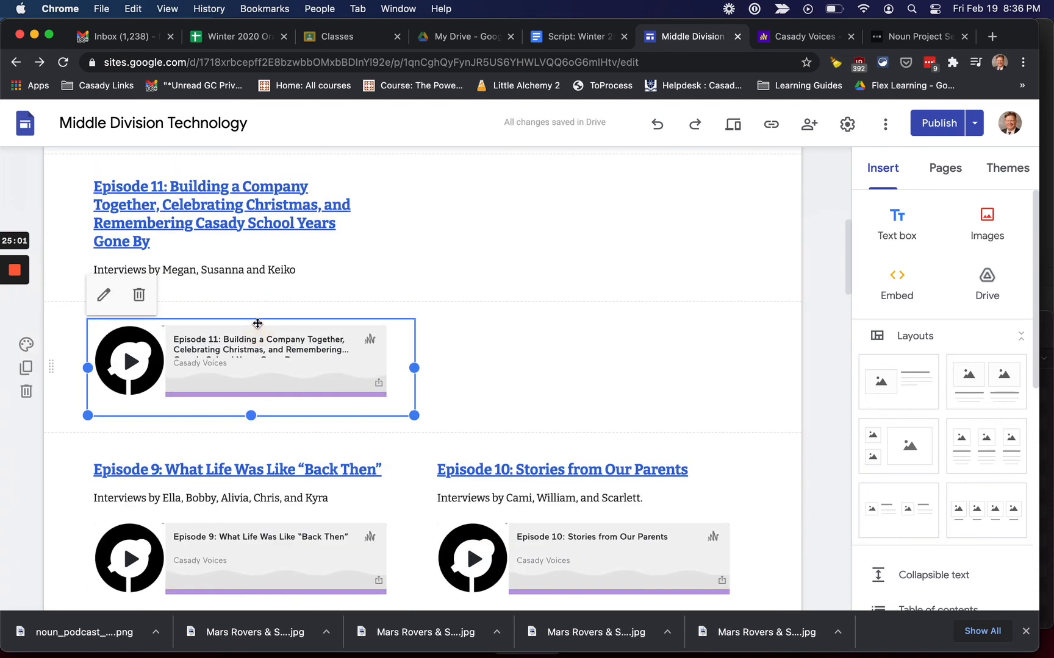
pyautogui.moveTo(257, 324); pyautogui.dragTo(225, 285)
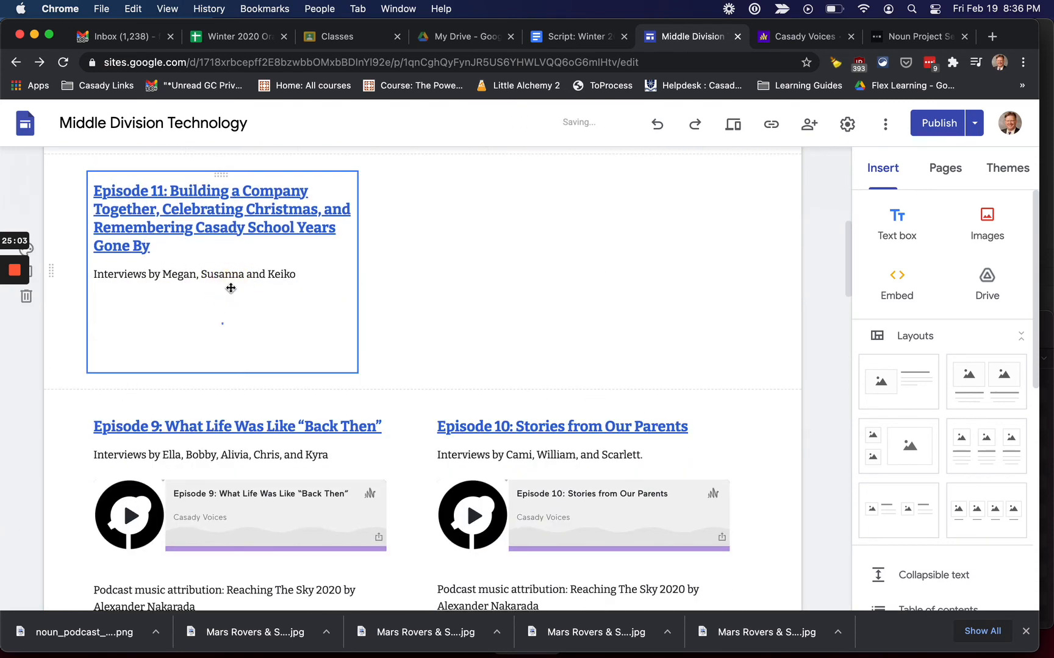
pyautogui.scroll(-2, 279, 371)
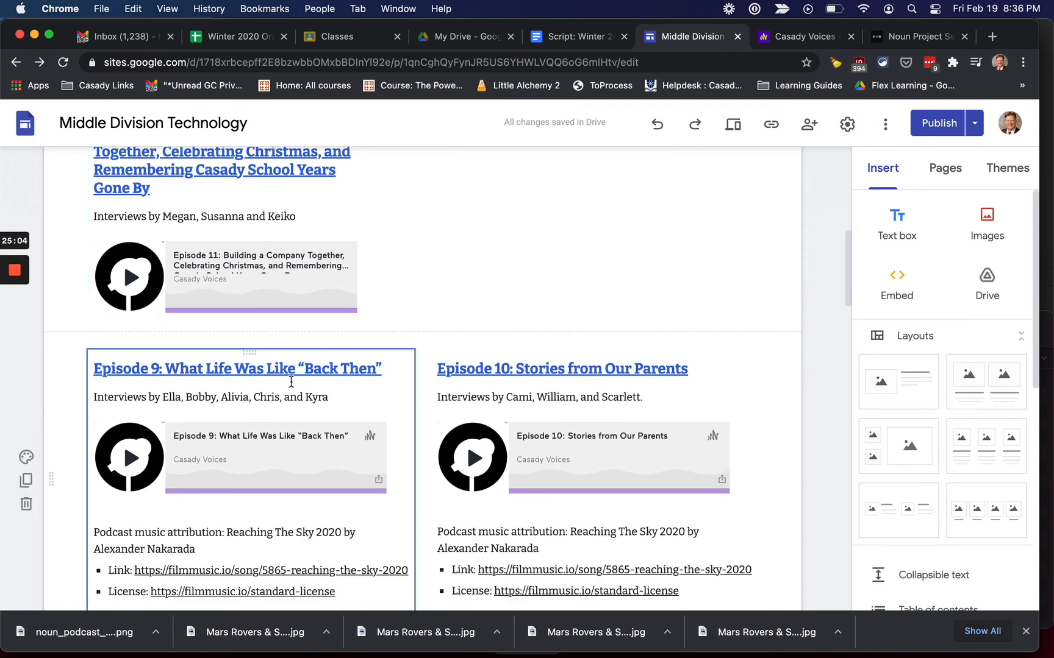
# - Copy the "Walking On Crystal by MusicLFiles" attribution with its link and license lines from the script document and return to the site
pyautogui.click(538, 38)
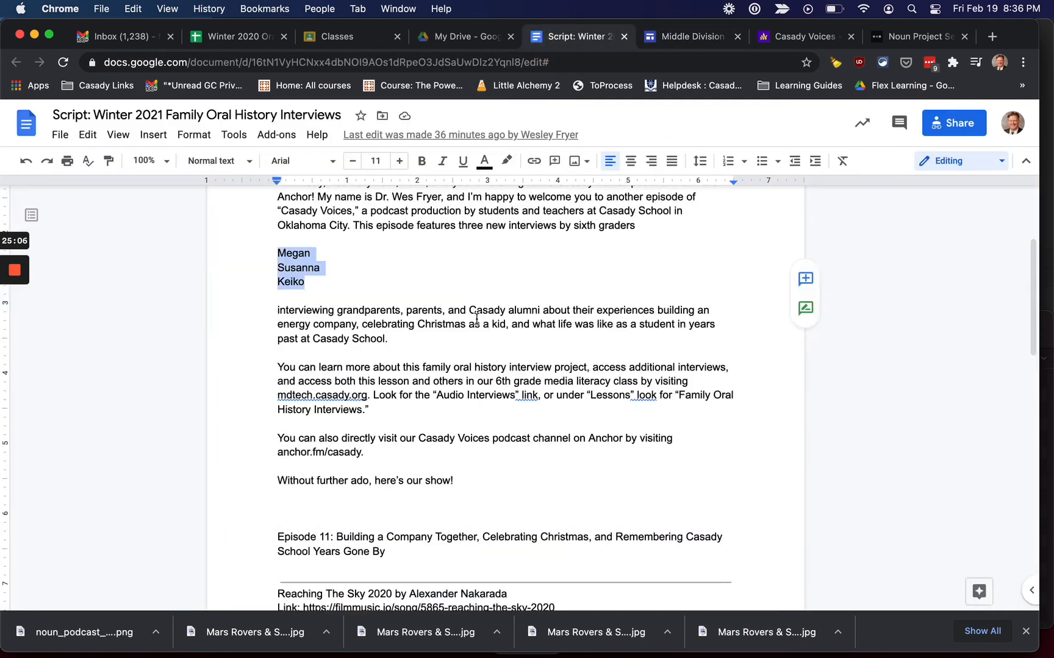
pyautogui.scroll(-2, 472, 305)
pyautogui.scroll(-6, 474, 304)
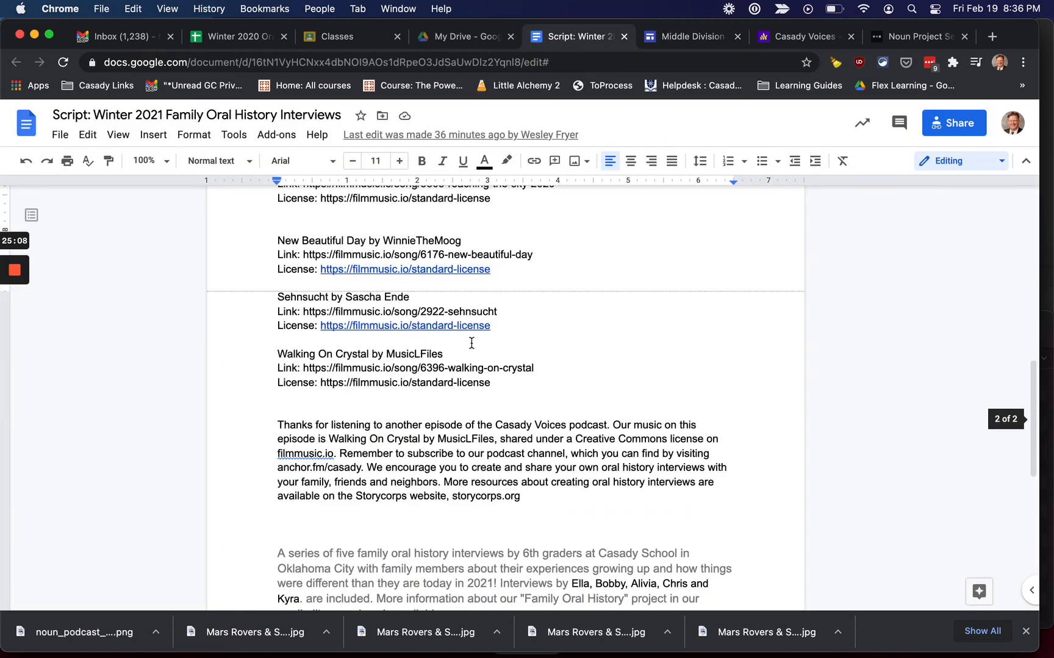
pyautogui.moveTo(497, 389); pyautogui.dragTo(254, 358)
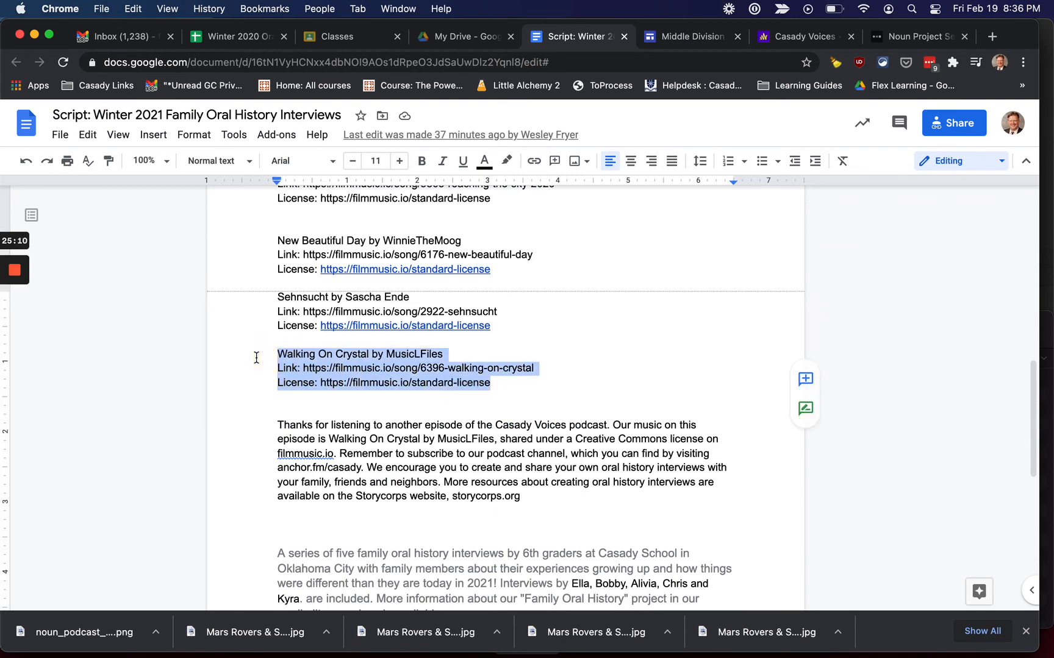
pyautogui.click(692, 37)
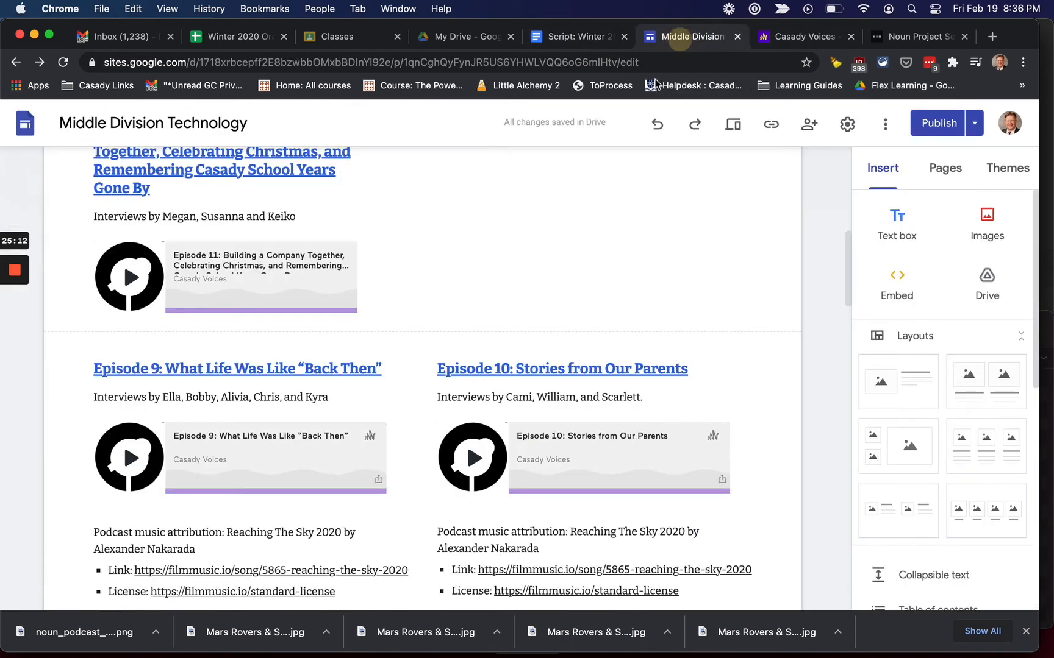
# - Add a text box below the Episode 11 player with the copied Walking On Crystal attribution and remove its trailing blank lines
pyautogui.click(327, 259)
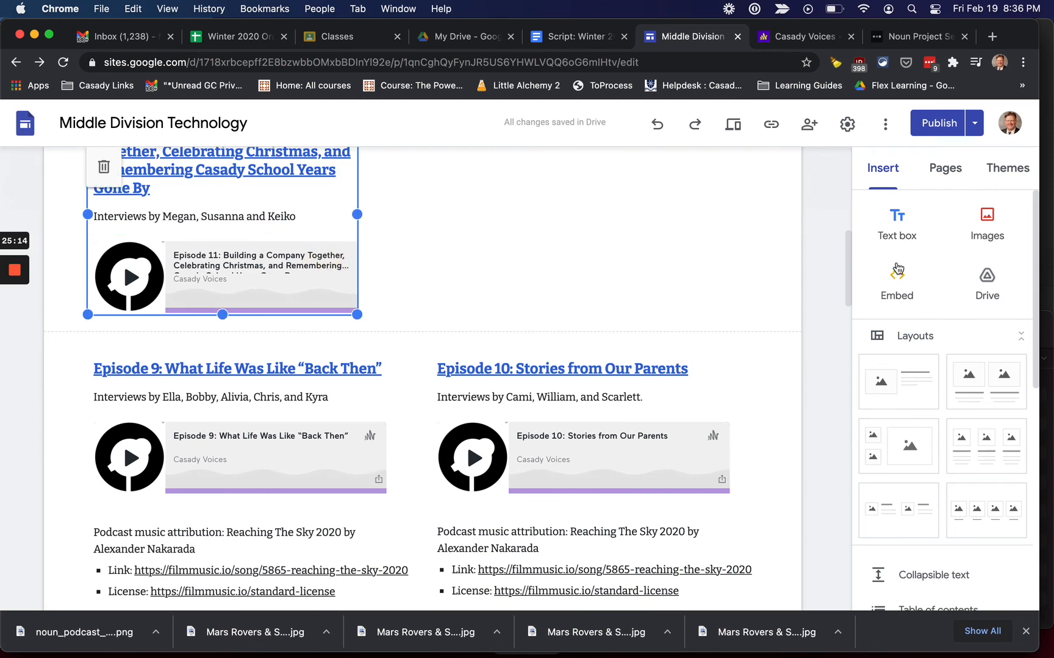
pyautogui.click(887, 226)
pyautogui.press('super+v')
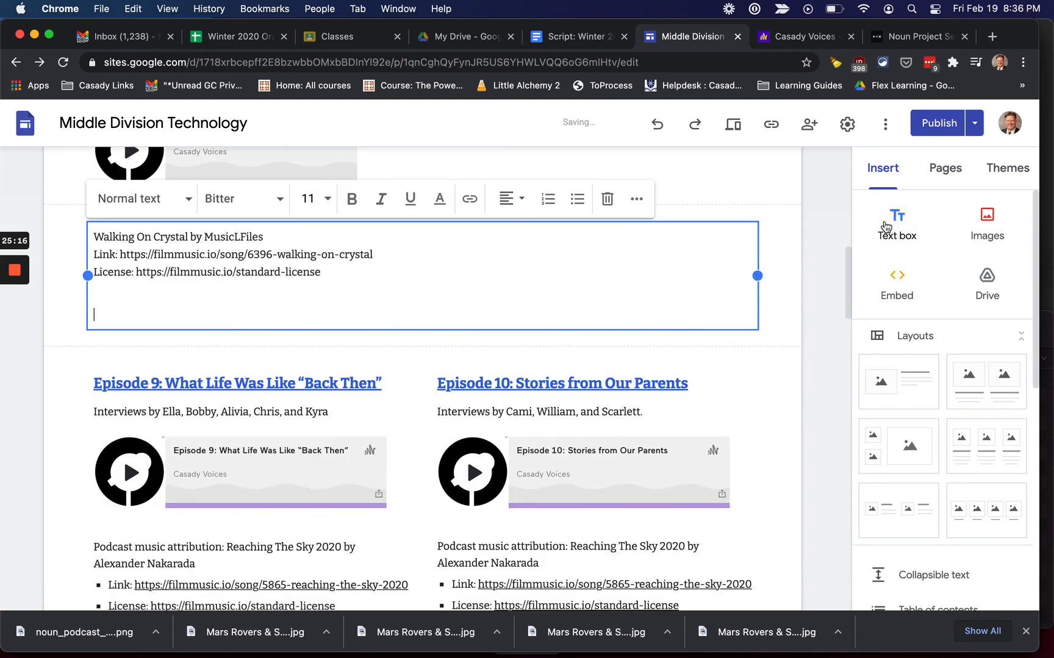
pyautogui.press('BackSpace')
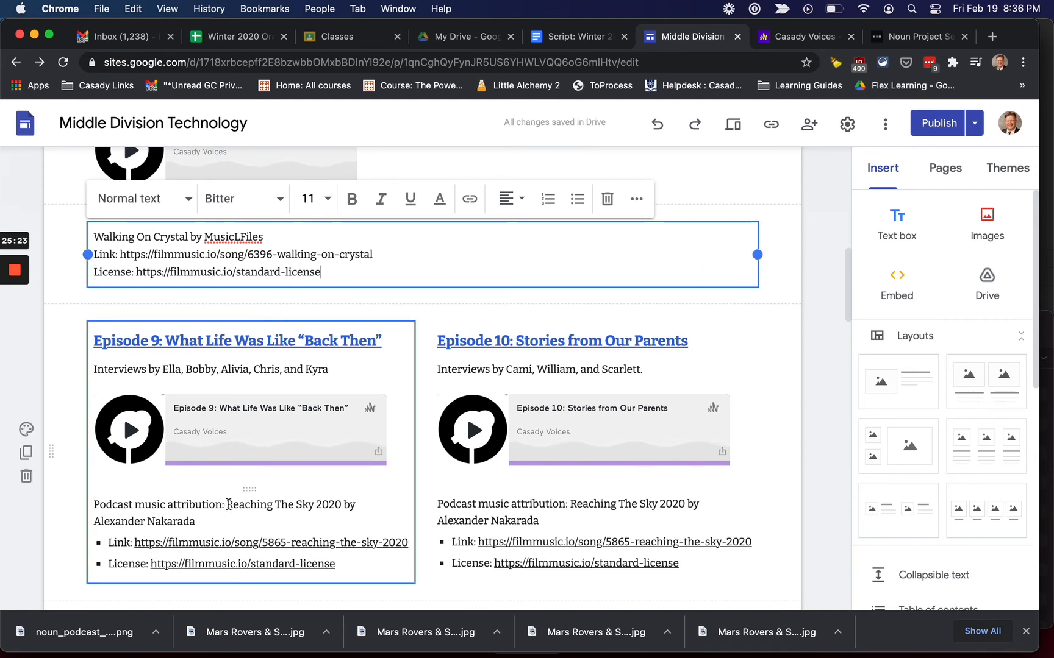
# - Copy "Podcast music attribution:" from the Episode 9 text and insert it before "Walking On Crystal by MusicLFiles" in the new attribution
pyautogui.click(224, 505)
pyautogui.moveTo(206, 506); pyautogui.dragTo(91, 505)
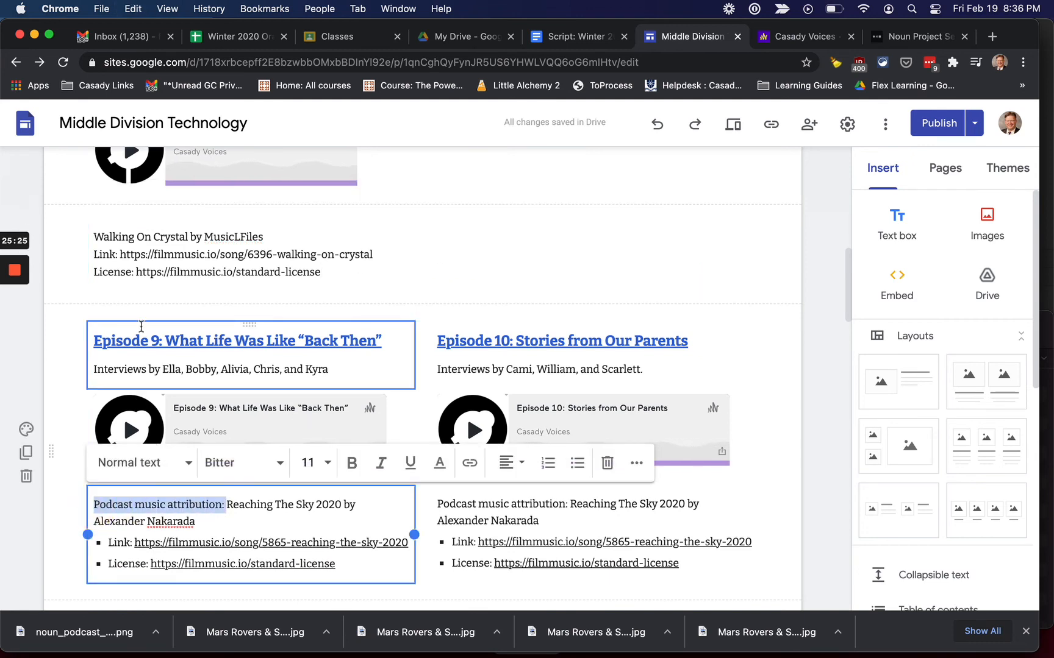
pyautogui.click(97, 238)
pyautogui.press('super+v')
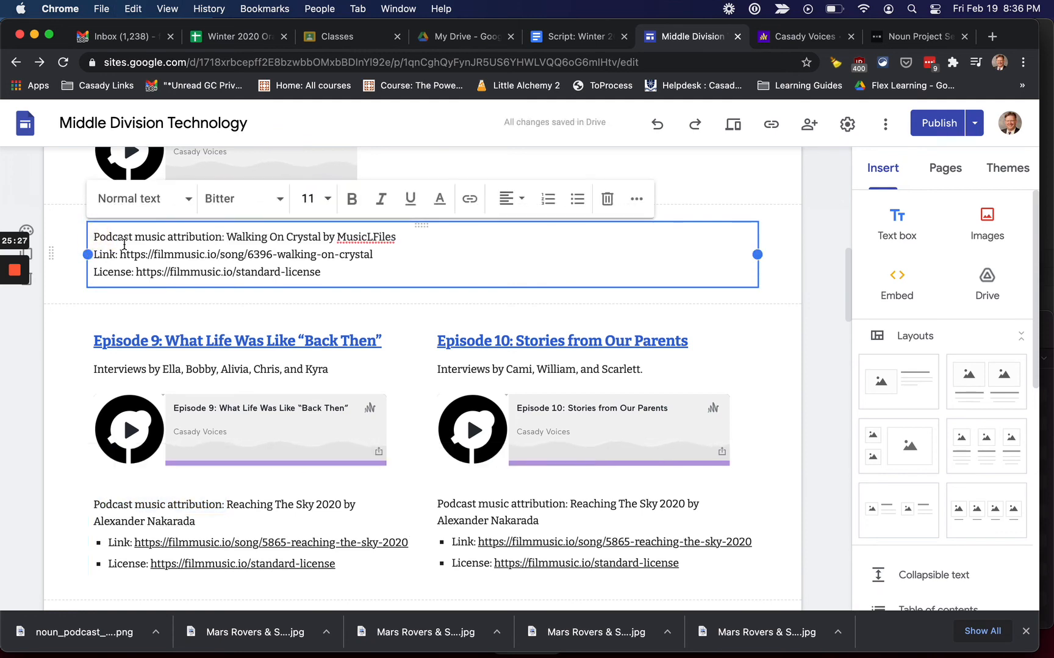
# - Format the Link and License lines of the Walking On Crystal attribution as a bulleted list
pyautogui.click(95, 255)
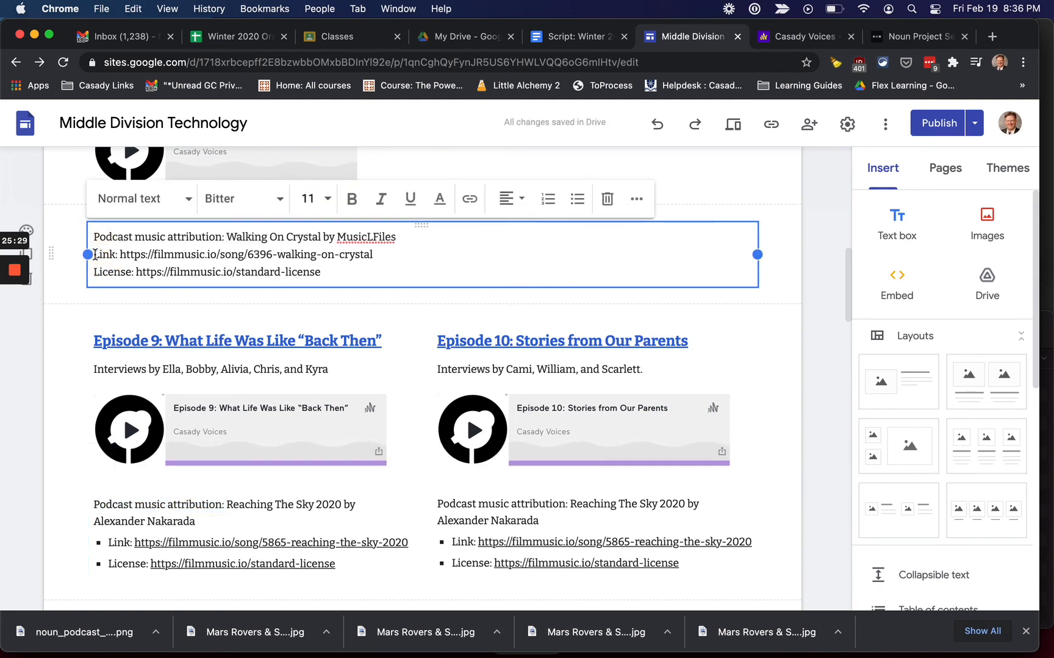
pyautogui.moveTo(95, 254); pyautogui.dragTo(128, 298)
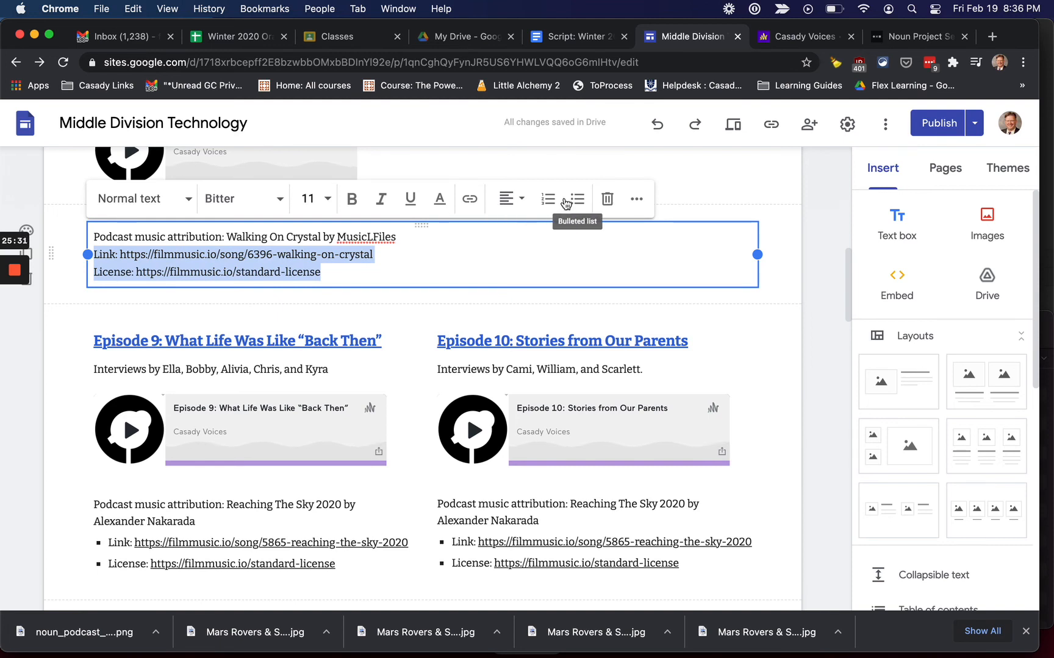
pyautogui.click(571, 201)
pyautogui.click(341, 261)
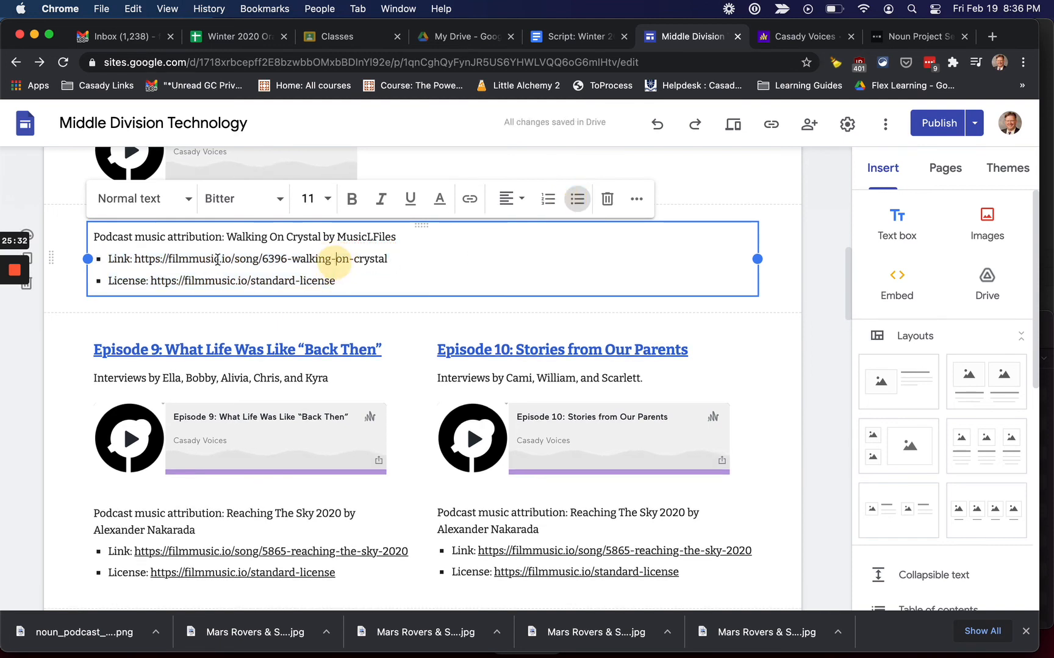
pyautogui.doubleClick(152, 259)
pyautogui.moveTo(182, 259); pyautogui.dragTo(387, 259)
pyautogui.tripleClick(387, 258)
pyautogui.press('super+c')
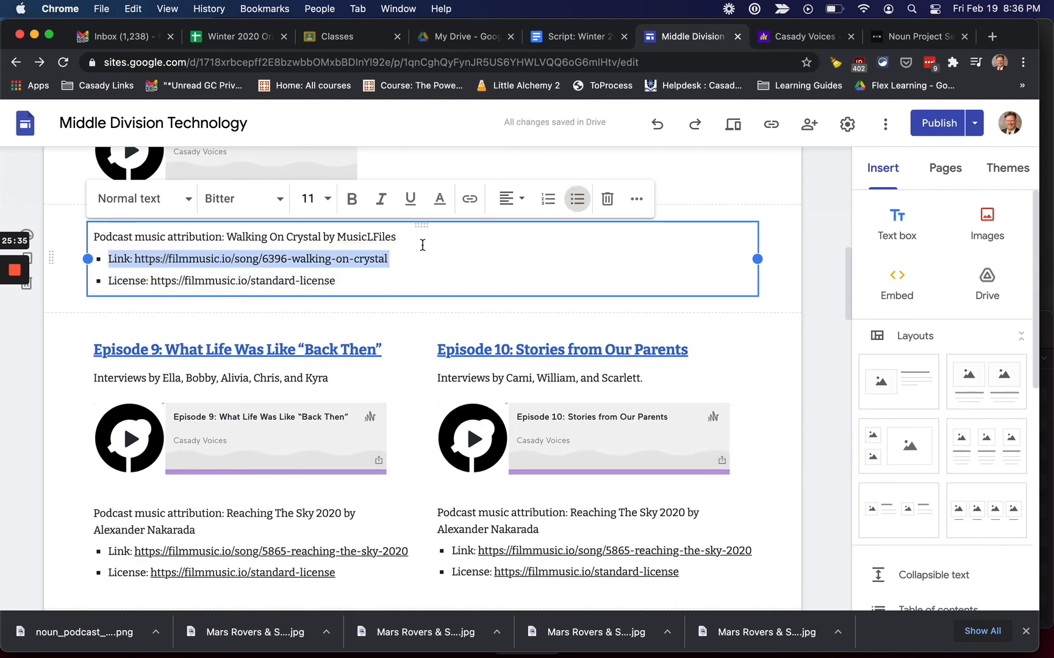
pyautogui.click(470, 200)
pyautogui.press('super+v')
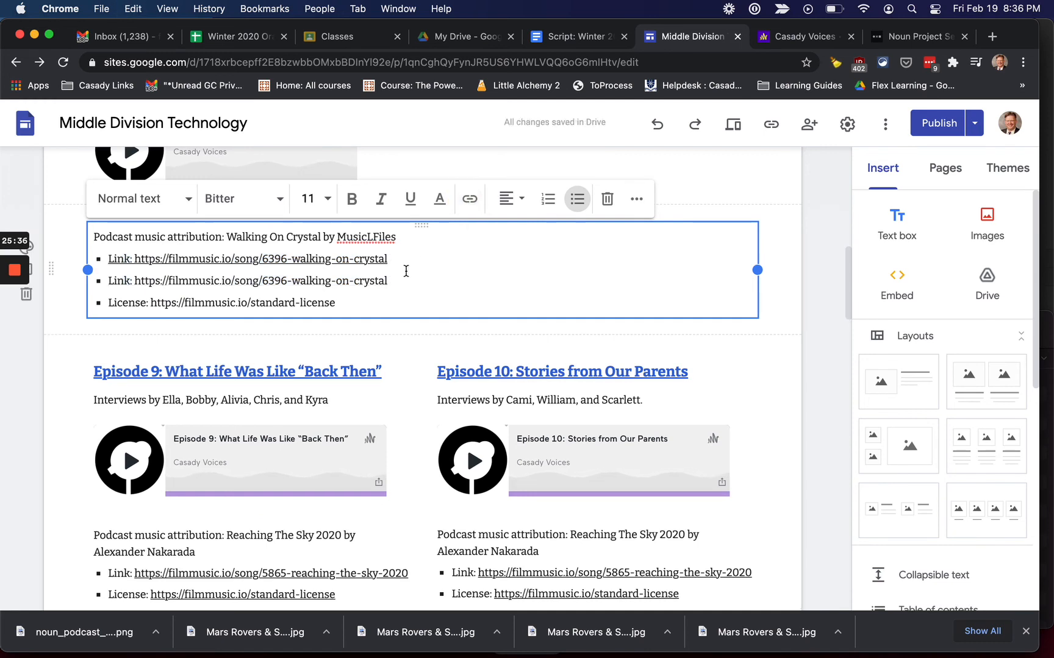
pyautogui.press('super+z')
pyautogui.moveTo(161, 281); pyautogui.dragTo(334, 281)
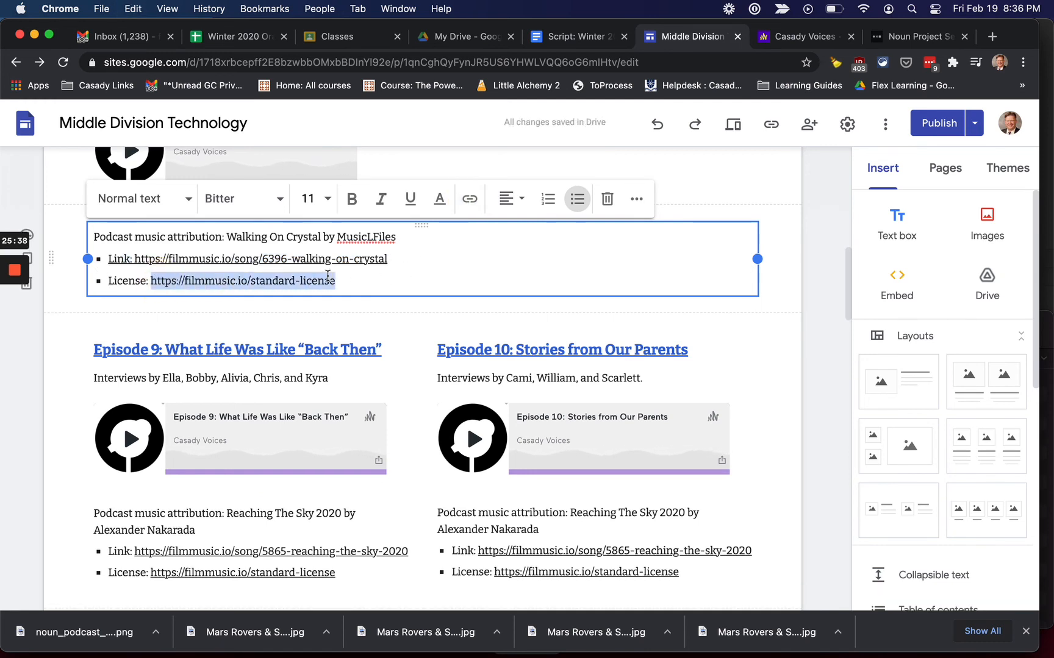
pyautogui.click(467, 201)
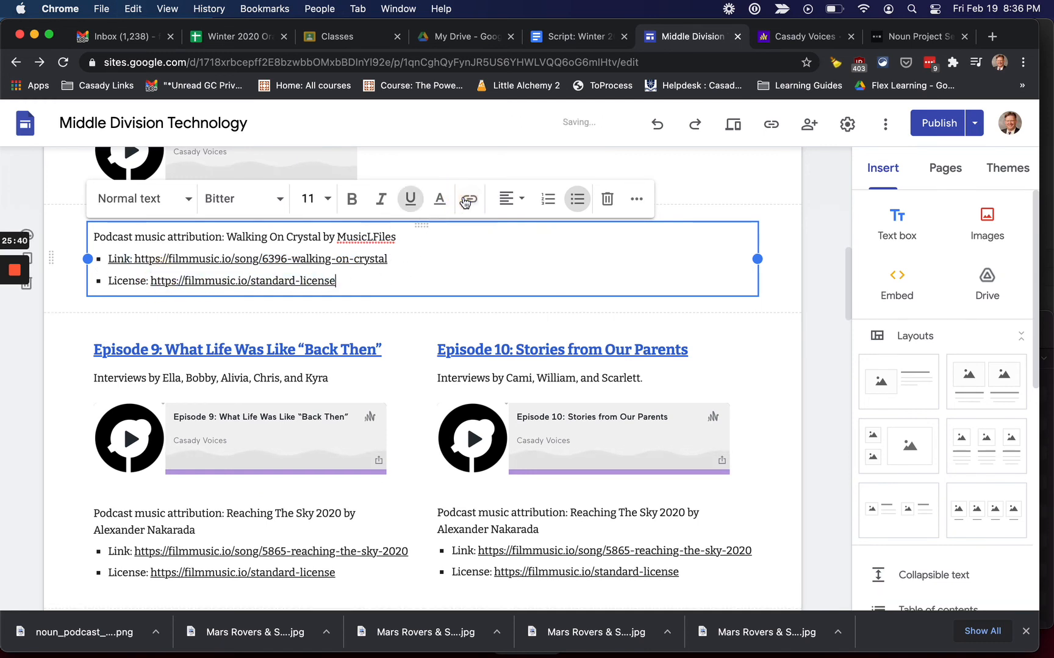
# - Narrow the Walking On Crystal attribution box to the Episode 11 player's width and place it directly below the player in the same section
pyautogui.scroll(3, 426, 275)
pyautogui.scroll(4, 427, 275)
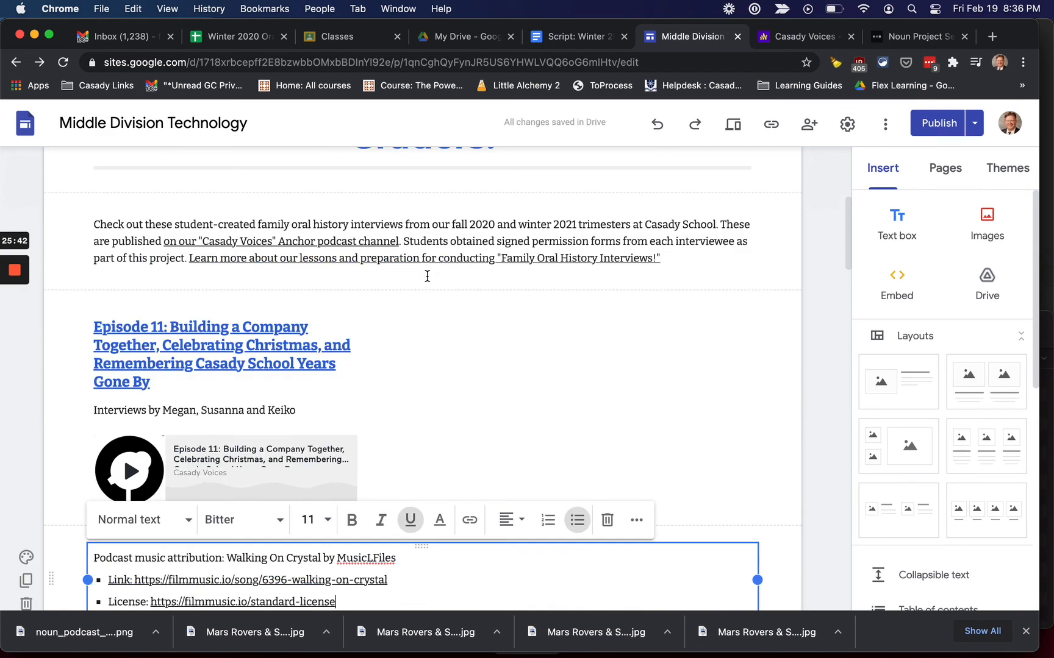
pyautogui.scroll(-2, 426, 275)
pyautogui.moveTo(744, 474); pyautogui.dragTo(414, 472)
pyautogui.moveTo(252, 417); pyautogui.dragTo(247, 399)
pyautogui.scroll(-3, 416, 415)
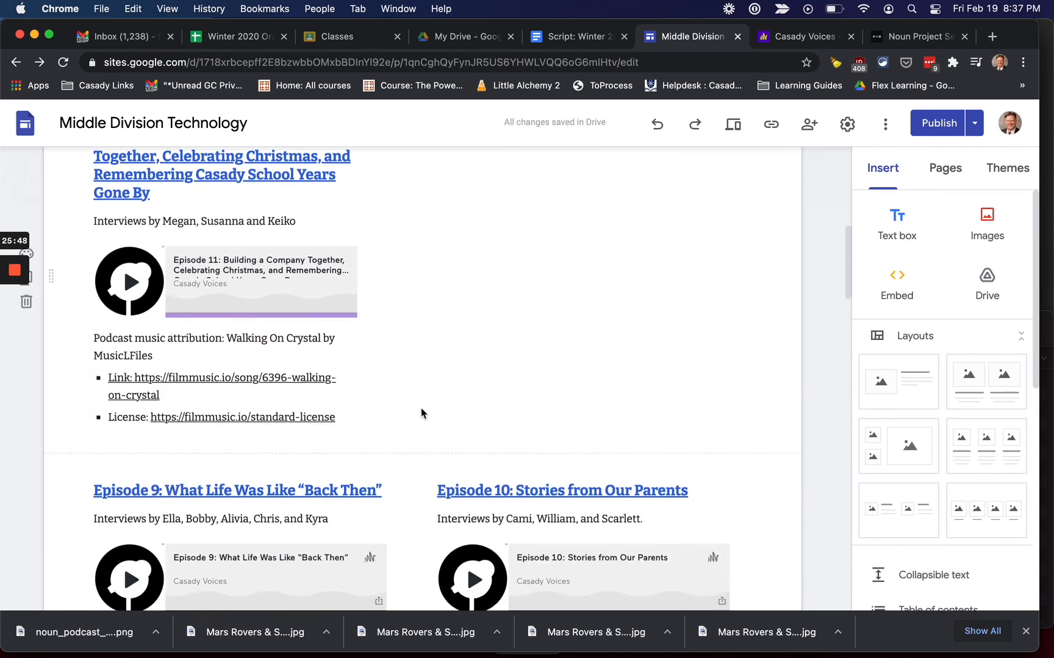
# - Centre the Episode 11 block horizontally in its section and publish the site's changes
pyautogui.scroll(3, 420, 413)
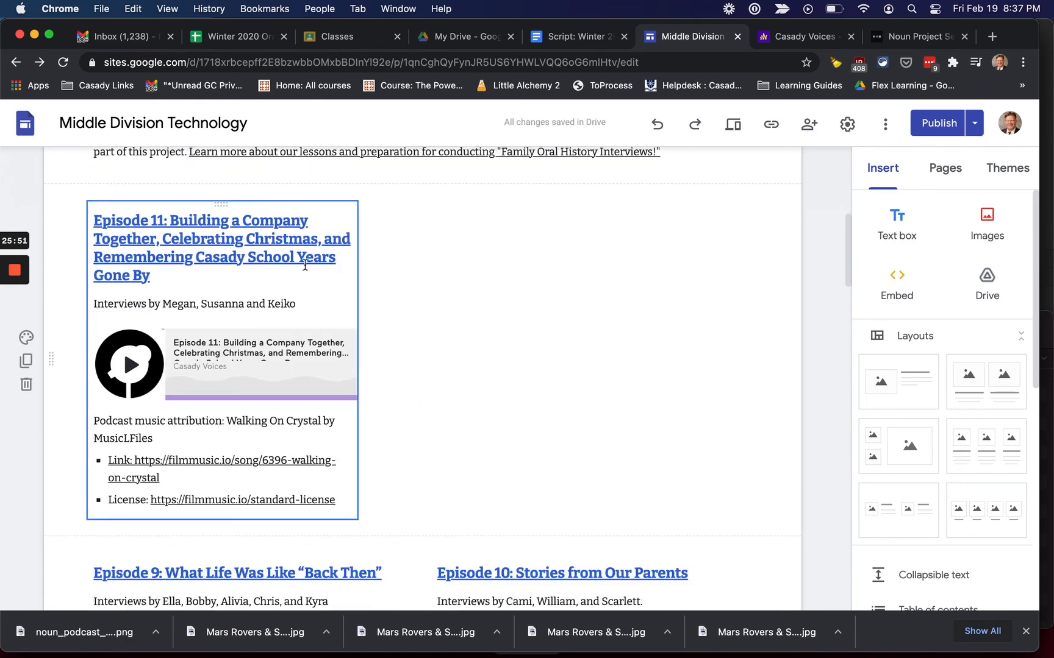
pyautogui.moveTo(226, 207); pyautogui.dragTo(461, 209)
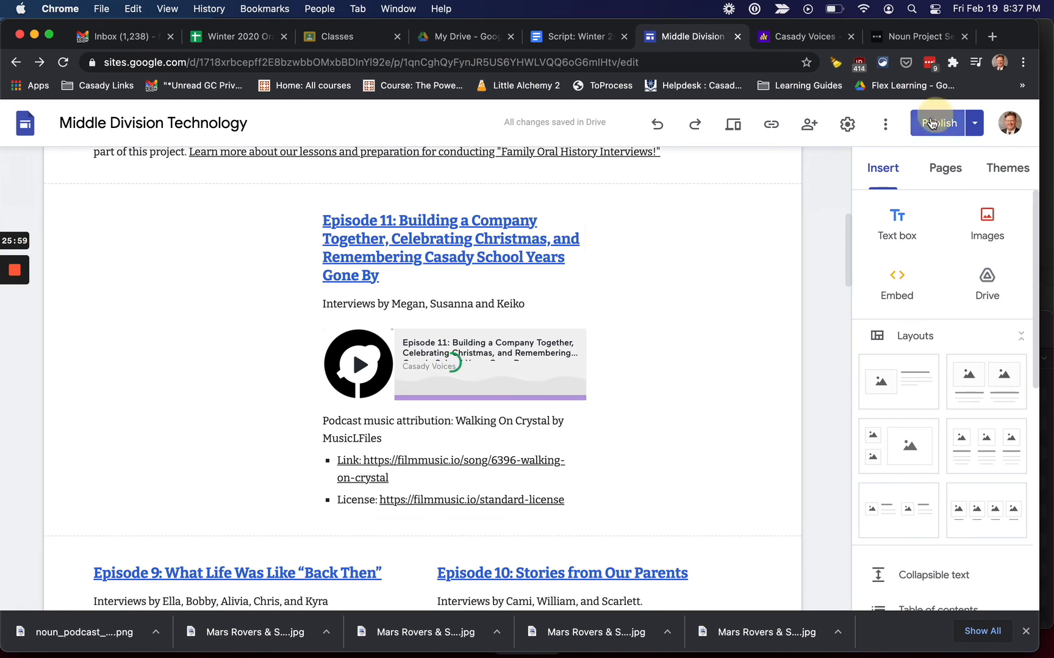
pyautogui.click(935, 123)
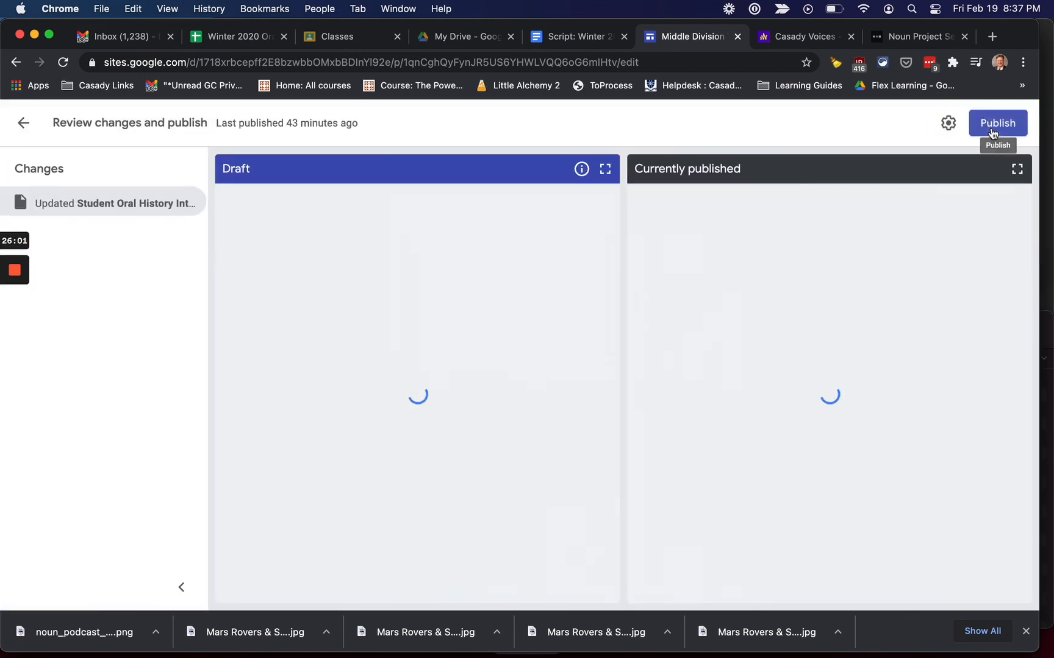
pyautogui.click(995, 130)
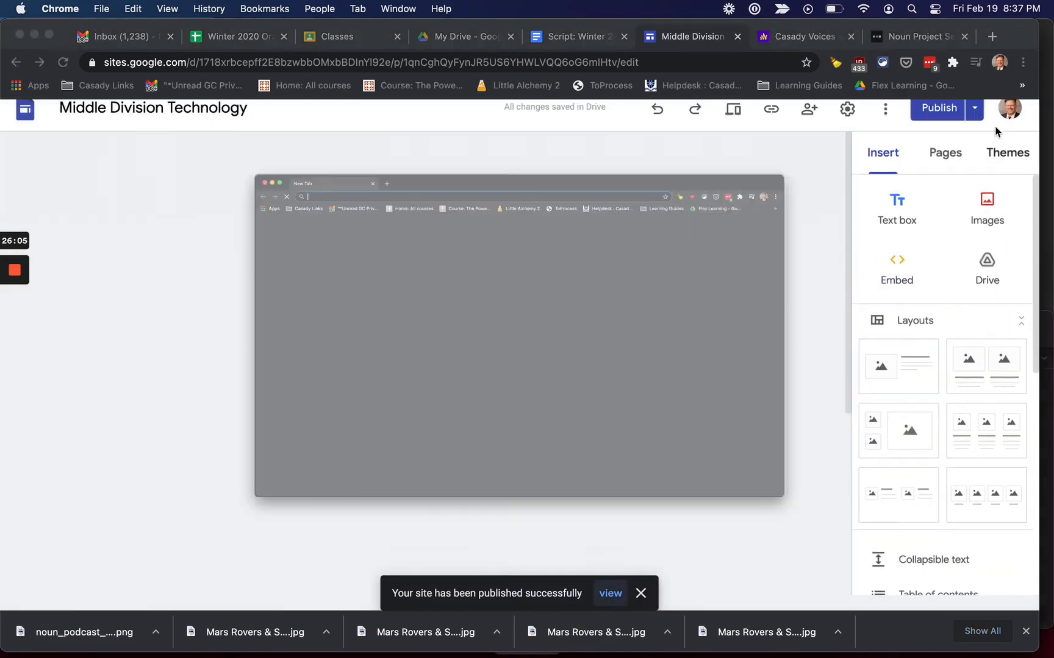
# - Open mdtech.casady.org in a new browser window and follow the home page link to the student Family Oral History Interviews
pyautogui.press('super+n')
pyautogui.write('md')
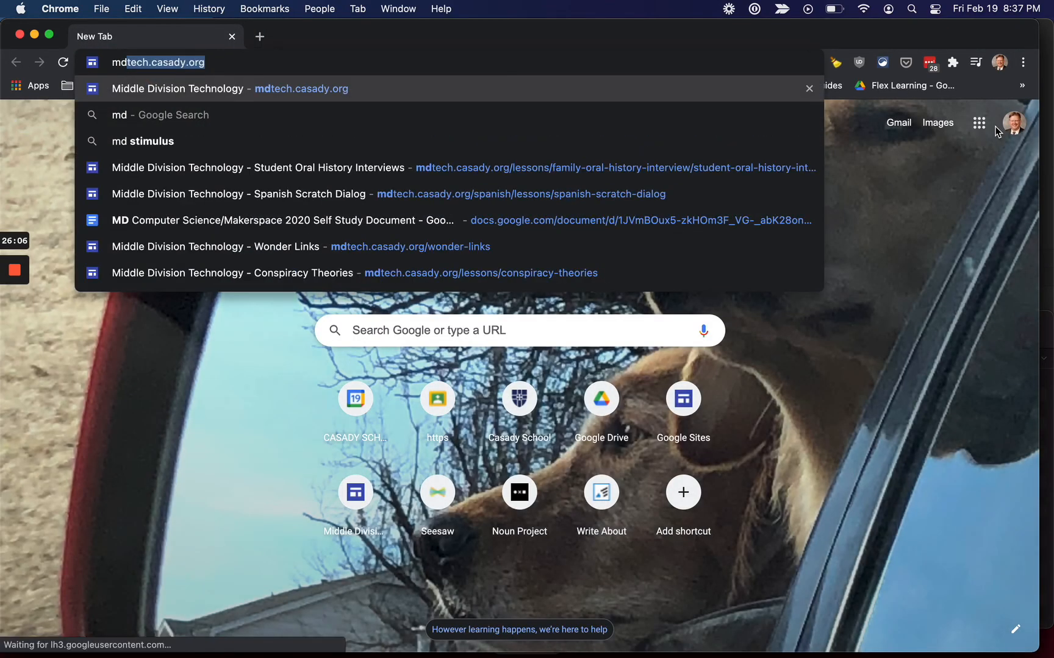
pyautogui.press('Return')
pyautogui.moveTo(873, 140)
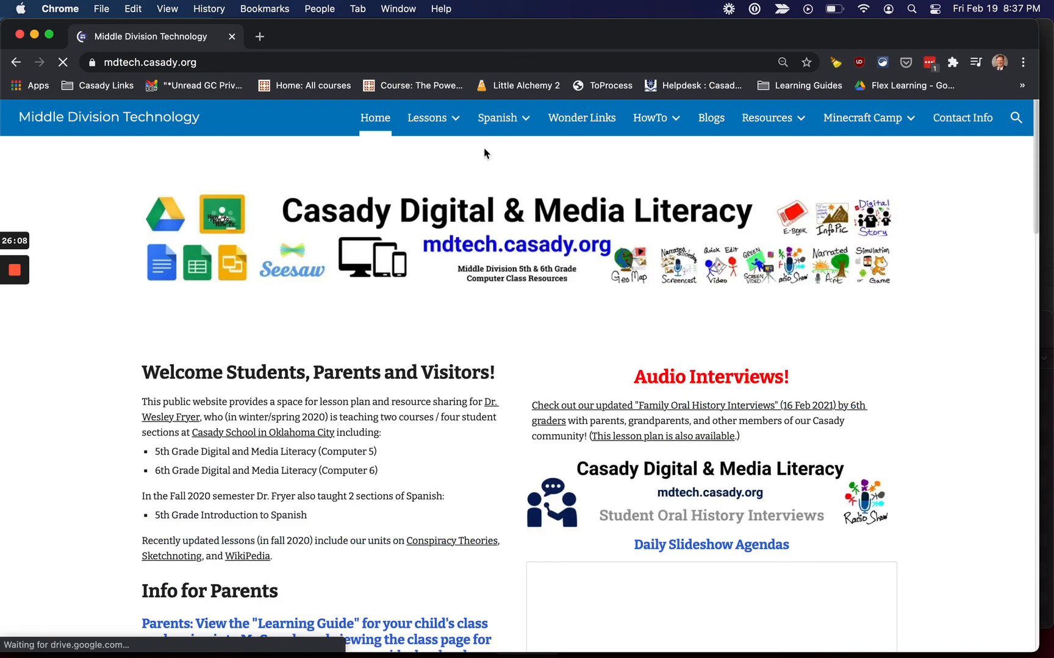
pyautogui.moveTo(429, 118)
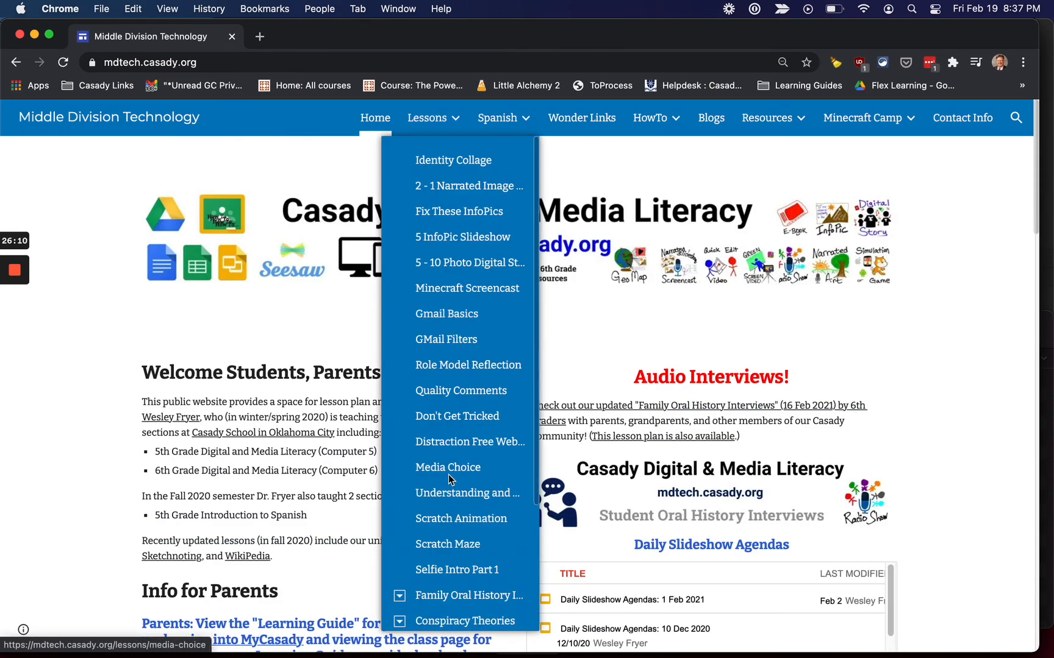
pyautogui.scroll(-2, 447, 475)
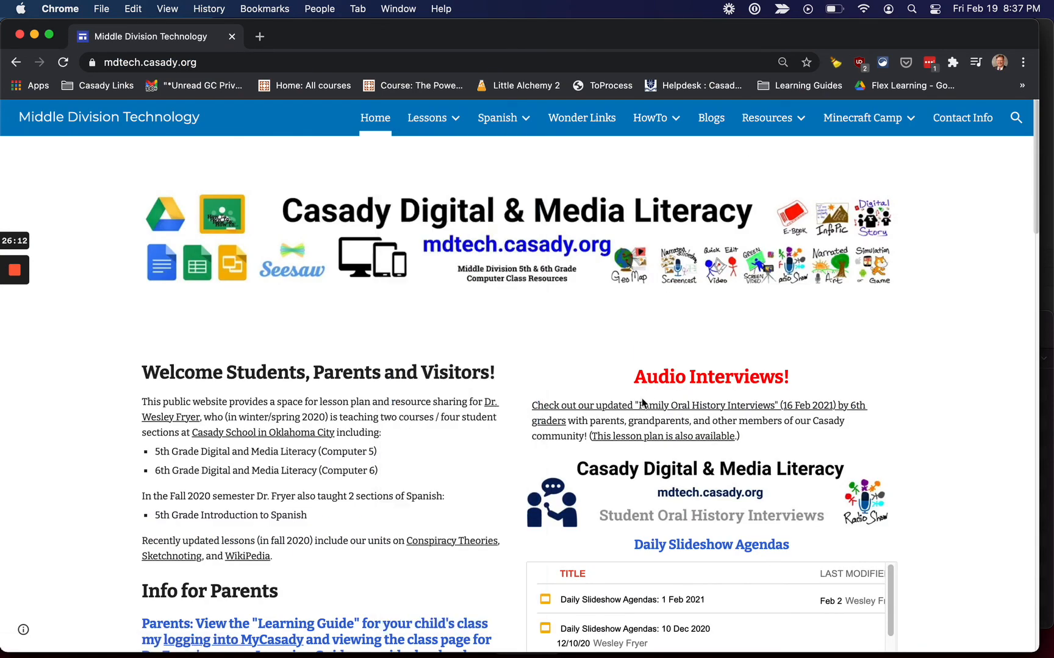
pyautogui.click(617, 407)
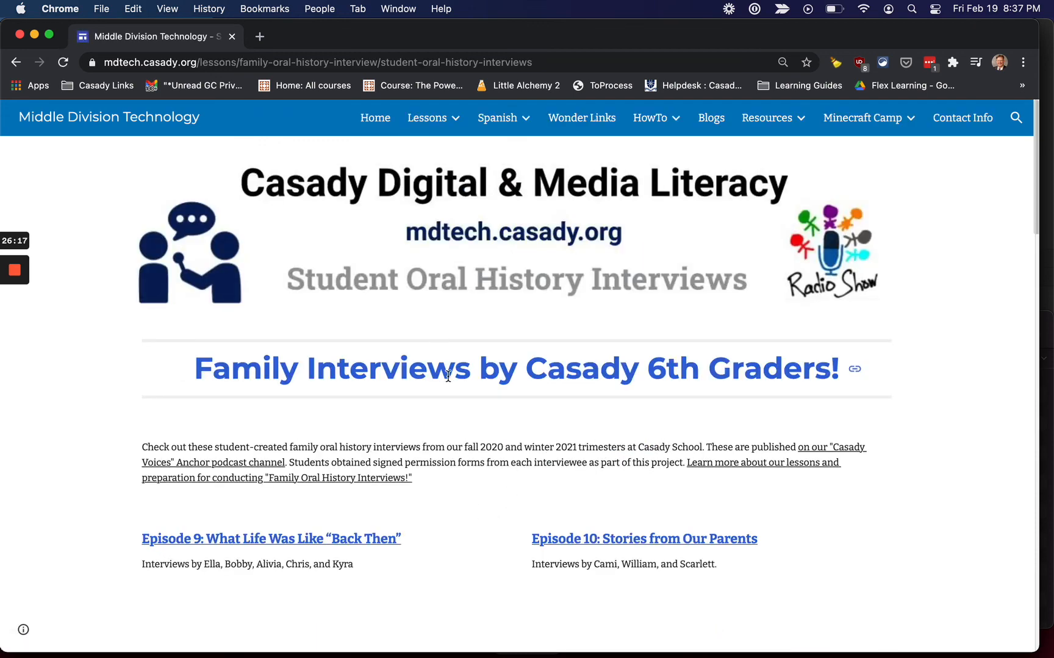
# - Reload the published interviews page and check the layout of the Episode 11 title, player and music attribution
pyautogui.click(64, 65)
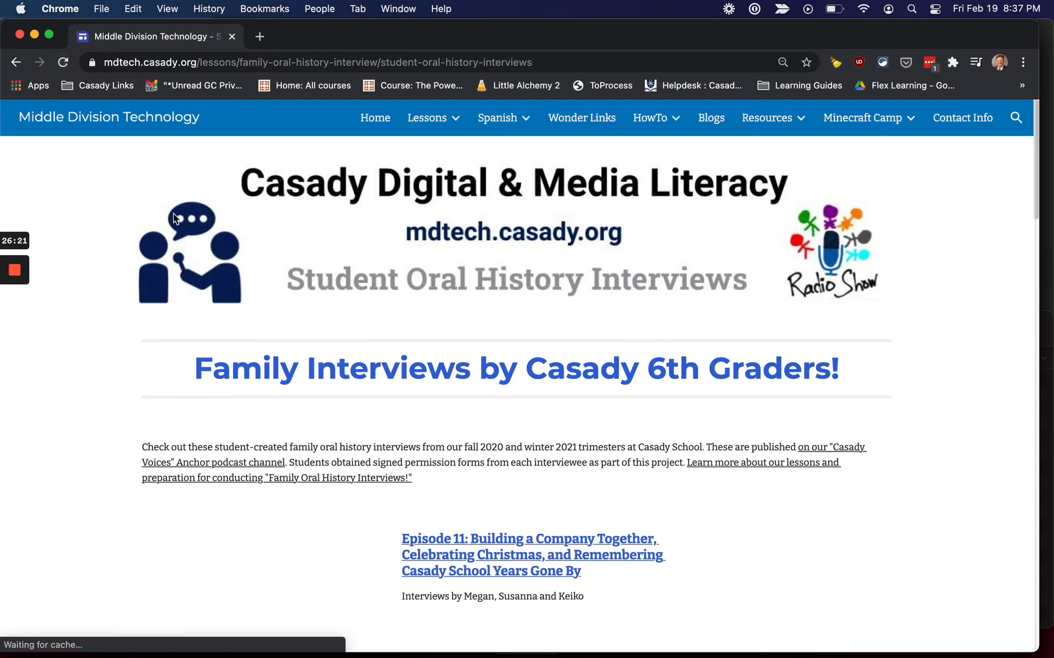
pyautogui.scroll(-2, 787, 480)
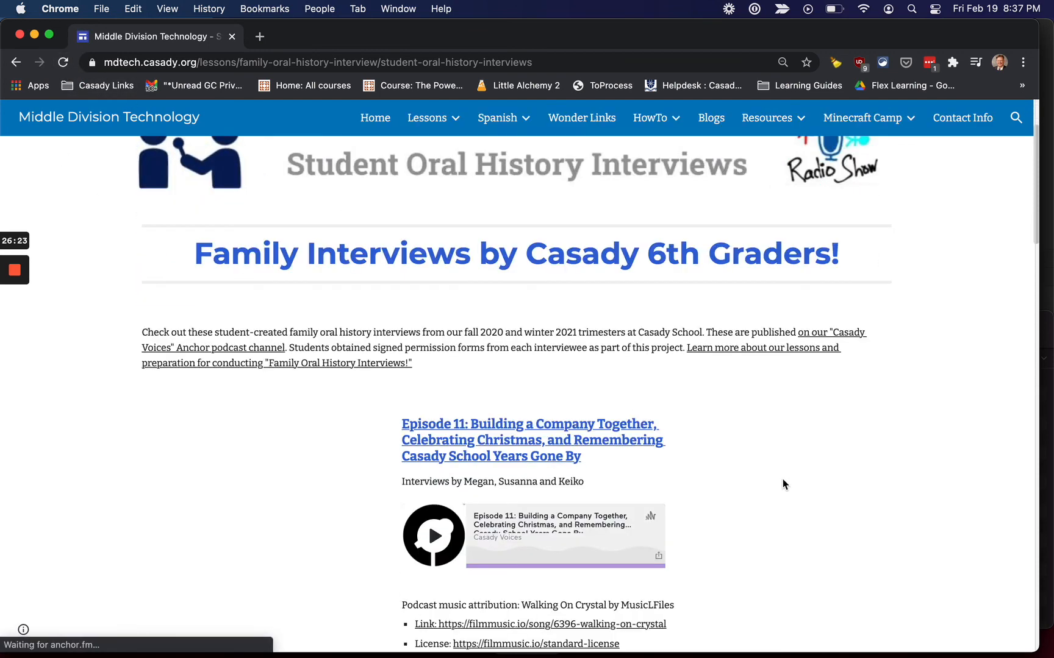
pyautogui.scroll(-1, 782, 478)
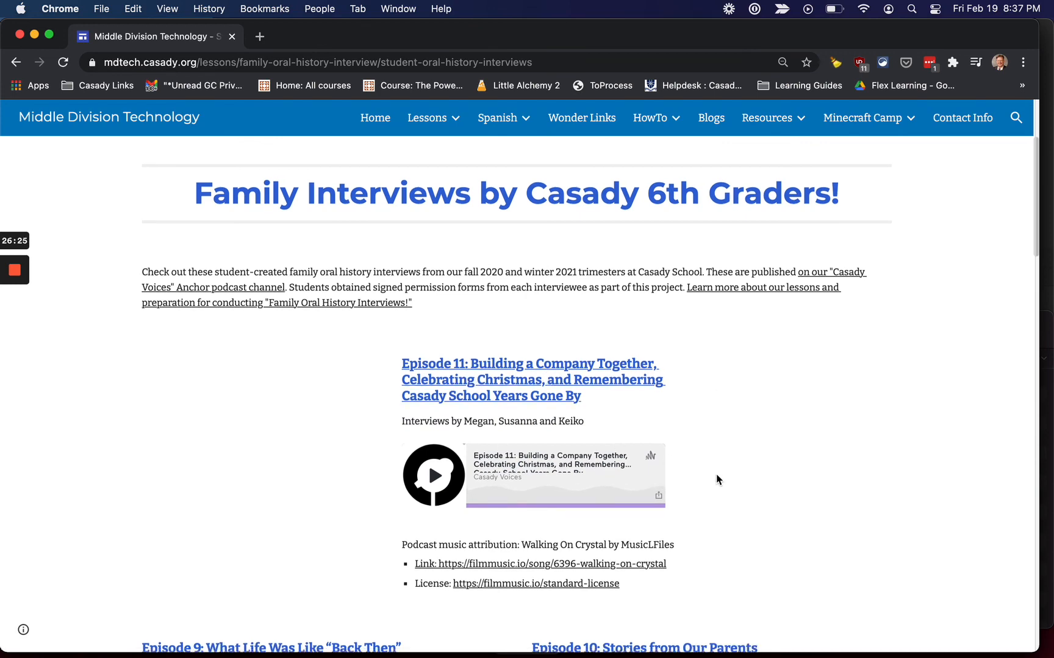
pyautogui.scroll(-3, 717, 480)
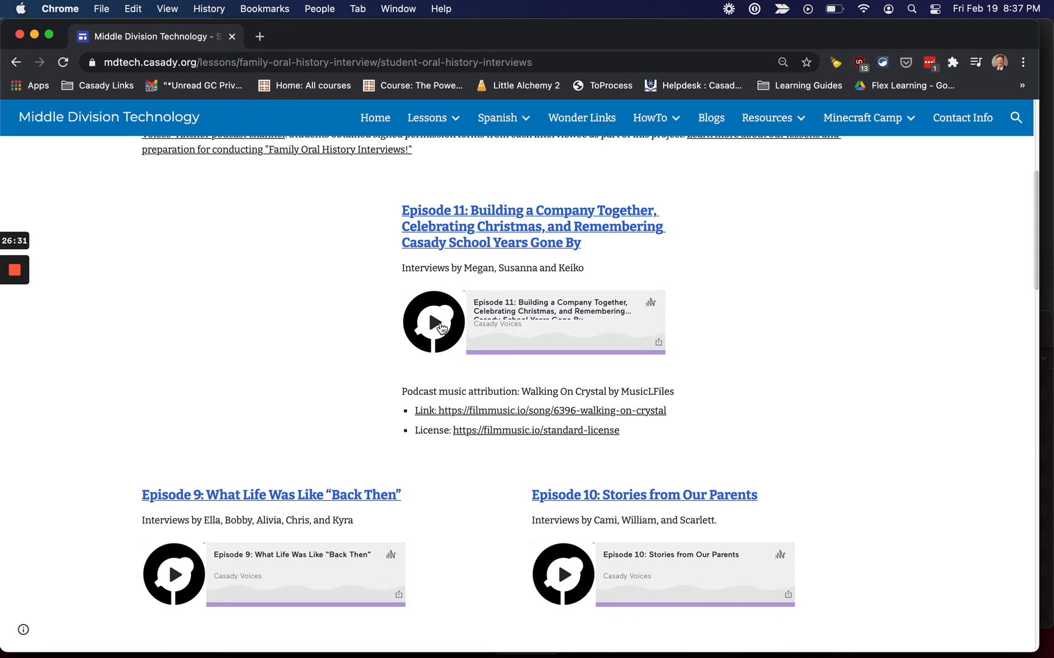
# - Return to the site editor, lengthen the Episode 11 player's frame slightly downward, and publish the change
pyautogui.click(35, 36)
pyautogui.scroll(-8, 301, 363)
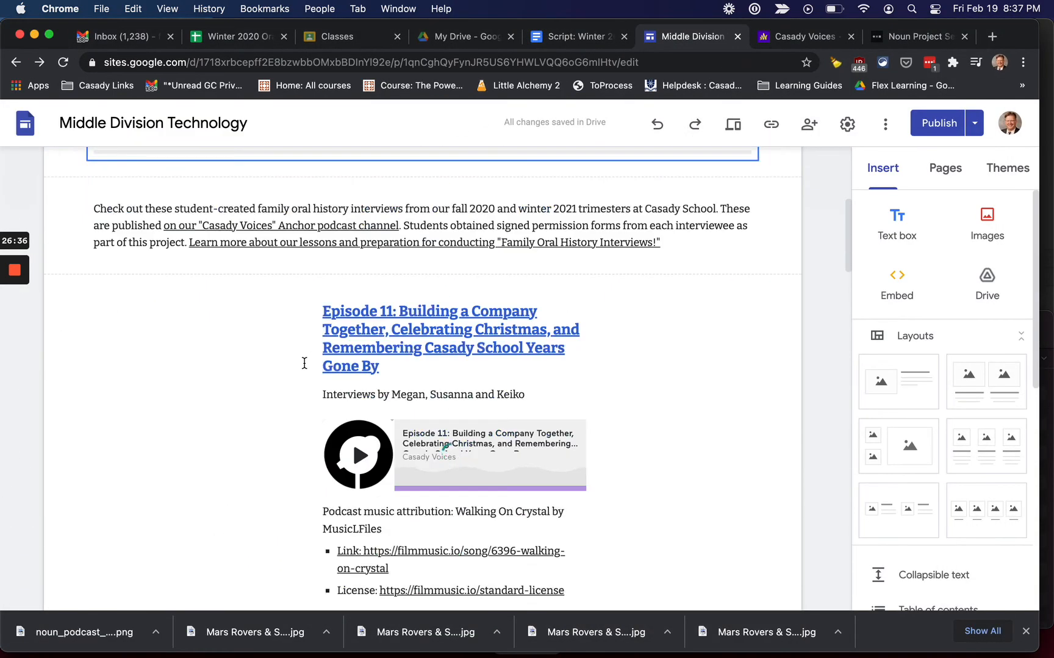
pyautogui.click(408, 356)
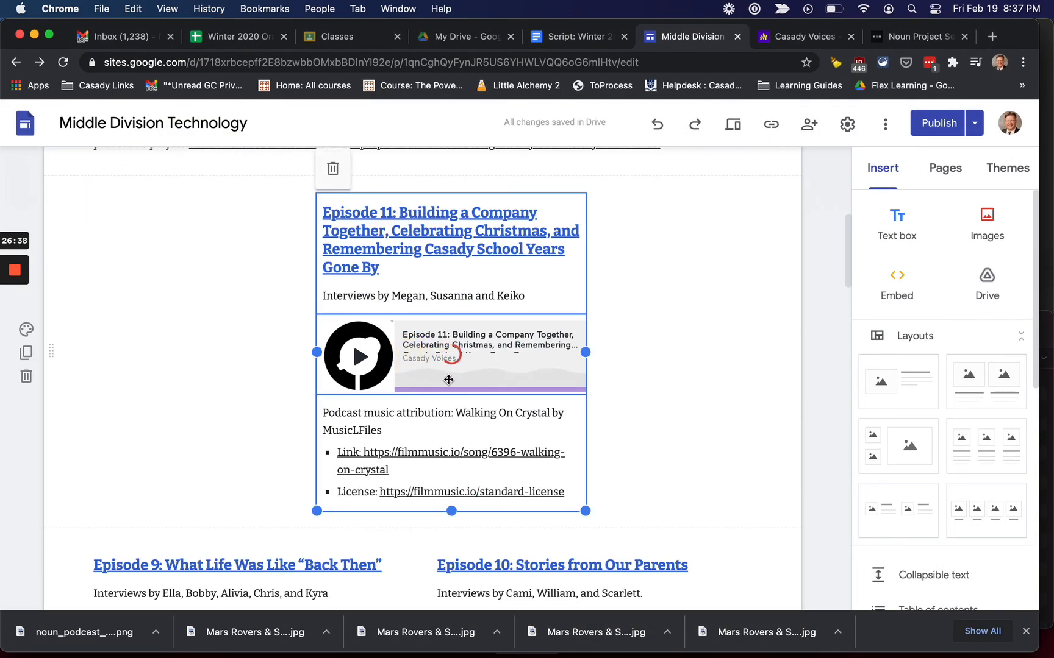
pyautogui.click(435, 367)
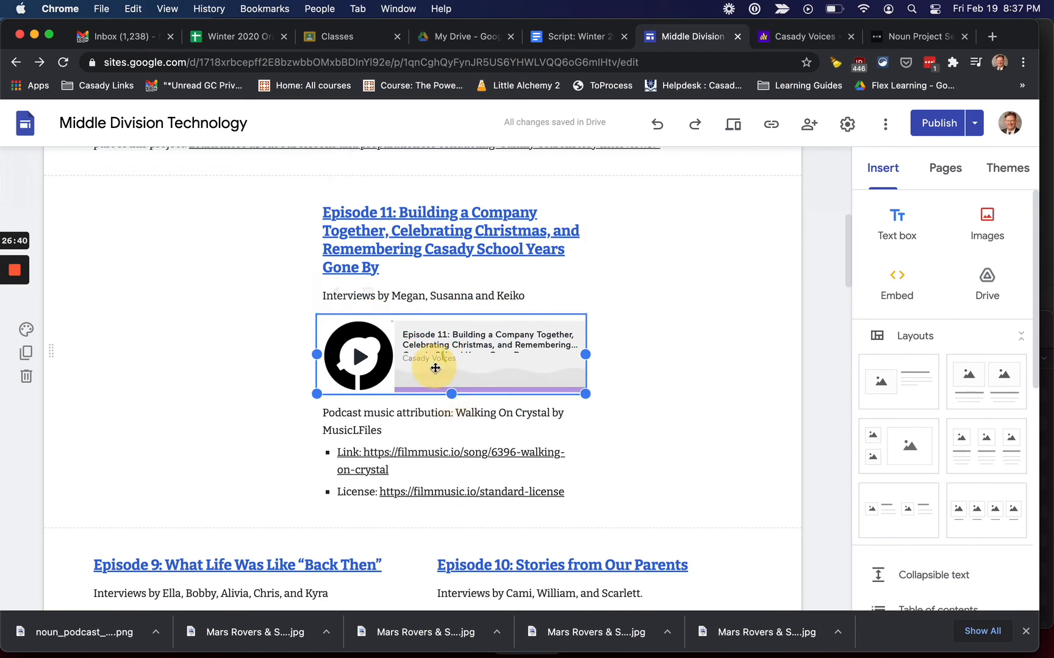
pyautogui.moveTo(452, 398); pyautogui.dragTo(453, 415)
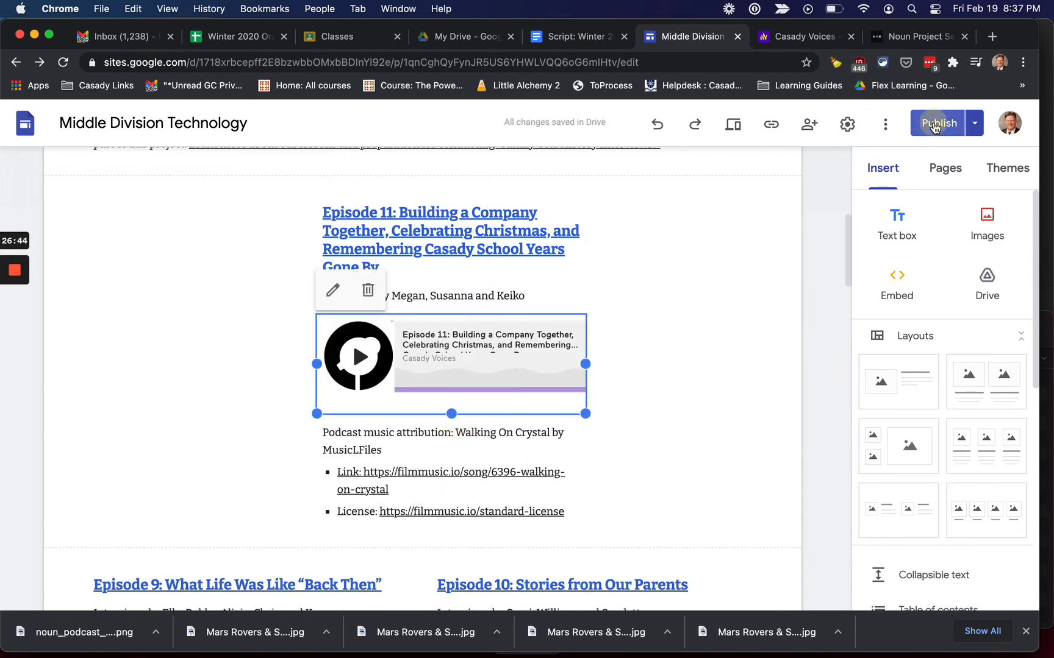
pyautogui.click(939, 123)
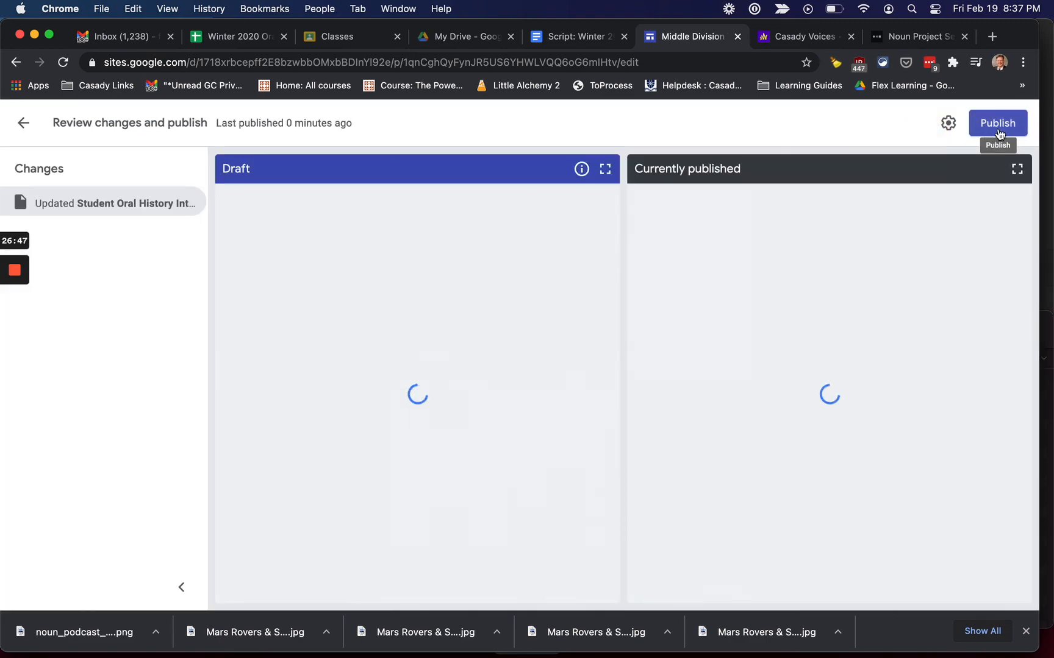
pyautogui.click(997, 127)
# - Return to the published interviews page, play and stop the Episode 11 player, and reload the page to check its updated layout
pyautogui.moveTo(37, 481)
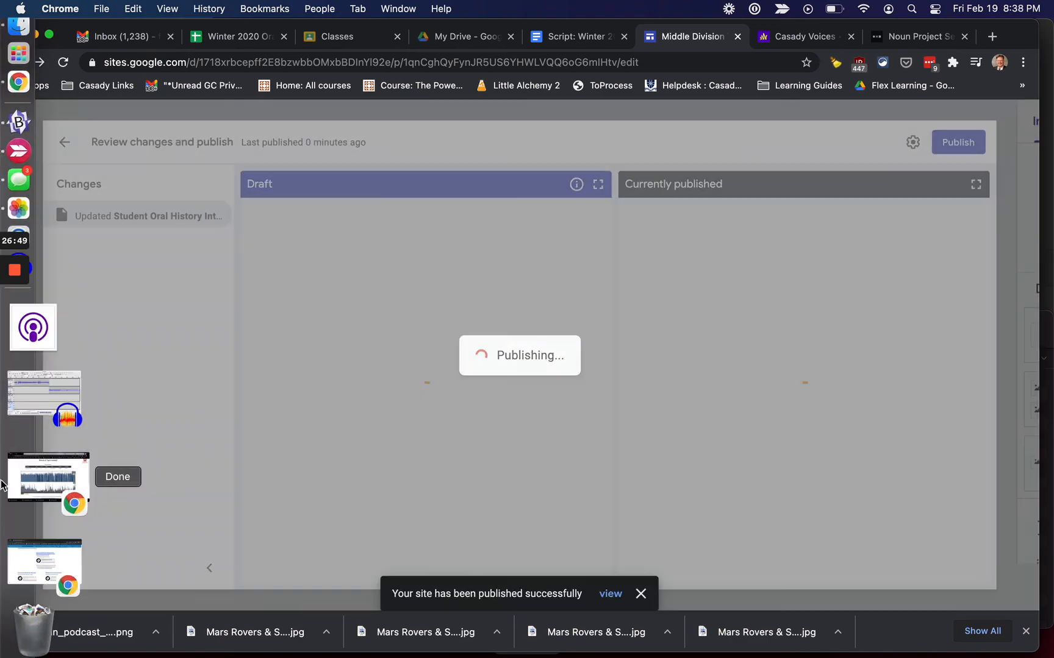
pyautogui.click(36, 513)
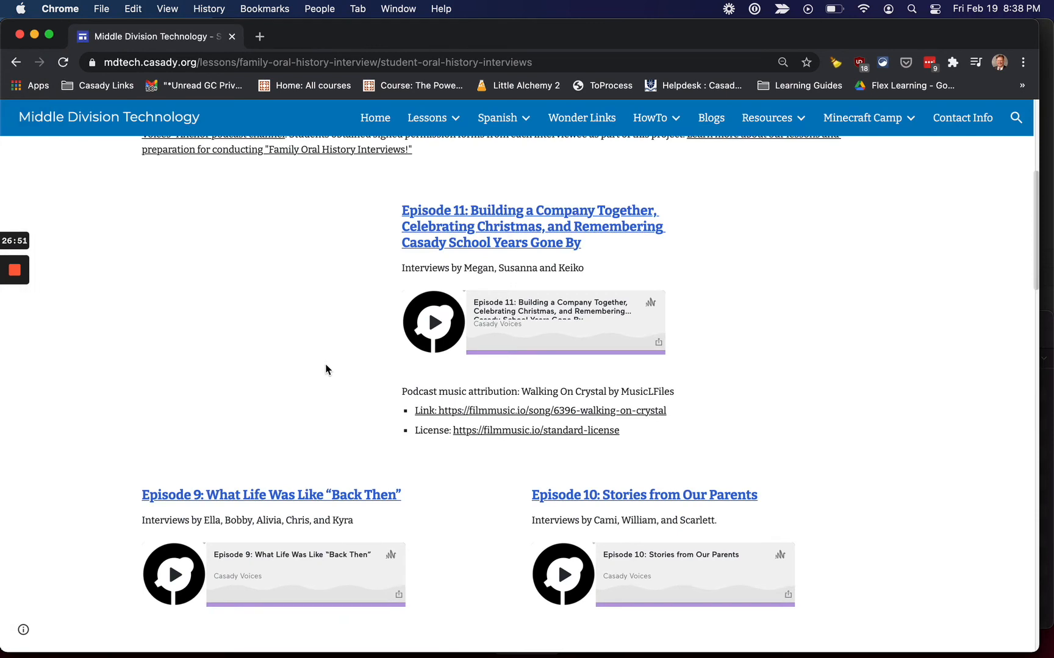
pyautogui.click(434, 324)
pyautogui.click(430, 325)
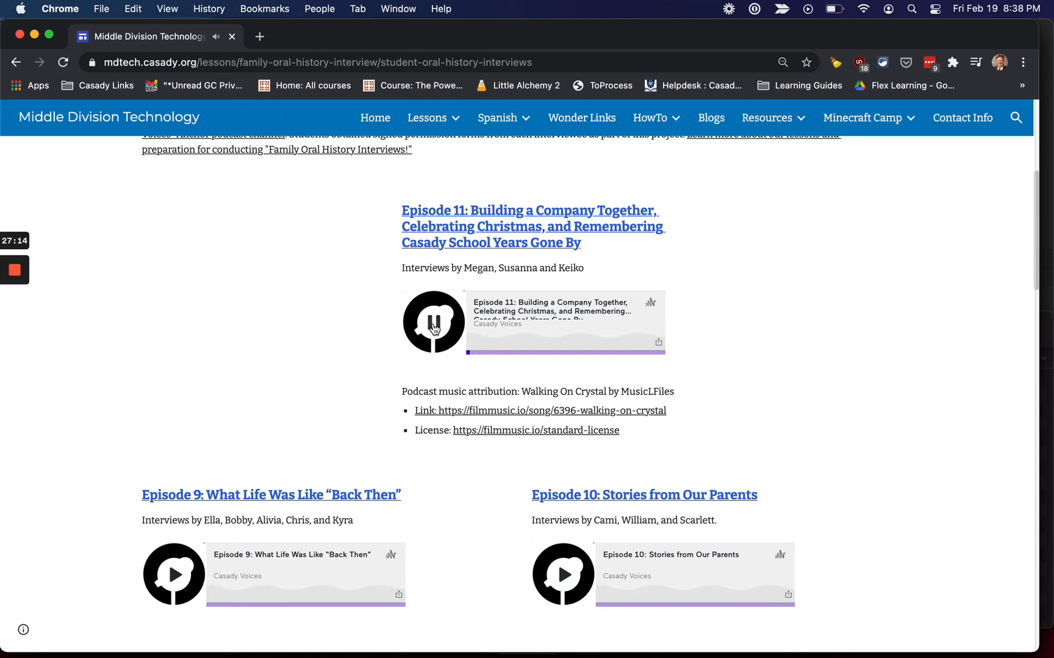
pyautogui.click(64, 63)
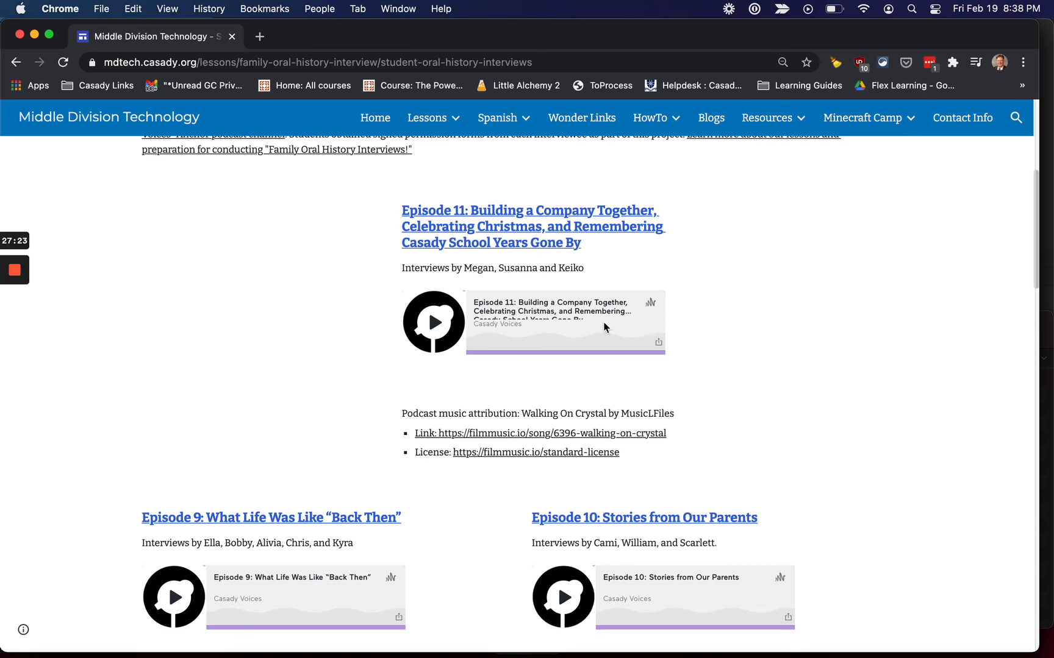
pyautogui.scroll(-5, 731, 371)
pyautogui.scroll(10, 733, 372)
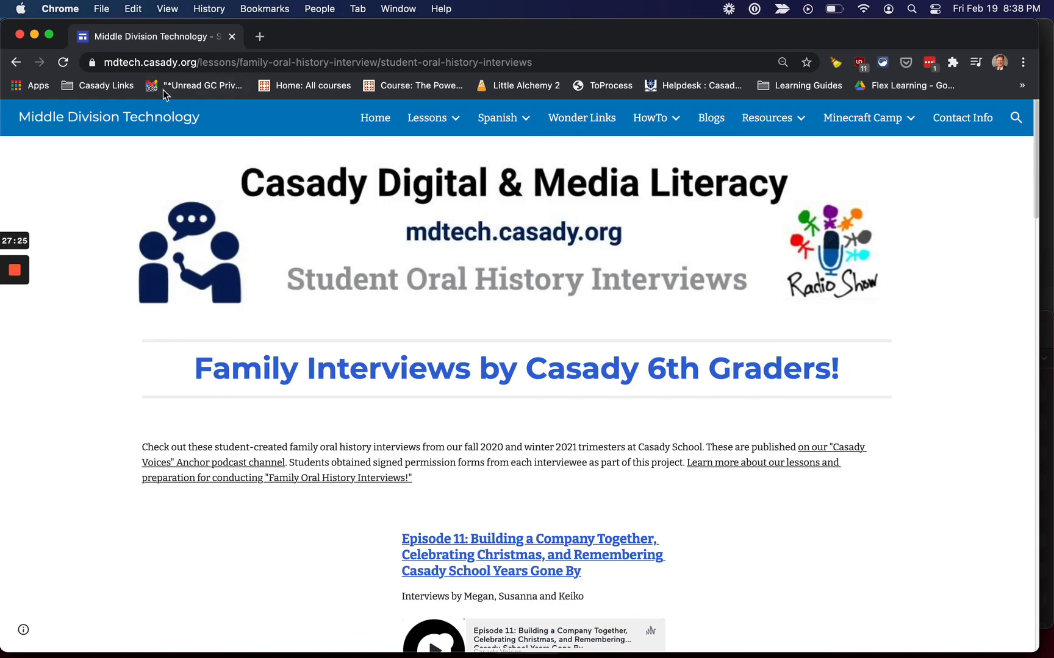
# - Switch to the personal browser profile and review the Audacity podcast thumbnail slide, showwithmedia.com and the Family Oral History Interview lesson page
pyautogui.click(999, 62)
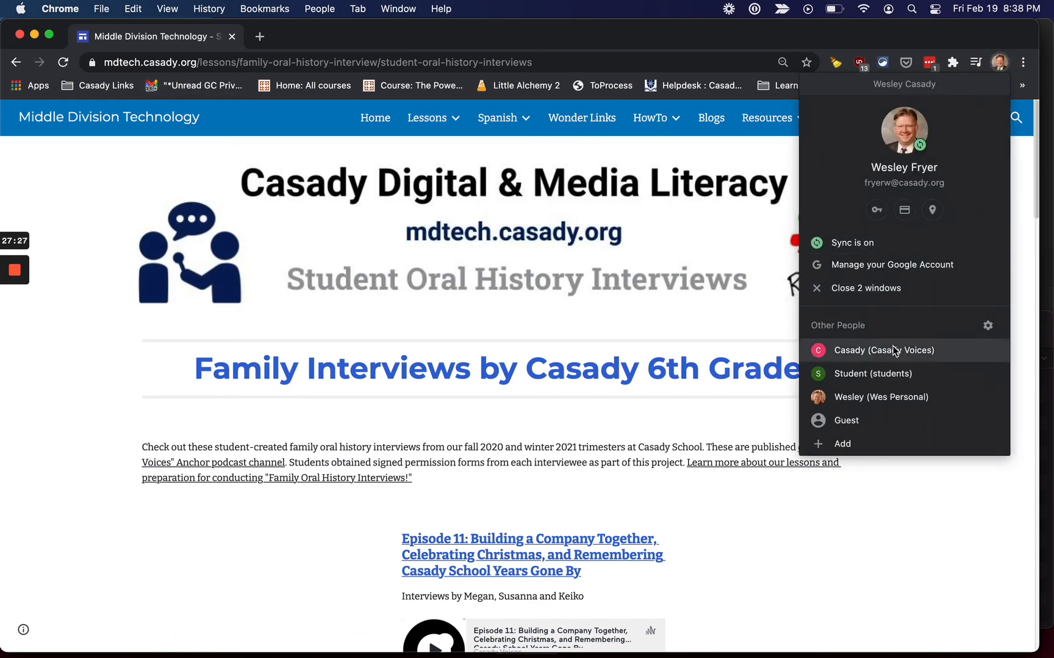
pyautogui.click(906, 395)
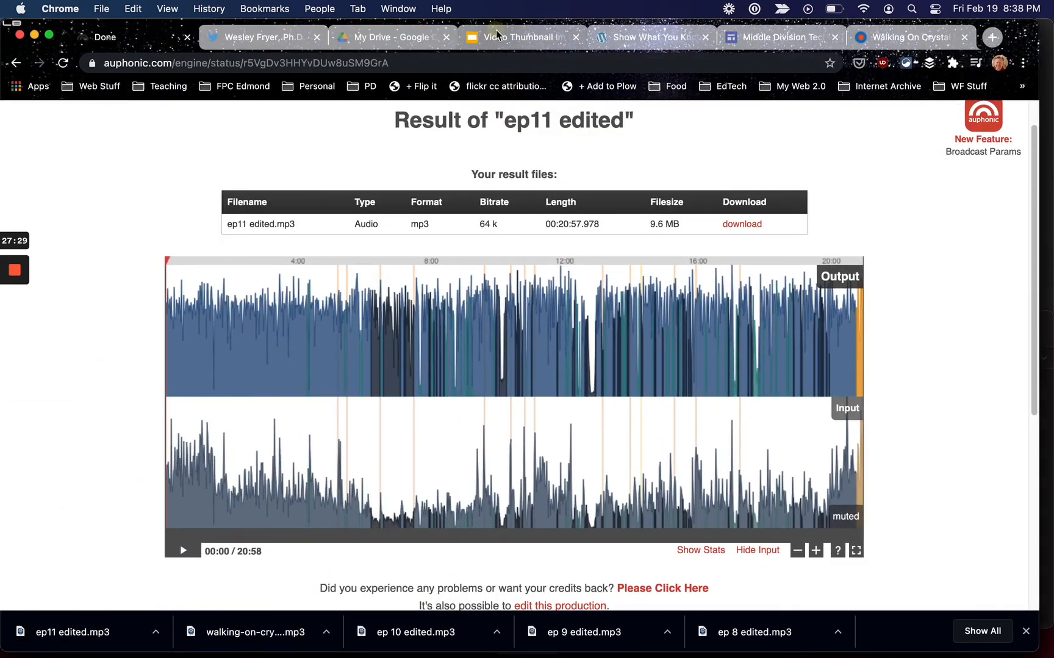
pyautogui.click(497, 35)
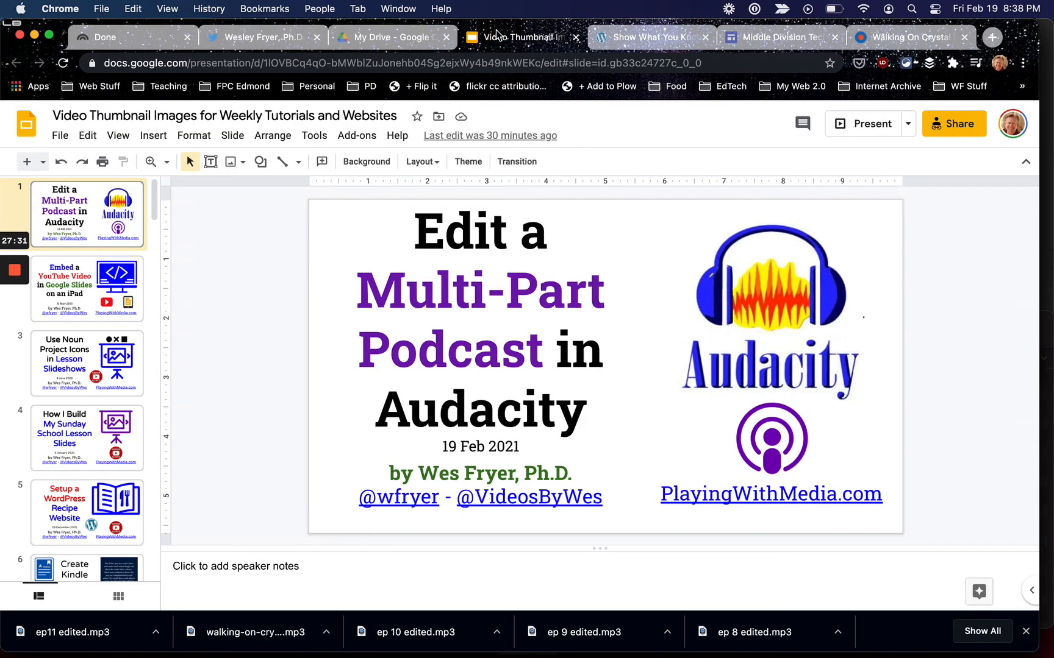
pyautogui.click(651, 37)
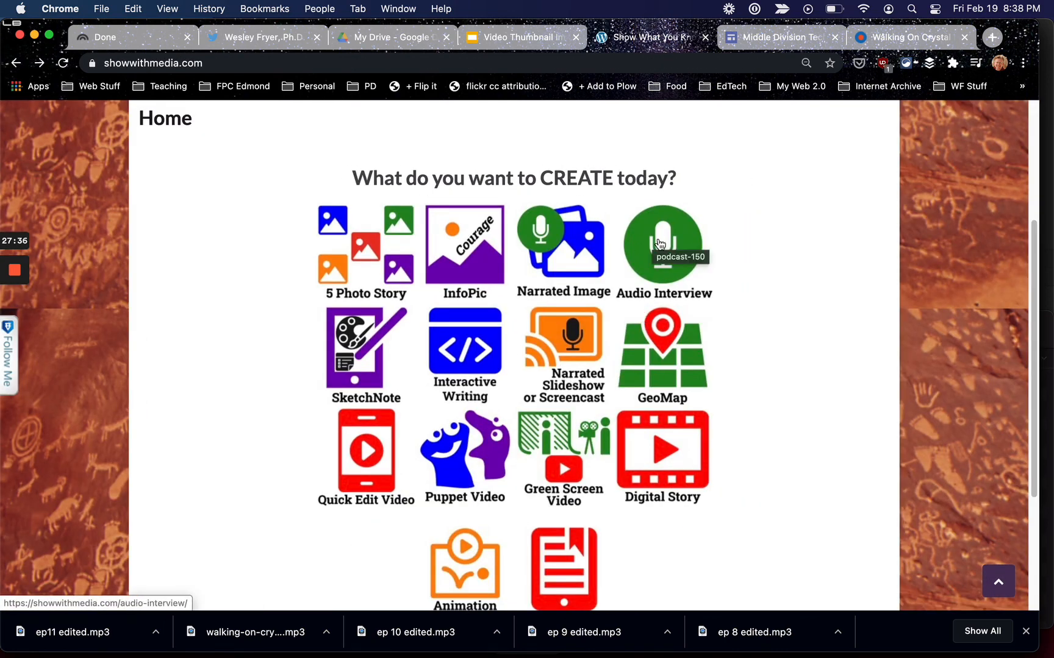
pyautogui.click(801, 38)
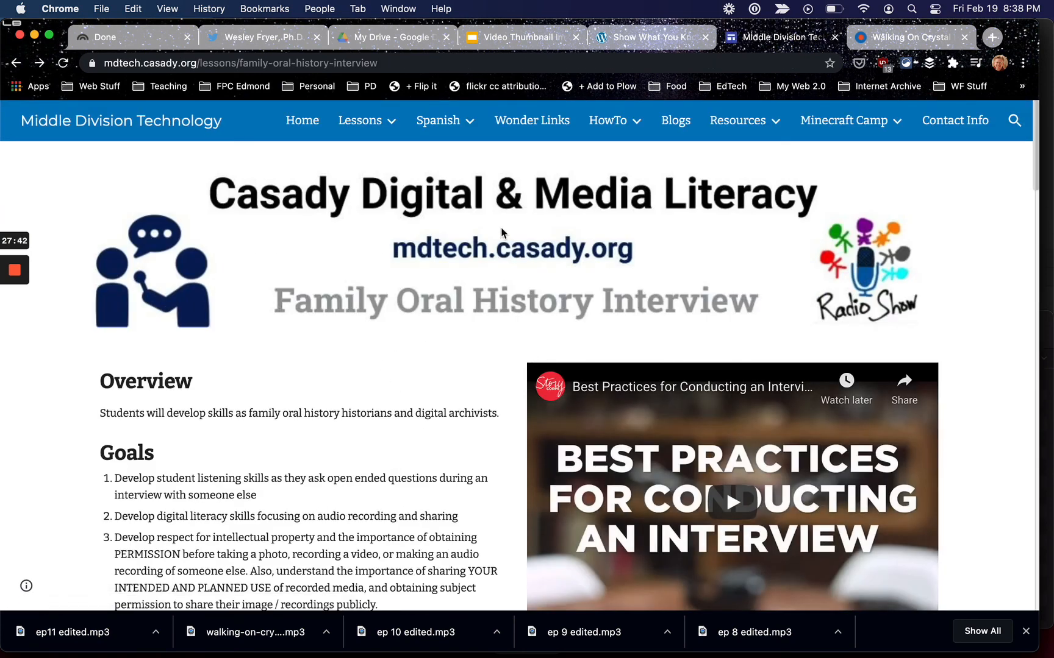
pyautogui.click(521, 40)
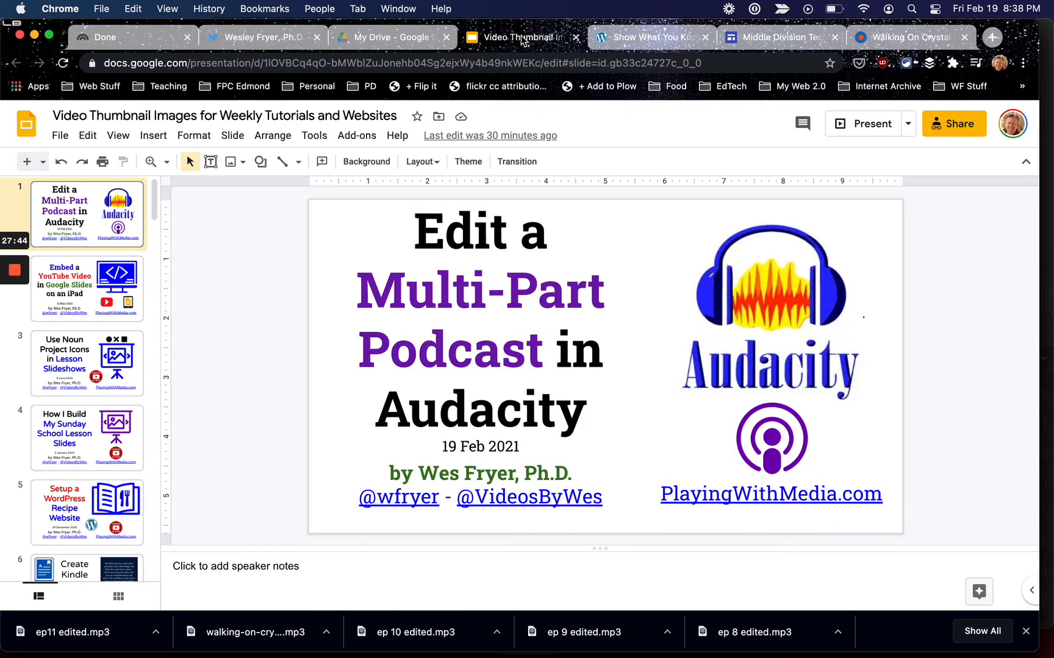